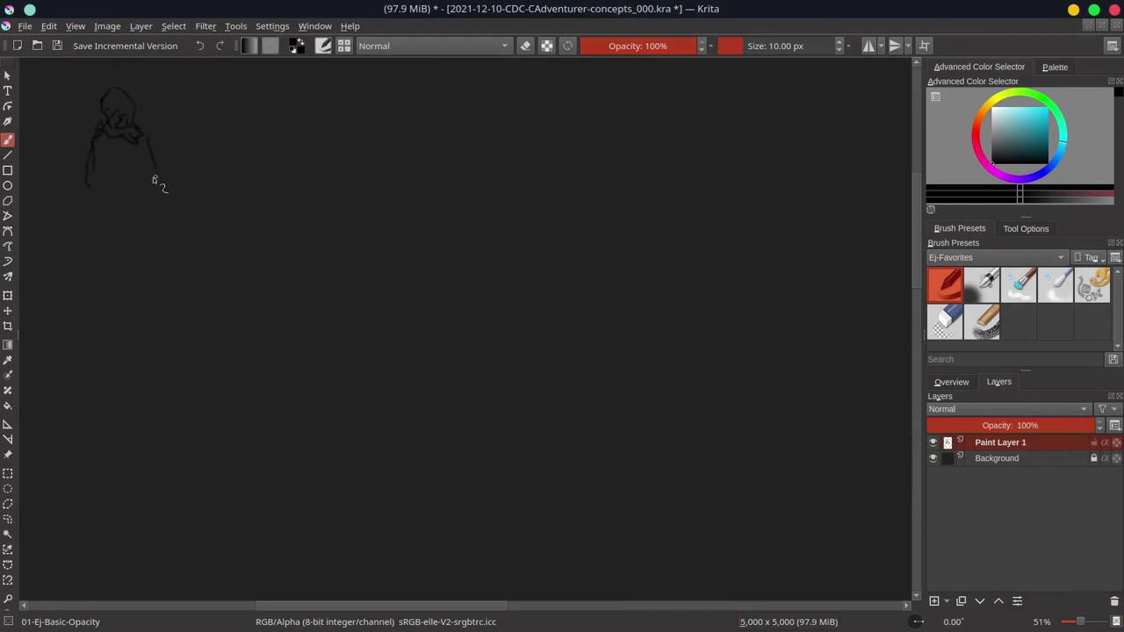
- Extend the walking figure's leg and sketch a face with eyes, jaw, nose, mouth and ear
{"action": "left_click_drag", "start_coordinate": [163, 217], "coordinate": [133, 305]}
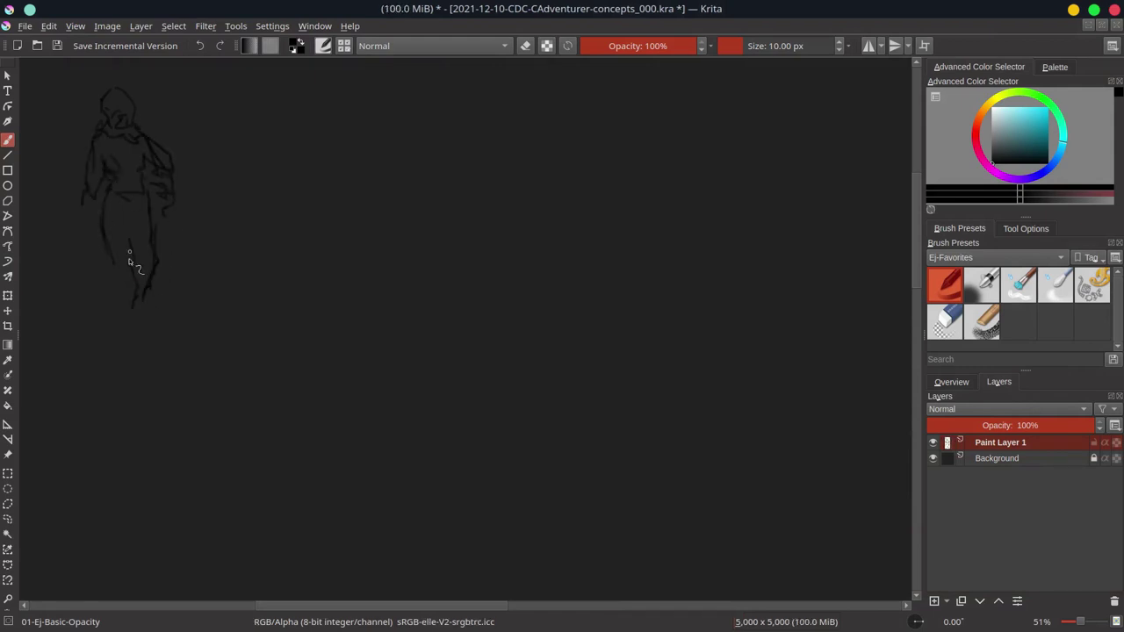
{"action": "left_click_drag", "start_coordinate": [312, 167], "coordinate": [281, 171]}
{"action": "left_click_drag", "start_coordinate": [352, 158], "coordinate": [402, 165]}
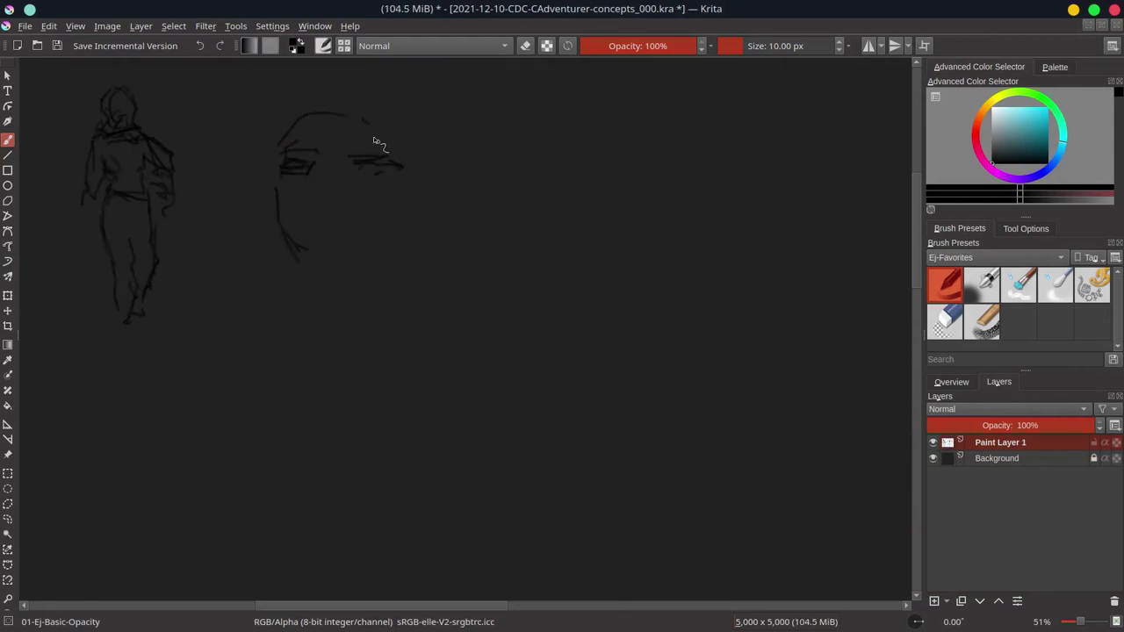
{"action": "left_click_drag", "start_coordinate": [316, 289], "coordinate": [436, 211]}
{"action": "left_click_drag", "start_coordinate": [332, 157], "coordinate": [325, 209]}
{"action": "left_click_drag", "start_coordinate": [386, 192], "coordinate": [360, 250]}
{"action": "left_click_drag", "start_coordinate": [329, 298], "coordinate": [379, 295]}
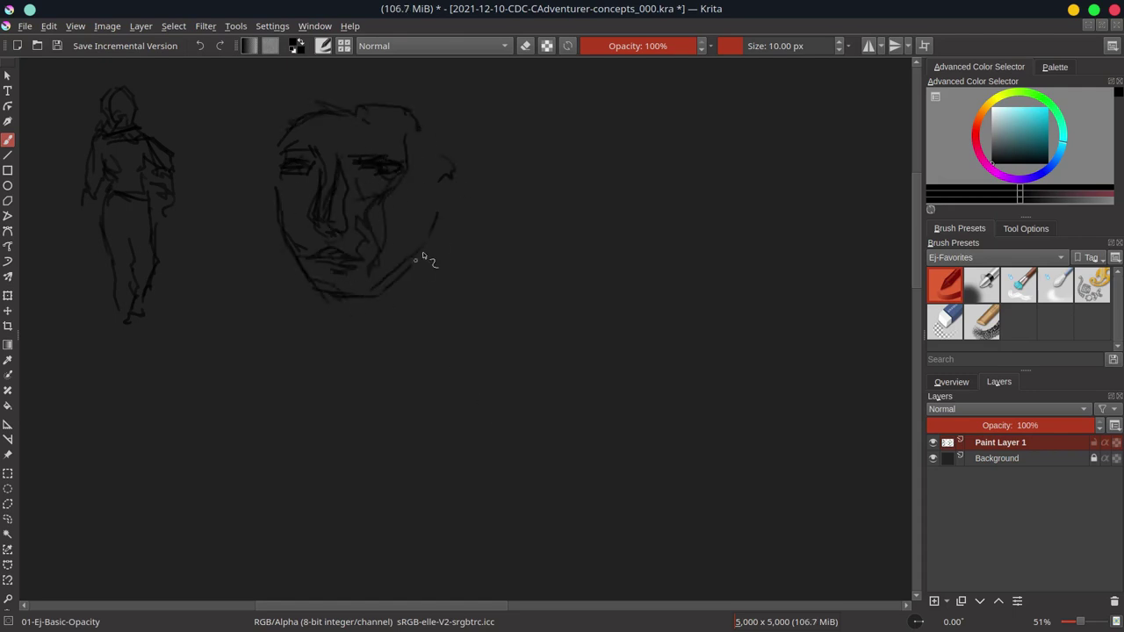
{"action": "left_click_drag", "start_coordinate": [449, 198], "coordinate": [478, 158]}
{"action": "left_click_drag", "start_coordinate": [443, 204], "coordinate": [413, 267]}
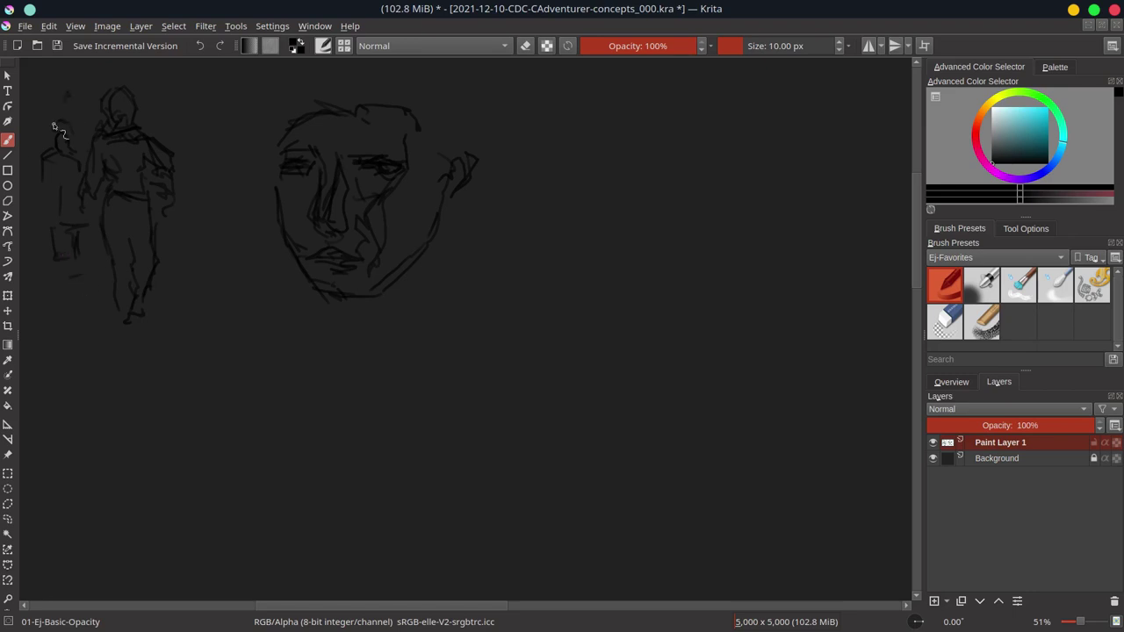
- Start a new study to the right of the face and add detail strokes
{"action": "left_click_drag", "start_coordinate": [567, 198], "coordinate": [567, 254]}
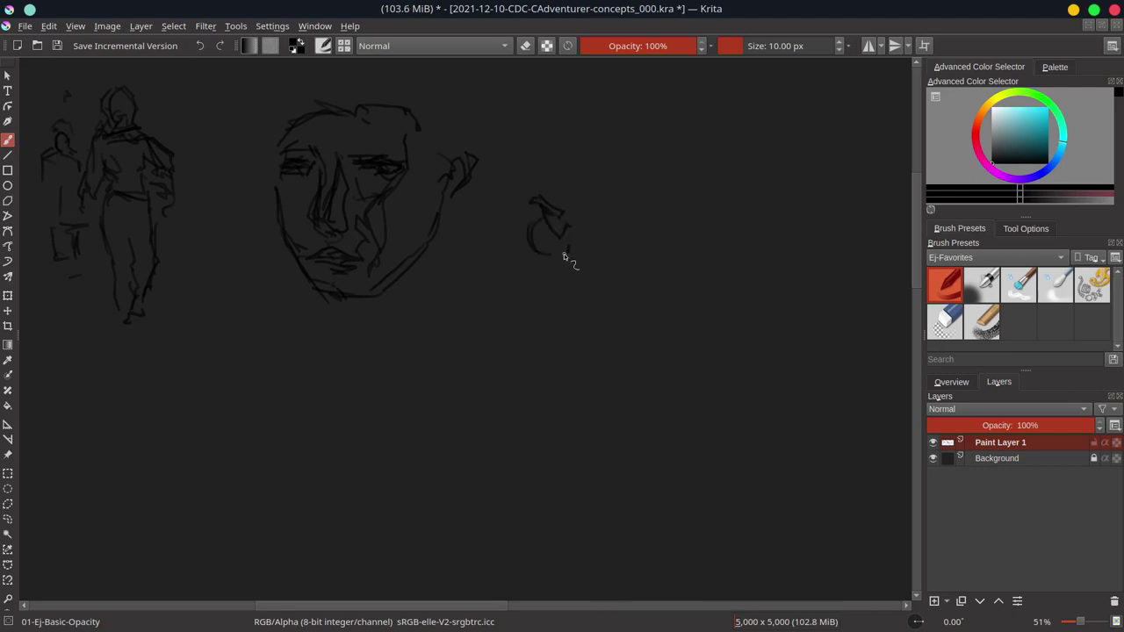
{"action": "mouse_move", "coordinate": [597, 180]}
{"action": "left_mouse_down"}
{"action": "mouse_move", "coordinate": [579, 242]}
{"action": "mouse_move", "coordinate": [639, 234]}
{"action": "left_mouse_up"}
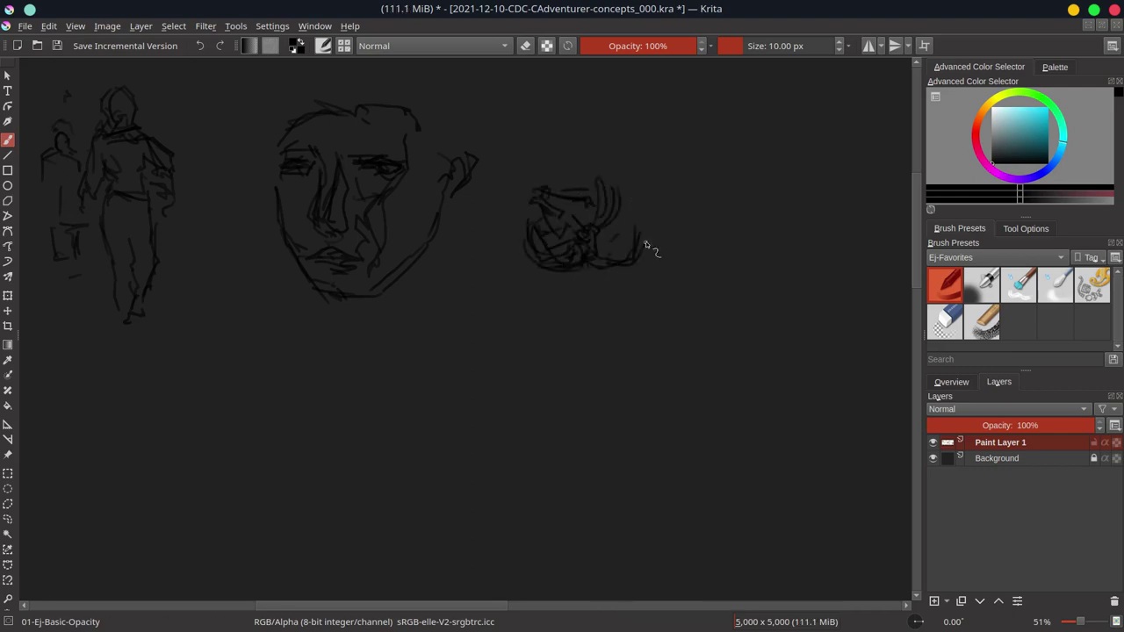
{"action": "left_click_drag", "start_coordinate": [544, 279], "coordinate": [638, 269]}
{"action": "left_click_drag", "start_coordinate": [606, 171], "coordinate": [614, 245]}
{"action": "left_click_drag", "start_coordinate": [658, 187], "coordinate": [497, 205]}
- Extend the study into a torso with arms and hatch shading down the left arm
{"action": "mouse_move", "coordinate": [628, 281]}
{"action": "left_mouse_down"}
{"action": "mouse_move", "coordinate": [589, 313]}
{"action": "mouse_move", "coordinate": [648, 244]}
{"action": "left_mouse_up"}
{"action": "left_click_drag", "start_coordinate": [654, 193], "coordinate": [733, 263]}
{"action": "mouse_move", "coordinate": [496, 211]}
{"action": "left_mouse_down"}
{"action": "mouse_move", "coordinate": [501, 344]}
{"action": "mouse_move", "coordinate": [487, 381]}
{"action": "left_mouse_up"}
{"action": "left_click_drag", "start_coordinate": [518, 343], "coordinate": [528, 400]}
{"action": "left_click_drag", "start_coordinate": [492, 299], "coordinate": [483, 413]}
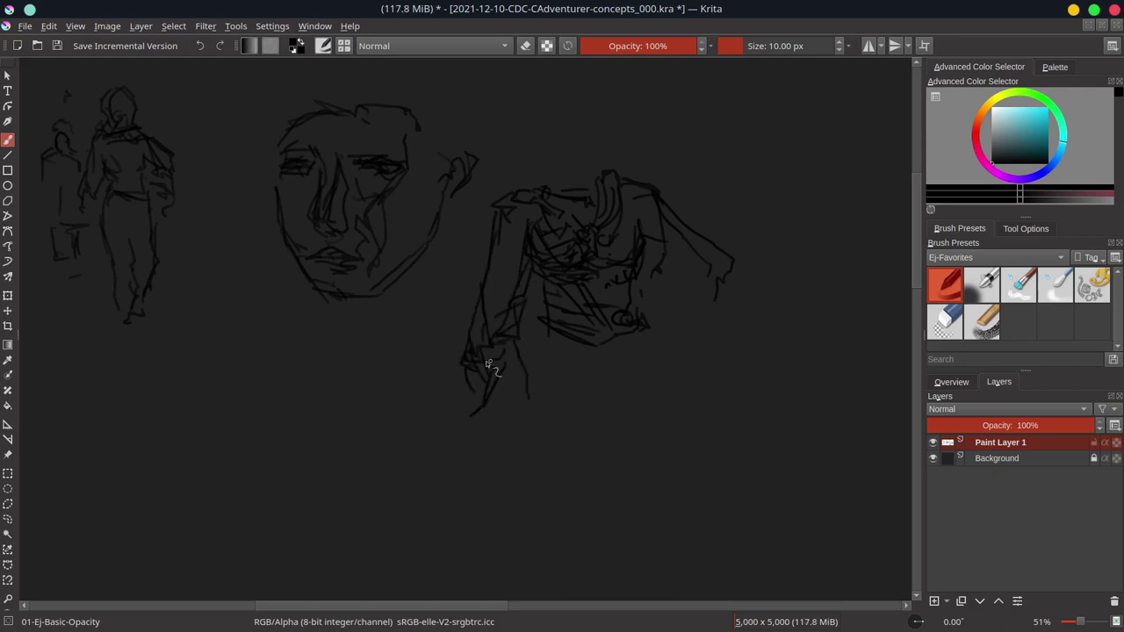
{"action": "left_click_drag", "start_coordinate": [457, 360], "coordinate": [462, 427]}
{"action": "mouse_move", "coordinate": [520, 264]}
{"action": "left_mouse_down"}
{"action": "mouse_move", "coordinate": [492, 352]}
{"action": "mouse_move", "coordinate": [490, 413]}
{"action": "left_mouse_up"}
{"action": "left_click_drag", "start_coordinate": [549, 356], "coordinate": [632, 350]}
- Sketch a small cross-hatched head with jaw and top strokes in the lower left
{"action": "mouse_move", "coordinate": [263, 414]}
{"action": "left_mouse_down"}
{"action": "mouse_move", "coordinate": [230, 466]}
{"action": "mouse_move", "coordinate": [296, 450]}
{"action": "mouse_move", "coordinate": [250, 458]}
{"action": "left_mouse_up"}
{"action": "left_click_drag", "start_coordinate": [325, 470], "coordinate": [358, 493]}
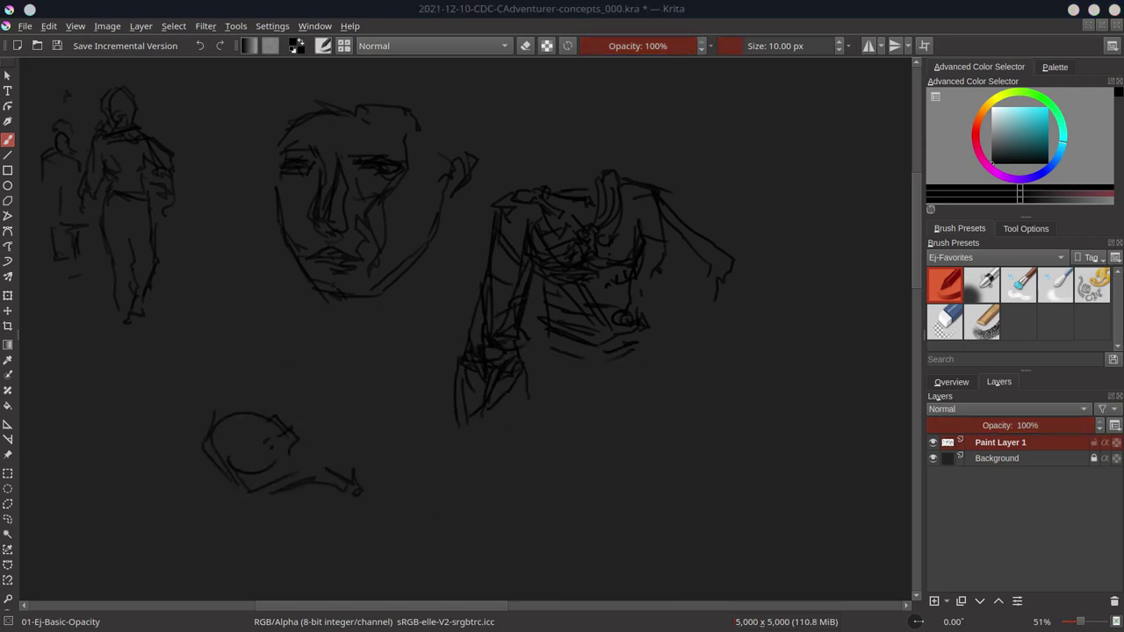
{"action": "left_click_drag", "start_coordinate": [356, 419], "coordinate": [373, 479]}
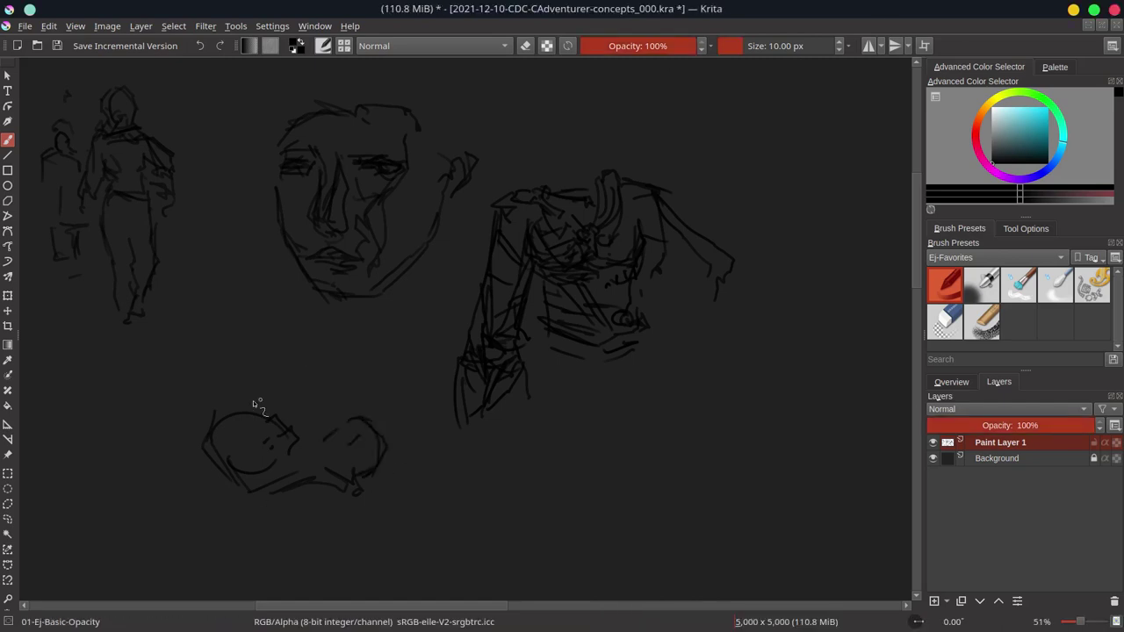
{"action": "left_click_drag", "start_coordinate": [229, 399], "coordinate": [317, 393]}
{"action": "left_click_drag", "start_coordinate": [227, 391], "coordinate": [341, 383]}
{"action": "left_click_drag", "start_coordinate": [225, 420], "coordinate": [226, 461]}
{"action": "mouse_move", "coordinate": [215, 437]}
{"action": "left_mouse_down"}
{"action": "mouse_move", "coordinate": [263, 450]}
{"action": "mouse_move", "coordinate": [311, 525]}
{"action": "left_mouse_up"}
{"action": "left_click_drag", "start_coordinate": [211, 516], "coordinate": [312, 557]}
{"action": "left_click_drag", "start_coordinate": [189, 381], "coordinate": [249, 367]}
{"action": "left_click_drag", "start_coordinate": [349, 370], "coordinate": [383, 397]}
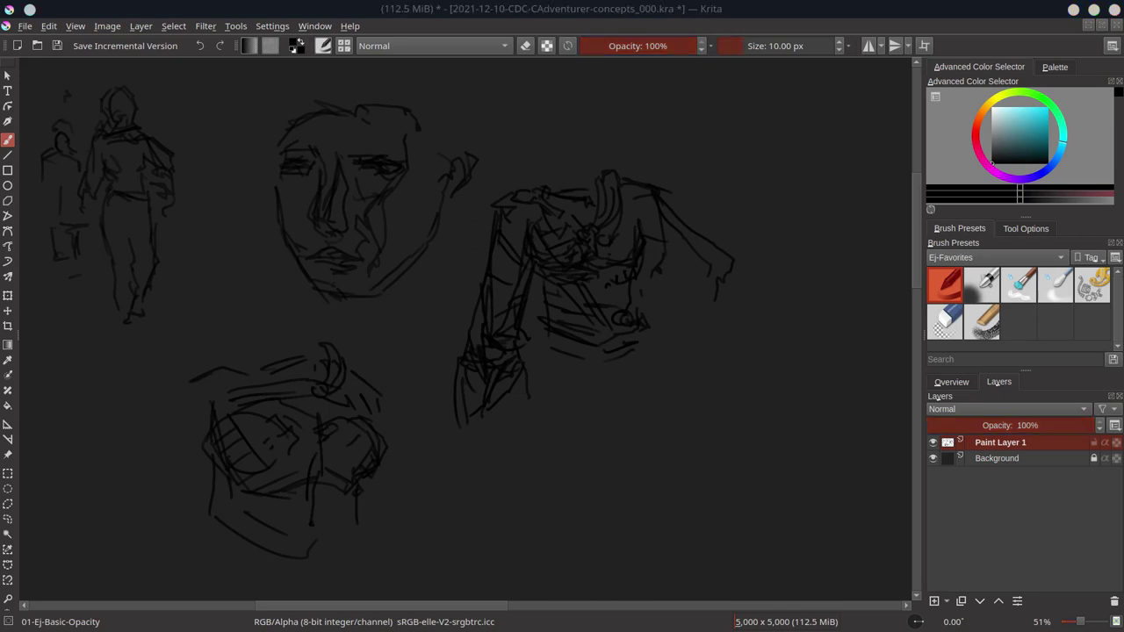
- Start a small sketch at the lower right and save the file
{"action": "left_click_drag", "start_coordinate": [597, 401], "coordinate": [634, 453]}
{"action": "mouse_move", "coordinate": [617, 404]}
{"action": "left_mouse_down"}
{"action": "mouse_move", "coordinate": [646, 448]}
{"action": "mouse_move", "coordinate": [615, 478]}
{"action": "left_mouse_up"}
{"action": "left_click_drag", "start_coordinate": [583, 448], "coordinate": [524, 473]}
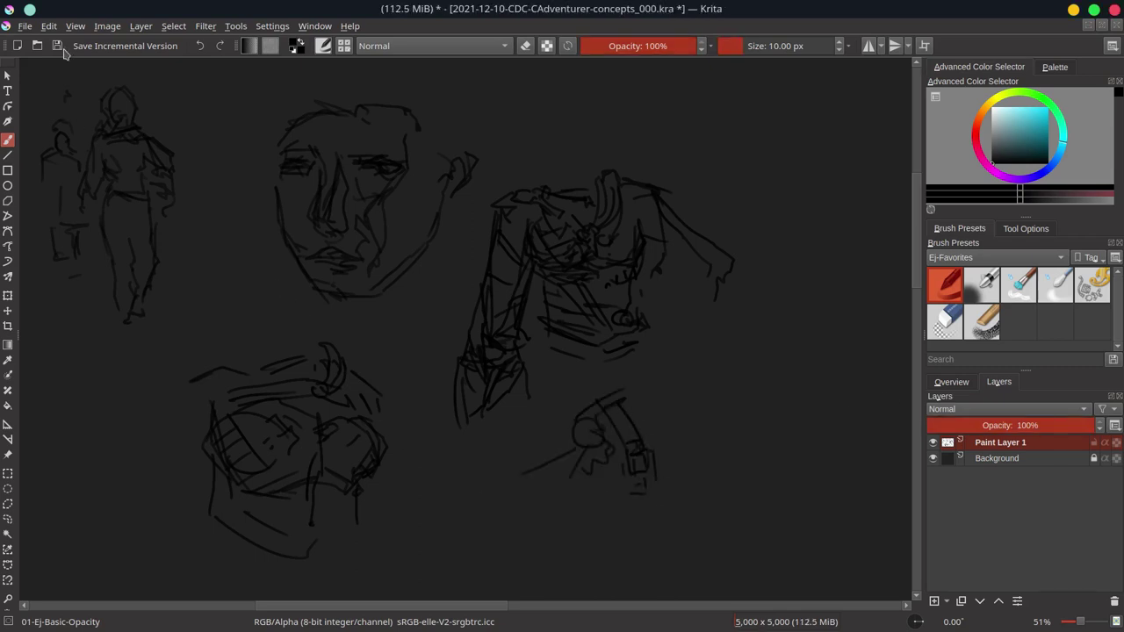
{"action": "key", "text": "ctrl+s"}
- Begin a new figure in the empty area by sketching its head outline
{"action": "scroll", "coordinate": [849, 276], "scroll_direction": "down", "scroll_amount": 3}
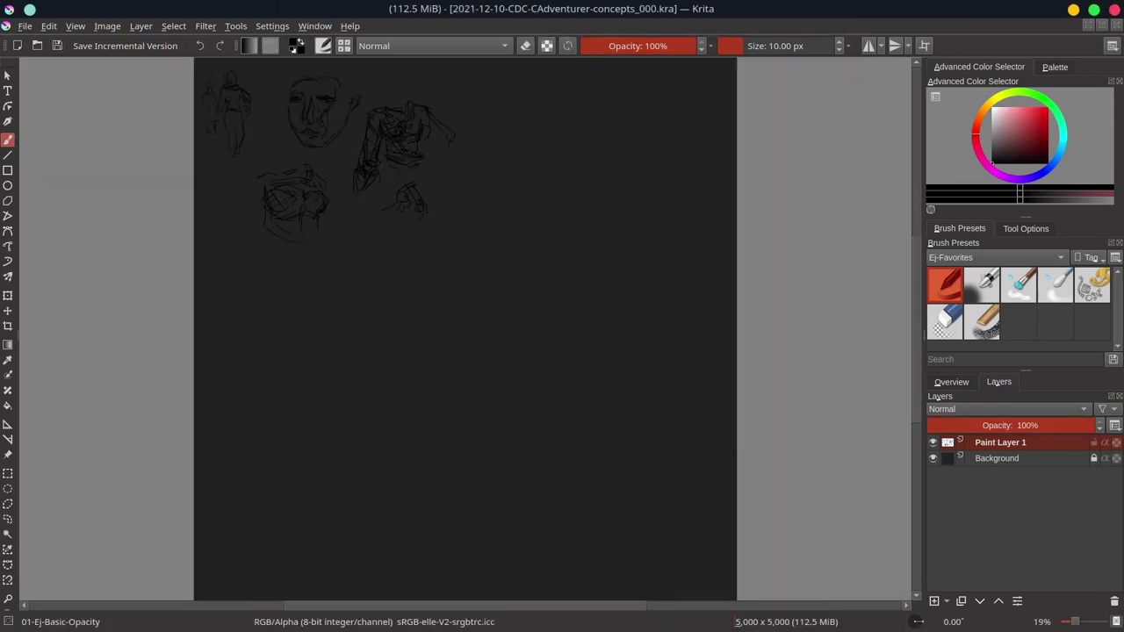
{"action": "scroll", "coordinate": [491, 281], "scroll_direction": "up", "scroll_amount": 4}
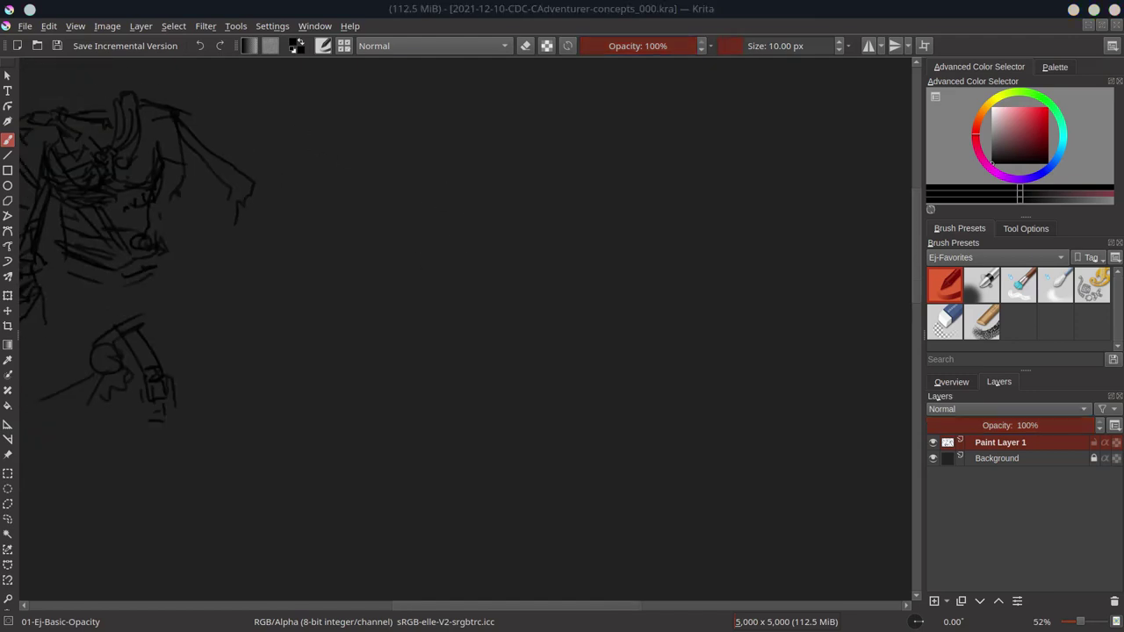
{"action": "left_click_drag", "start_coordinate": [460, 179], "coordinate": [505, 179]}
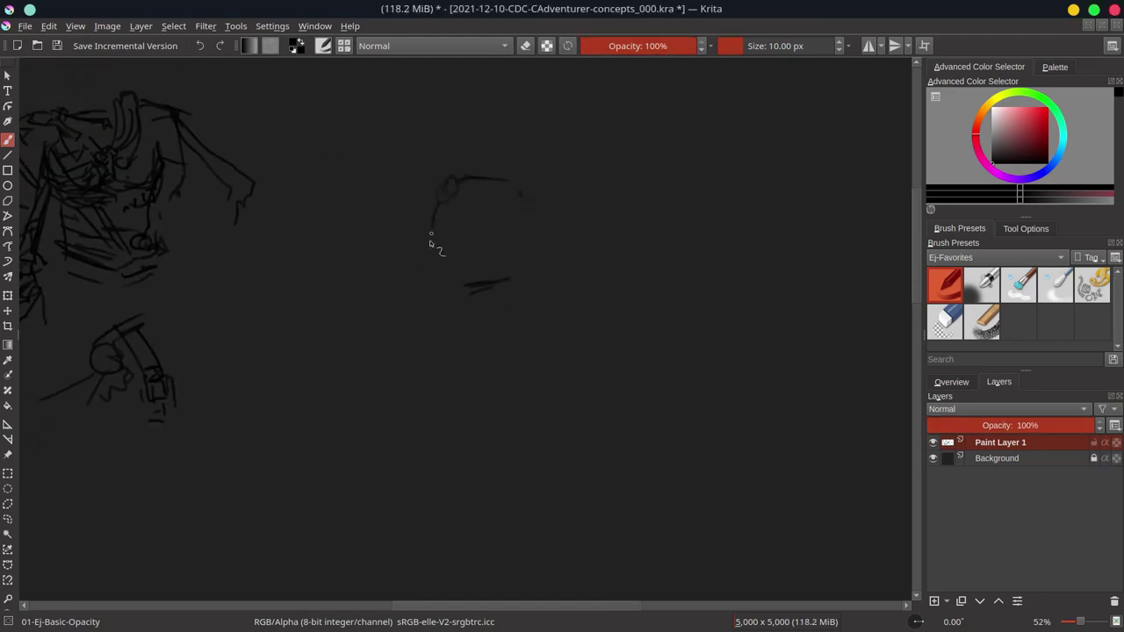
{"action": "left_click_drag", "start_coordinate": [412, 215], "coordinate": [400, 264]}
{"action": "left_click_drag", "start_coordinate": [464, 187], "coordinate": [543, 196]}
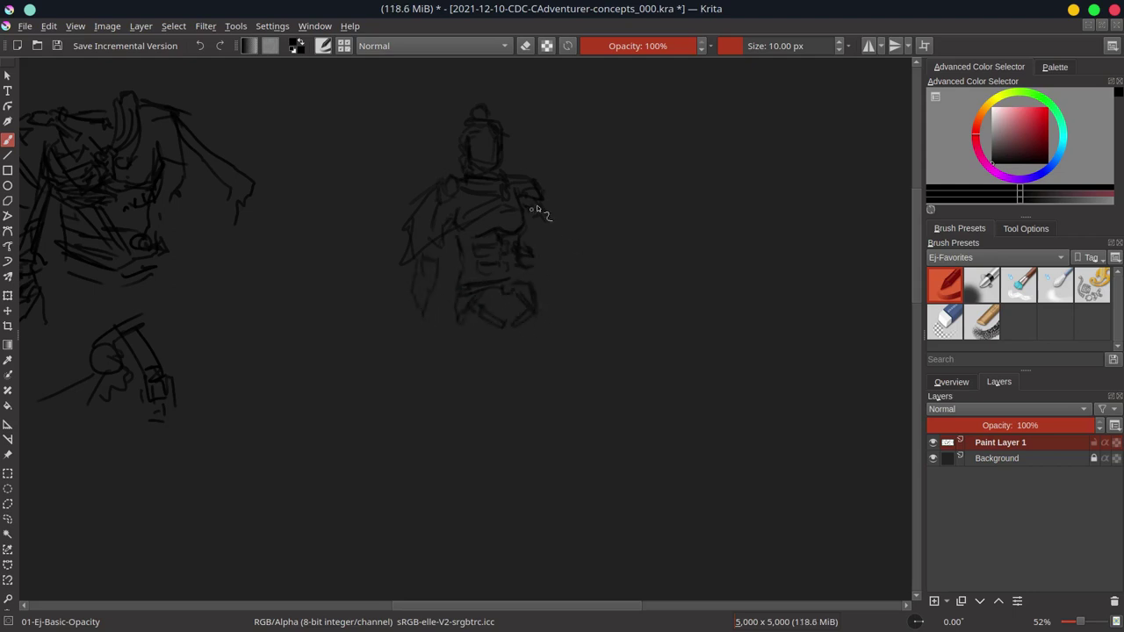
- Block in the walking figure's torso, hand and legs down to the feet
{"action": "left_click_drag", "start_coordinate": [420, 338], "coordinate": [428, 346]}
{"action": "left_click_drag", "start_coordinate": [505, 331], "coordinate": [500, 397]}
{"action": "left_click_drag", "start_coordinate": [461, 334], "coordinate": [479, 383]}
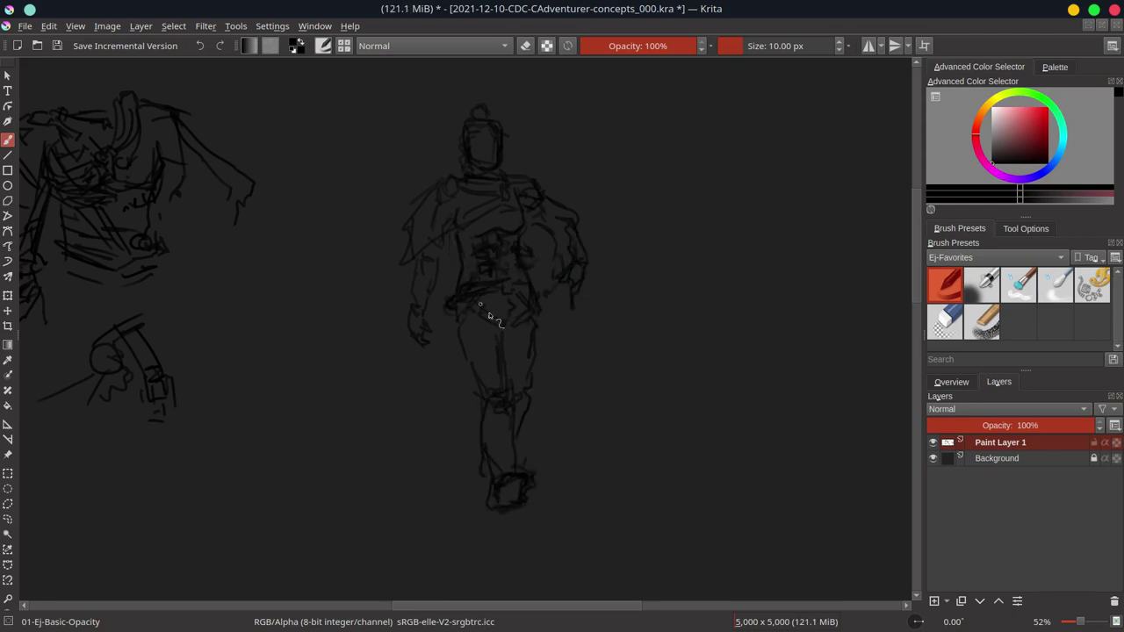
{"action": "left_click_drag", "start_coordinate": [369, 225], "coordinate": [373, 290]}
{"action": "left_click_drag", "start_coordinate": [374, 280], "coordinate": [396, 343]}
{"action": "left_click_drag", "start_coordinate": [386, 335], "coordinate": [393, 368]}
{"action": "left_click_drag", "start_coordinate": [397, 335], "coordinate": [419, 407]}
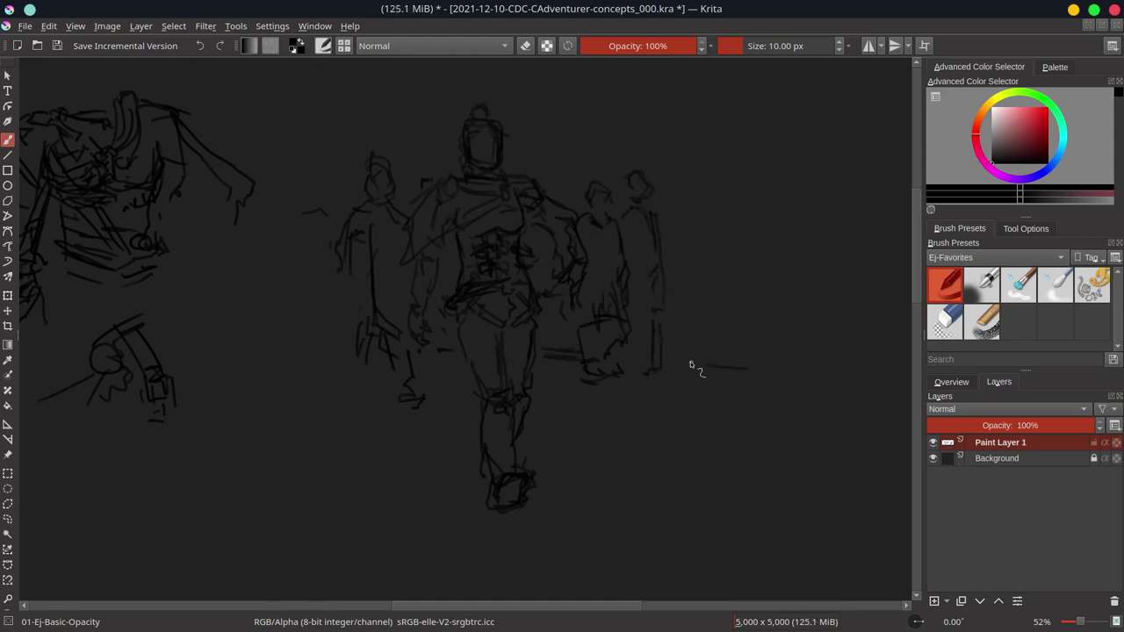
- Sketch crowd figures and horizontal ground lines to the right, then save
{"action": "left_click_drag", "start_coordinate": [671, 294], "coordinate": [816, 298]}
{"action": "left_click_drag", "start_coordinate": [676, 369], "coordinate": [756, 383]}
{"action": "left_click_drag", "start_coordinate": [670, 279], "coordinate": [877, 276]}
{"action": "left_click_drag", "start_coordinate": [806, 286], "coordinate": [897, 288]}
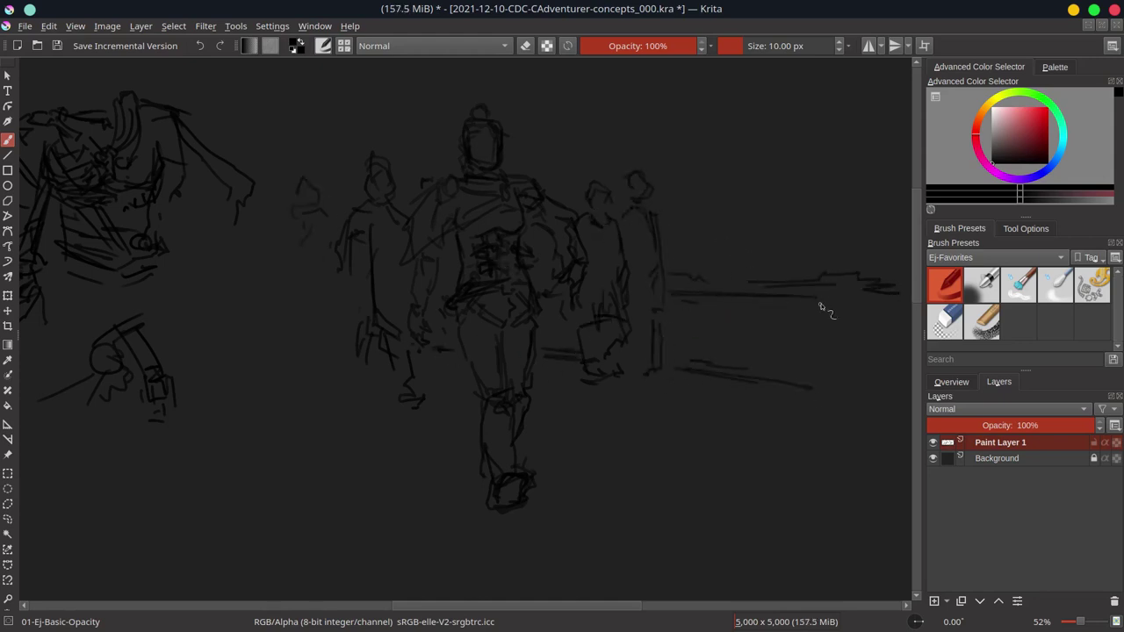
{"action": "key", "text": "ctrl+s"}
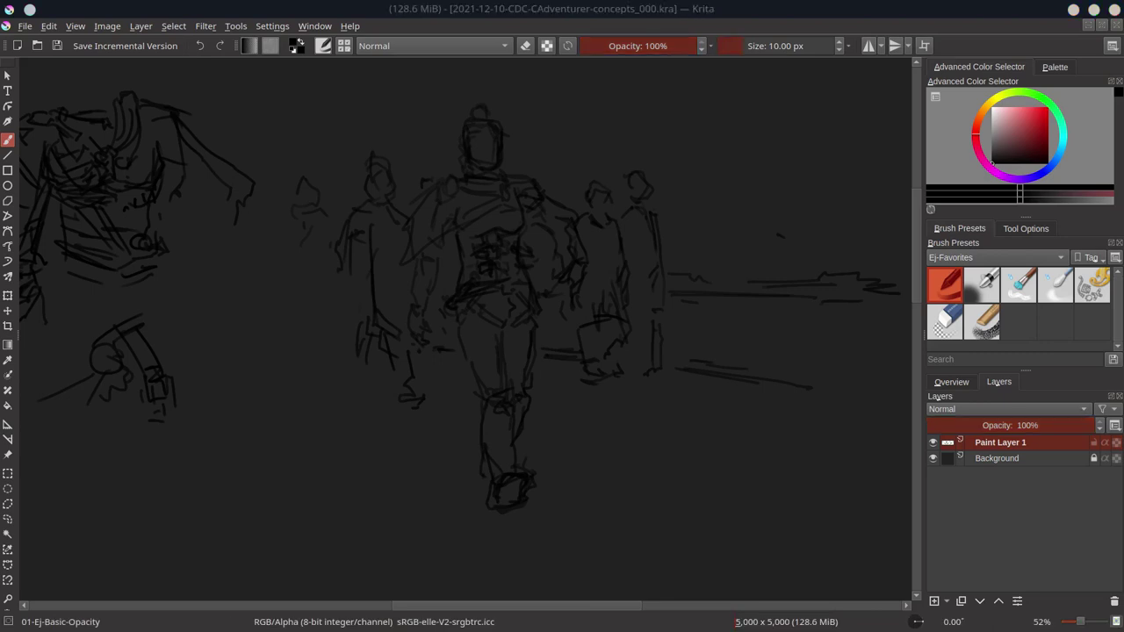
- Add a hat to the central figure and zoom out to the canvas edge
{"action": "left_click_drag", "start_coordinate": [465, 95], "coordinate": [472, 119]}
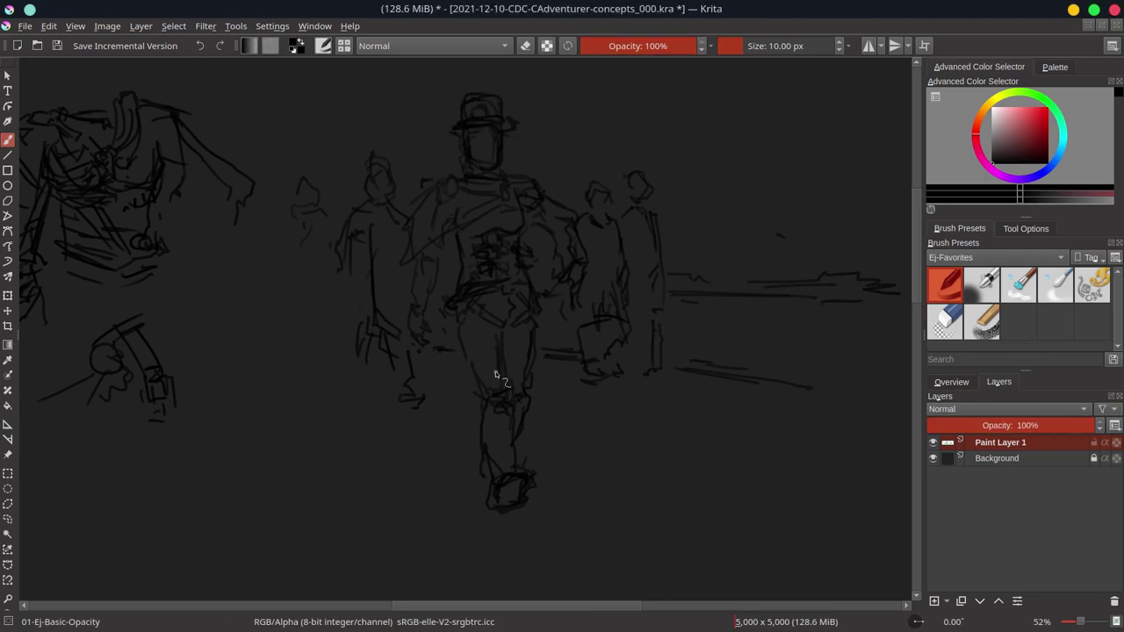
{"action": "key", "text": "Delete"}
{"action": "left_click_drag", "start_coordinate": [255, 171], "coordinate": [324, 309]}
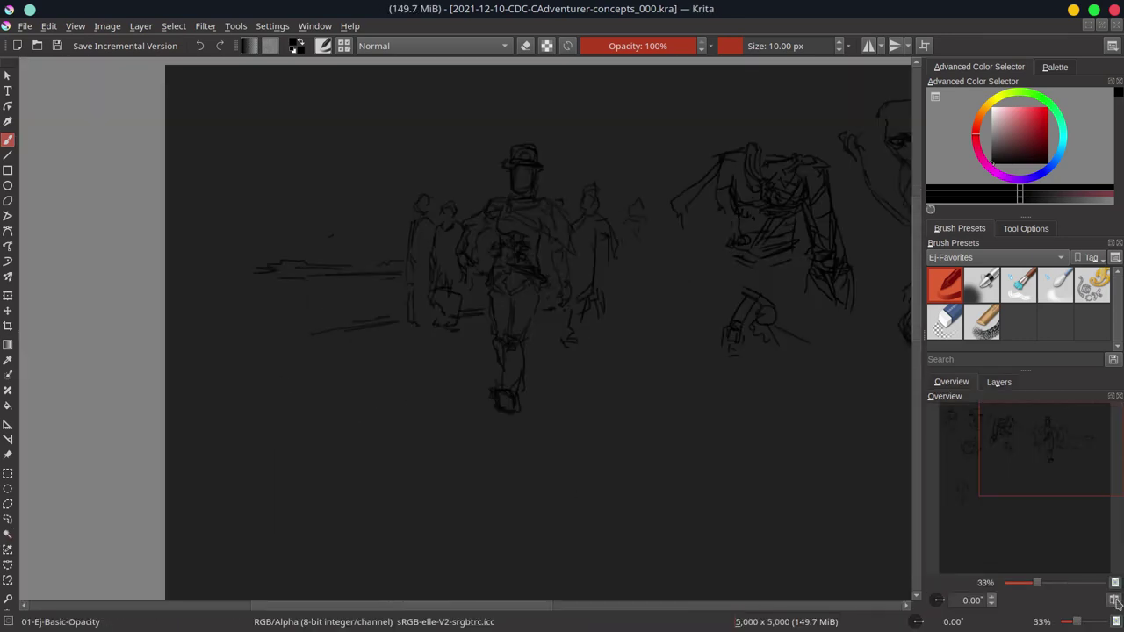
- Select and shift the figure's legs into place, drop the selection and save
{"action": "left_click_drag", "start_coordinate": [470, 287], "coordinate": [478, 255]}
{"action": "key", "text": "ctrl+r"}
{"action": "left_click_drag", "start_coordinate": [387, 324], "coordinate": [522, 583]}
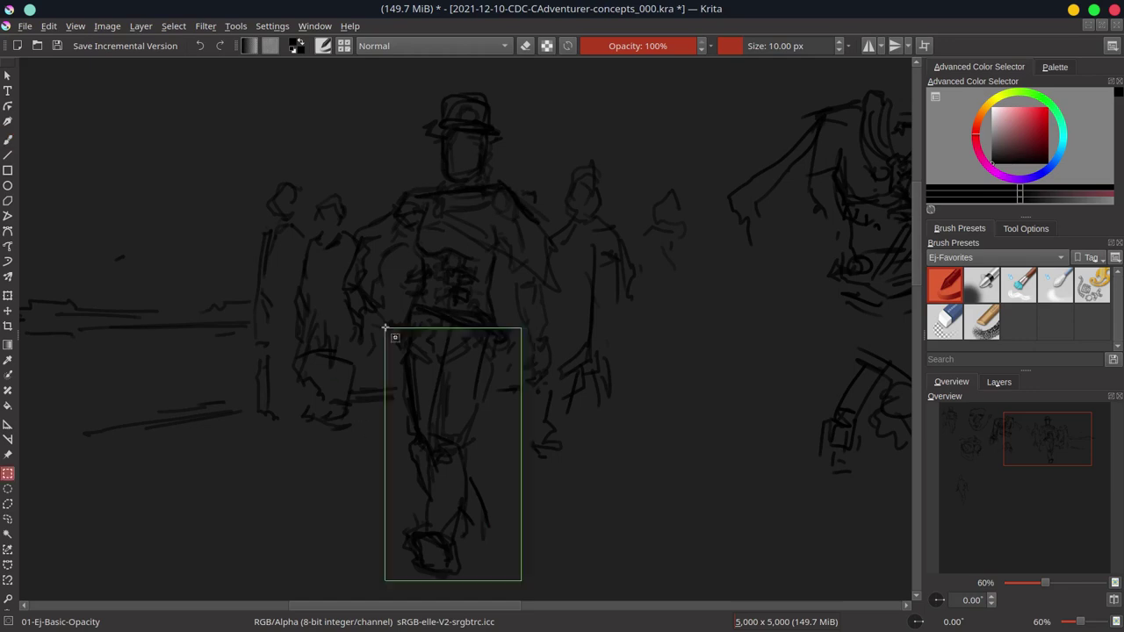
{"action": "key", "text": "t"}
{"action": "left_click_drag", "start_coordinate": [455, 430], "coordinate": [468, 416]}
{"action": "key", "text": "ctrl+shift+a"}
{"action": "key", "text": "b"}
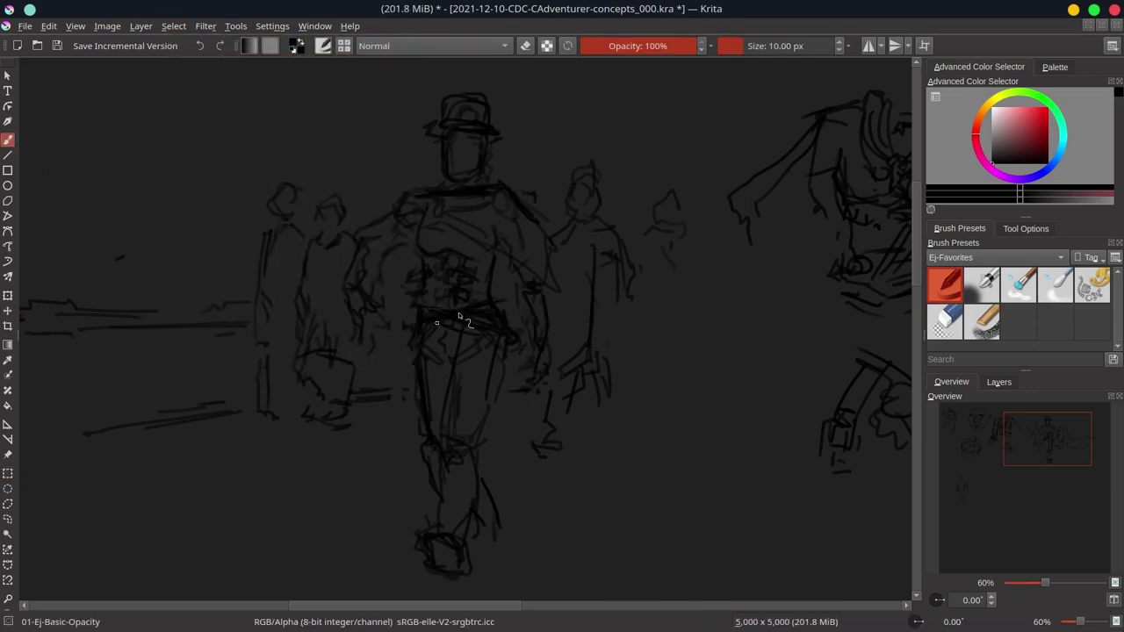
{"action": "key", "text": "ctrl+s"}
{"action": "key", "text": "minus"}
{"action": "key", "text": "minus"}
{"action": "key", "text": "minus"}
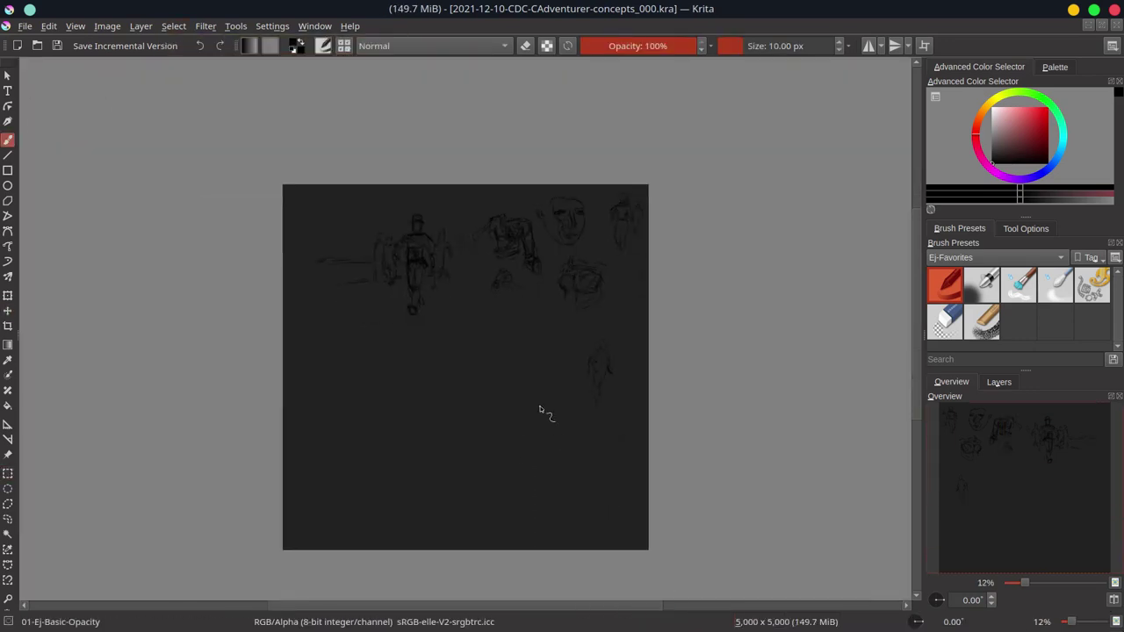
- Resize the canvas to 3700 px wide and enlarge the crowd sketch across the page
{"action": "key", "text": "ctrl+alt+c"}
{"action": "type", "text": "3700"}
{"action": "key", "text": "Return"}
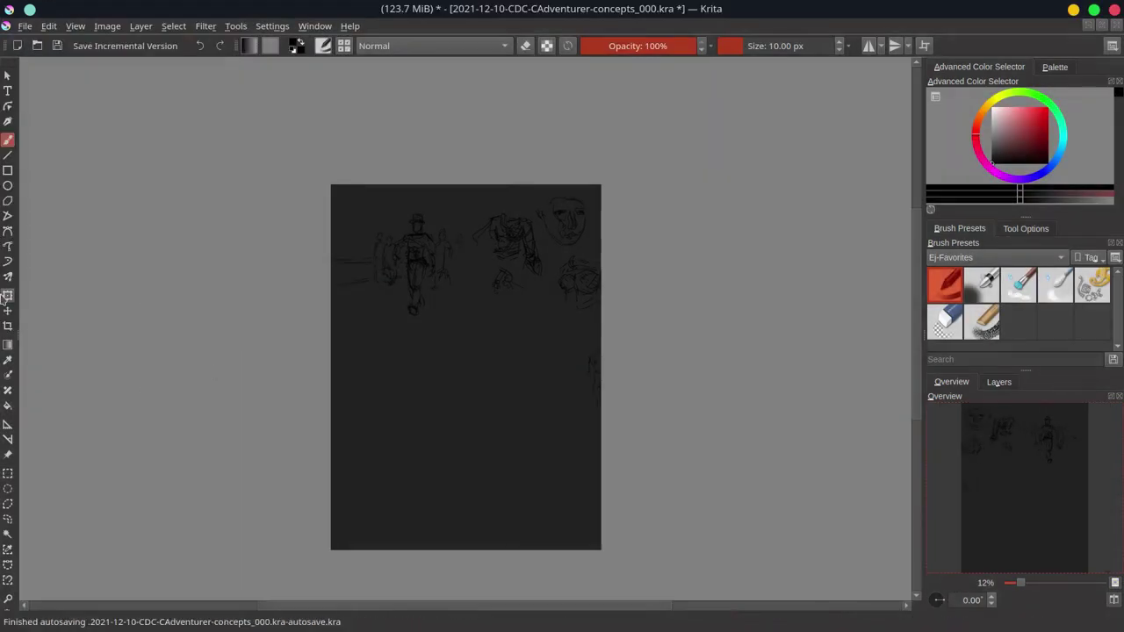
{"action": "key", "text": "c"}
{"action": "left_click", "coordinate": [173, 25]}
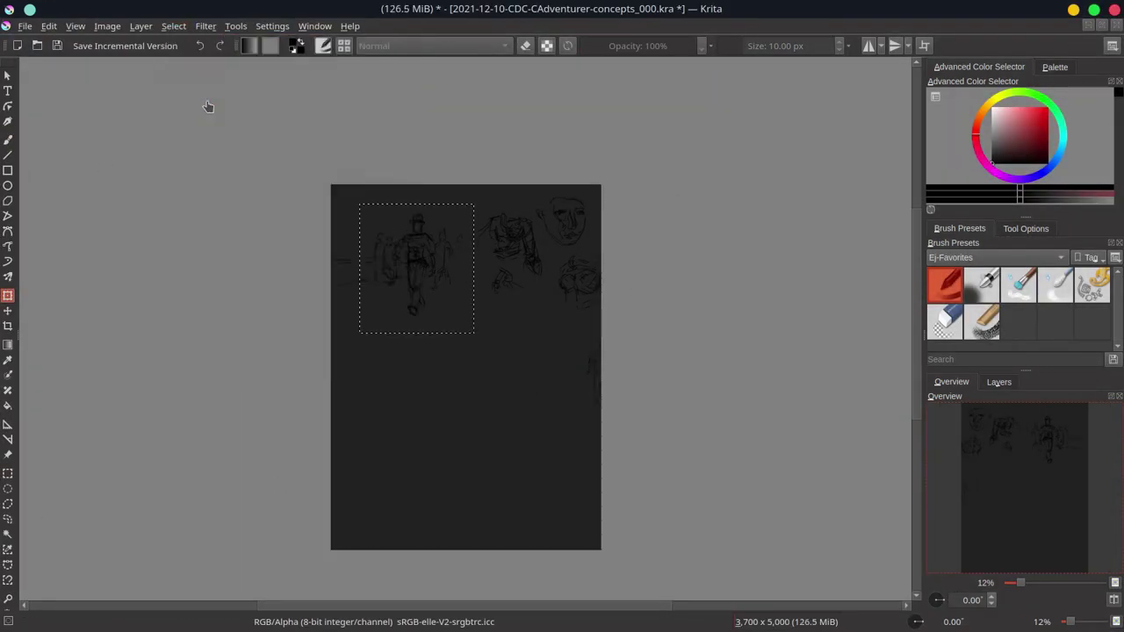
{"action": "left_click", "coordinate": [173, 25]}
{"action": "left_click", "coordinate": [202, 95]}
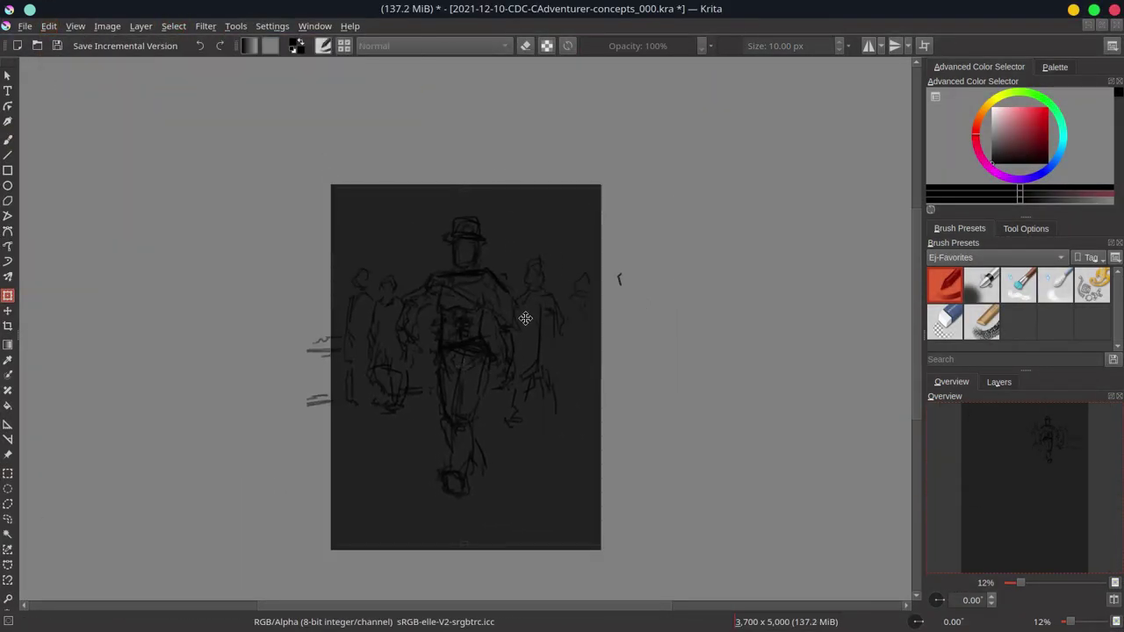
{"action": "key", "text": "minus"}
{"action": "key", "text": "minus"}
- Save the drawing as 2021-12-10-CDC-CAdventurer_000.kra
{"action": "key", "text": "ctrl+shift+s"}
{"action": "key", "text": "ctrl+Delete"}
{"action": "key", "text": "BackSpace"}
{"action": "key", "text": "Return"}
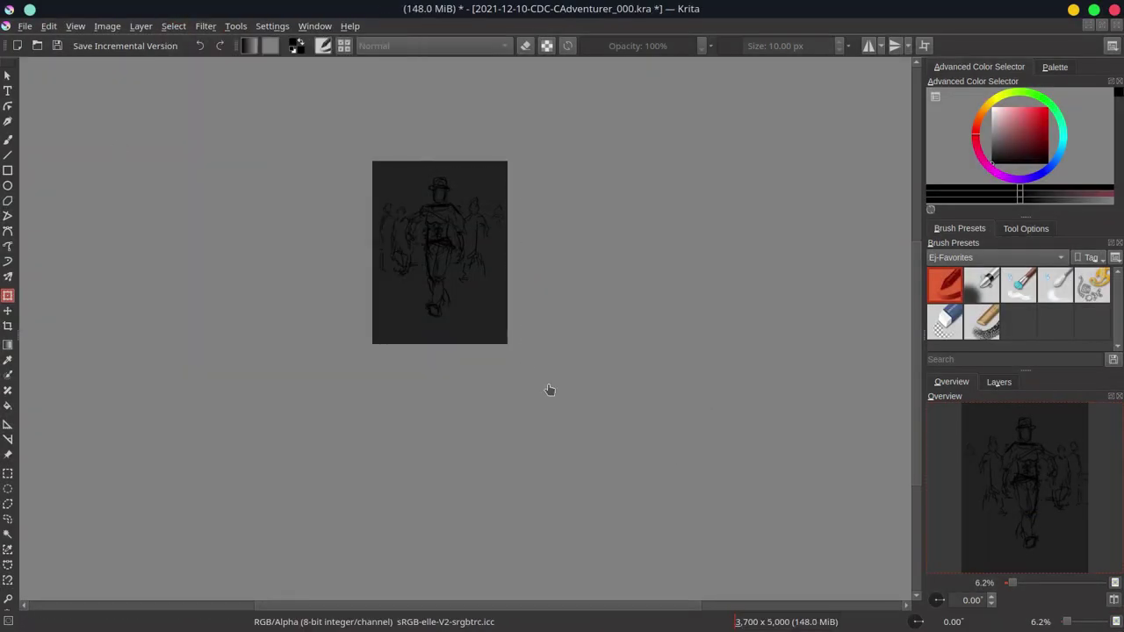
- Duplicate Paint Layer 1, hide the copy, and make the Background layer active
{"action": "left_click", "coordinate": [998, 382]}
{"action": "right_click", "coordinate": [1000, 442]}
{"action": "left_click", "coordinate": [173, 26]}
{"action": "right_click", "coordinate": [1000, 443]}
{"action": "left_click", "coordinate": [965, 205]}
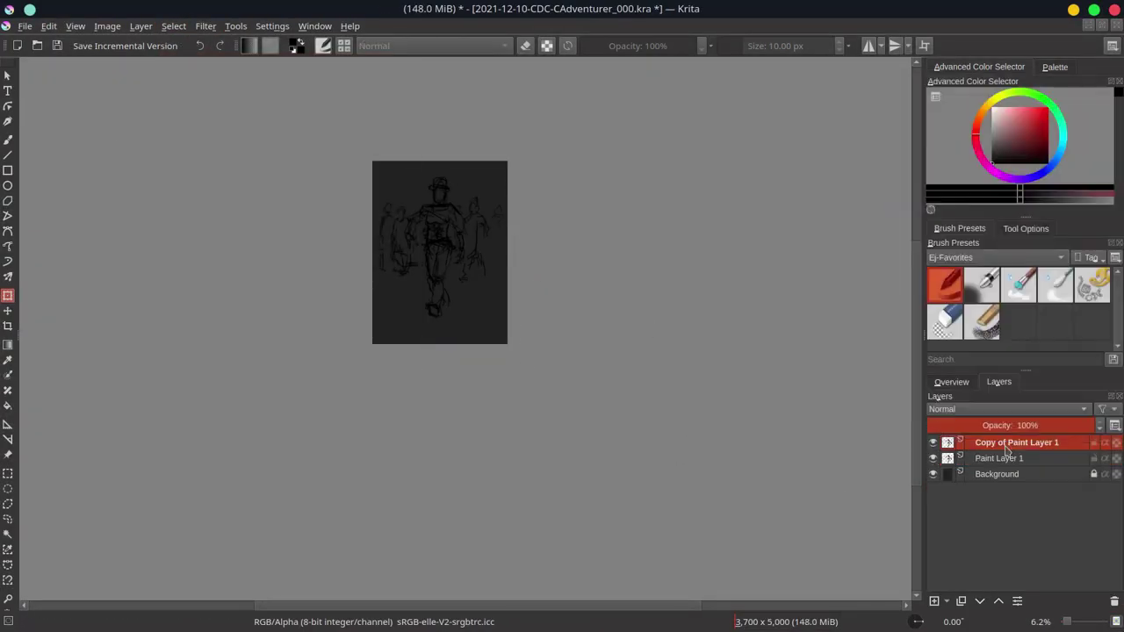
{"action": "left_click", "coordinate": [932, 443]}
{"action": "left_click", "coordinate": [1058, 474]}
{"action": "left_click", "coordinate": [1054, 66]}
{"action": "left_click", "coordinate": [1018, 205]}
- Pick an Ej-Favorites brush preset and block in the dark bluish upper background
{"action": "left_click", "coordinate": [1001, 345]}
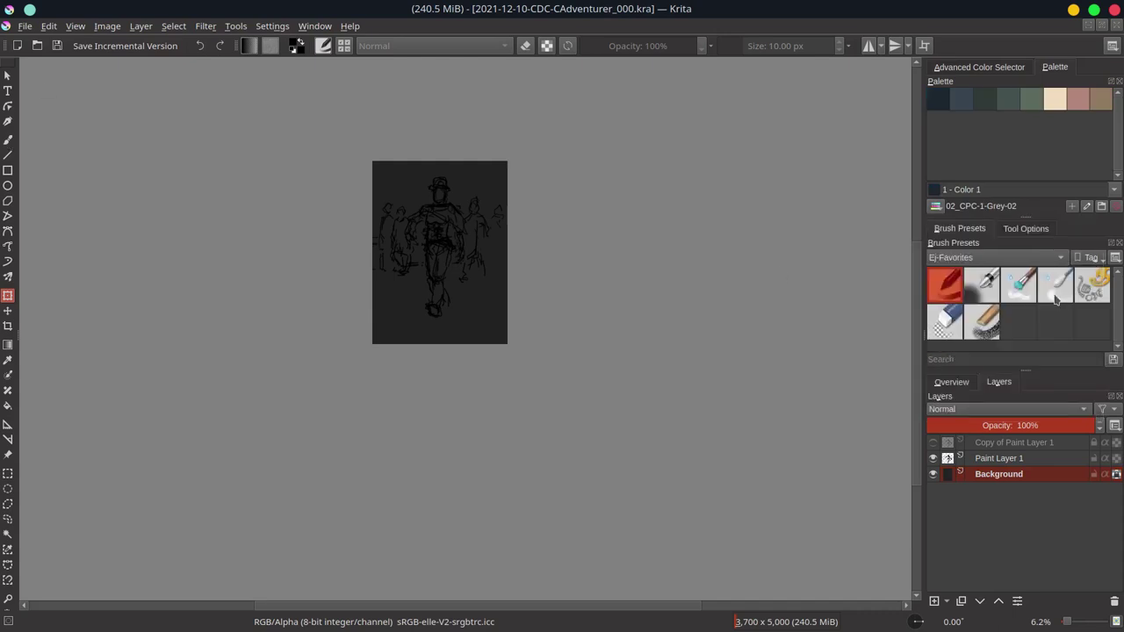
{"action": "left_click", "coordinate": [1091, 286]}
{"action": "left_click_drag", "start_coordinate": [386, 180], "coordinate": [416, 207]}
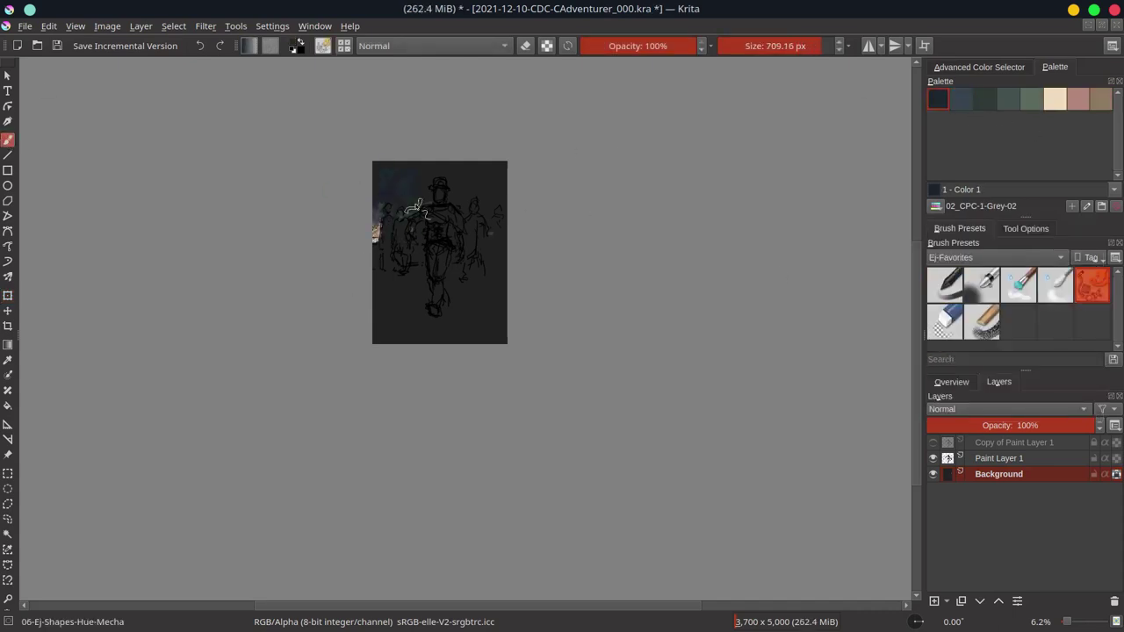
{"action": "left_click_drag", "start_coordinate": [378, 176], "coordinate": [505, 189]}
{"action": "left_click_drag", "start_coordinate": [382, 220], "coordinate": [492, 255]}
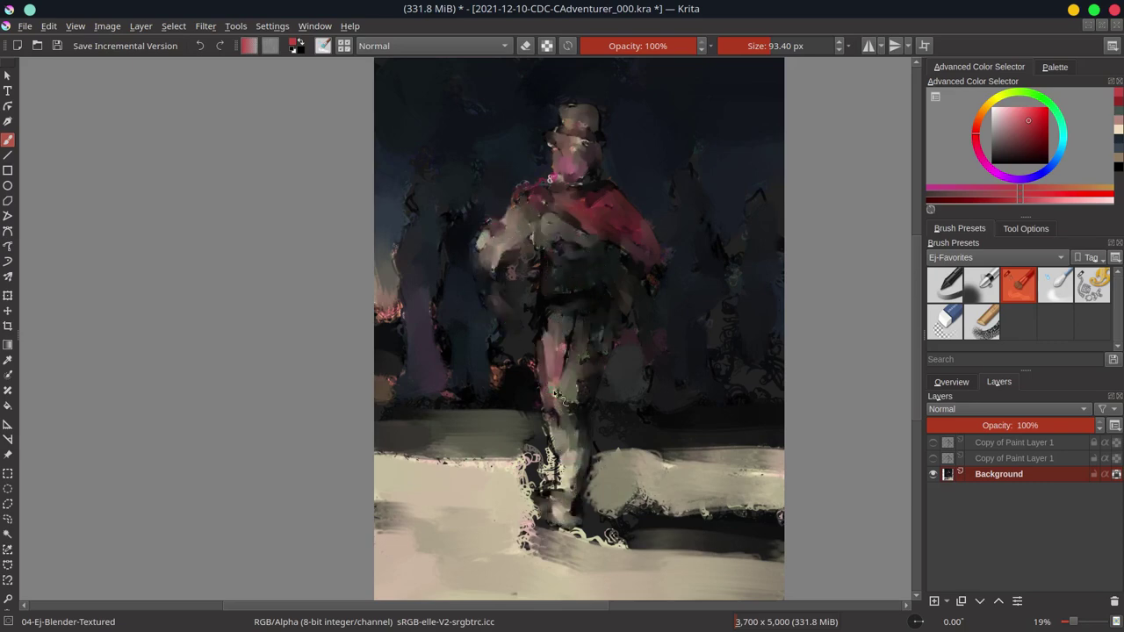
- Apply a Gaussian Blur to the painting and show the sketch layer for reference
{"action": "key", "text": "minus"}
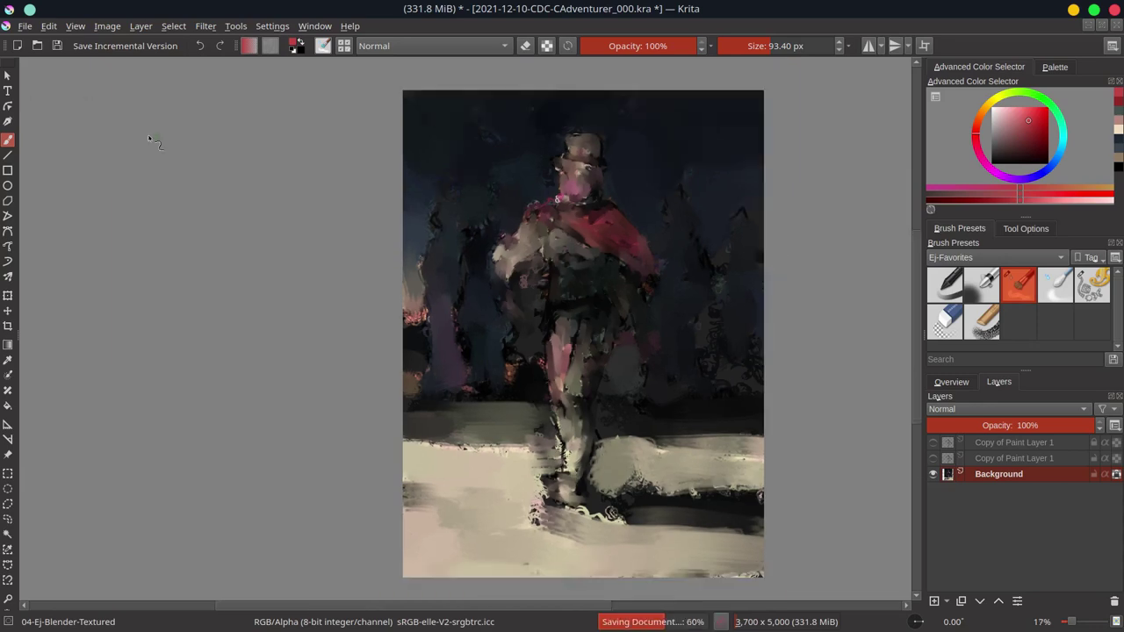
{"action": "left_click", "coordinate": [205, 25]}
{"action": "mouse_move", "coordinate": [269, 273]}
{"action": "left_click", "coordinate": [439, 130]}
{"action": "left_click", "coordinate": [323, 432]}
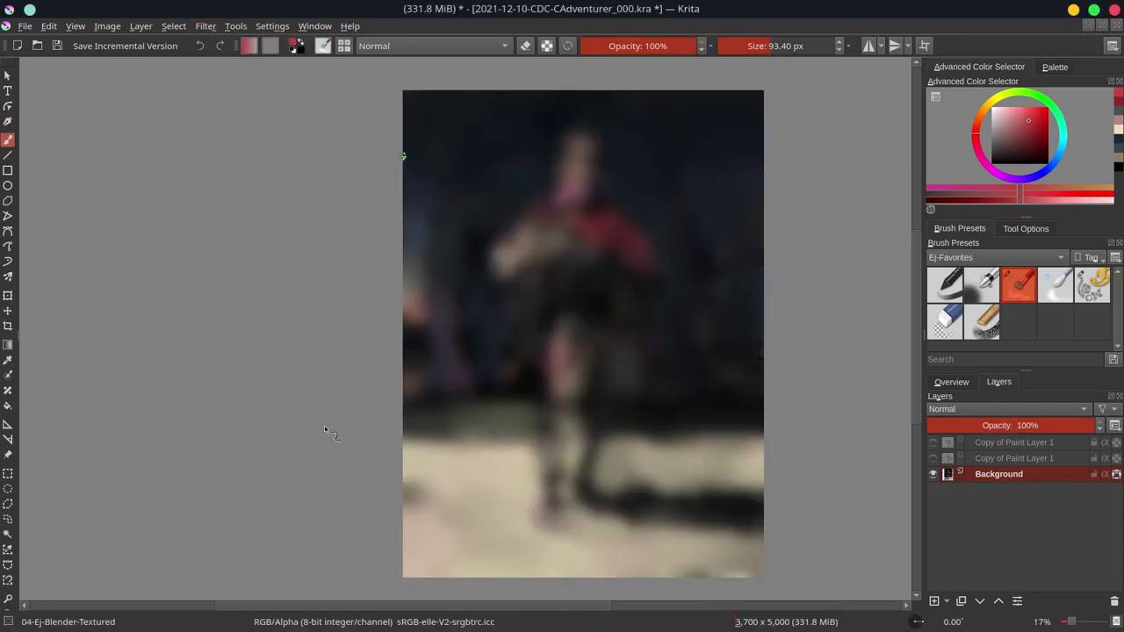
{"action": "left_click", "coordinate": [933, 457]}
- Start a polygonal selection tracing the left figures' heads up to the main figure's hat
{"action": "left_click_drag", "start_coordinate": [782, 294], "coordinate": [781, 295]}
{"action": "left_click", "coordinate": [8, 504]}
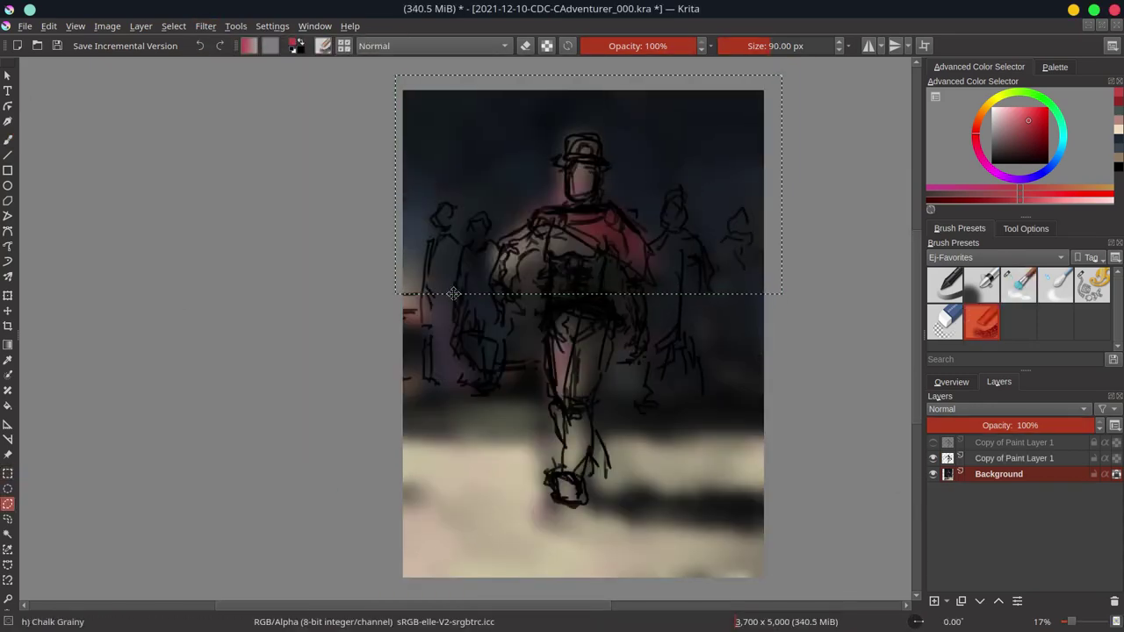
{"action": "left_click", "coordinate": [1026, 228]}
{"action": "left_click", "coordinate": [423, 294]}
{"action": "left_click", "coordinate": [444, 204]}
{"action": "left_click", "coordinate": [470, 226]}
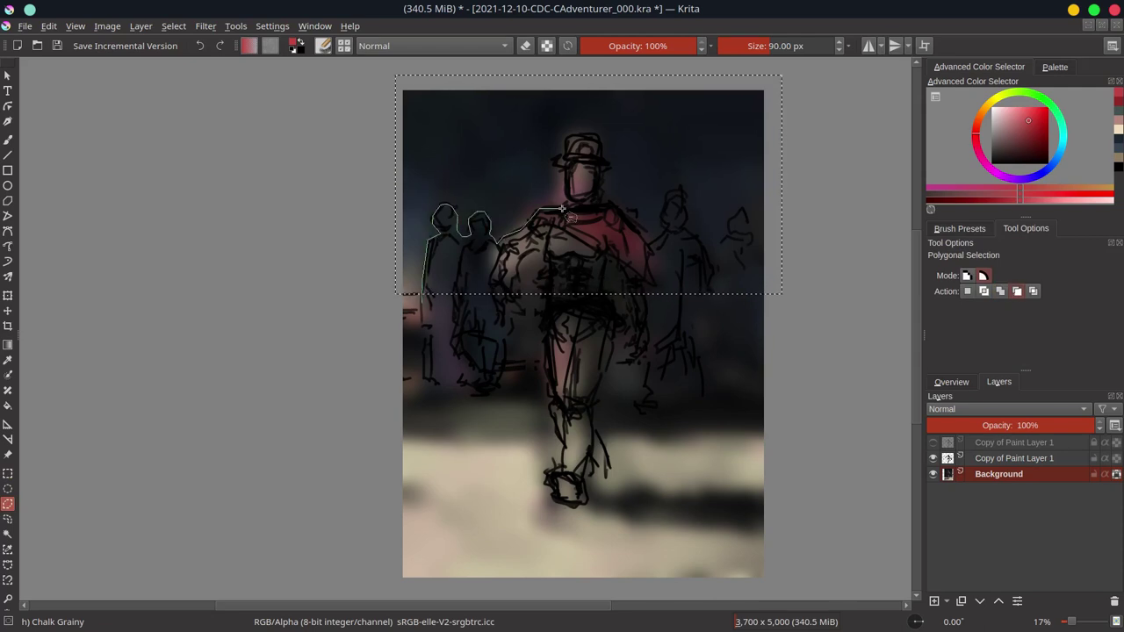
{"action": "left_click", "coordinate": [533, 210]}
{"action": "left_click", "coordinate": [555, 166]}
{"action": "left_click", "coordinate": [582, 135]}
- Continue the outline along the shoulder and right-hand heads, then close the skyline selection
{"action": "left_click", "coordinate": [611, 164]}
{"action": "left_click", "coordinate": [617, 207]}
{"action": "left_click", "coordinate": [650, 240]}
{"action": "left_click", "coordinate": [674, 196]}
{"action": "left_click", "coordinate": [708, 239]}
{"action": "left_click", "coordinate": [740, 208]}
{"action": "left_click", "coordinate": [764, 263]}
{"action": "double_click", "coordinate": [764, 294]}
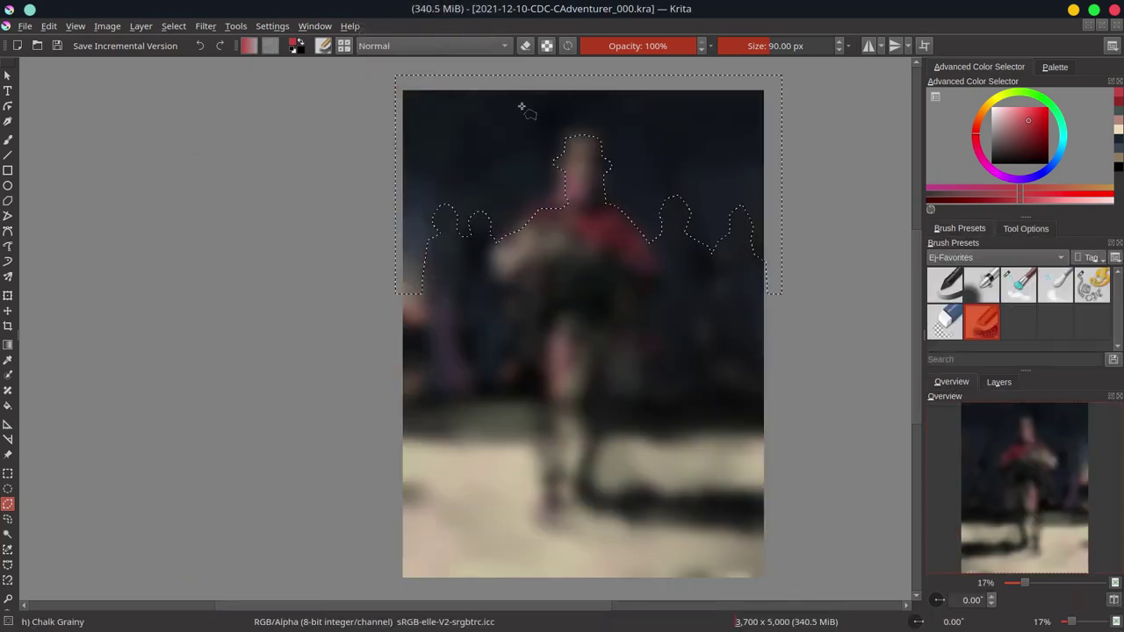
- Repaint the sky around the crowd with sampled dark blues, then pick a warm red
{"action": "key", "text": "b"}
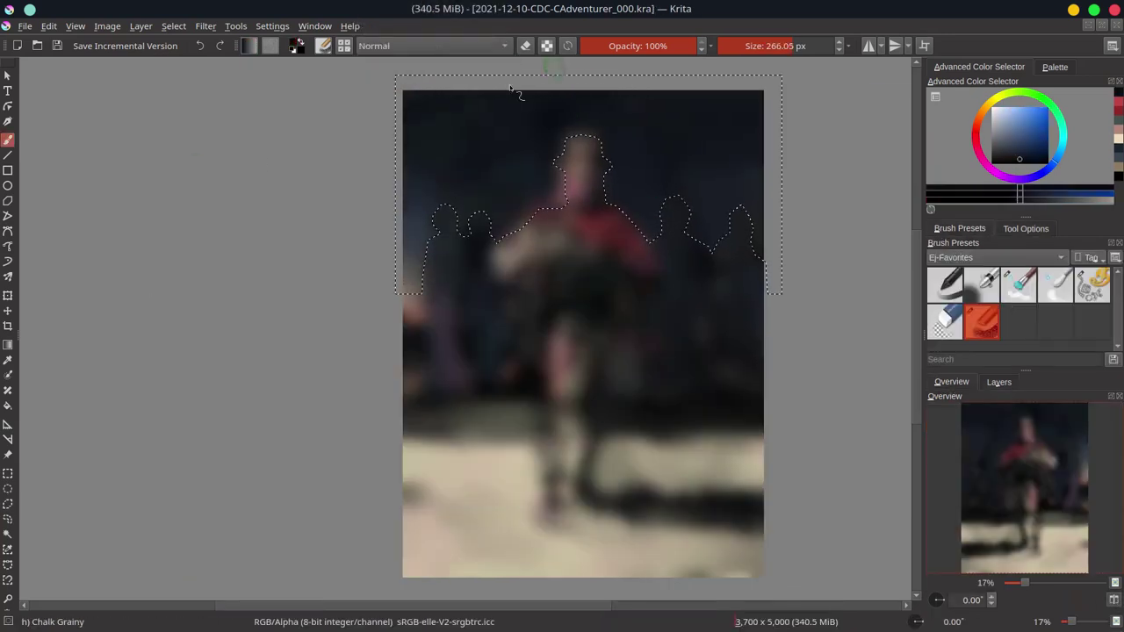
{"action": "left_click", "coordinate": [516, 208], "text": "ctrl"}
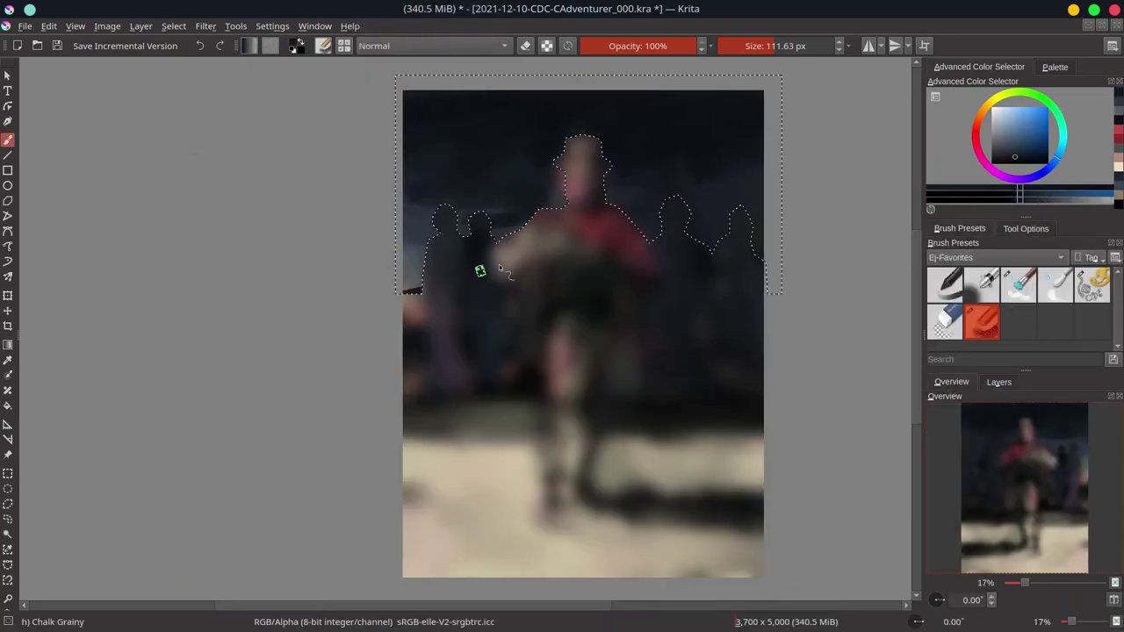
{"action": "left_click", "coordinate": [420, 272], "text": "ctrl"}
{"action": "left_click", "coordinate": [395, 314], "text": "ctrl"}
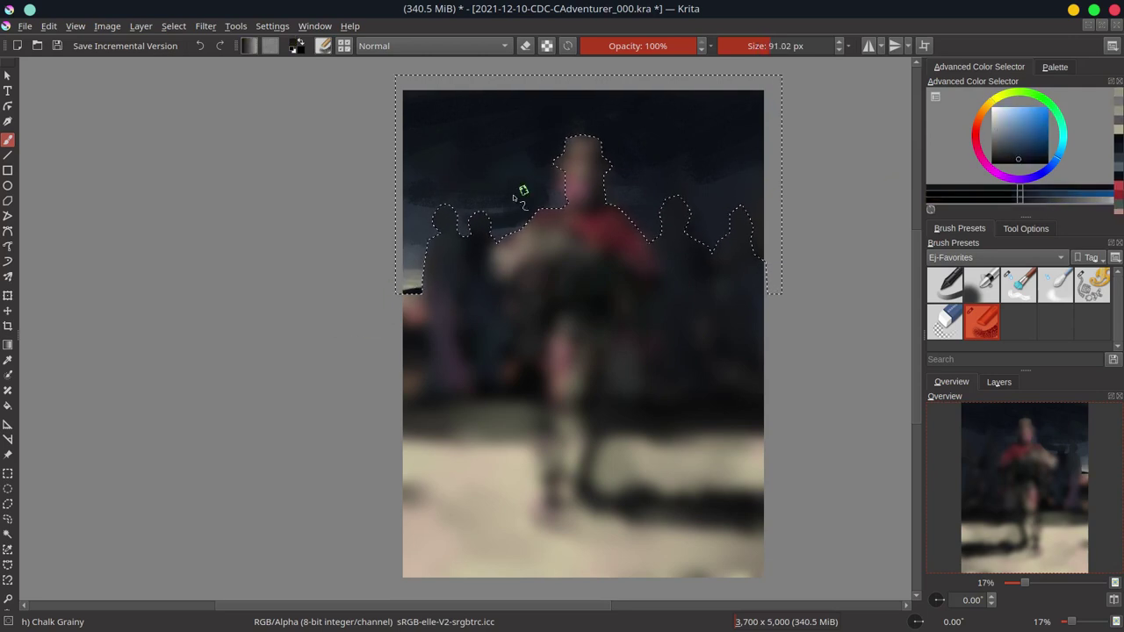
{"action": "left_click", "coordinate": [594, 180], "text": "ctrl"}
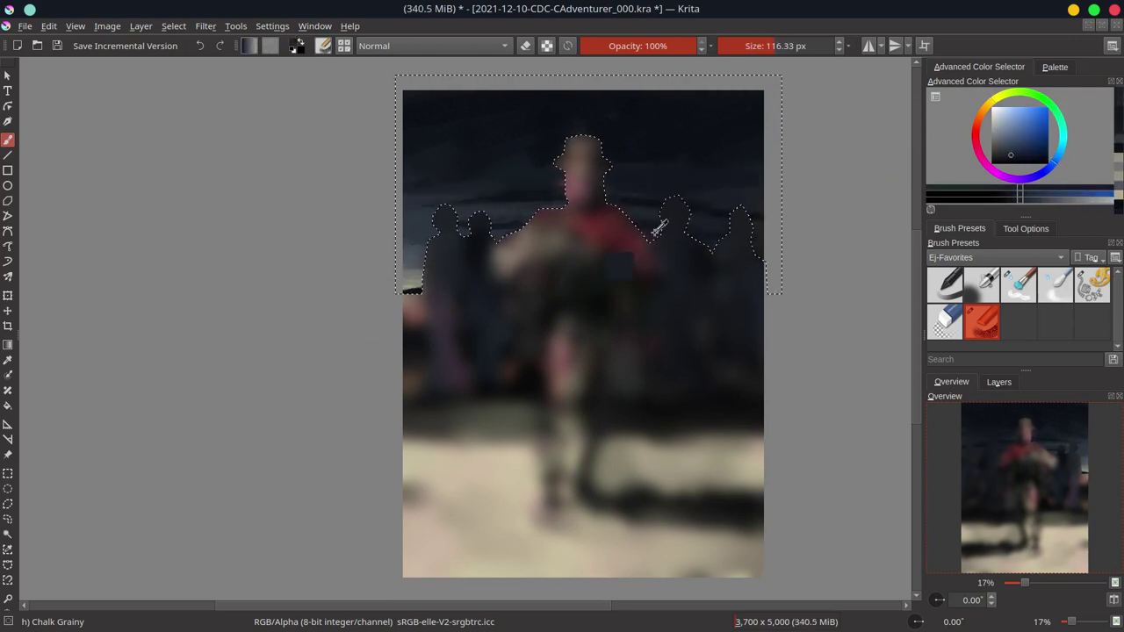
{"action": "left_click", "coordinate": [411, 305], "text": "ctrl"}
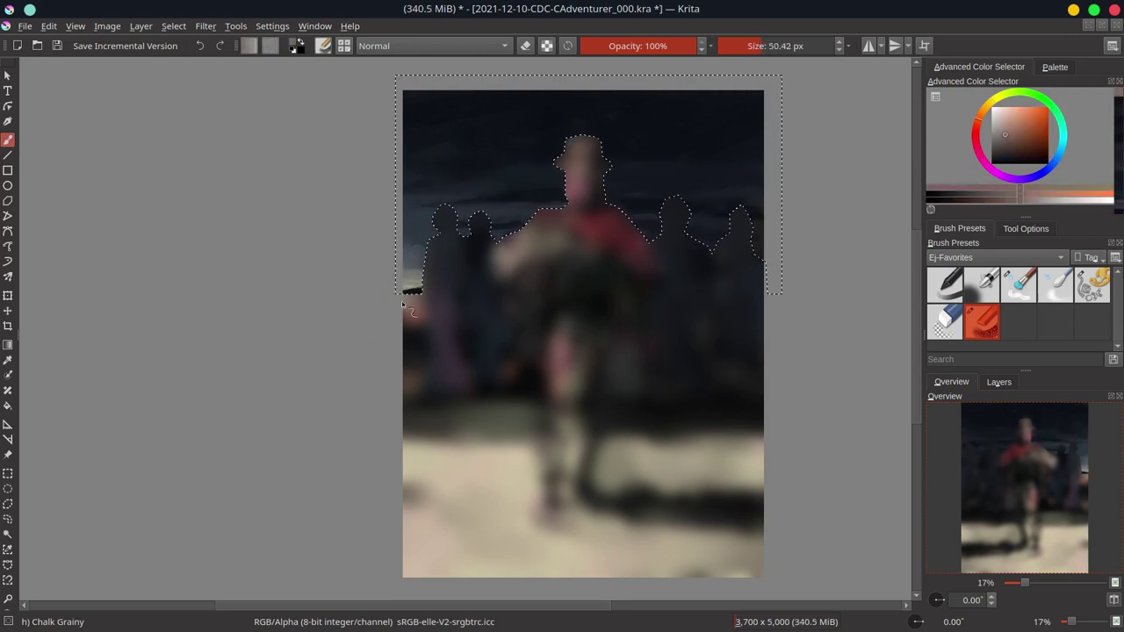
{"action": "left_click", "coordinate": [172, 26]}
- Invert the selection and start a polygon outline along the left figures' lower bodies
{"action": "left_click", "coordinate": [162, 96]}
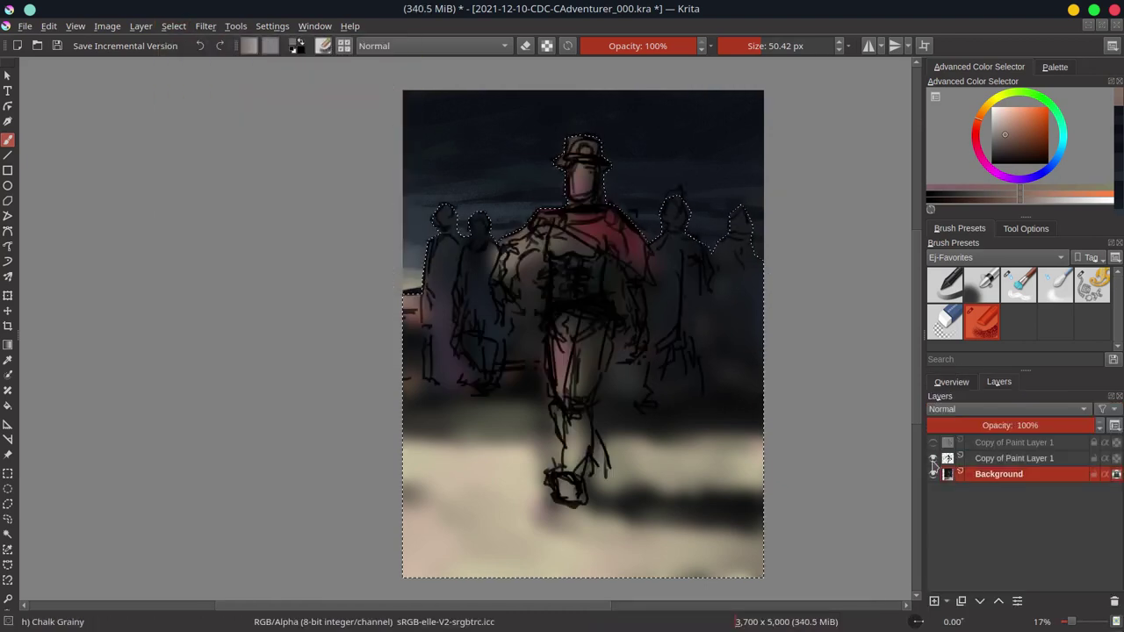
{"action": "key", "text": "ctrl+shift+p"}
{"action": "left_click", "coordinate": [406, 240]}
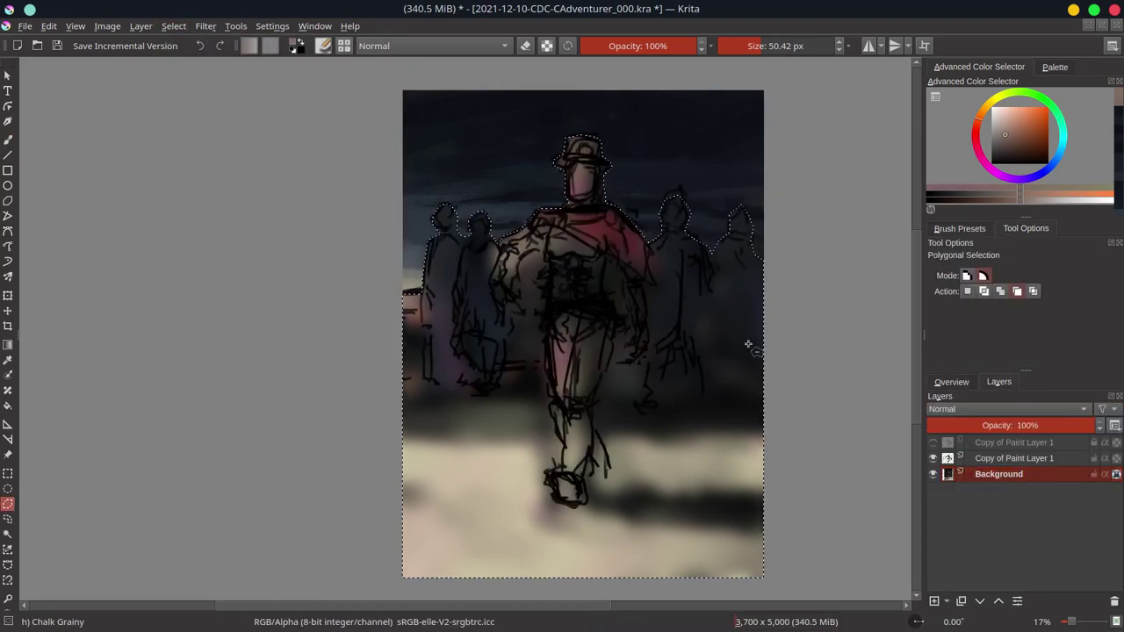
{"action": "left_click", "coordinate": [426, 380]}
{"action": "left_click", "coordinate": [496, 383]}
{"action": "left_click", "coordinate": [515, 314]}
{"action": "left_click", "coordinate": [542, 320]}
- Trace around the walking figure's legs and feet across to the right figures and close
{"action": "left_click", "coordinate": [555, 488]}
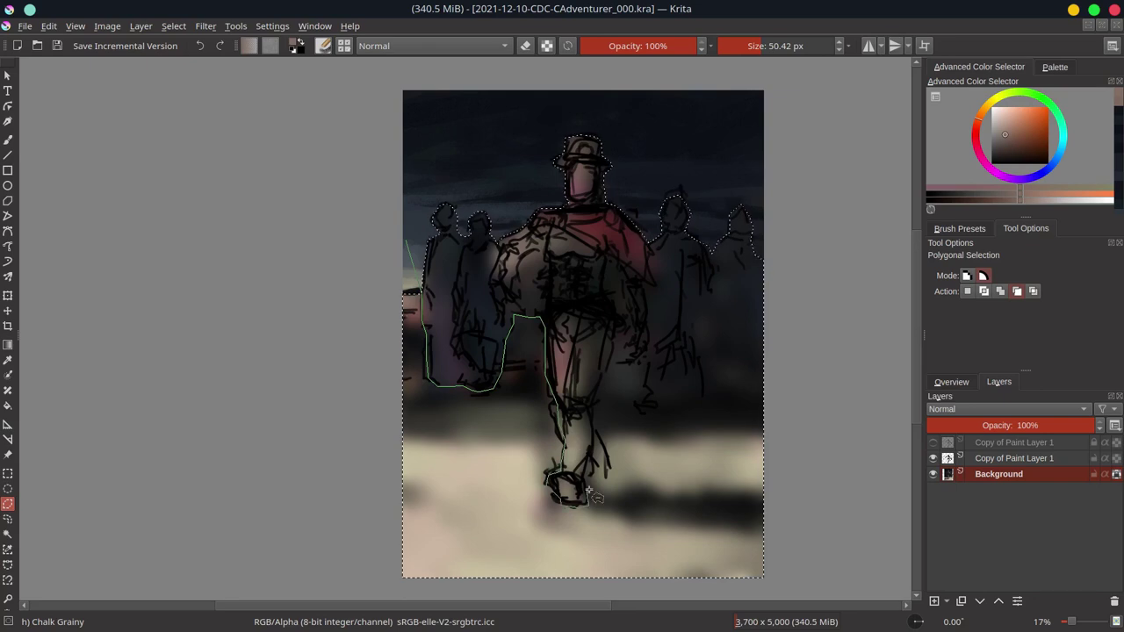
{"action": "left_click", "coordinate": [604, 281]}
{"action": "left_click", "coordinate": [633, 338]}
{"action": "left_click", "coordinate": [643, 405]}
{"action": "left_click", "coordinate": [672, 352]}
{"action": "left_click", "coordinate": [709, 397]}
{"action": "double_click", "coordinate": [760, 404]}
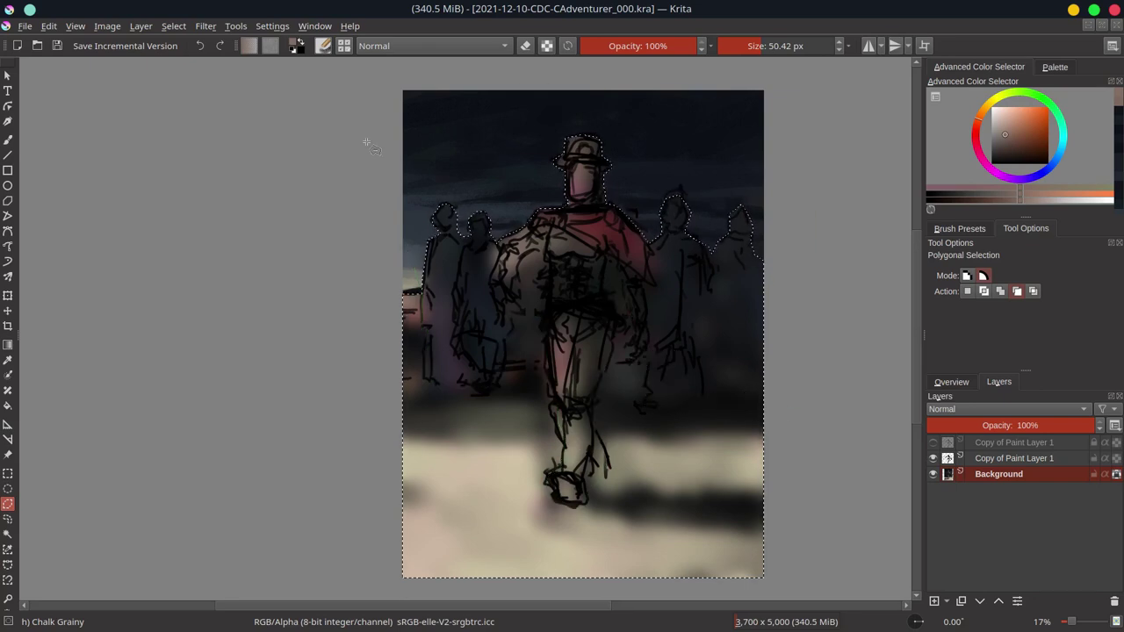
- Hide the sketch layer and darken the crowd with dark teal and brown airbrush strokes
{"action": "key", "text": "b"}
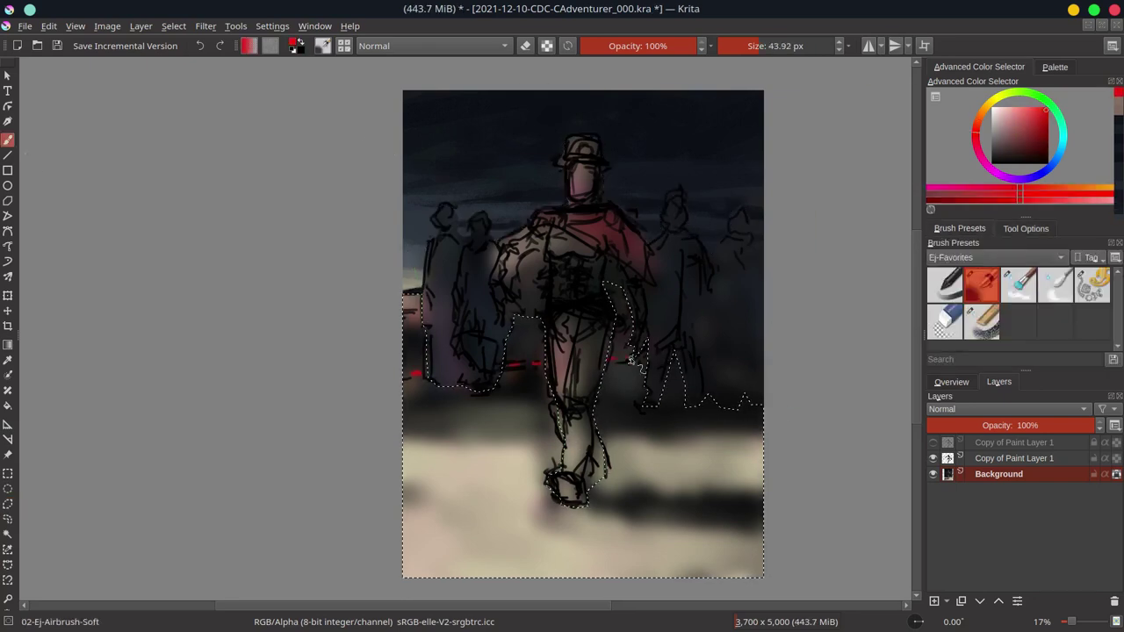
{"action": "left_click", "coordinate": [932, 457]}
{"action": "left_click", "coordinate": [459, 334], "text": "ctrl"}
{"action": "left_click_drag", "start_coordinate": [460, 334], "coordinate": [409, 321]}
{"action": "left_click", "coordinate": [459, 375], "text": "ctrl"}
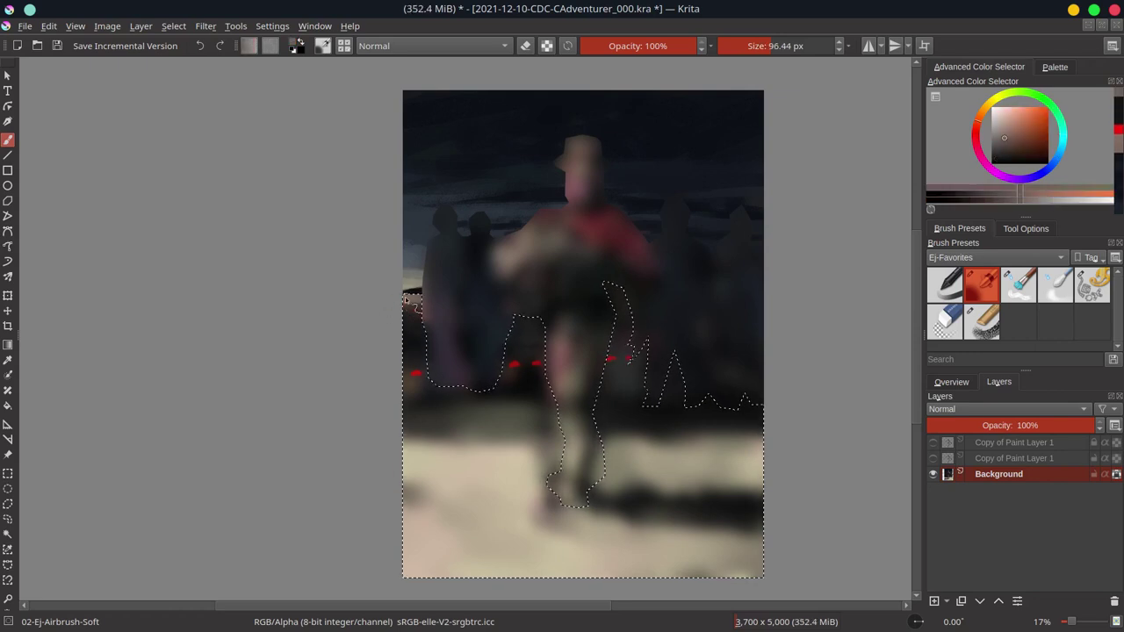
{"action": "left_click_drag", "start_coordinate": [508, 382], "coordinate": [459, 375]}
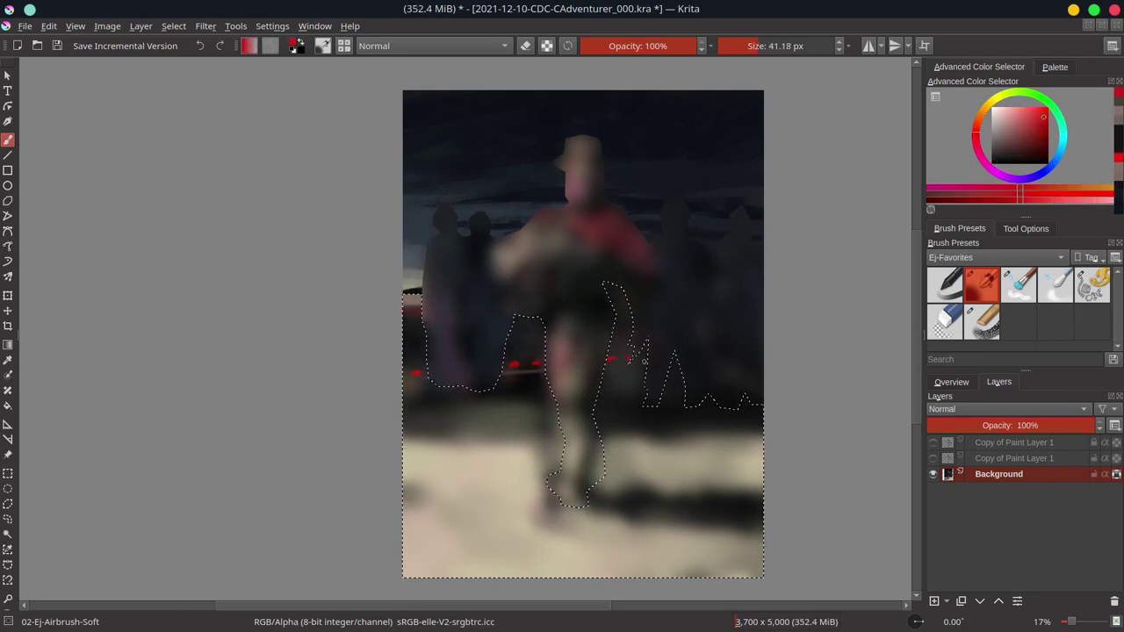
{"action": "left_click_drag", "start_coordinate": [406, 311], "coordinate": [501, 381]}
- Add a light mark beside the right figures and dab red lights along the horizon
{"action": "left_click", "coordinate": [597, 399], "text": "ctrl"}
{"action": "left_click", "coordinate": [615, 368], "text": "ctrl"}
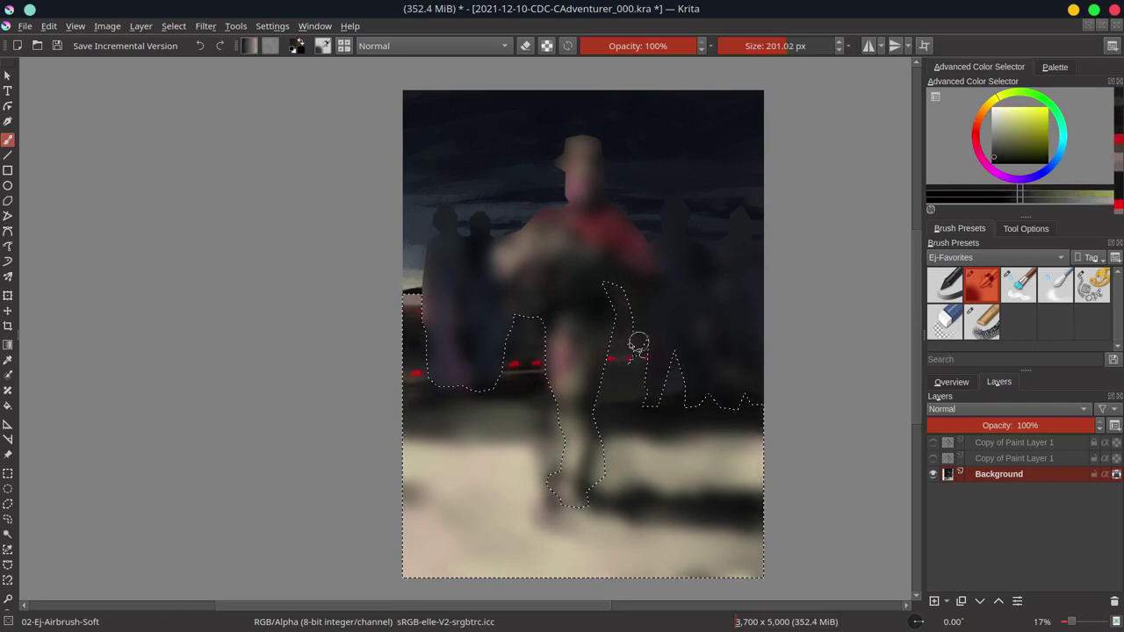
{"action": "left_click_drag", "start_coordinate": [632, 339], "coordinate": [580, 290]}
{"action": "left_click", "coordinate": [597, 351], "text": "ctrl"}
{"action": "left_click", "coordinate": [612, 288]}
{"action": "left_click_drag", "start_coordinate": [406, 290], "coordinate": [407, 313]}
{"action": "left_click", "coordinate": [413, 318], "text": "ctrl"}
{"action": "left_click", "coordinate": [413, 319], "text": "ctrl"}
{"action": "left_click", "coordinate": [407, 313]}
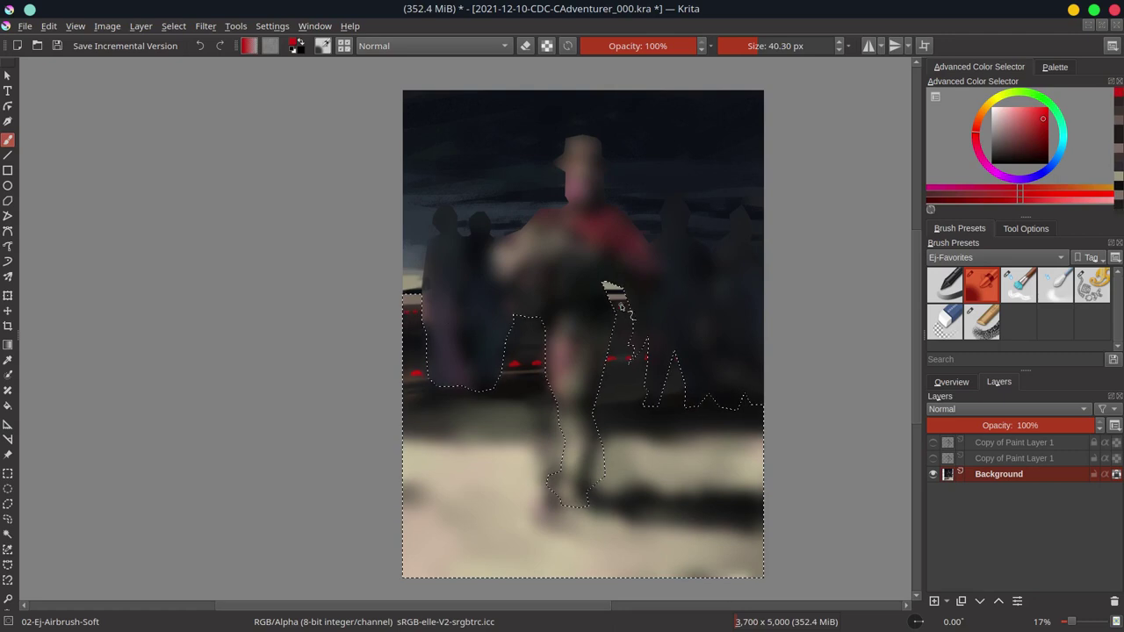
{"action": "left_click", "coordinate": [642, 298], "text": "ctrl"}
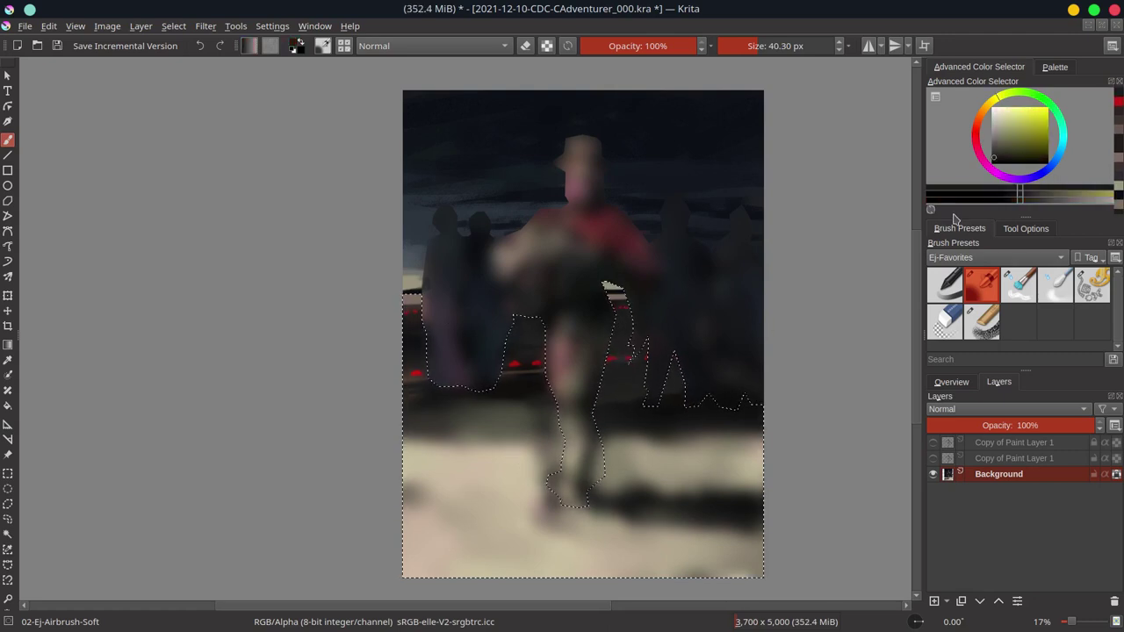
- Repaint the snowy ground with cream Chalk Grainy strokes
{"action": "left_click", "coordinate": [432, 345], "text": "ctrl"}
{"action": "key", "text": "slash"}
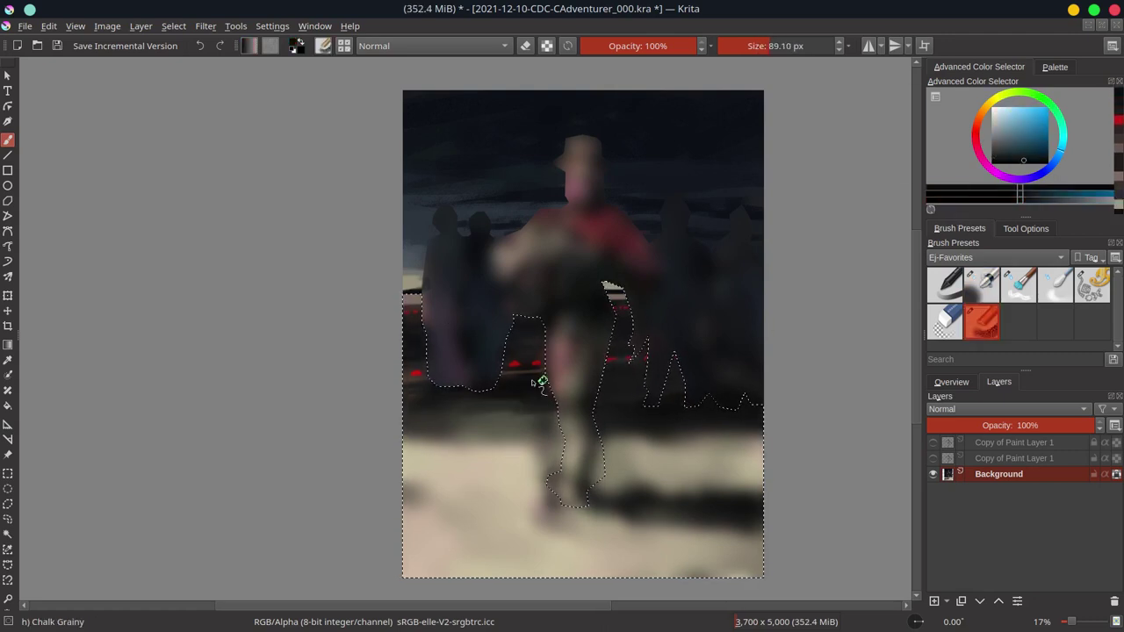
{"action": "left_click", "coordinate": [649, 402], "text": "ctrl"}
{"action": "left_click", "coordinate": [951, 382]}
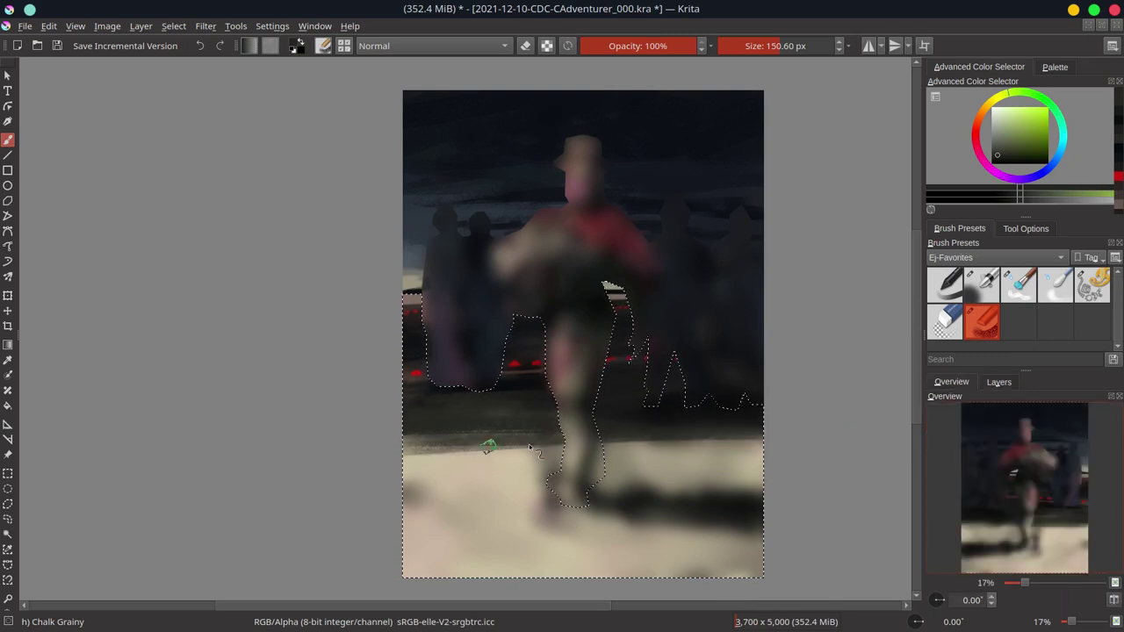
{"action": "left_click", "coordinate": [491, 448], "text": "ctrl"}
{"action": "mouse_move", "coordinate": [513, 473]}
{"action": "left_mouse_down"}
{"action": "mouse_move", "coordinate": [477, 459]}
{"action": "mouse_move", "coordinate": [615, 506]}
{"action": "mouse_move", "coordinate": [710, 471]}
{"action": "mouse_move", "coordinate": [605, 520]}
{"action": "mouse_move", "coordinate": [594, 494]}
{"action": "mouse_move", "coordinate": [759, 520]}
{"action": "mouse_move", "coordinate": [618, 489]}
{"action": "mouse_move", "coordinate": [716, 518]}
{"action": "left_mouse_up"}
- Paint a dark green shadow beside the feet, with lighter strokes around it
{"action": "left_click", "coordinate": [605, 520], "text": "ctrl"}
{"action": "left_click", "coordinate": [588, 518], "text": "ctrl"}
{"action": "left_click", "coordinate": [690, 504], "text": "ctrl"}
{"action": "left_click", "coordinate": [585, 518], "text": "ctrl"}
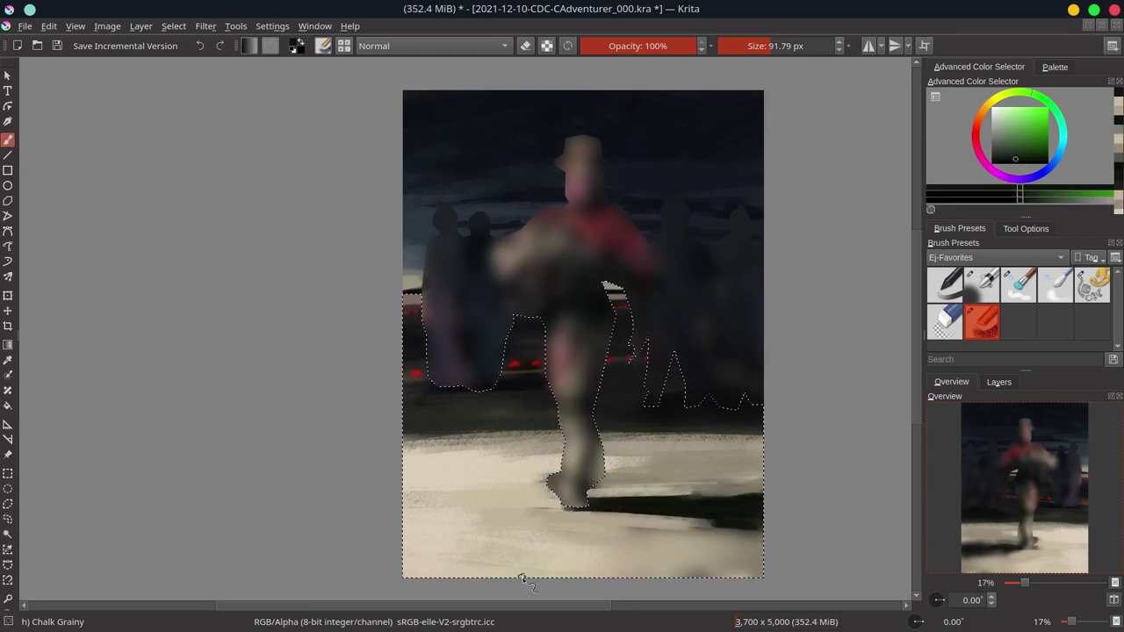
{"action": "left_click", "coordinate": [502, 572], "text": "ctrl"}
- Save the file, save an incremental version, and clear the selection
{"action": "key", "text": "ctrl+s"}
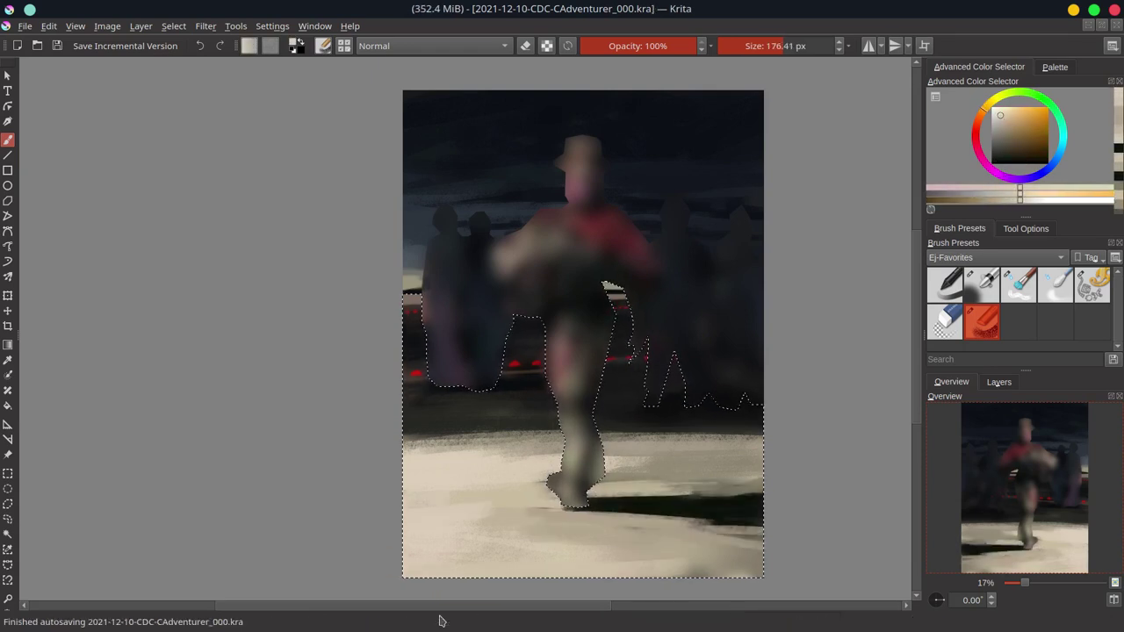
{"action": "key", "text": "ctrl+alt+s"}
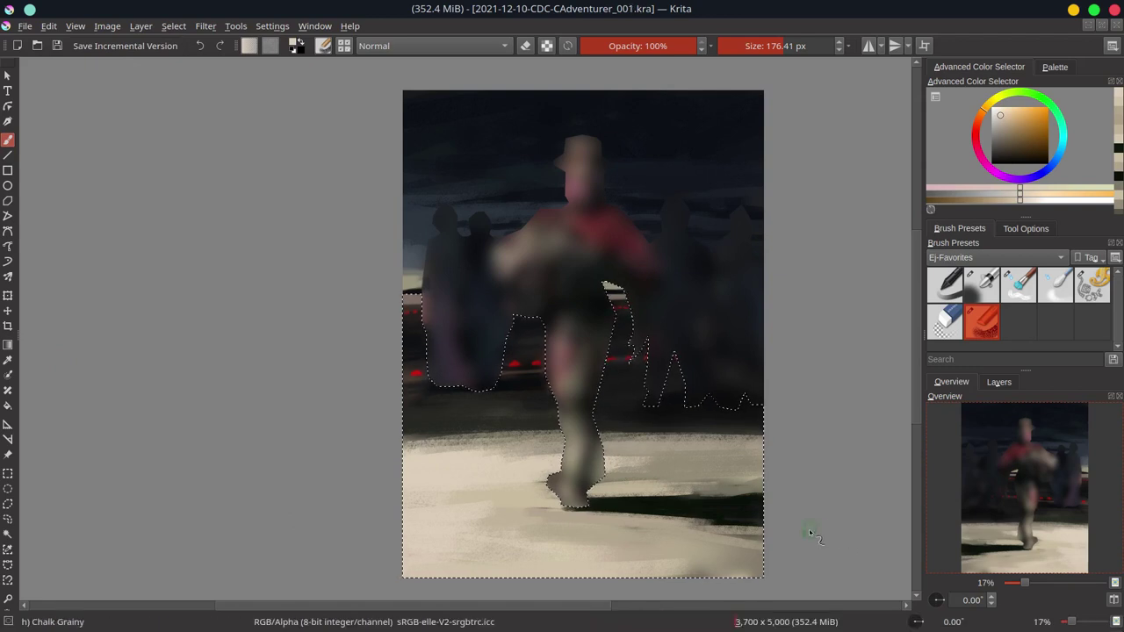
{"action": "key", "text": "ctrl+shift+a"}
{"action": "key", "text": "minus"}
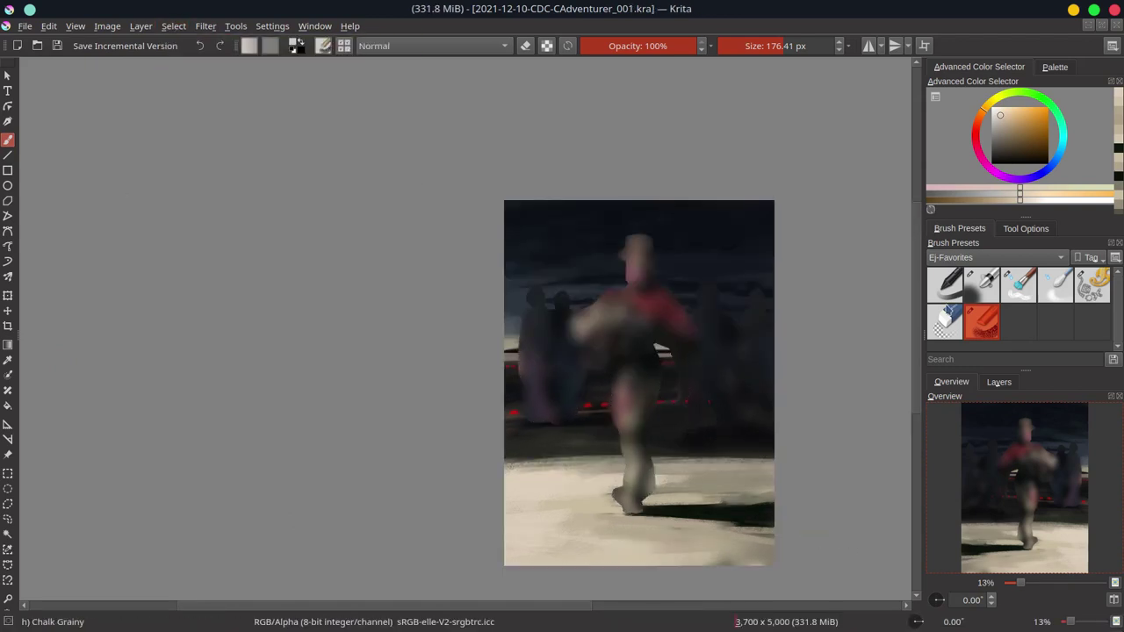
{"action": "key", "text": "plus"}
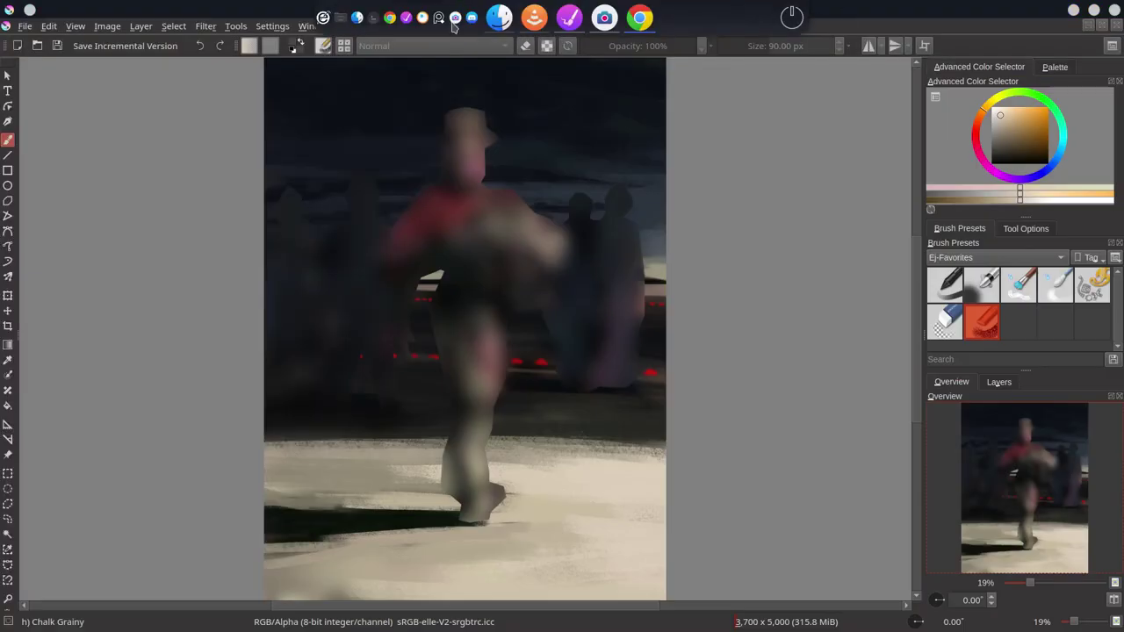
- Airbrush the sky behind the figure darker in dark blue with the sketch hidden
{"action": "left_click", "coordinate": [933, 459]}
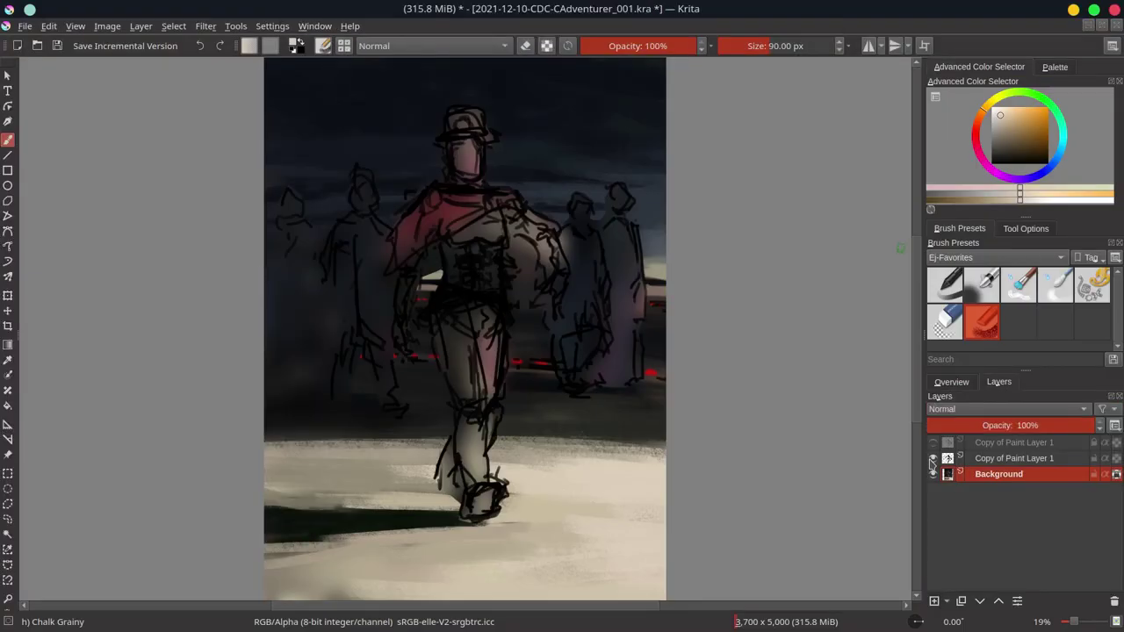
{"action": "key", "text": "slash"}
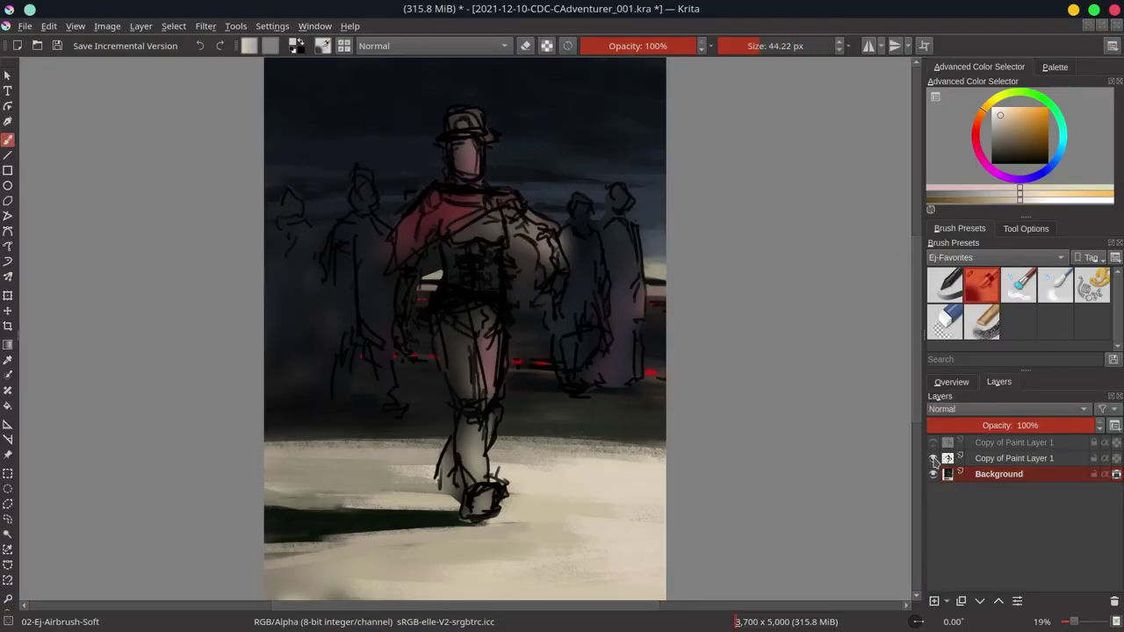
{"action": "left_click", "coordinate": [590, 251], "text": "ctrl"}
{"action": "left_click", "coordinate": [614, 290], "text": "ctrl"}
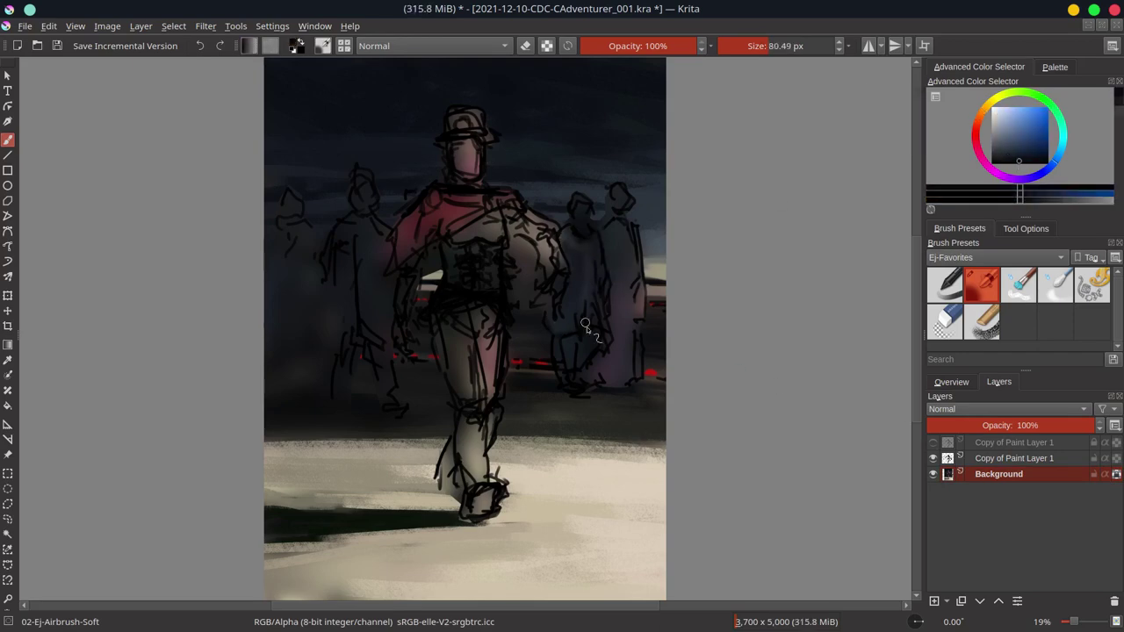
{"action": "left_click", "coordinate": [932, 459]}
{"action": "scroll", "coordinate": [657, 321], "scroll_direction": "up", "scroll_amount": 2}
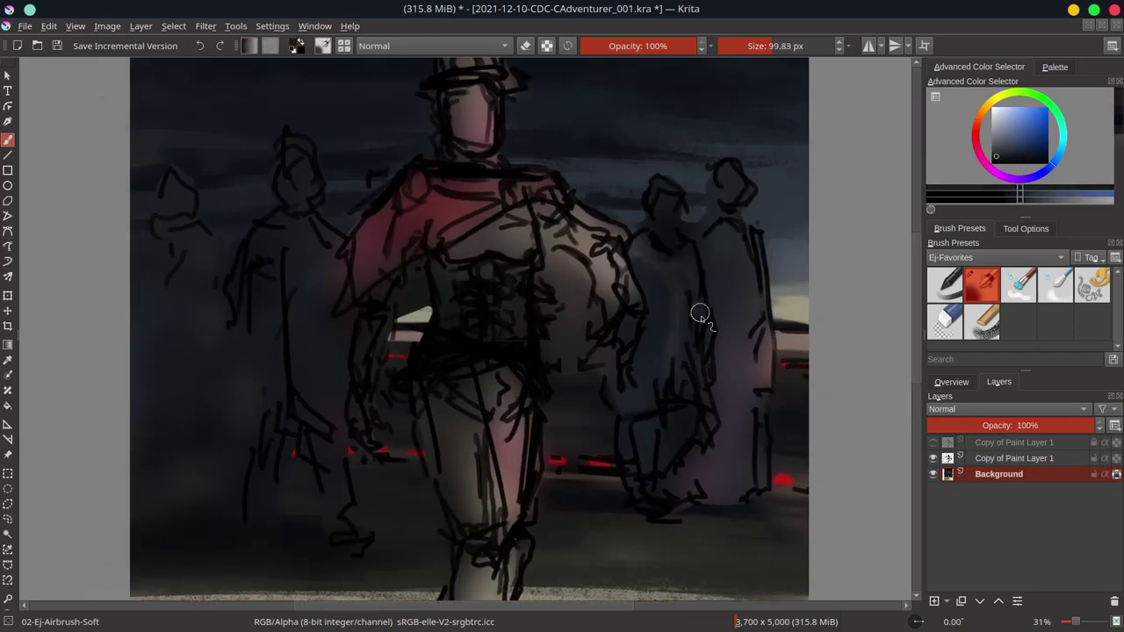
{"action": "scroll", "coordinate": [665, 205], "scroll_direction": "down", "scroll_amount": 3}
{"action": "left_click_drag", "start_coordinate": [665, 206], "coordinate": [457, 184]}
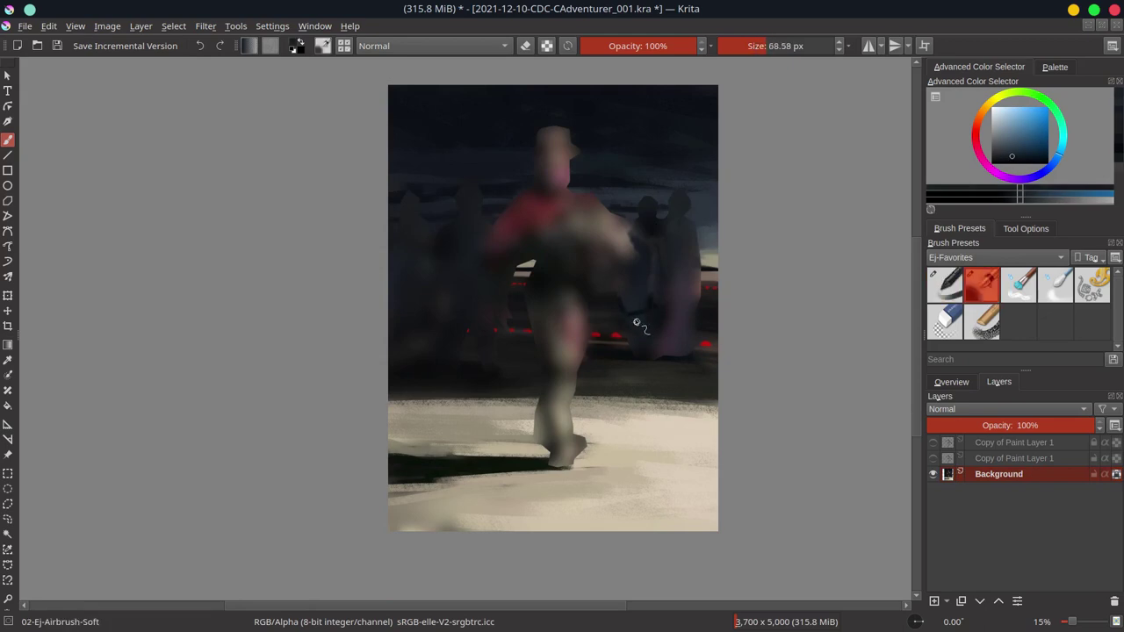
- Darken more of the sky while sampling purple, grey and red tones, then save
{"action": "left_click", "coordinate": [654, 180], "text": "ctrl"}
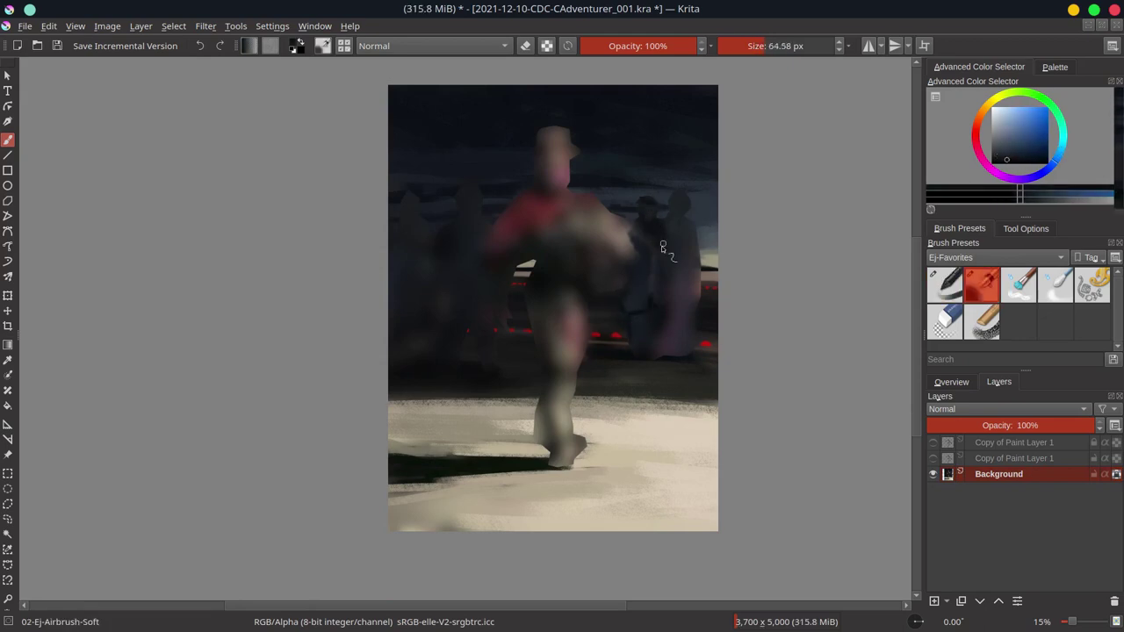
{"action": "left_click", "coordinate": [662, 319], "text": "ctrl"}
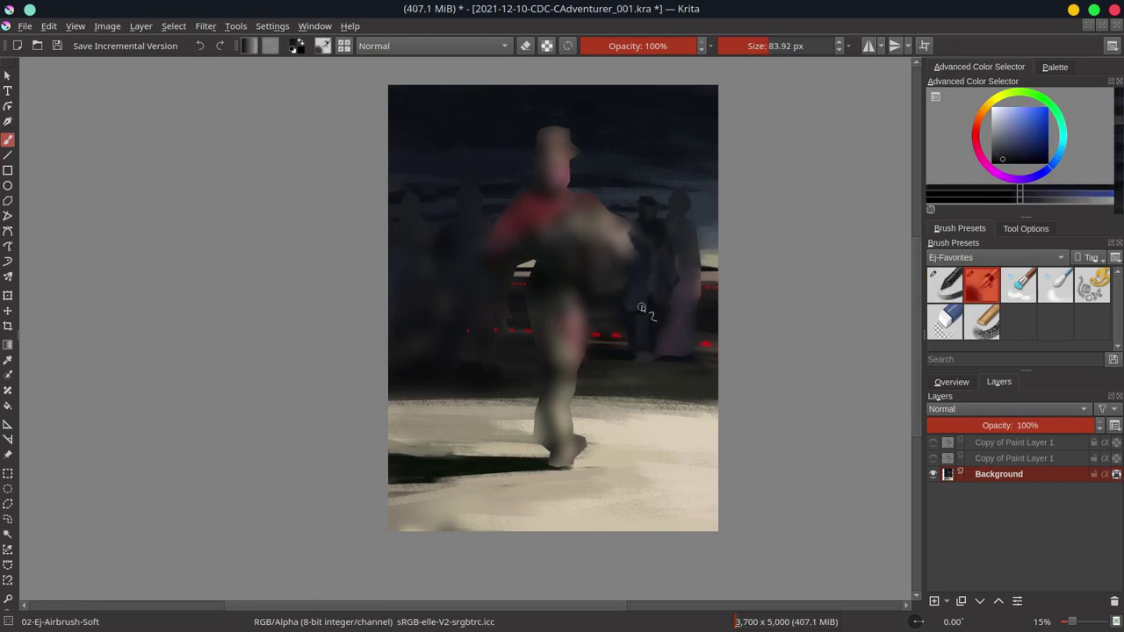
{"action": "left_click", "coordinate": [700, 342], "text": "ctrl"}
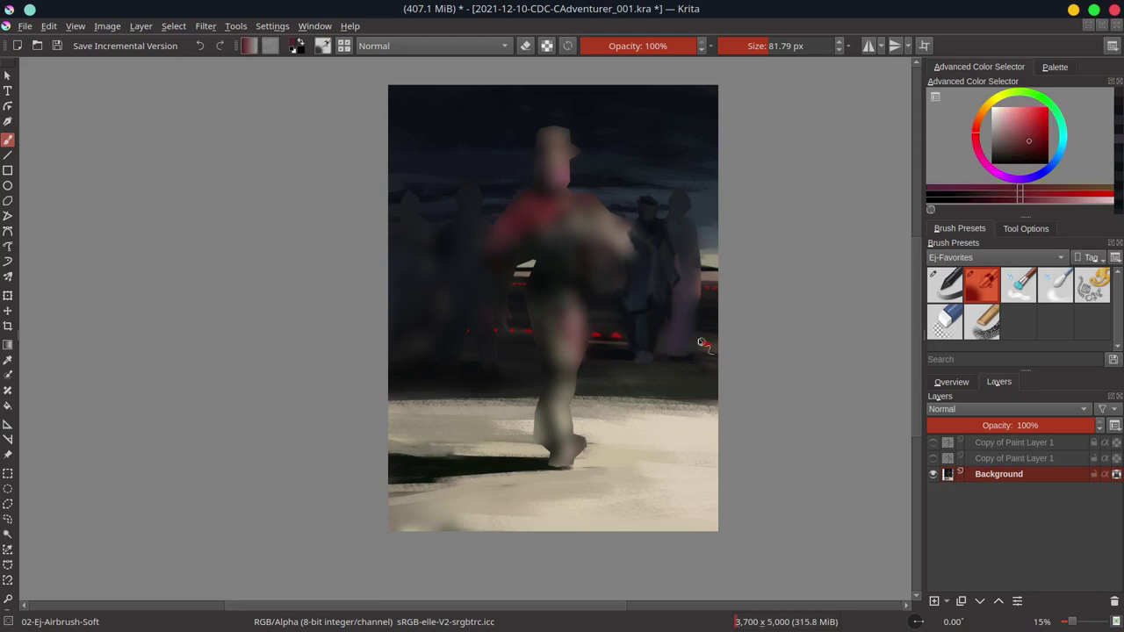
{"action": "left_click", "coordinate": [683, 246], "text": "ctrl"}
{"action": "left_click", "coordinate": [687, 230], "text": "ctrl"}
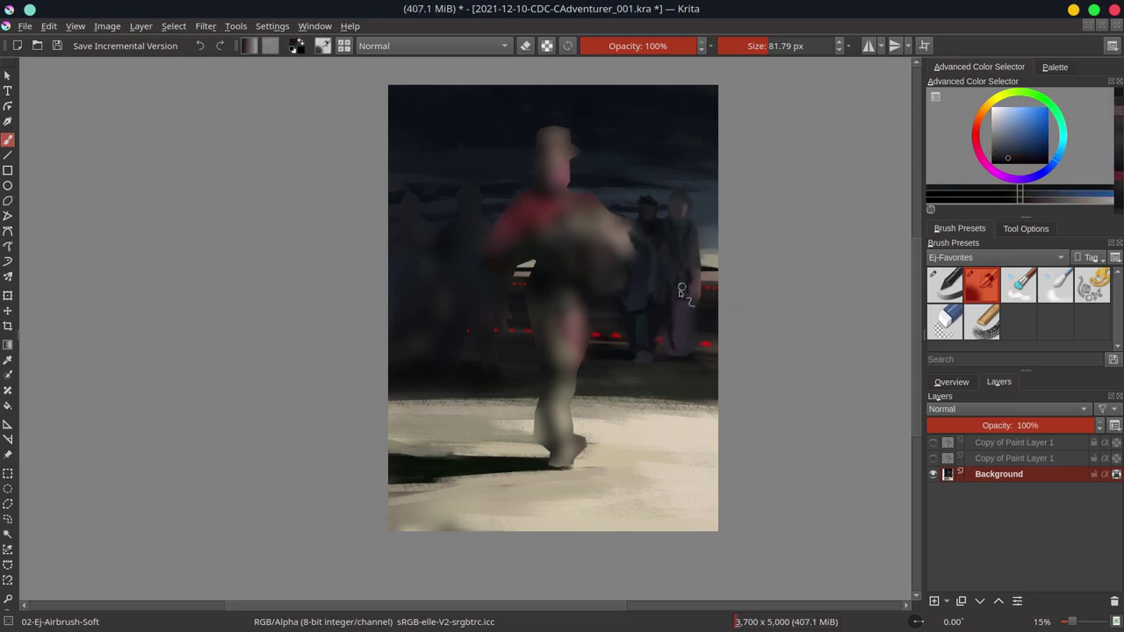
{"action": "left_click", "coordinate": [694, 344], "text": "ctrl"}
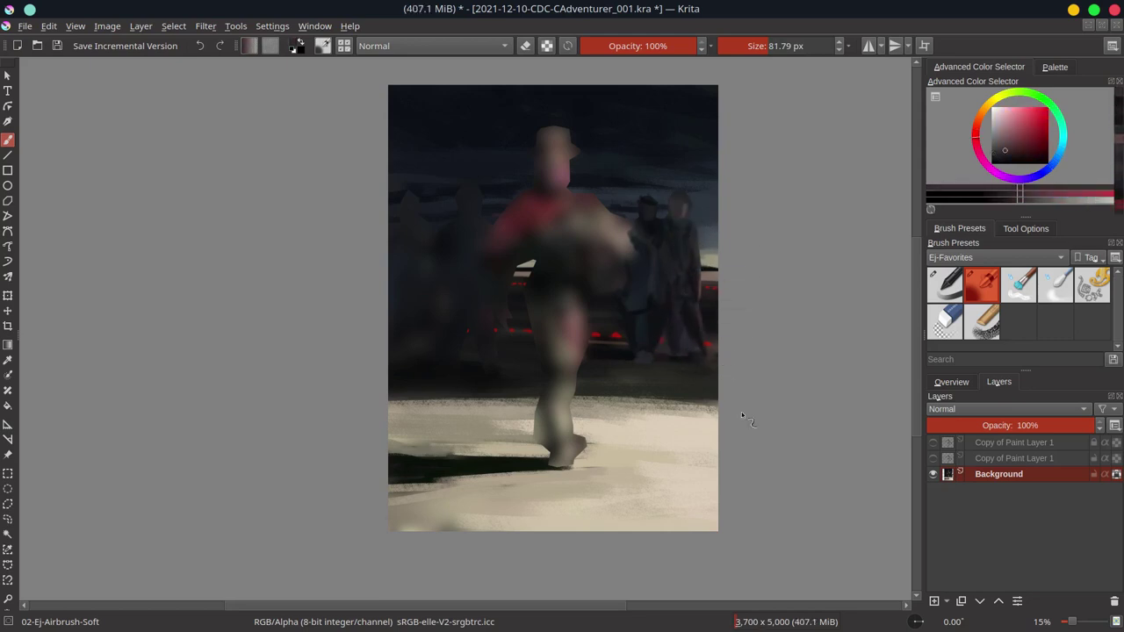
{"action": "left_click", "coordinate": [657, 362], "text": "ctrl"}
{"action": "key", "text": "ctrl+s"}
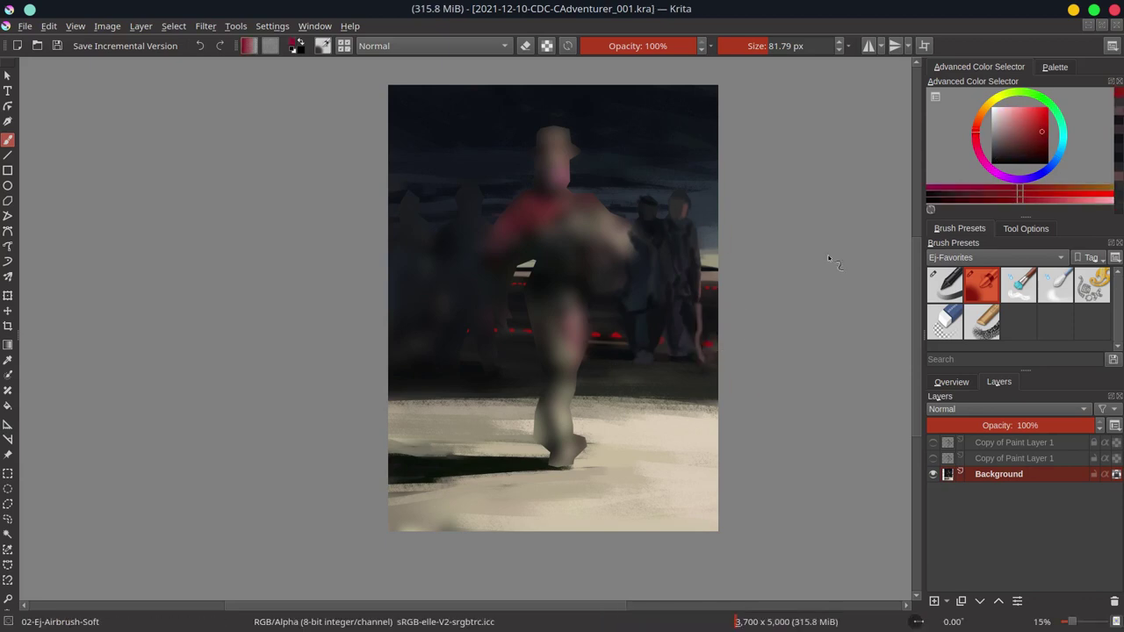
- Paint dark blue-grey crowd figures and light the right figure's legs
{"action": "key", "text": "bracketleft"}
{"action": "left_click", "coordinate": [687, 235], "text": "ctrl"}
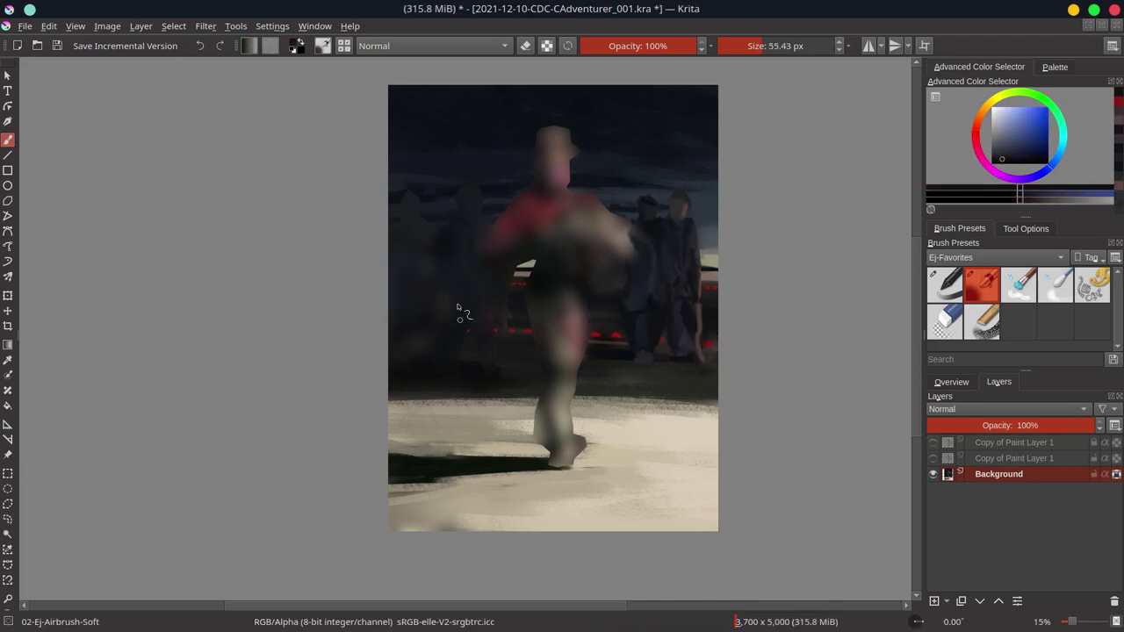
{"action": "left_click", "coordinate": [484, 326], "text": "ctrl"}
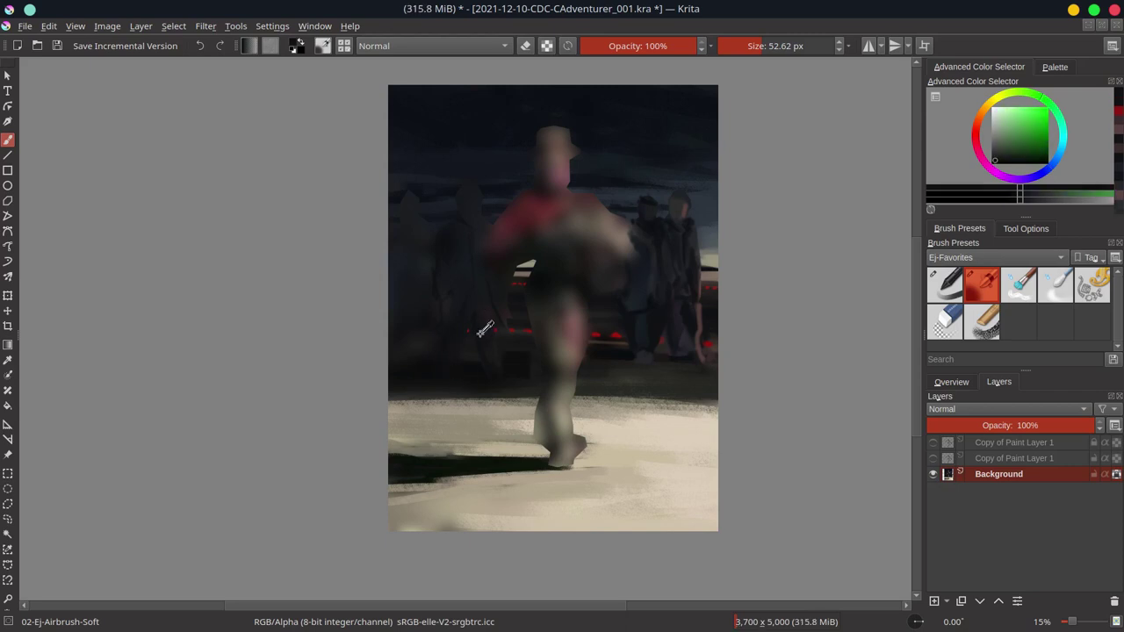
{"action": "left_click", "coordinate": [453, 376], "text": "ctrl"}
{"action": "key", "text": "bracketright"}
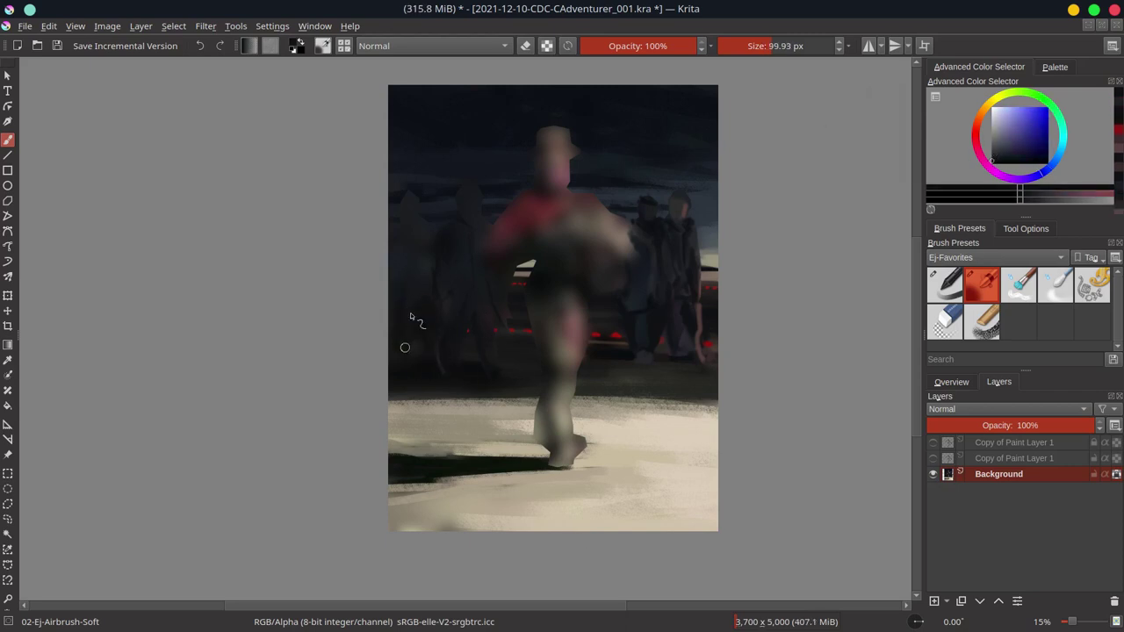
{"action": "left_click", "coordinate": [417, 315], "text": "ctrl"}
{"action": "left_click", "coordinate": [477, 327], "text": "ctrl"}
{"action": "key", "text": "bracketright"}
{"action": "left_click", "coordinate": [463, 237], "text": "ctrl"}
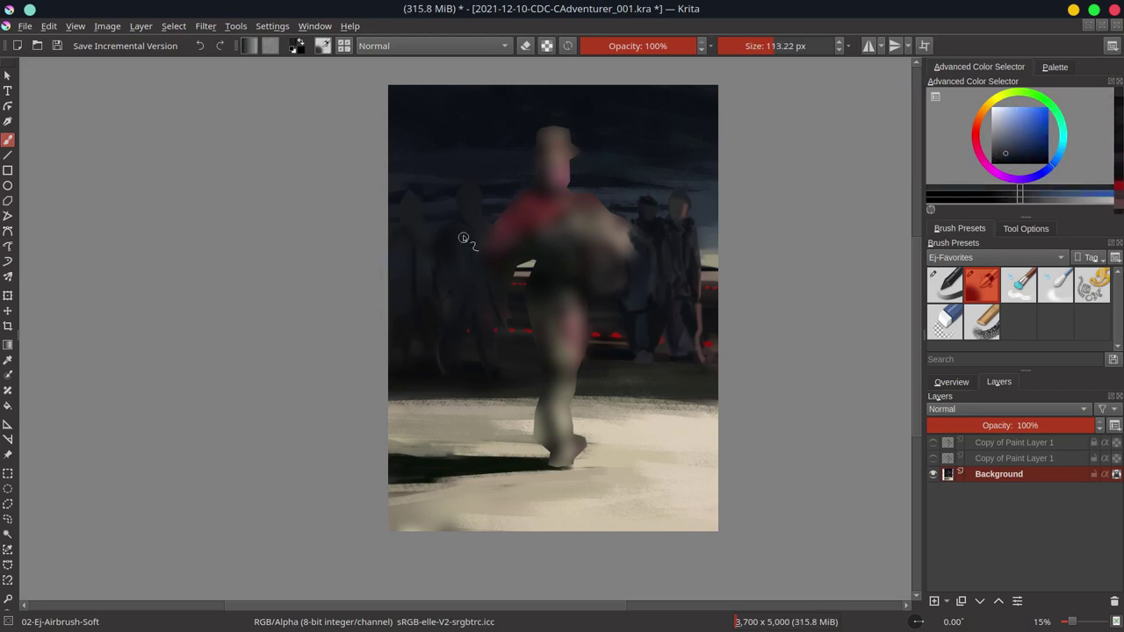
{"action": "key", "text": "bracketleft"}
{"action": "left_click", "coordinate": [413, 215], "text": "ctrl"}
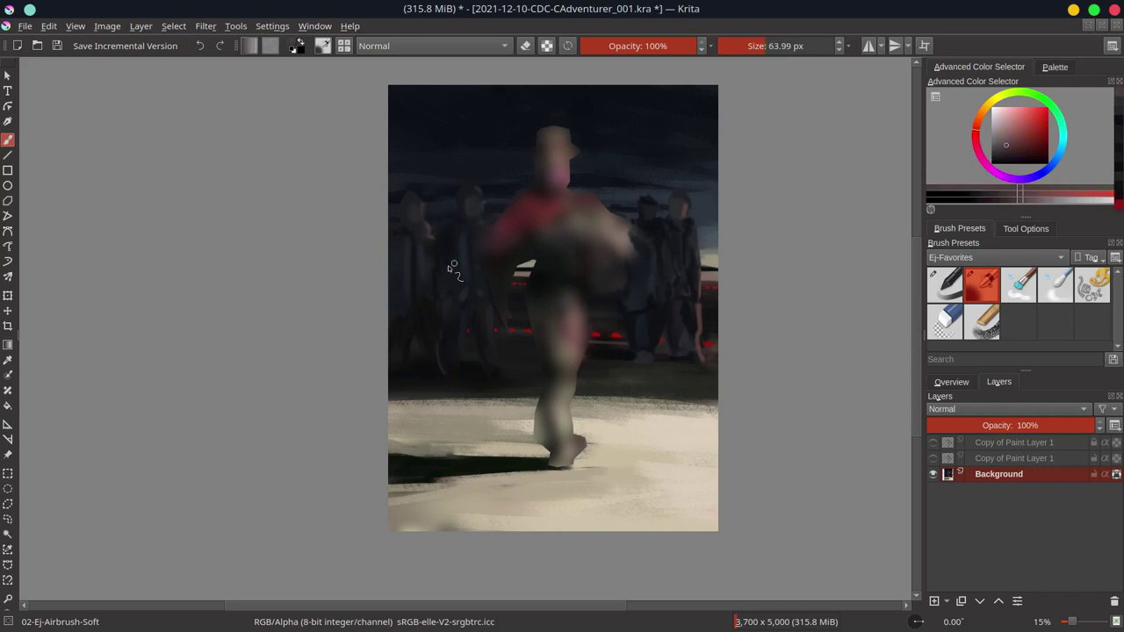
{"action": "left_click_drag", "start_coordinate": [666, 326], "coordinate": [674, 285]}
{"action": "key", "text": "ctrl+s"}
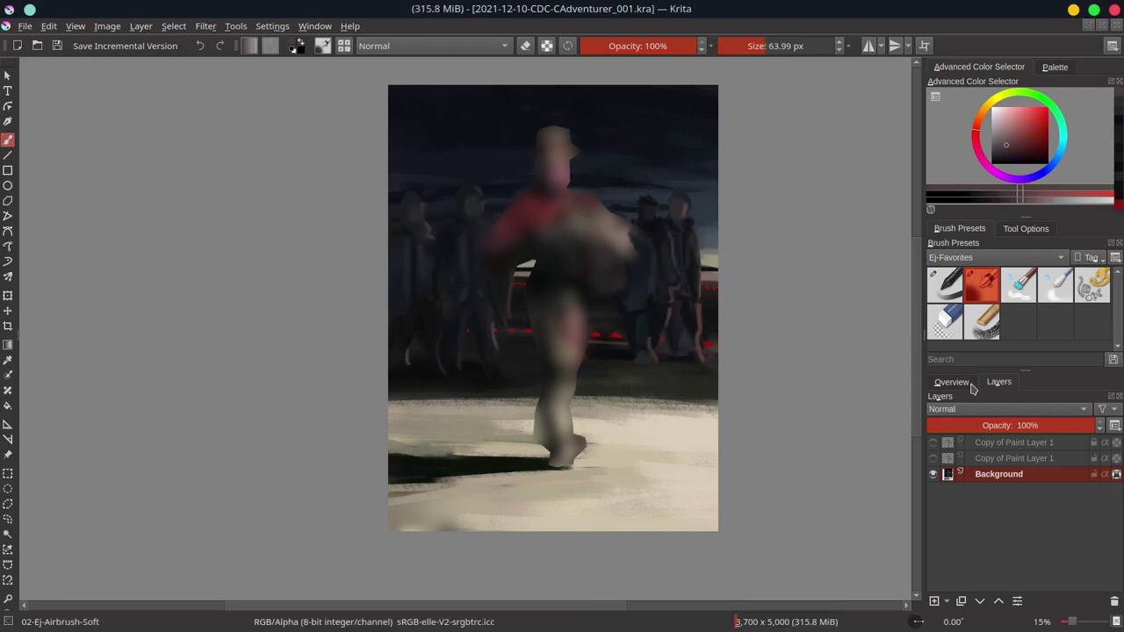
- Mirror the view to check composition, sample darker tones, and load Chalk Grainy
{"action": "key", "text": "m"}
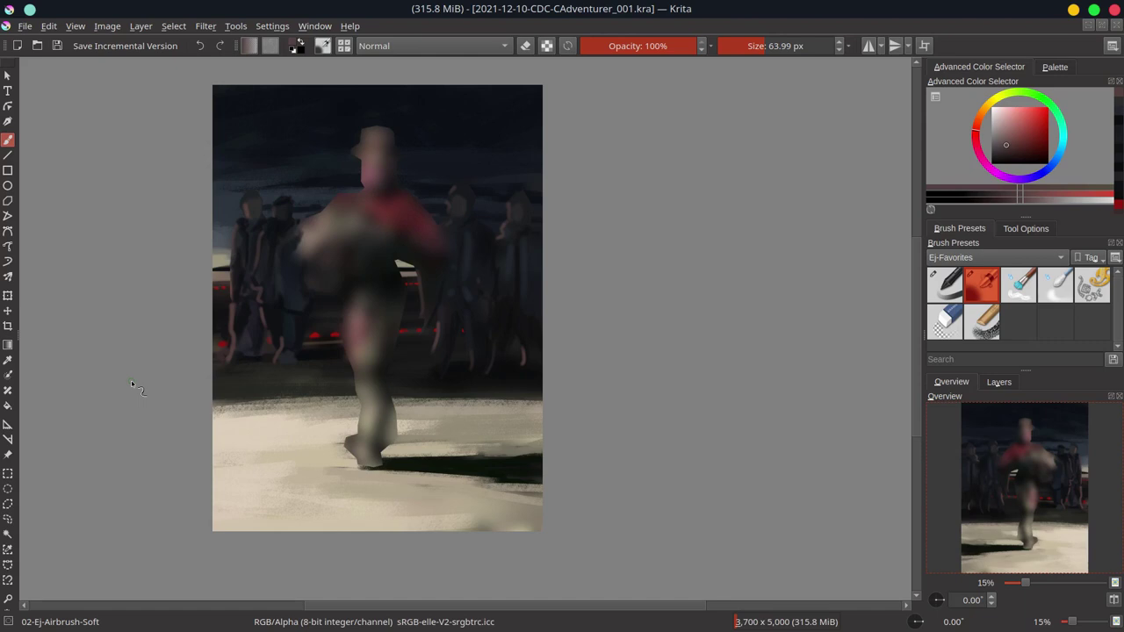
{"action": "left_click", "coordinate": [271, 236], "text": "ctrl"}
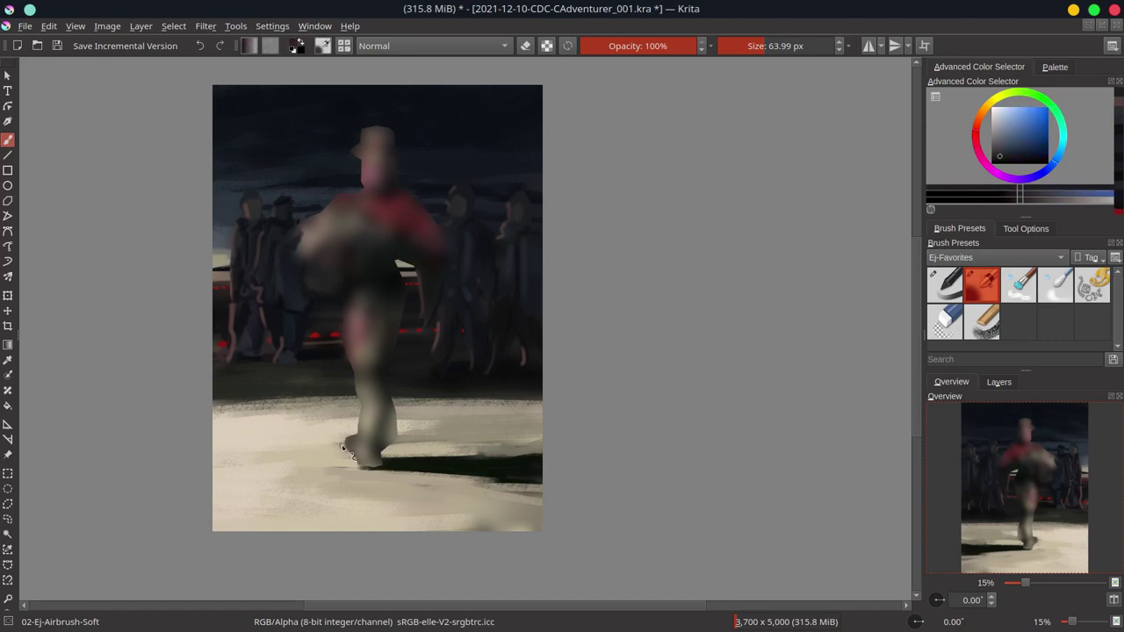
{"action": "key", "text": "ctrl+s"}
{"action": "left_click", "coordinate": [309, 334], "text": "ctrl"}
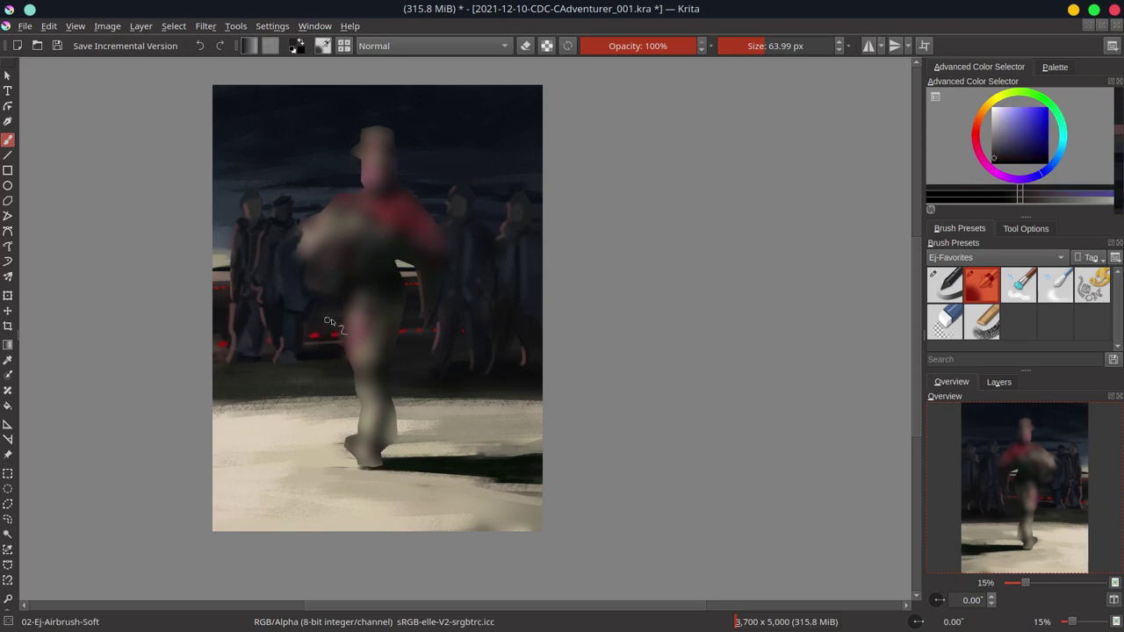
{"action": "left_click", "coordinate": [268, 400], "text": "ctrl"}
{"action": "left_click", "coordinate": [376, 420], "text": "ctrl"}
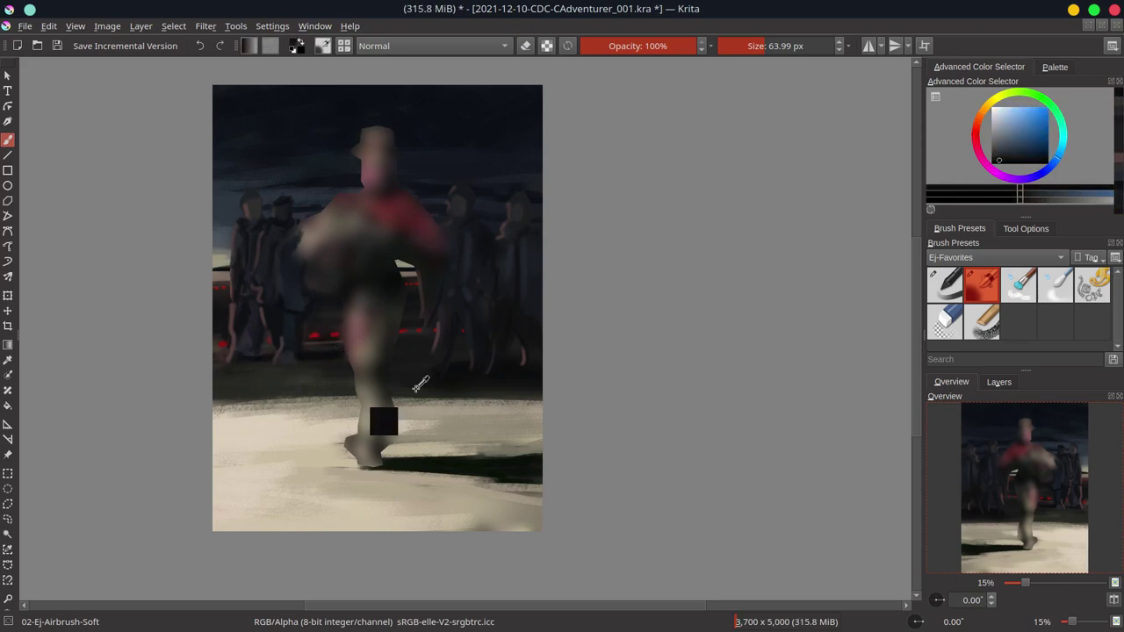
{"action": "left_click", "coordinate": [468, 386], "text": "ctrl"}
{"action": "key", "text": "/"}
- Save incremental version 2021-12-10-CDC-CAdventurer_002.kra and select the line sketch layer
{"action": "left_click", "coordinate": [125, 46]}
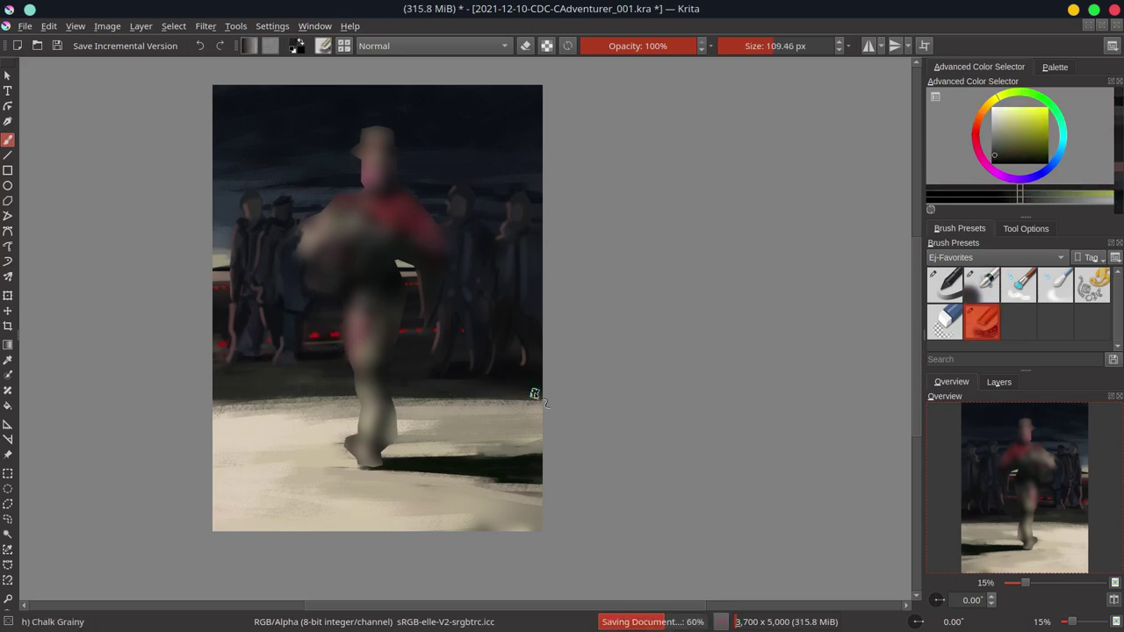
{"action": "left_click", "coordinate": [998, 382]}
{"action": "right_click", "coordinate": [1016, 458]}
{"action": "left_click", "coordinate": [965, 254]}
- Erase stray sketch lines, lower the sketch layer's opacity, and merge it down
{"action": "key", "text": "ctrl+e"}
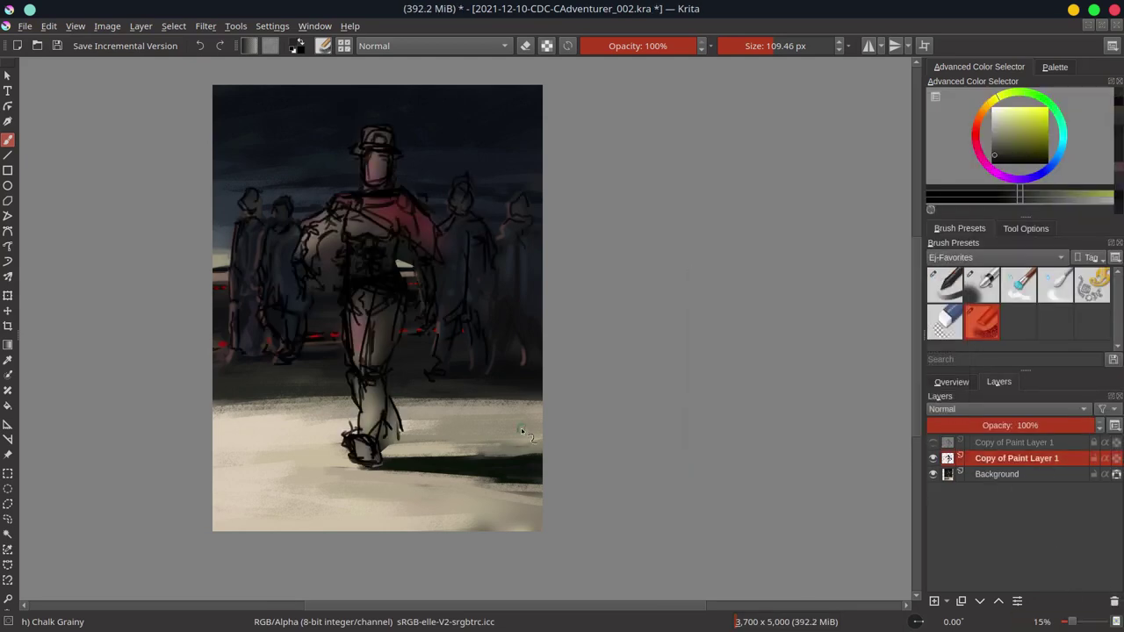
{"action": "key", "text": "e"}
{"action": "mouse_move", "coordinate": [427, 287]}
{"action": "left_mouse_down"}
{"action": "mouse_move", "coordinate": [451, 238]}
{"action": "mouse_move", "coordinate": [522, 207]}
{"action": "left_mouse_up"}
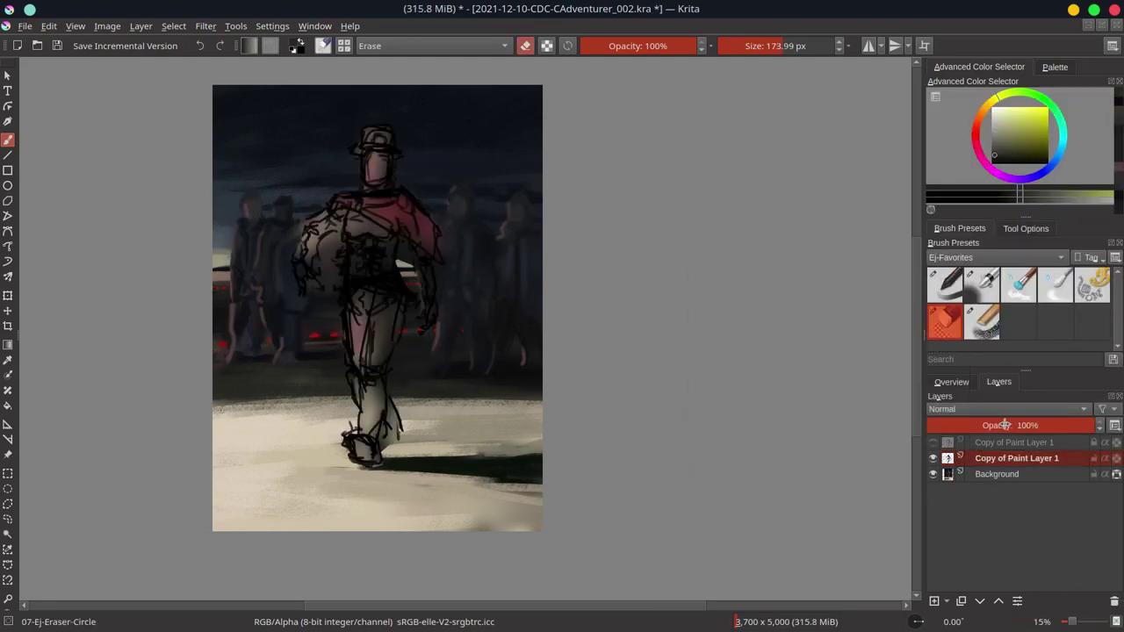
{"action": "left_click_drag", "start_coordinate": [1005, 425], "coordinate": [990, 425]}
{"action": "right_click", "coordinate": [1010, 464]}
{"action": "left_click", "coordinate": [966, 233]}
- Add a flat grey layer at 55% opacity, then a fresh Paint Layer 2 on top
{"action": "left_click", "coordinate": [964, 382]}
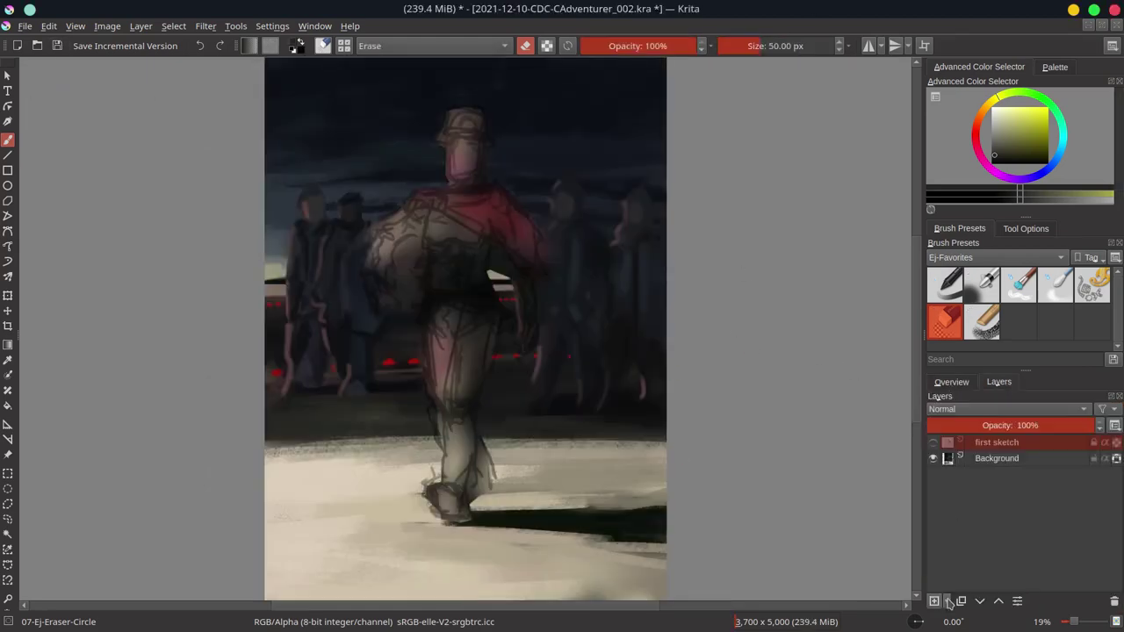
{"action": "left_click", "coordinate": [948, 601]}
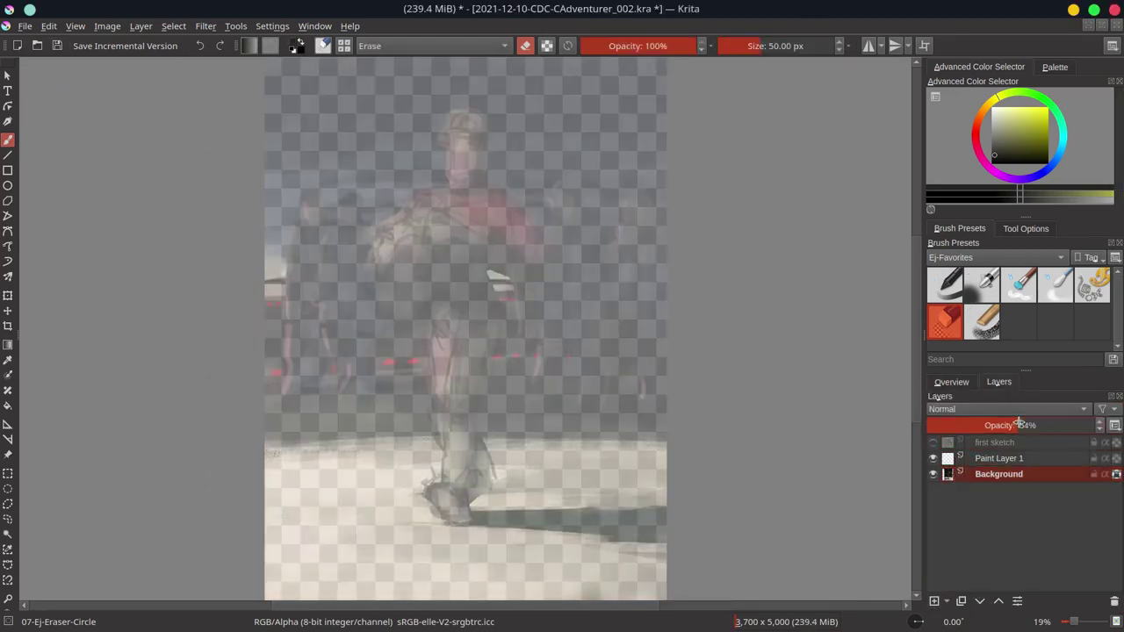
{"action": "left_click", "coordinate": [945, 285]}
{"action": "key", "text": "f"}
{"action": "left_click", "coordinate": [407, 389]}
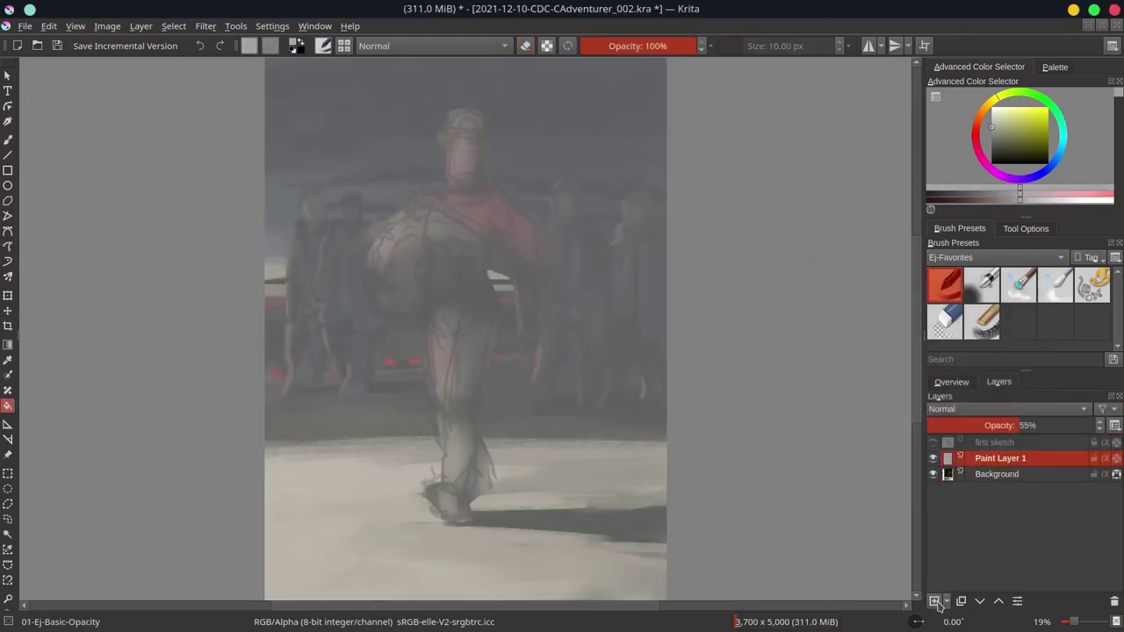
{"action": "key", "text": "Insert"}
{"action": "key", "text": "d"}
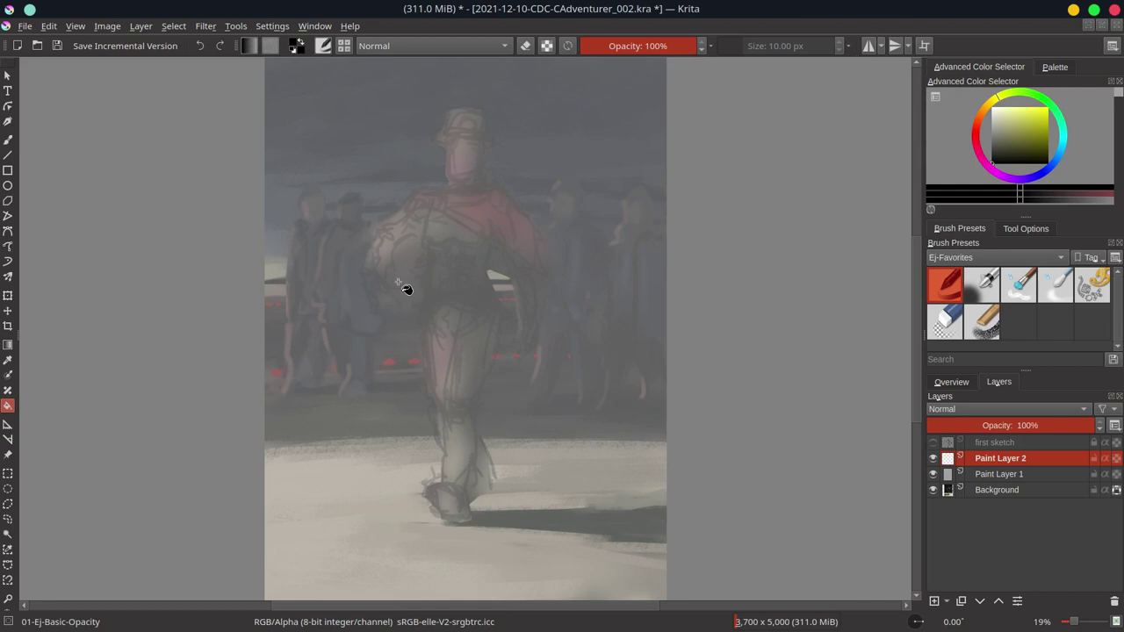
{"action": "key", "text": "b"}
{"action": "scroll", "coordinate": [406, 288], "scroll_direction": "up", "scroll_amount": 5}
- Sketch and refine the U-shaped jaw line and mouth, erasing the upper jaw strokes
{"action": "mouse_move", "coordinate": [399, 239]}
{"action": "left_mouse_down"}
{"action": "mouse_move", "coordinate": [407, 300]}
{"action": "mouse_move", "coordinate": [474, 294]}
{"action": "mouse_move", "coordinate": [492, 239]}
{"action": "left_mouse_up"}
{"action": "mouse_move", "coordinate": [400, 209]}
{"action": "left_mouse_down"}
{"action": "mouse_move", "coordinate": [413, 171]}
{"action": "mouse_move", "coordinate": [491, 220]}
{"action": "left_mouse_up"}
{"action": "key", "text": "e"}
{"action": "left_click_drag", "start_coordinate": [404, 237], "coordinate": [465, 325]}
{"action": "key", "text": "e"}
{"action": "mouse_move", "coordinate": [398, 197]}
{"action": "left_mouse_down"}
{"action": "mouse_move", "coordinate": [476, 300]}
{"action": "mouse_move", "coordinate": [501, 251]}
{"action": "left_mouse_up"}
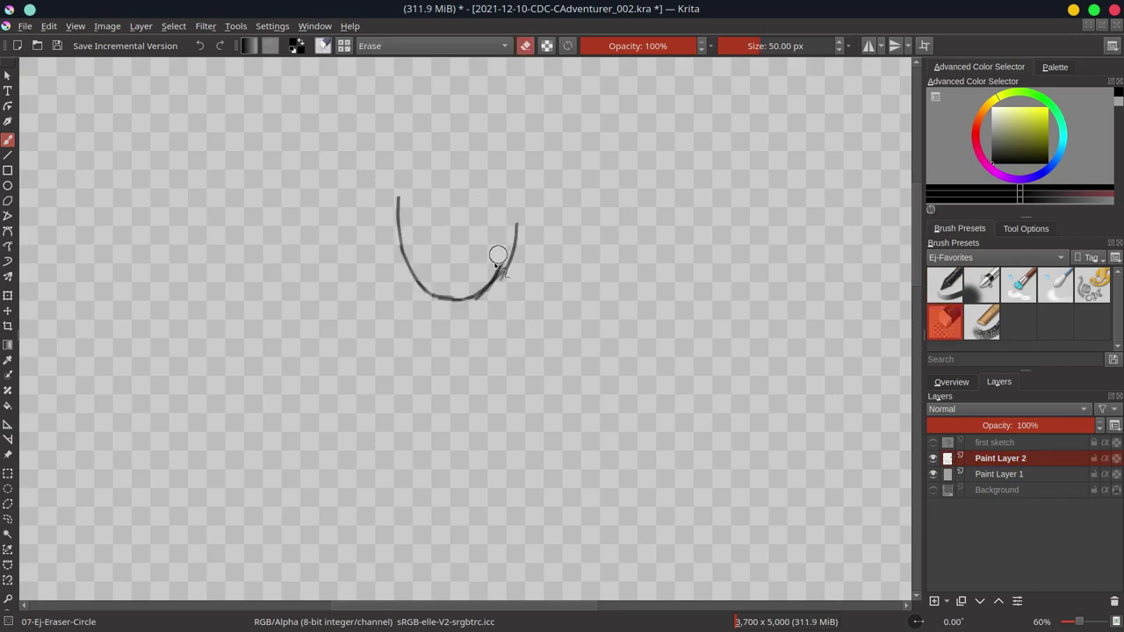
{"action": "key", "text": "ctrl+z"}
{"action": "mouse_move", "coordinate": [401, 237]}
{"action": "left_mouse_down"}
{"action": "mouse_move", "coordinate": [412, 289]}
{"action": "mouse_move", "coordinate": [457, 312]}
{"action": "left_mouse_up"}
{"action": "key", "text": "ctrl+z"}
{"action": "left_click_drag", "start_coordinate": [392, 261], "coordinate": [514, 251]}
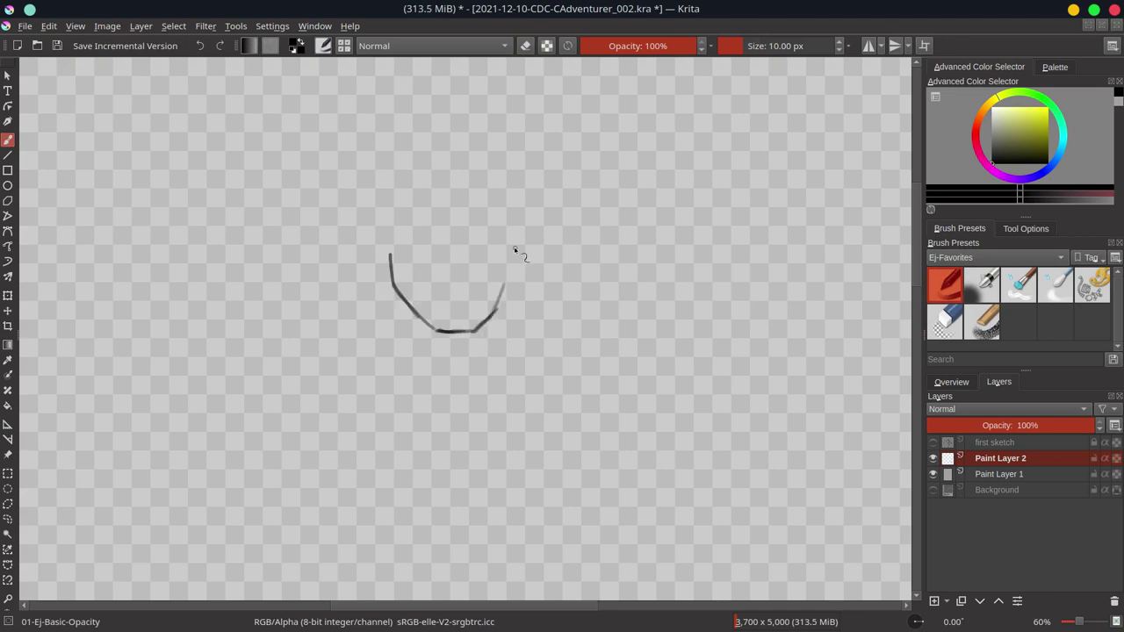
{"action": "left_click_drag", "start_coordinate": [514, 301], "coordinate": [518, 246]}
{"action": "left_click_drag", "start_coordinate": [491, 316], "coordinate": [524, 235]}
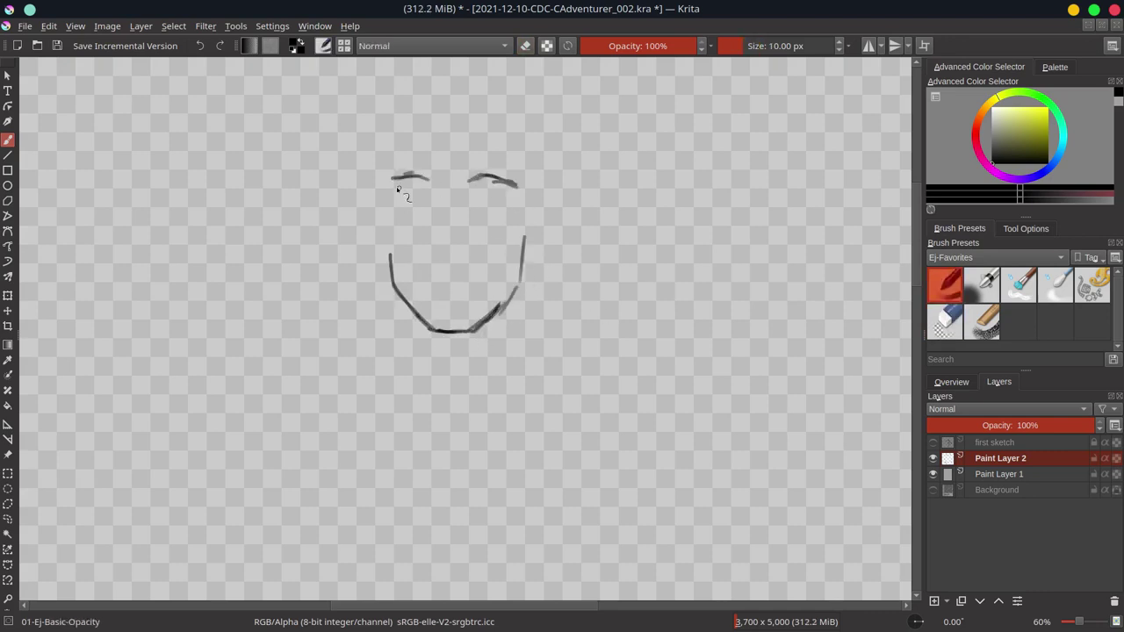
{"action": "left_click_drag", "start_coordinate": [426, 285], "coordinate": [461, 292]}
{"action": "key", "text": "e"}
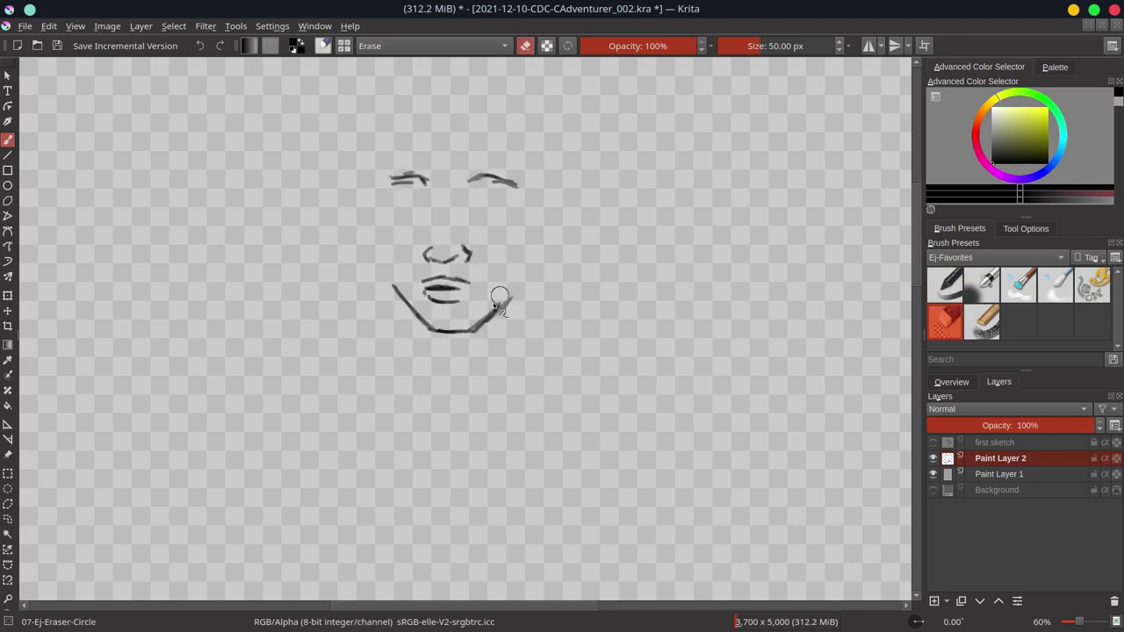
{"action": "left_click_drag", "start_coordinate": [523, 237], "coordinate": [496, 308]}
{"action": "left_click_drag", "start_coordinate": [390, 255], "coordinate": [404, 303]}
{"action": "key", "text": "e"}
- Darken the eyebrows, outline both sides of the face, and sketch hair around the head
{"action": "left_click_drag", "start_coordinate": [382, 181], "coordinate": [425, 176]}
{"action": "left_click_drag", "start_coordinate": [467, 177], "coordinate": [516, 184]}
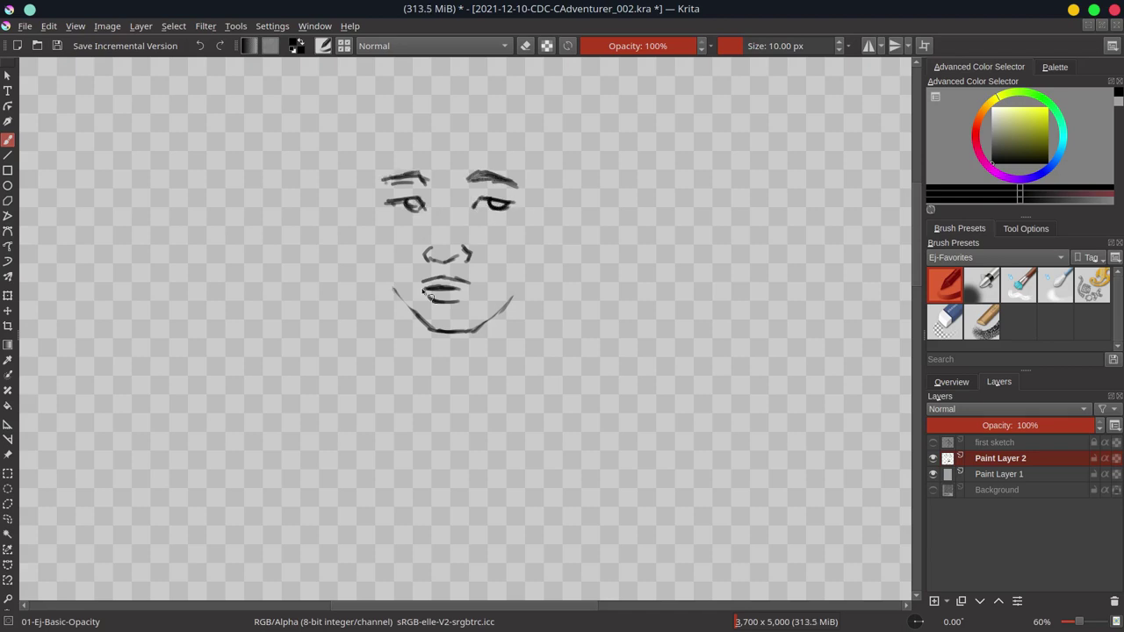
{"action": "left_click_drag", "start_coordinate": [371, 172], "coordinate": [411, 309]}
{"action": "mouse_move", "coordinate": [545, 211]}
{"action": "left_mouse_down"}
{"action": "mouse_move", "coordinate": [502, 308]}
{"action": "mouse_move", "coordinate": [545, 254]}
{"action": "left_mouse_up"}
{"action": "left_click_drag", "start_coordinate": [369, 189], "coordinate": [372, 226]}
{"action": "left_click_drag", "start_coordinate": [449, 112], "coordinate": [468, 102]}
{"action": "scroll", "coordinate": [573, 294], "scroll_direction": "up", "scroll_amount": 2}
{"action": "key", "text": "e"}
{"action": "key", "text": "e"}
{"action": "mouse_move", "coordinate": [439, 151]}
{"action": "left_mouse_down"}
{"action": "mouse_move", "coordinate": [543, 207]}
{"action": "mouse_move", "coordinate": [373, 221]}
{"action": "left_mouse_up"}
{"action": "left_click_drag", "start_coordinate": [385, 155], "coordinate": [365, 225]}
{"action": "left_click_drag", "start_coordinate": [554, 146], "coordinate": [573, 263]}
{"action": "key", "text": "e"}
{"action": "key", "text": "ctrl+s"}
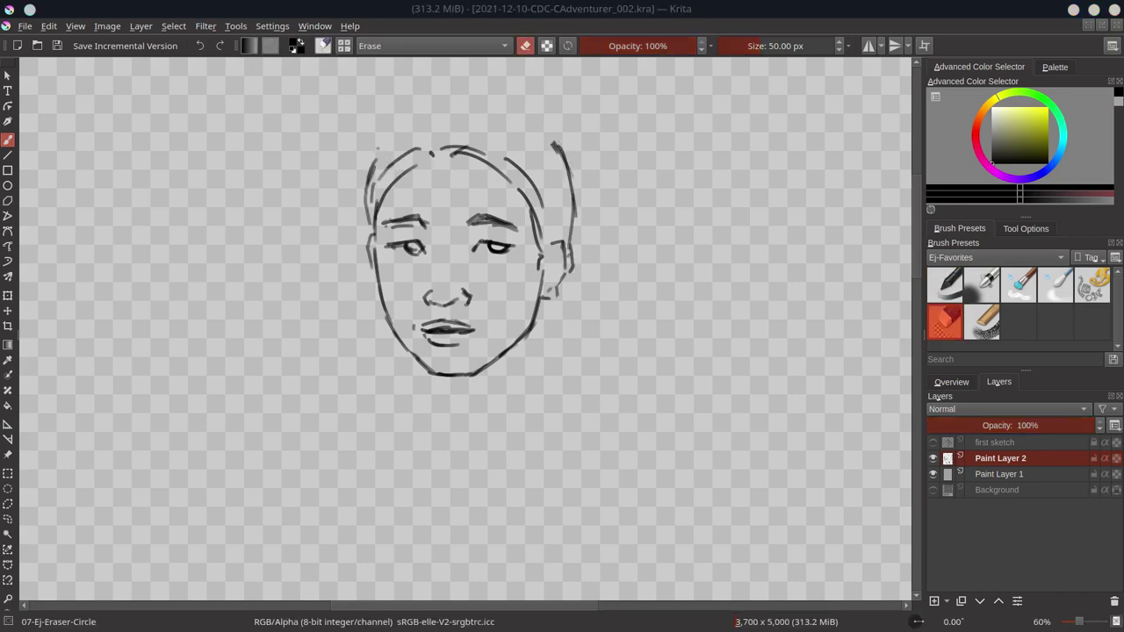
- Draw the hat brim and the hat shape above the head
{"action": "key", "text": "e"}
{"action": "scroll", "coordinate": [465, 264], "scroll_direction": "up", "scroll_amount": 1}
{"action": "left_click_drag", "start_coordinate": [370, 174], "coordinate": [559, 172]}
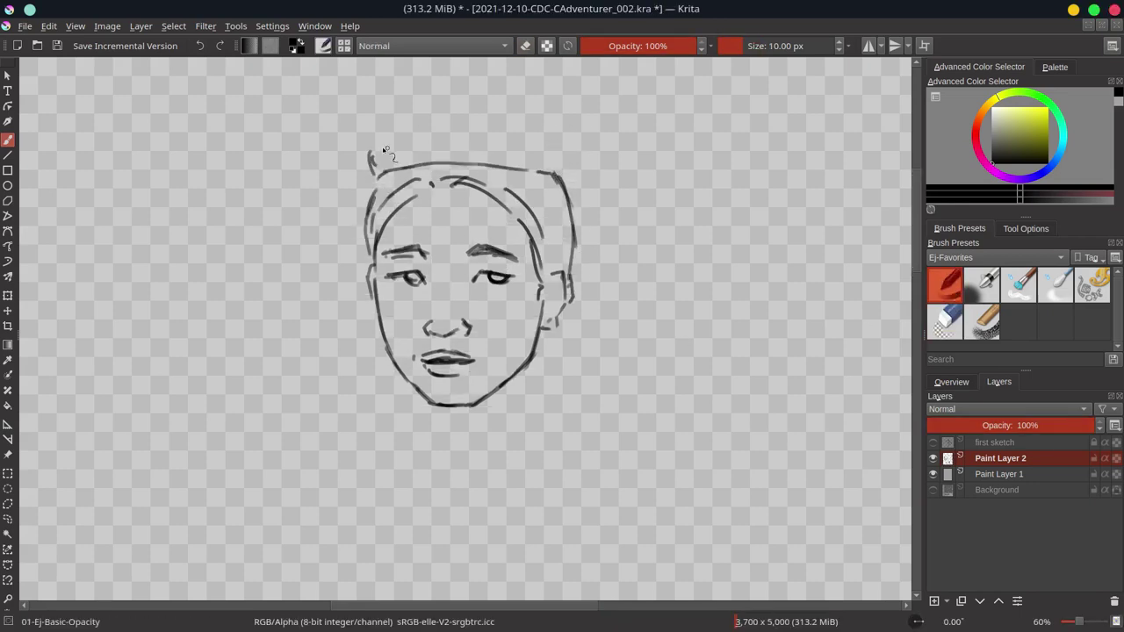
{"action": "left_click_drag", "start_coordinate": [427, 131], "coordinate": [564, 155]}
{"action": "key", "text": "e"}
{"action": "mouse_move", "coordinate": [367, 147]}
{"action": "left_mouse_down"}
{"action": "mouse_move", "coordinate": [376, 171]}
{"action": "mouse_move", "coordinate": [505, 112]}
{"action": "mouse_move", "coordinate": [526, 168]}
{"action": "left_mouse_up"}
{"action": "left_click", "coordinate": [945, 283]}
{"action": "scroll", "coordinate": [526, 175], "scroll_direction": "up", "scroll_amount": 1}
- Sketch hair along the jaw and two long braids down both sides of the face
{"action": "left_click_drag", "start_coordinate": [381, 376], "coordinate": [374, 408]}
{"action": "left_click_drag", "start_coordinate": [390, 400], "coordinate": [367, 462]}
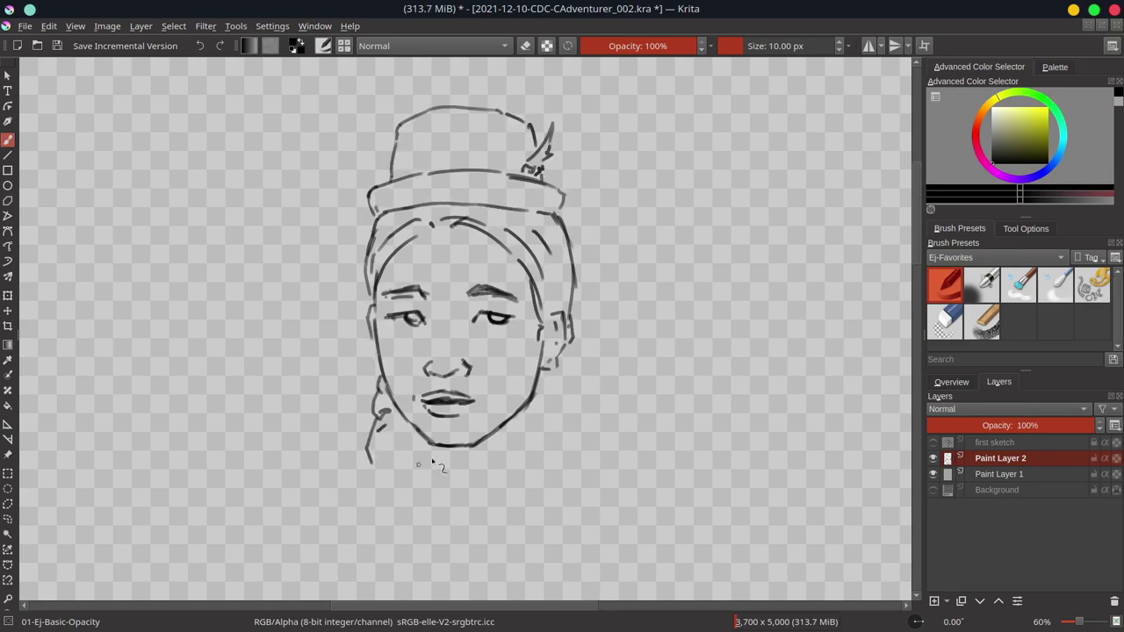
{"action": "left_click_drag", "start_coordinate": [573, 277], "coordinate": [590, 353]}
{"action": "left_click_drag", "start_coordinate": [579, 347], "coordinate": [562, 415]}
{"action": "scroll", "coordinate": [470, 376], "scroll_direction": "down", "scroll_amount": 2}
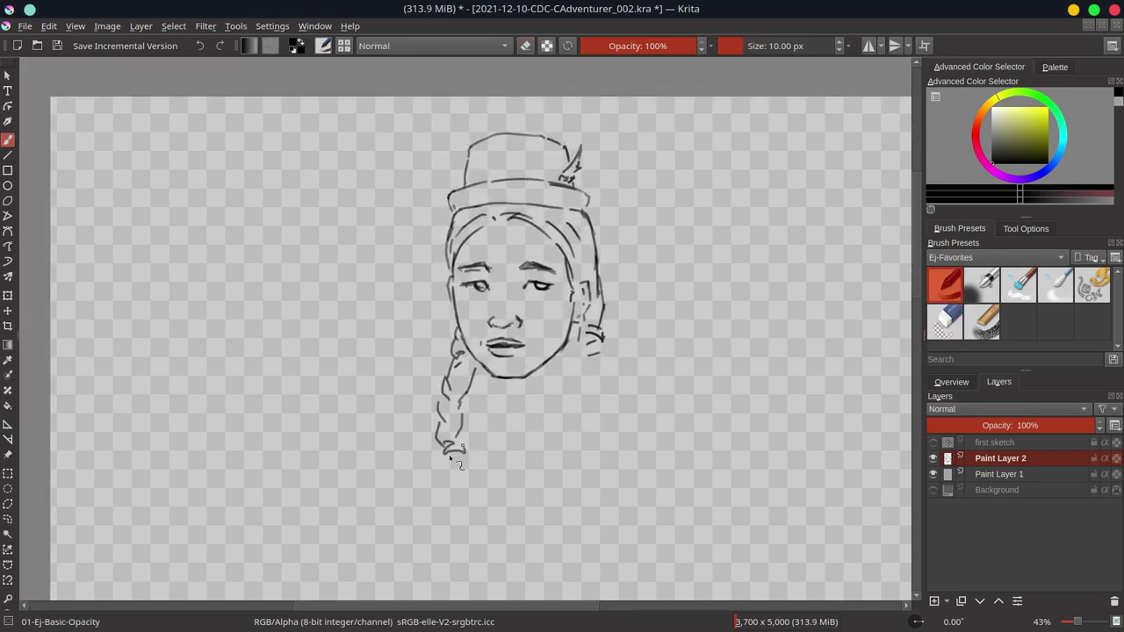
{"action": "left_click_drag", "start_coordinate": [461, 441], "coordinate": [467, 451]}
{"action": "mouse_move", "coordinate": [588, 351]}
{"action": "left_mouse_down"}
{"action": "mouse_move", "coordinate": [564, 383]}
{"action": "mouse_move", "coordinate": [588, 379]}
{"action": "left_mouse_up"}
{"action": "left_click_drag", "start_coordinate": [566, 381], "coordinate": [561, 438]}
{"action": "mouse_move", "coordinate": [439, 447]}
{"action": "left_mouse_down"}
{"action": "mouse_move", "coordinate": [436, 479]}
{"action": "mouse_move", "coordinate": [457, 491]}
{"action": "left_mouse_up"}
{"action": "left_click_drag", "start_coordinate": [562, 444], "coordinate": [583, 491]}
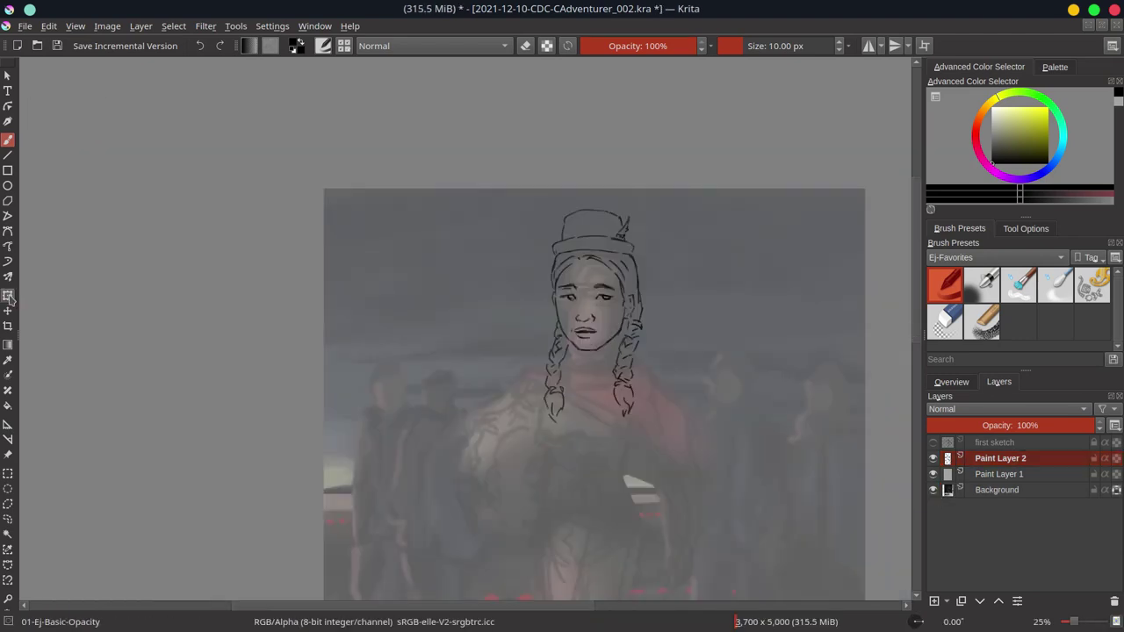
- Resize the head sketch to fit the painted figure and apply the transform
{"action": "left_click", "coordinate": [7, 296]}
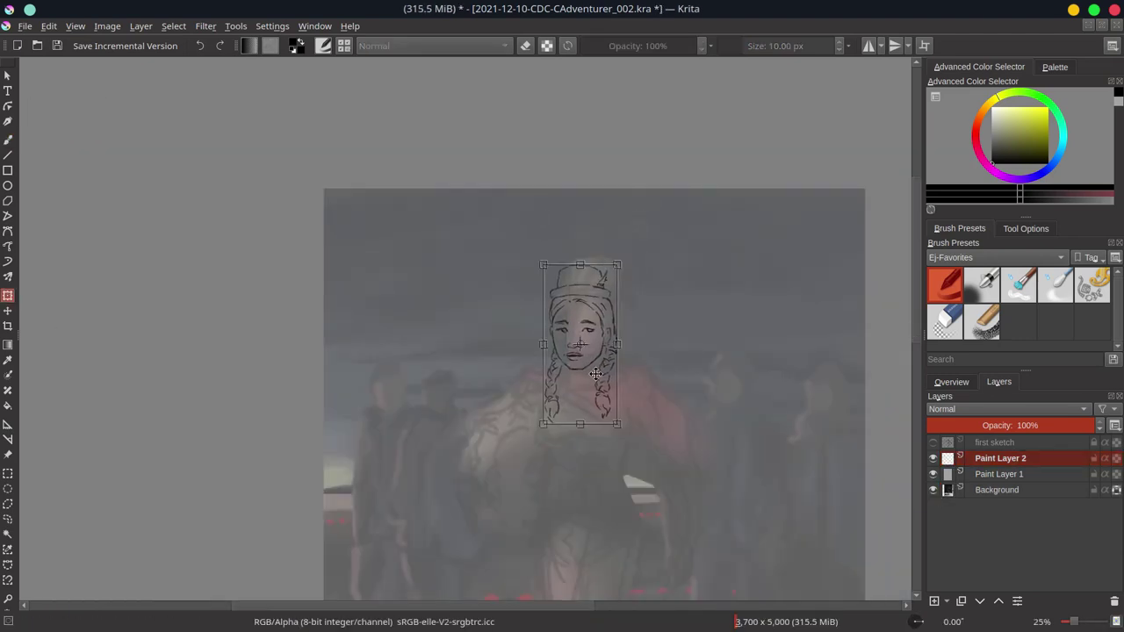
{"action": "scroll", "coordinate": [667, 224], "scroll_direction": "down", "scroll_amount": 2}
{"action": "key", "text": "Return"}
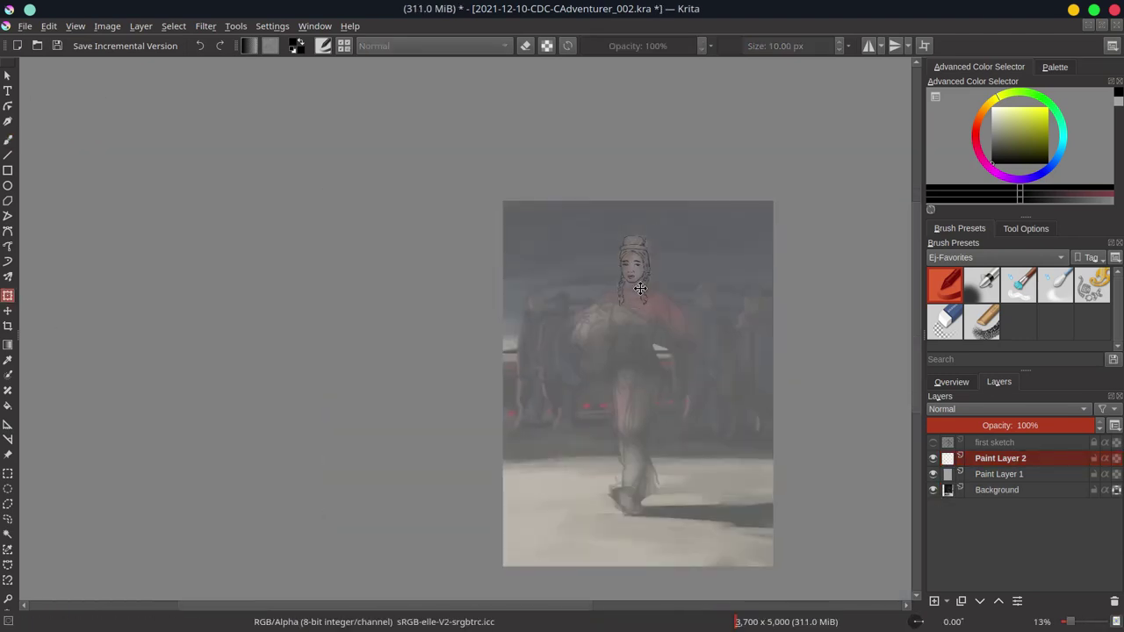
{"action": "key", "text": "b"}
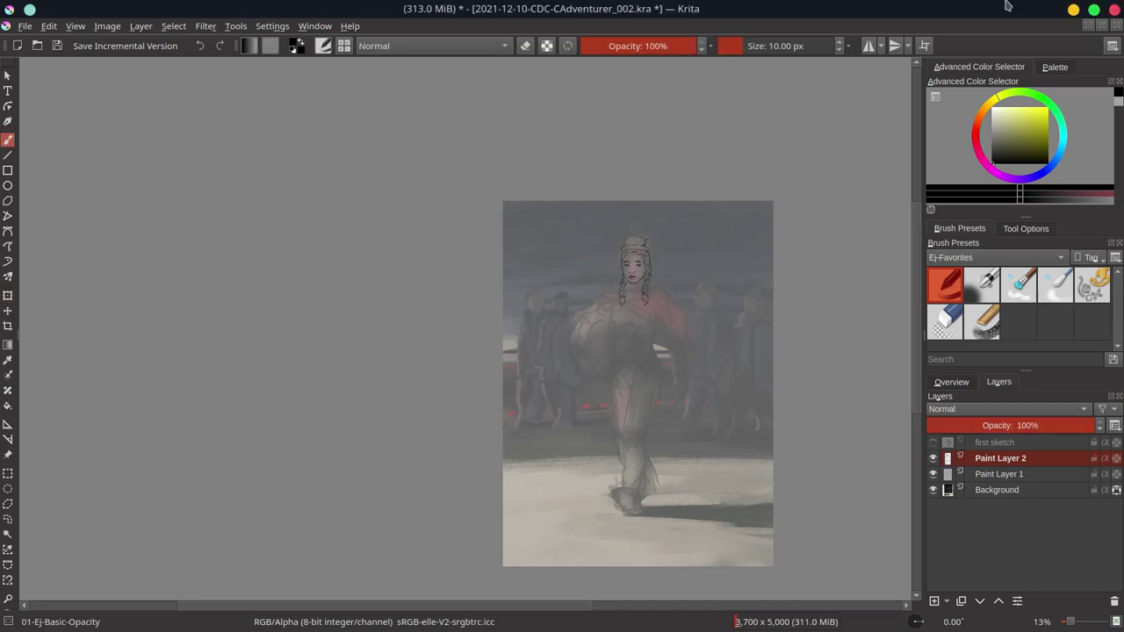
- Ink the neckline below the braids and a stroke beside the chin
{"action": "scroll", "coordinate": [630, 326], "scroll_direction": "up", "scroll_amount": 4}
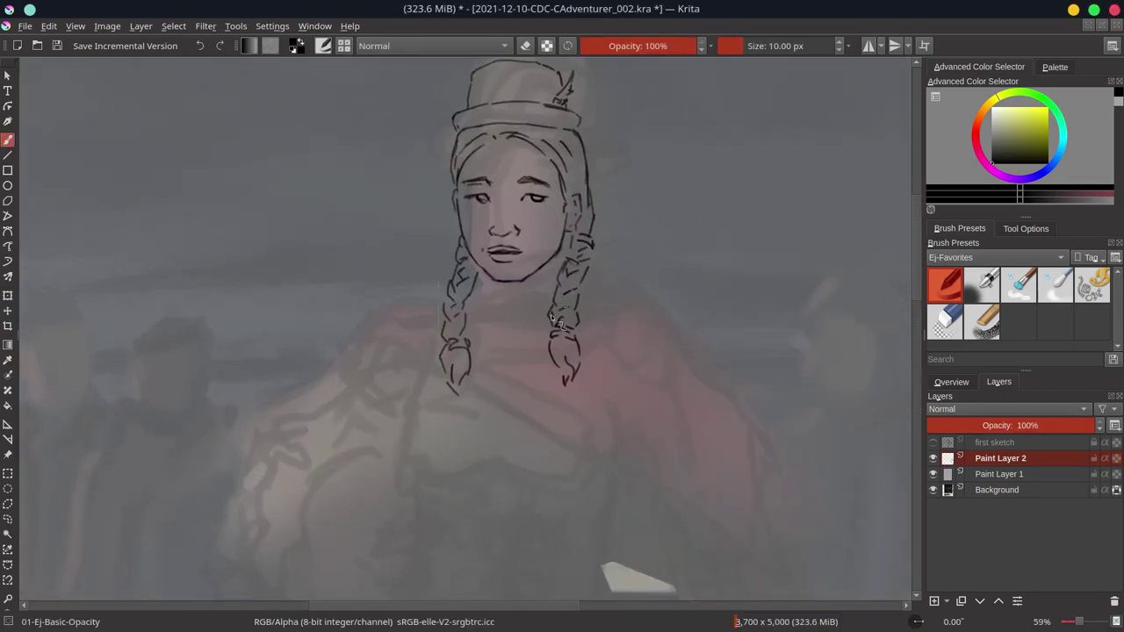
{"action": "left_click_drag", "start_coordinate": [493, 475], "coordinate": [575, 487]}
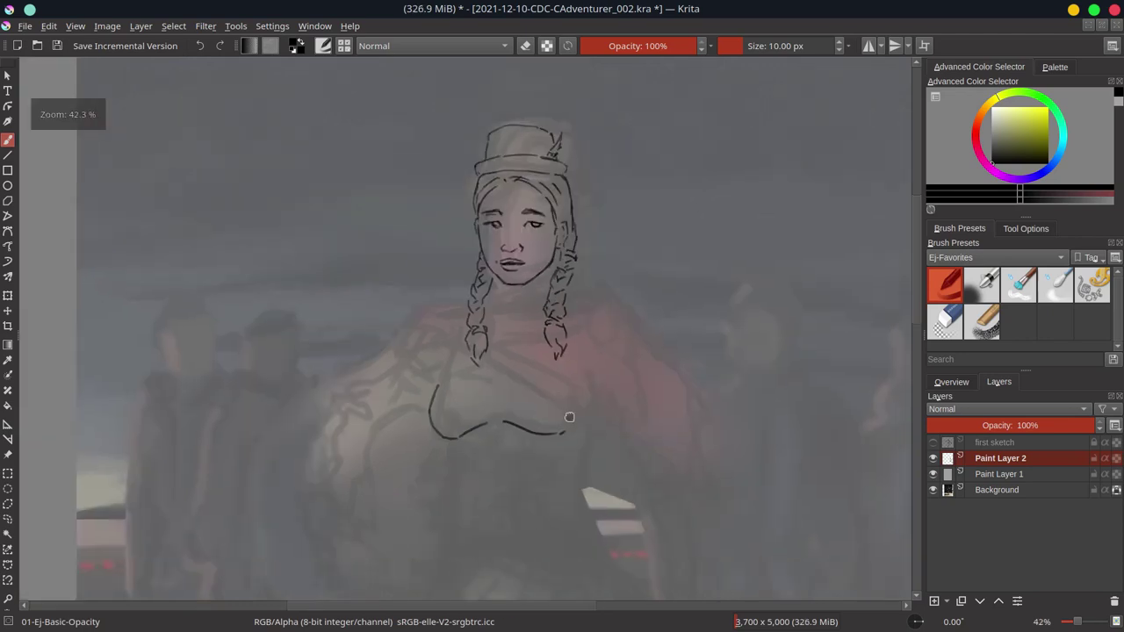
{"action": "scroll", "coordinate": [568, 404], "scroll_direction": "down", "scroll_amount": 3}
{"action": "mouse_move", "coordinate": [447, 154]}
{"action": "left_mouse_down"}
{"action": "mouse_move", "coordinate": [397, 169]}
{"action": "mouse_move", "coordinate": [443, 157]}
{"action": "left_mouse_up"}
{"action": "key", "text": "e"}
{"action": "left_click", "coordinate": [951, 382]}
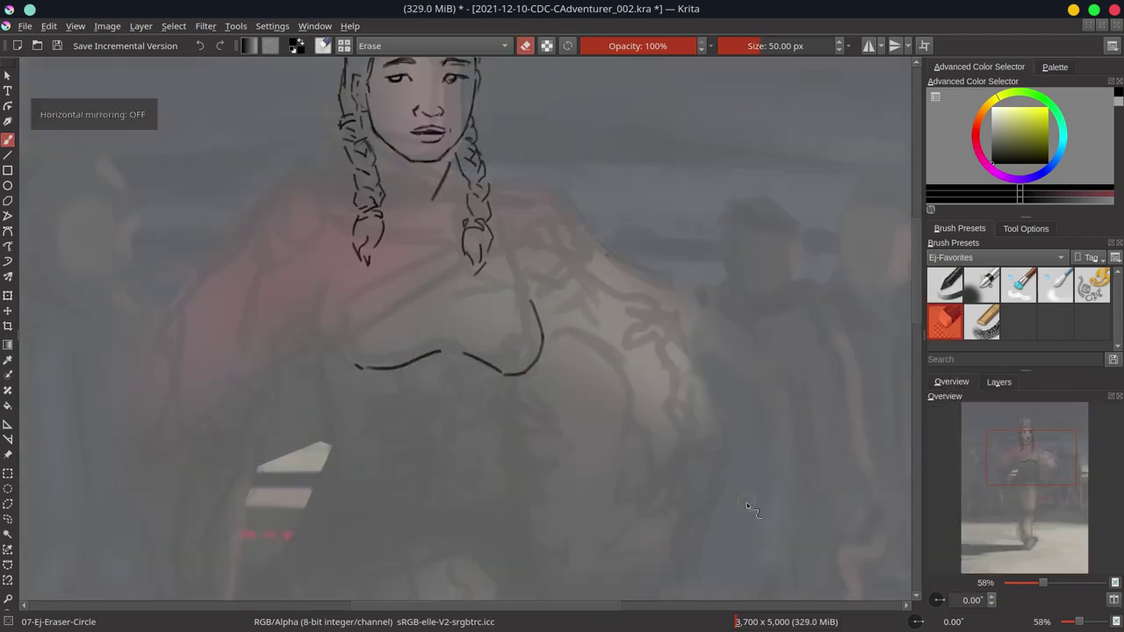
{"action": "left_click_drag", "start_coordinate": [747, 502], "coordinate": [746, 524]}
{"action": "key", "text": "e"}
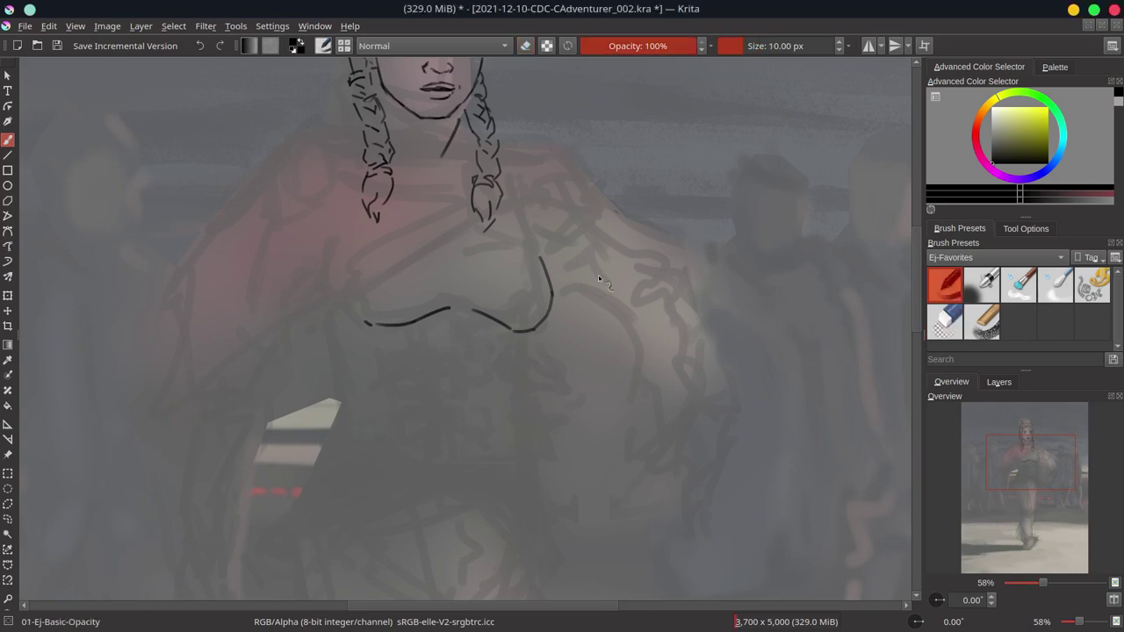
- Sketch the right arm down to the hand, cradling the long curve of the rounded bundle
{"action": "mouse_move", "coordinate": [551, 280]}
{"action": "left_mouse_down"}
{"action": "mouse_move", "coordinate": [608, 283]}
{"action": "mouse_move", "coordinate": [644, 381]}
{"action": "left_mouse_up"}
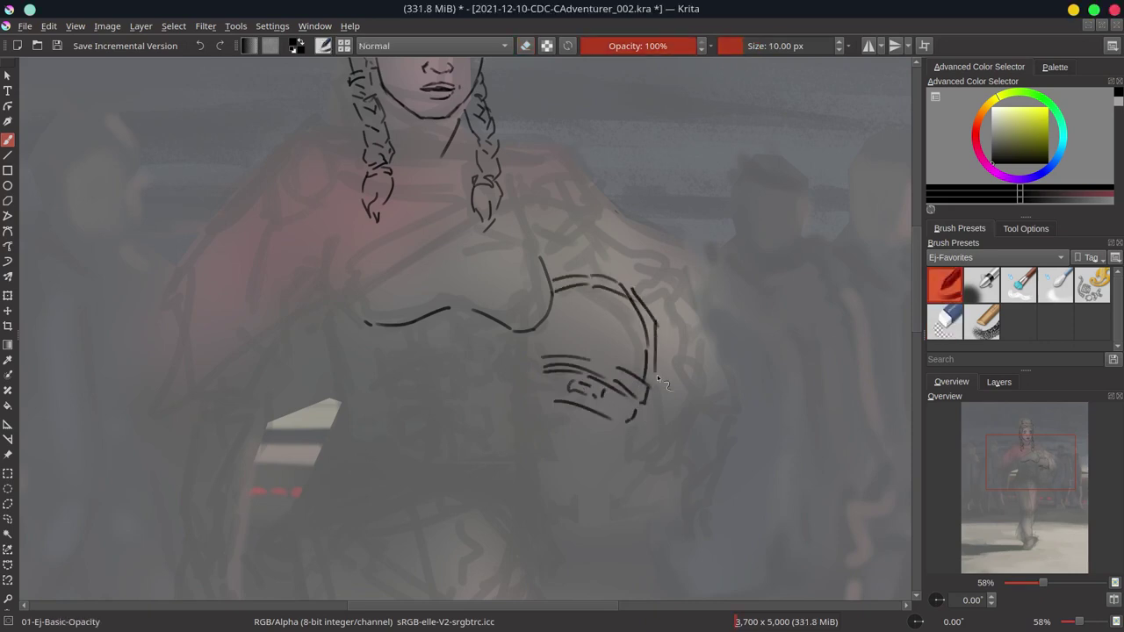
{"action": "left_click_drag", "start_coordinate": [666, 502], "coordinate": [674, 566]}
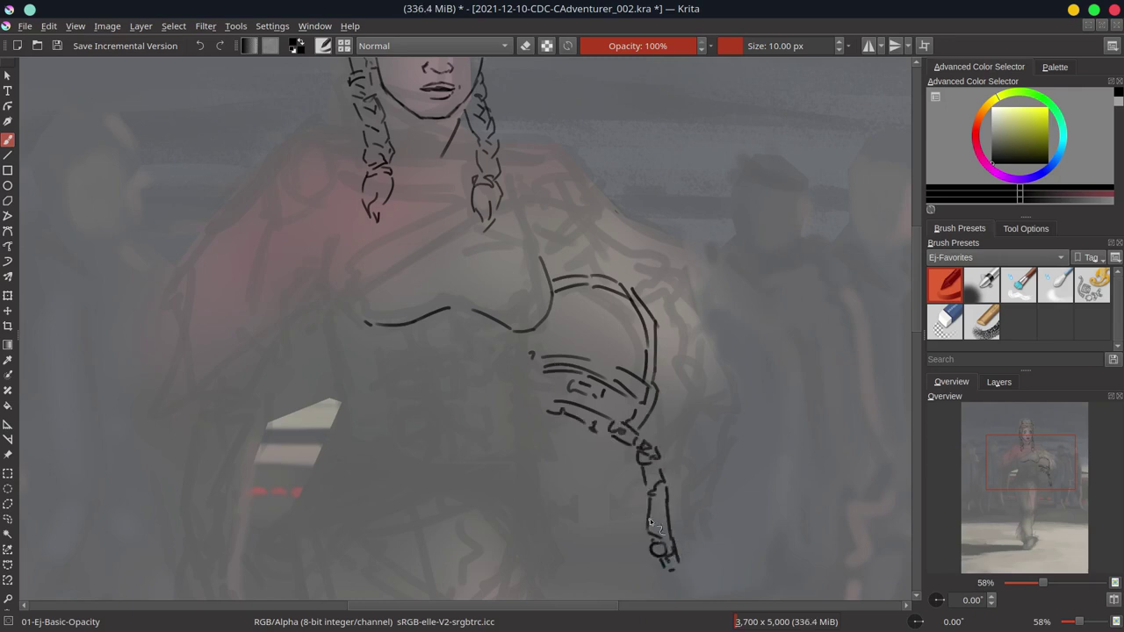
{"action": "left_click_drag", "start_coordinate": [663, 302], "coordinate": [690, 396]}
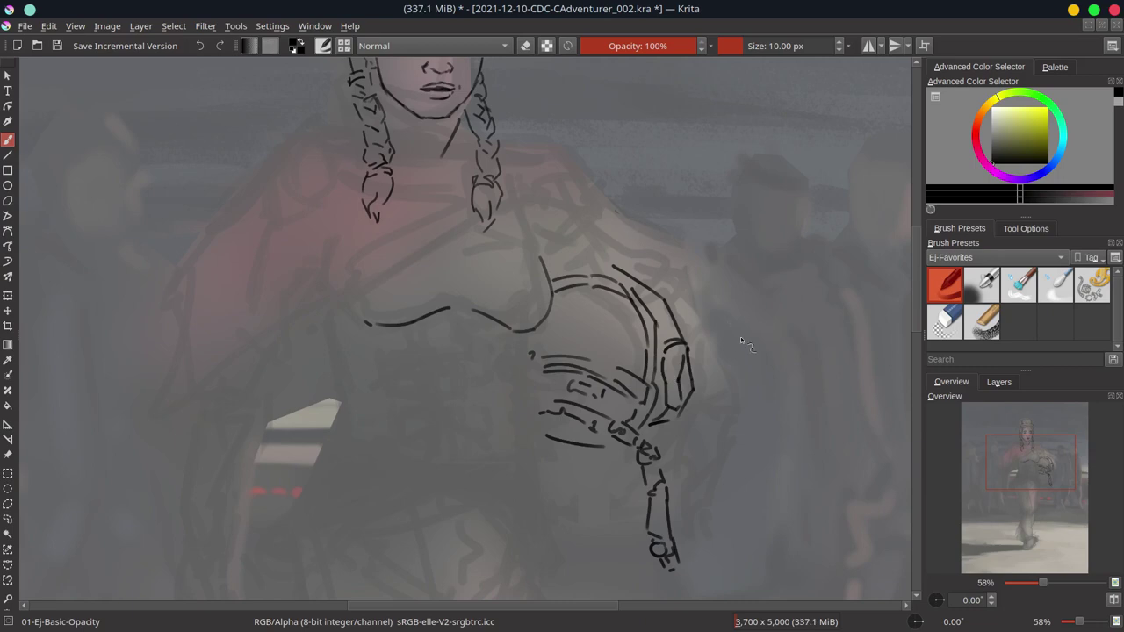
{"action": "scroll", "coordinate": [740, 338], "scroll_direction": "down", "scroll_amount": 2}
{"action": "left_click_drag", "start_coordinate": [614, 263], "coordinate": [713, 432]}
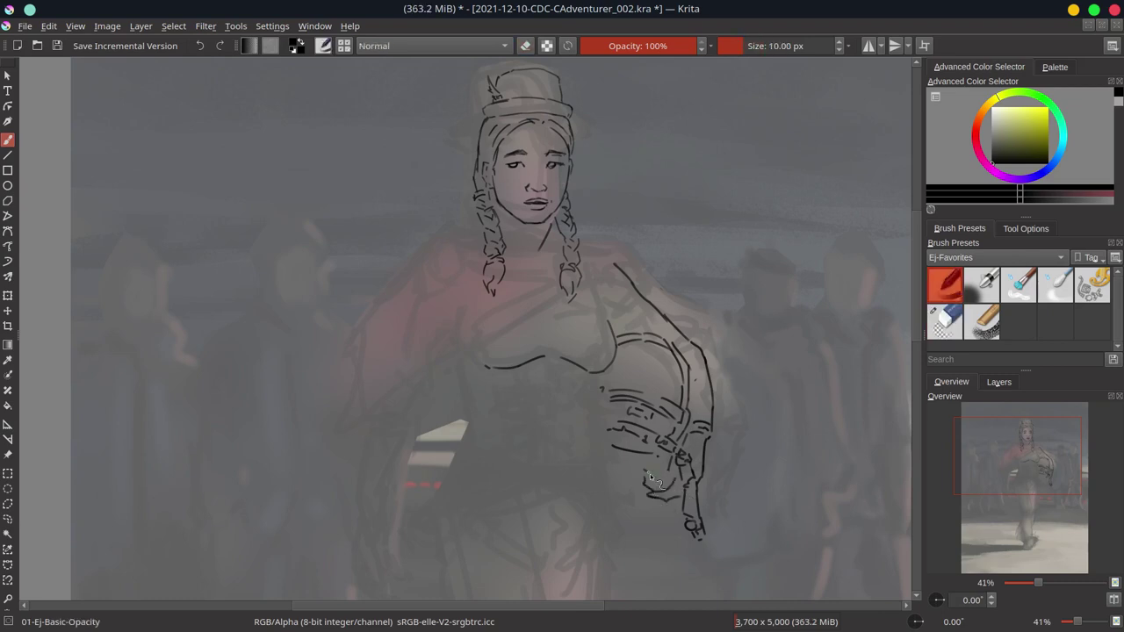
{"action": "key", "text": "ctrl+z"}
{"action": "key", "text": "ctrl+z"}
{"action": "left_click", "coordinate": [690, 401]}
{"action": "left_click_drag", "start_coordinate": [658, 445], "coordinate": [674, 449]}
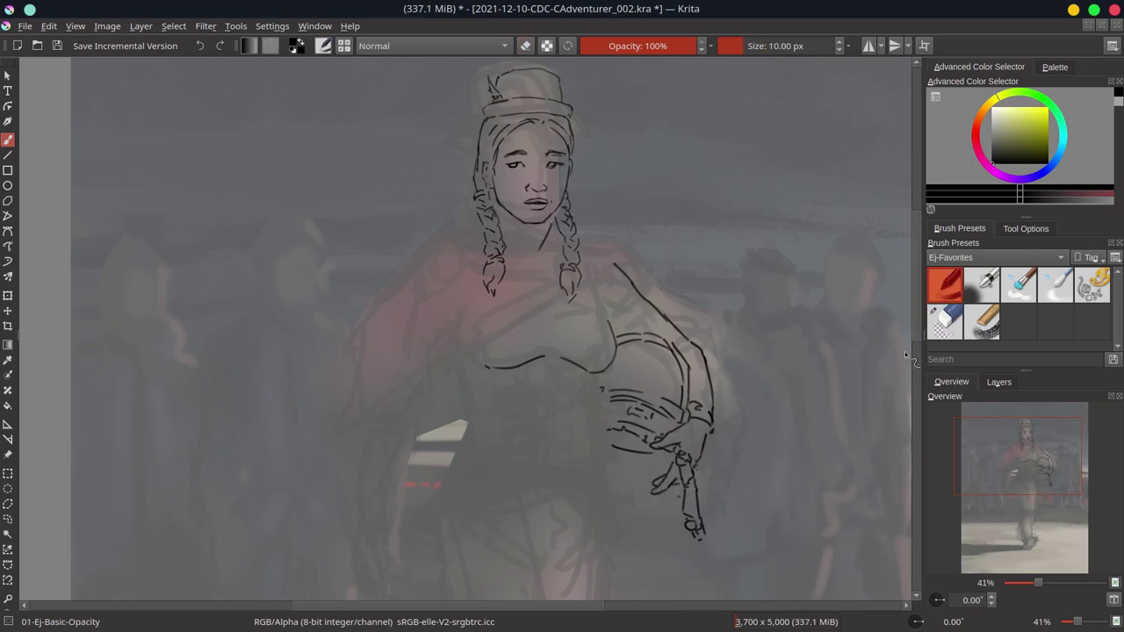
- Draw the left arm and hand, saving the document
{"action": "scroll", "coordinate": [491, 301], "scroll_direction": "down", "scroll_amount": 1}
{"action": "key", "text": "ctrl+s"}
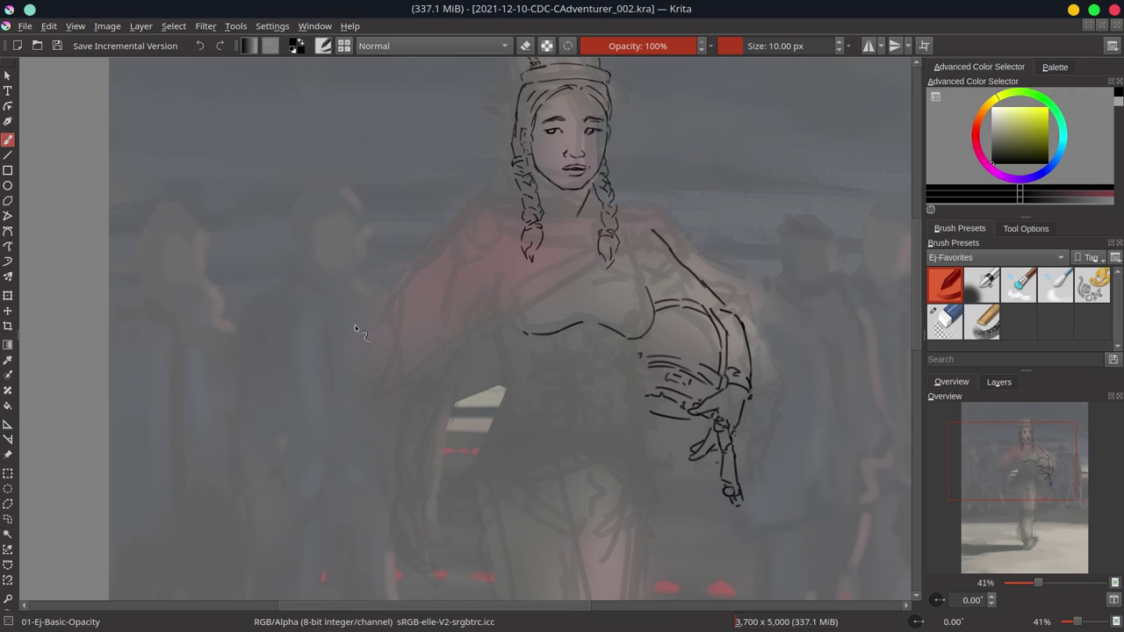
{"action": "left_click_drag", "start_coordinate": [490, 216], "coordinate": [419, 339]}
{"action": "left_click_drag", "start_coordinate": [485, 302], "coordinate": [413, 382]}
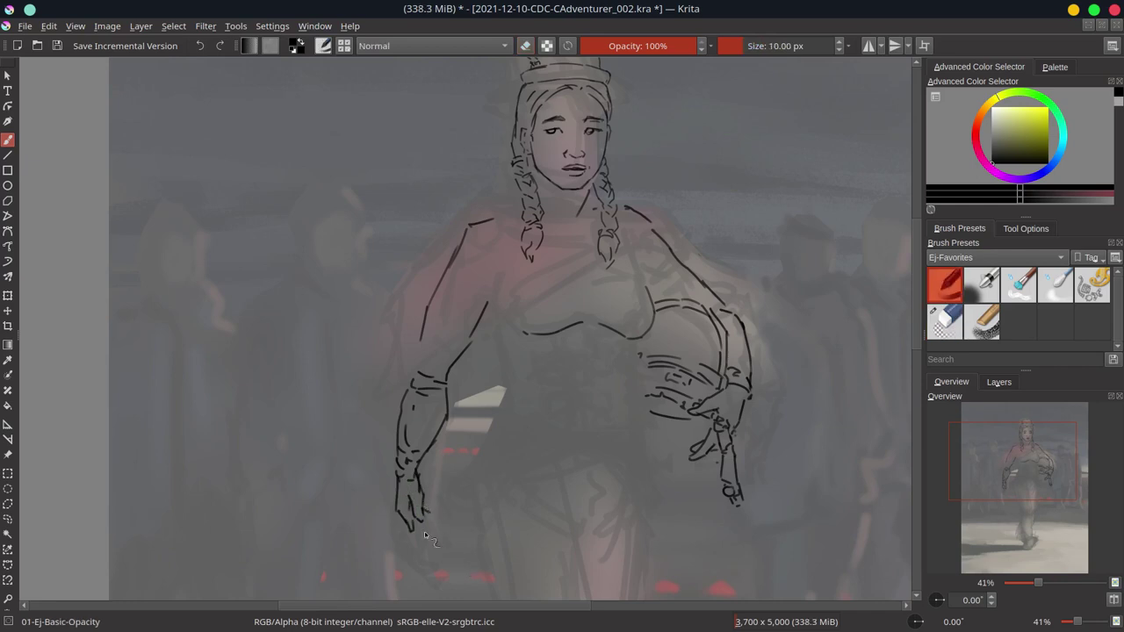
{"action": "key", "text": "slash"}
{"action": "key", "text": "ctrl+s"}
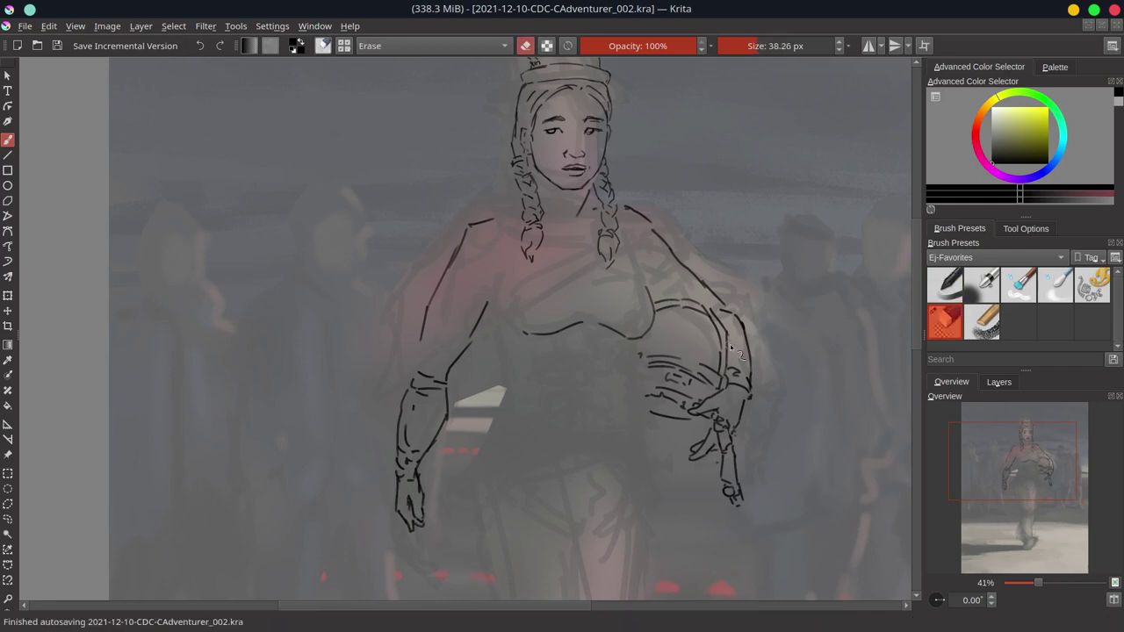
{"action": "scroll", "coordinate": [730, 344], "scroll_direction": "down", "scroll_amount": 5}
{"action": "left_click", "coordinate": [8, 503]}
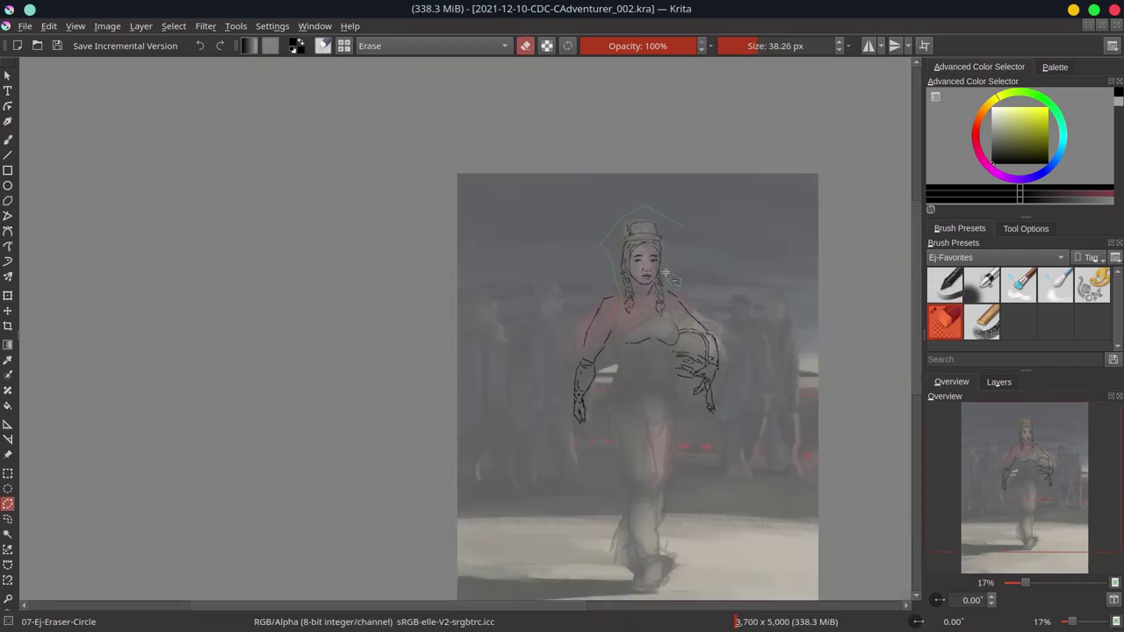
- Paste the selected head sketch as its own layer, return to Paint Layer 2, and save
{"action": "left_click", "coordinate": [48, 26]}
{"action": "left_click", "coordinate": [88, 168]}
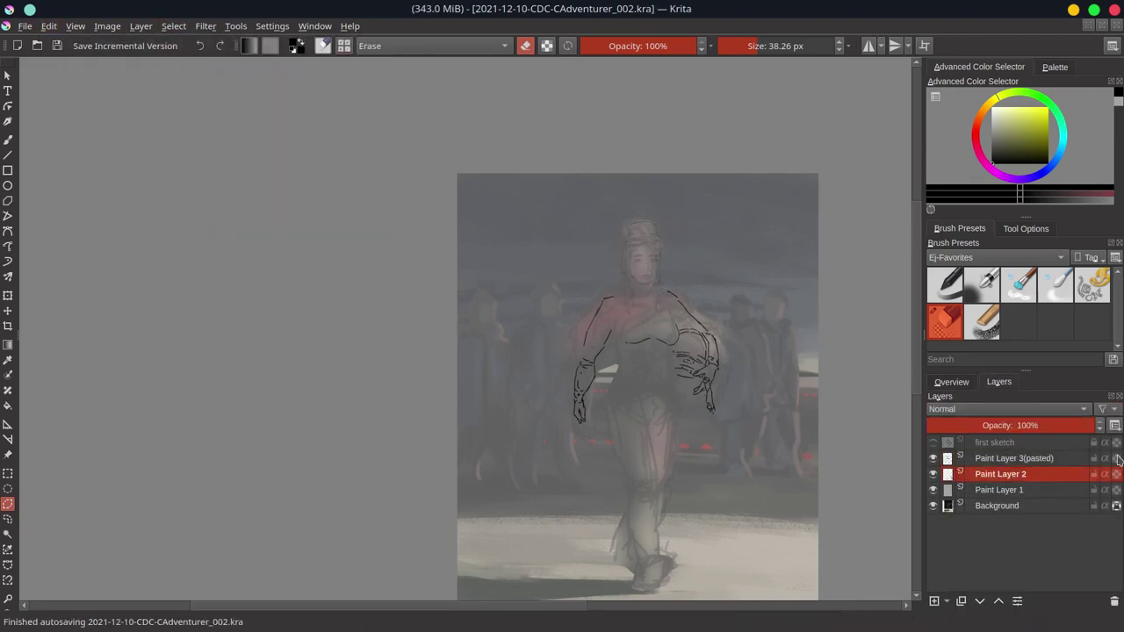
{"action": "left_click", "coordinate": [1010, 457]}
{"action": "key", "text": "t"}
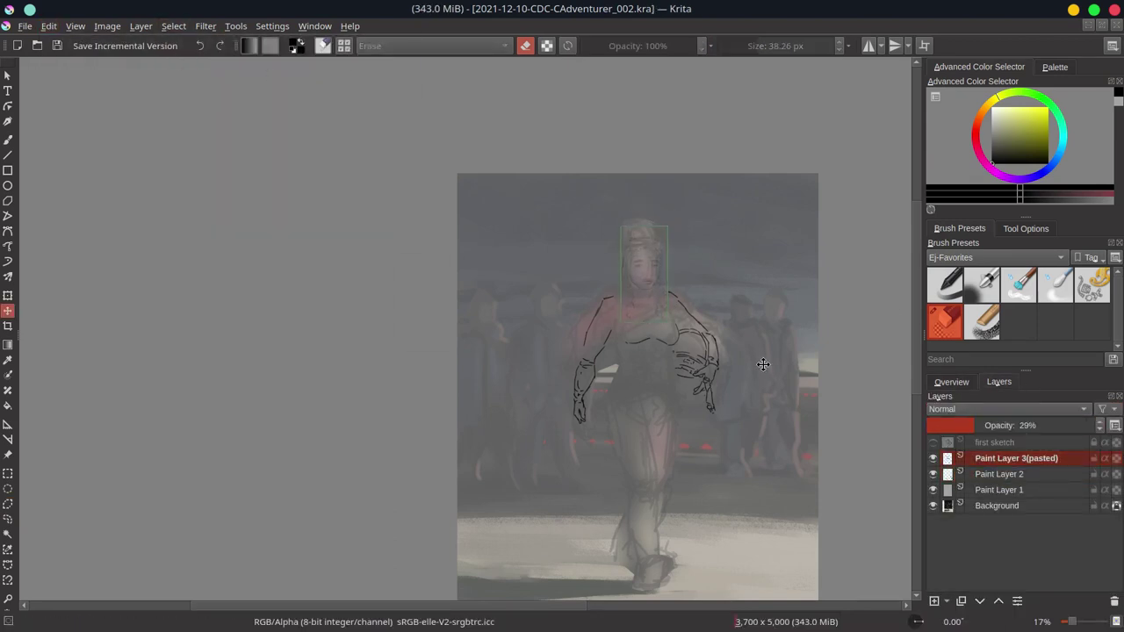
{"action": "key", "text": "b"}
{"action": "left_click", "coordinate": [1006, 475]}
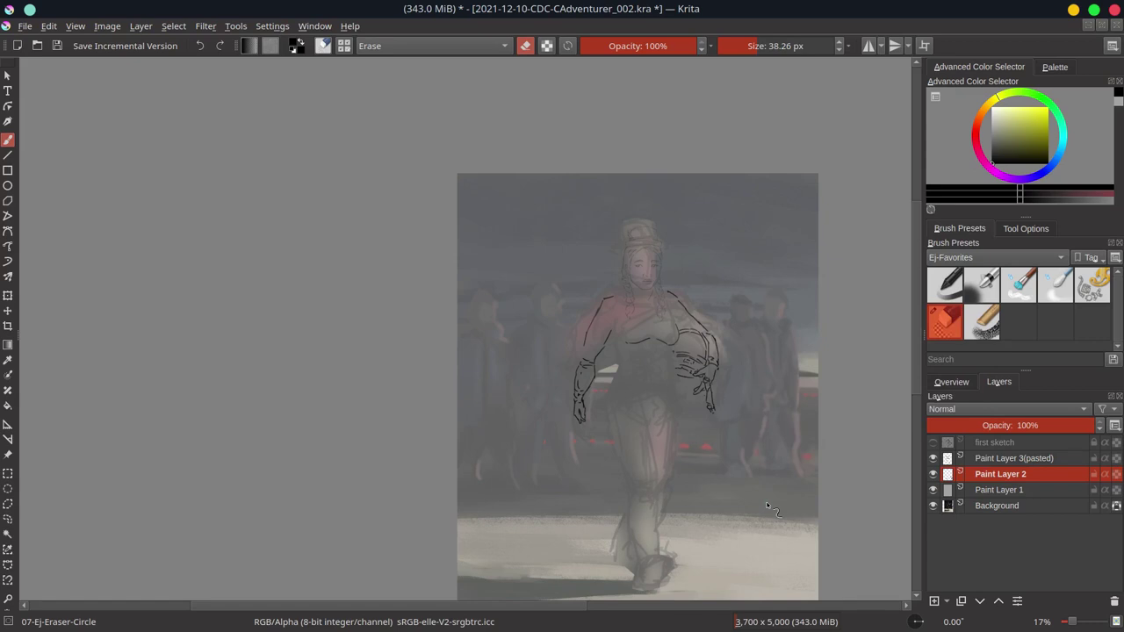
{"action": "key", "text": "ctrl+s"}
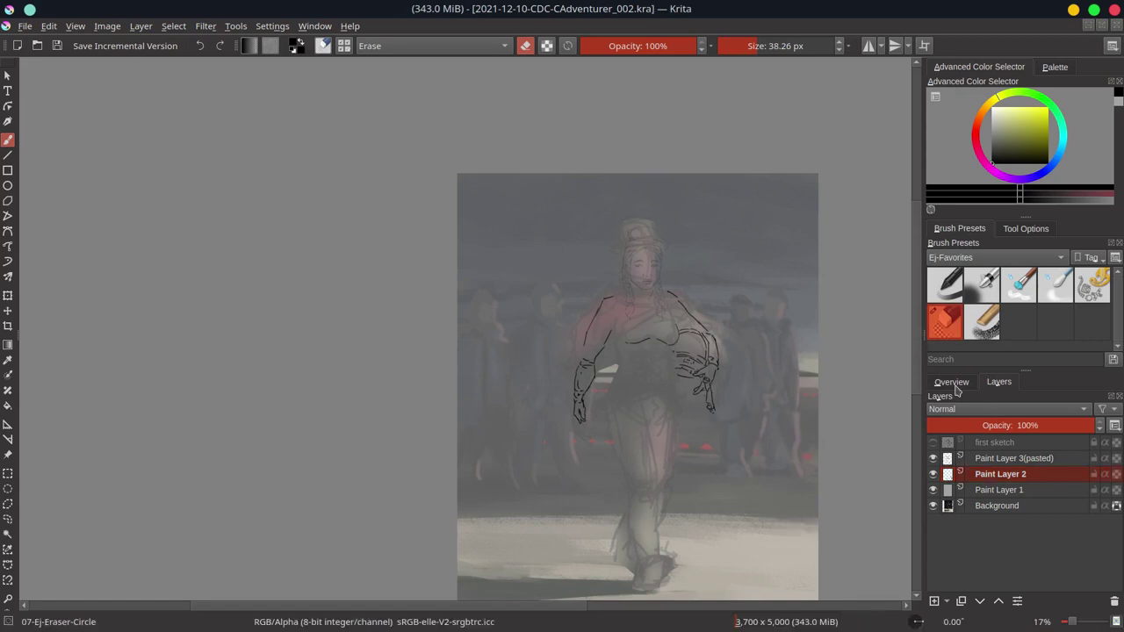
- Sketch the cape over the collar, collar tie, both shoulders and along the left arm
{"action": "left_click", "coordinate": [952, 382]}
{"action": "scroll", "coordinate": [637, 304], "scroll_direction": "up", "scroll_amount": 3}
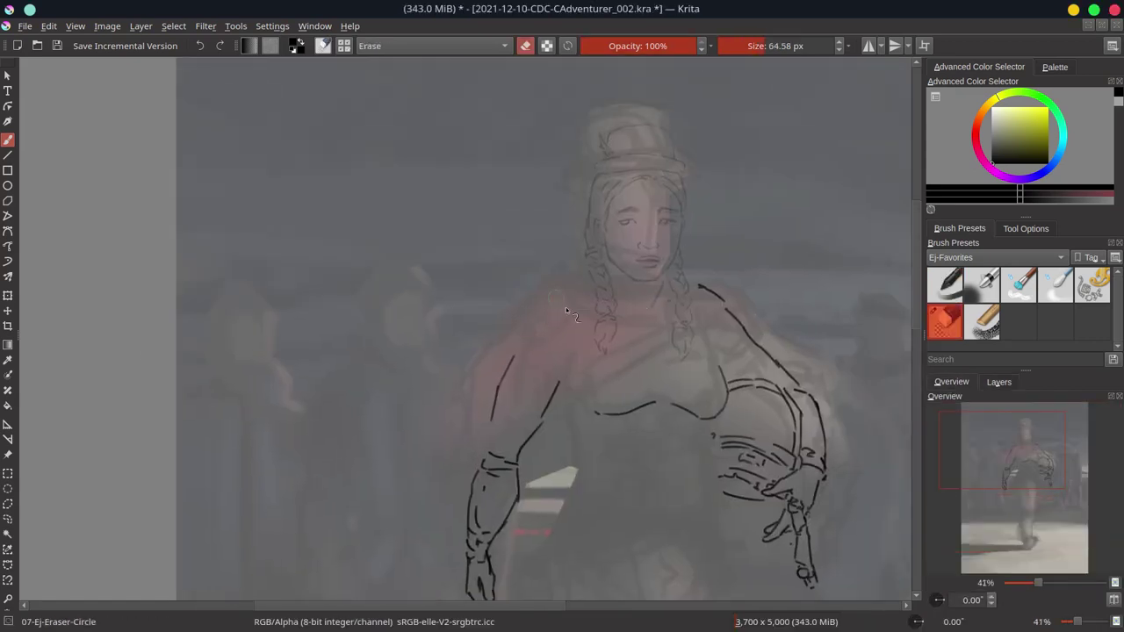
{"action": "key", "text": "slash"}
{"action": "left_click_drag", "start_coordinate": [522, 321], "coordinate": [566, 277]}
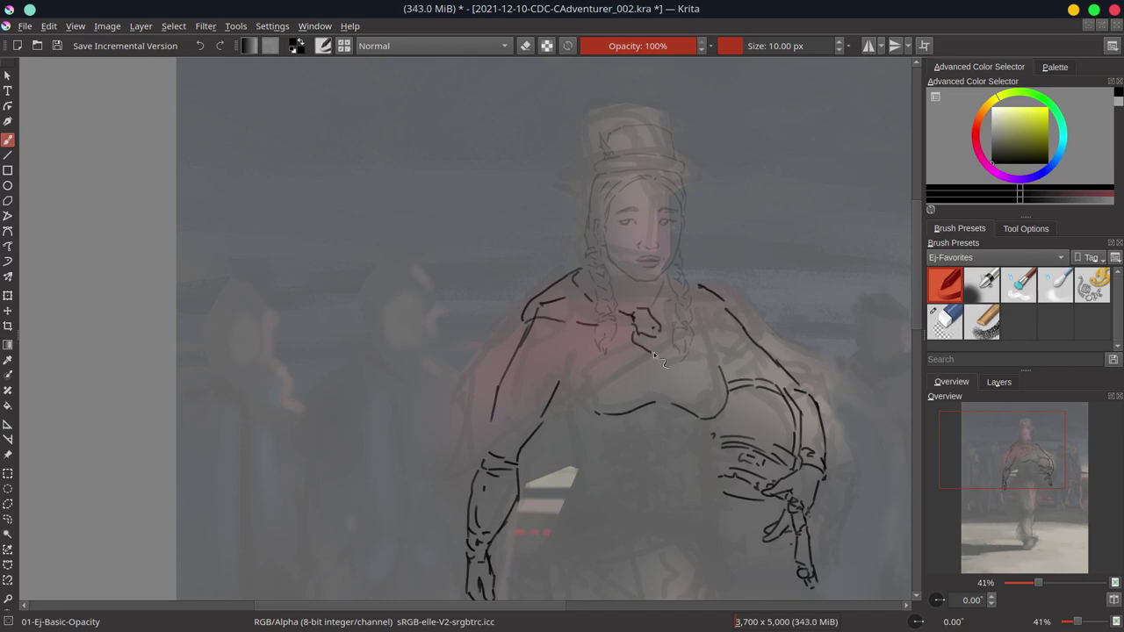
{"action": "left_click_drag", "start_coordinate": [699, 301], "coordinate": [713, 281]}
{"action": "left_click_drag", "start_coordinate": [667, 328], "coordinate": [673, 338]}
{"action": "mouse_move", "coordinate": [703, 323]}
{"action": "left_mouse_down"}
{"action": "mouse_move", "coordinate": [744, 319]}
{"action": "mouse_move", "coordinate": [771, 351]}
{"action": "left_mouse_up"}
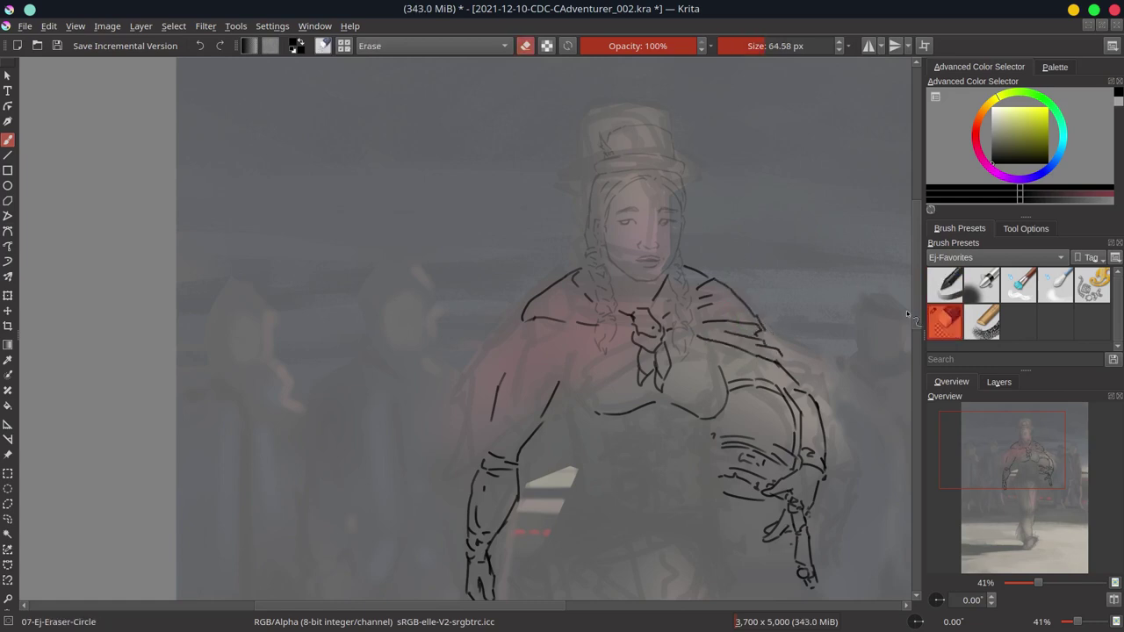
{"action": "left_click_drag", "start_coordinate": [507, 330], "coordinate": [482, 396]}
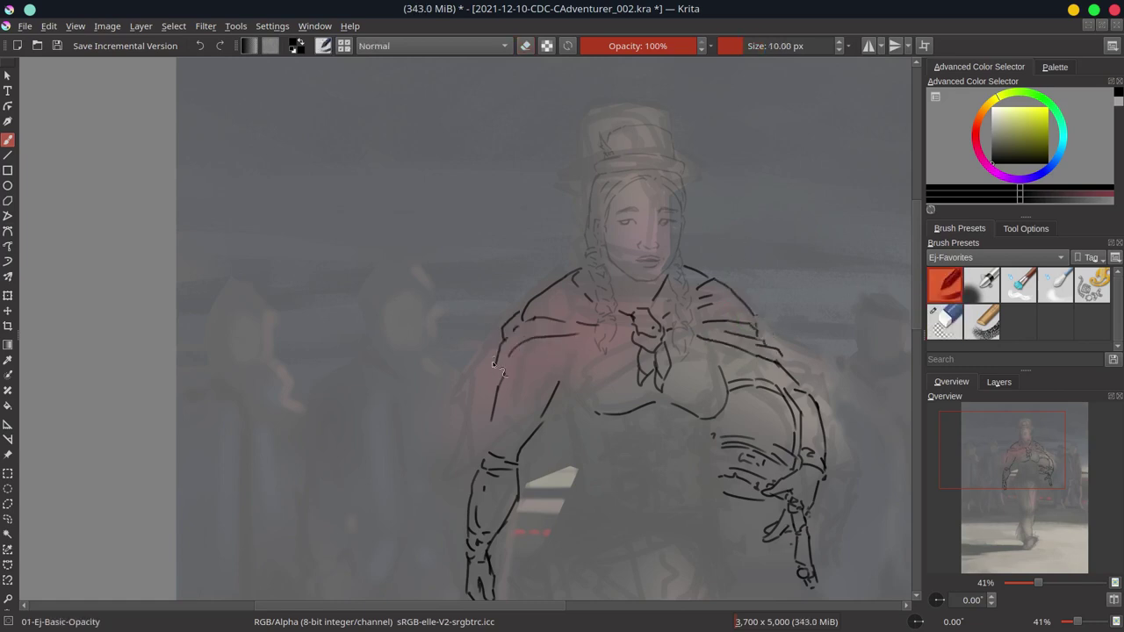
{"action": "left_click_drag", "start_coordinate": [753, 329], "coordinate": [782, 351]}
{"action": "left_click", "coordinate": [944, 286]}
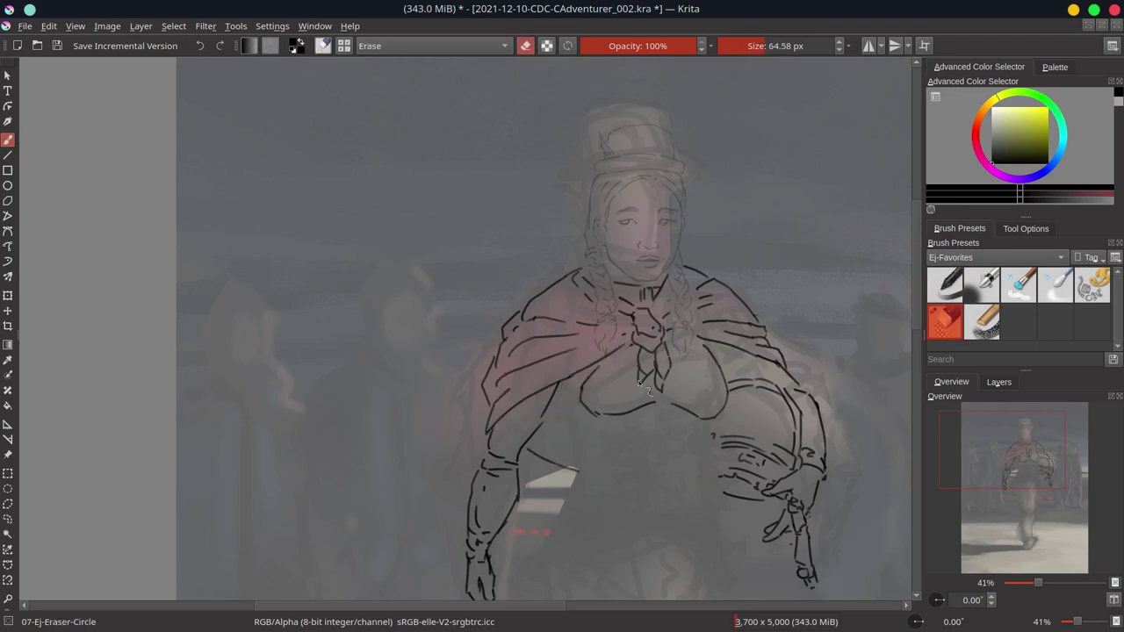
{"action": "left_click_drag", "start_coordinate": [580, 497], "coordinate": [587, 465]}
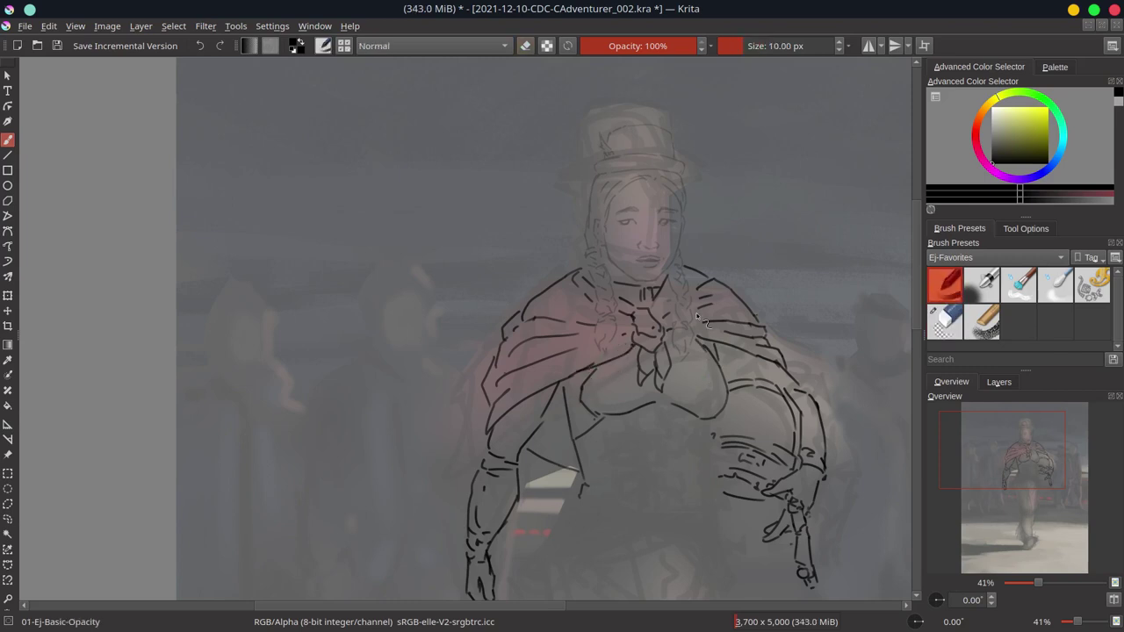
{"action": "key", "text": "ctrl+s"}
- Ink short strokes across the belt area and a line along the lower belt
{"action": "left_click_drag", "start_coordinate": [750, 470], "coordinate": [677, 383]}
{"action": "left_click_drag", "start_coordinate": [633, 332], "coordinate": [645, 377]}
{"action": "left_click_drag", "start_coordinate": [651, 377], "coordinate": [658, 385]}
{"action": "key", "text": "m"}
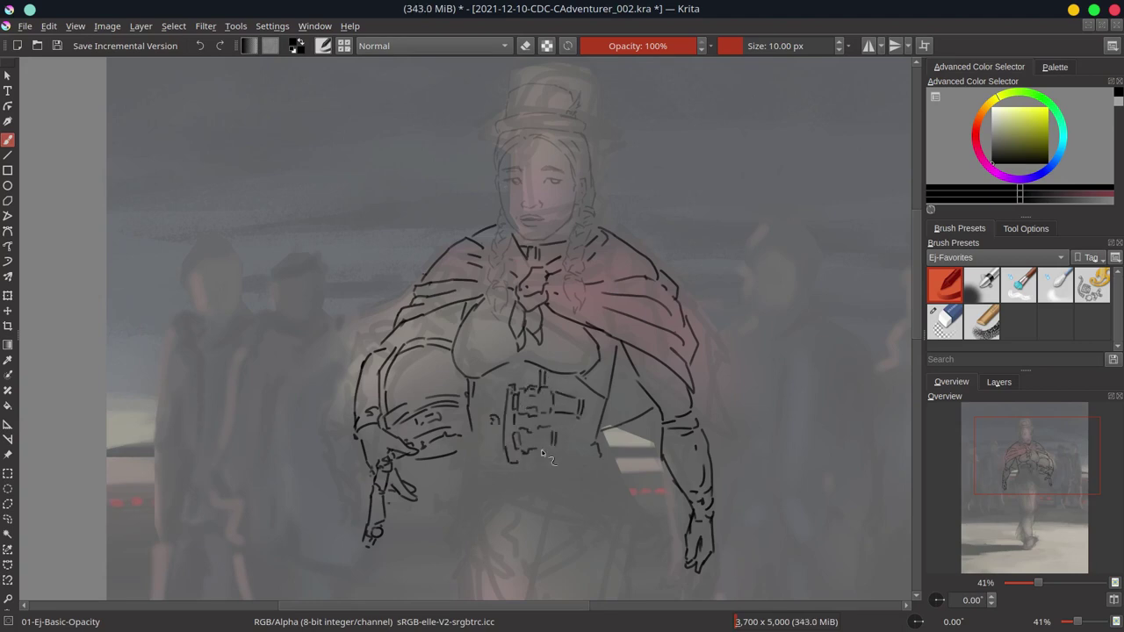
{"action": "left_click", "coordinate": [998, 382]}
{"action": "left_click", "coordinate": [932, 443]}
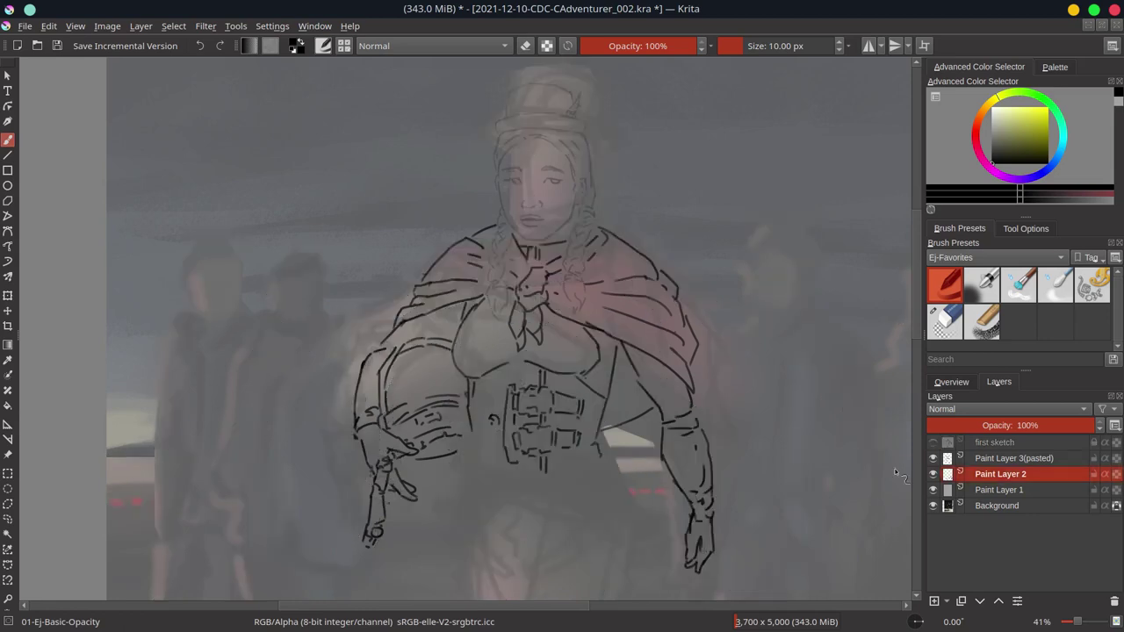
{"action": "left_click_drag", "start_coordinate": [499, 425], "coordinate": [492, 450]}
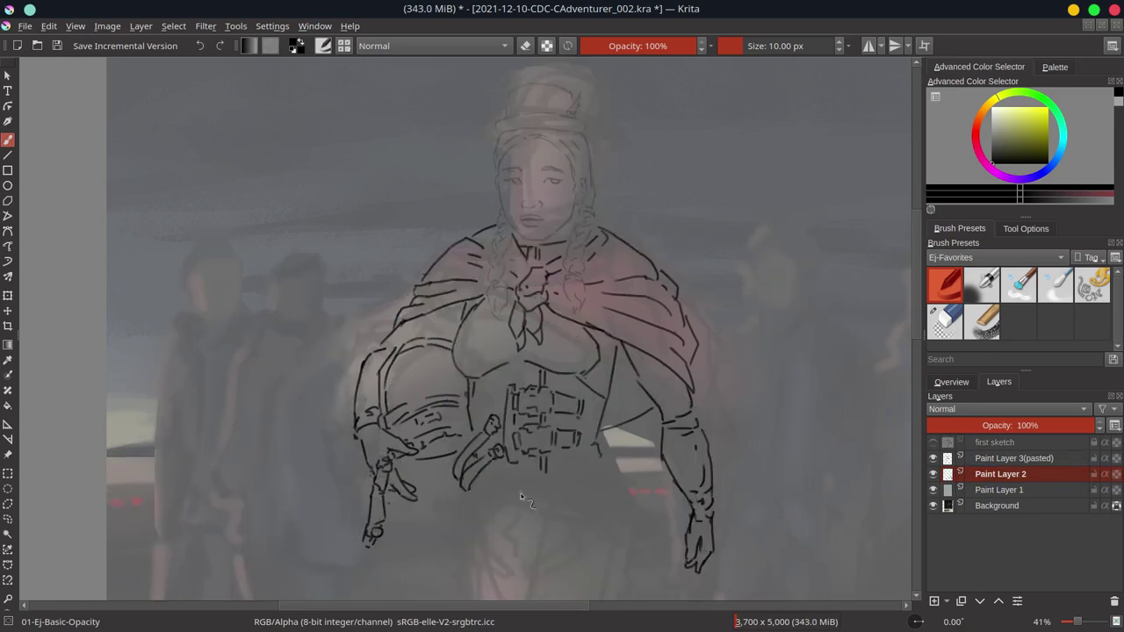
- Erase a stray stroke below the belt and redraw the belt's lower edge
{"action": "key", "text": "/"}
{"action": "left_click_drag", "start_coordinate": [525, 478], "coordinate": [497, 479]}
{"action": "key", "text": "/"}
{"action": "left_click_drag", "start_coordinate": [609, 452], "coordinate": [563, 478]}
{"action": "key", "text": "/"}
{"action": "left_click_drag", "start_coordinate": [478, 492], "coordinate": [498, 481]}
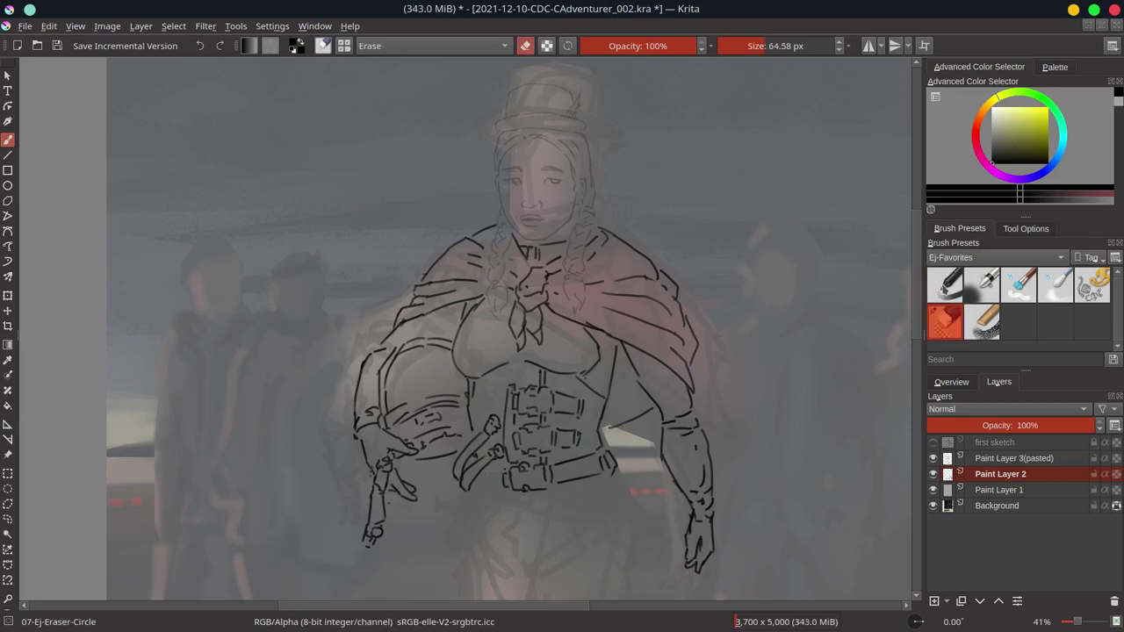
{"action": "key", "text": "/"}
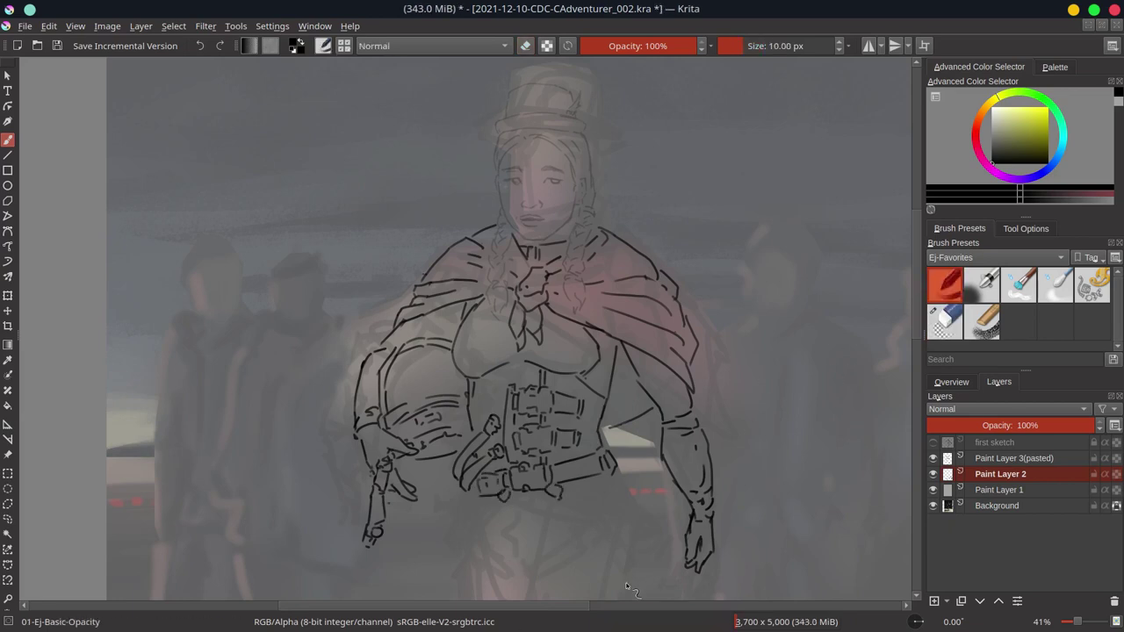
- Erase the old pouch lines on the belt and hide the Background layer
{"action": "key", "text": "/"}
{"action": "left_click_drag", "start_coordinate": [566, 435], "coordinate": [518, 412]}
{"action": "key", "text": "/"}
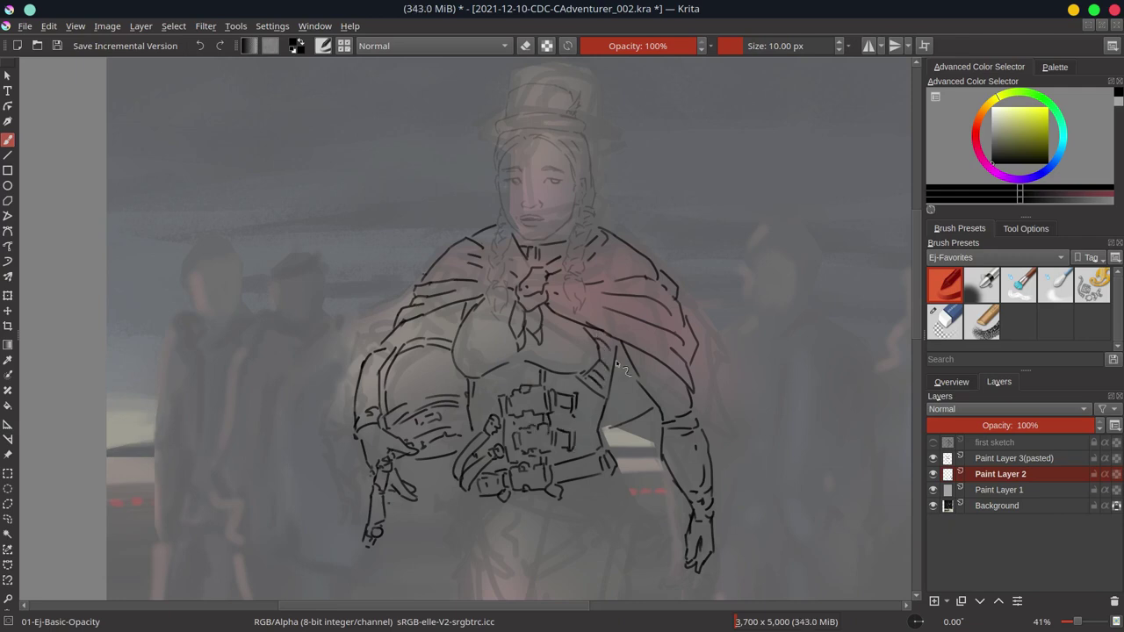
{"action": "scroll", "coordinate": [585, 408], "scroll_direction": "down", "scroll_amount": 3}
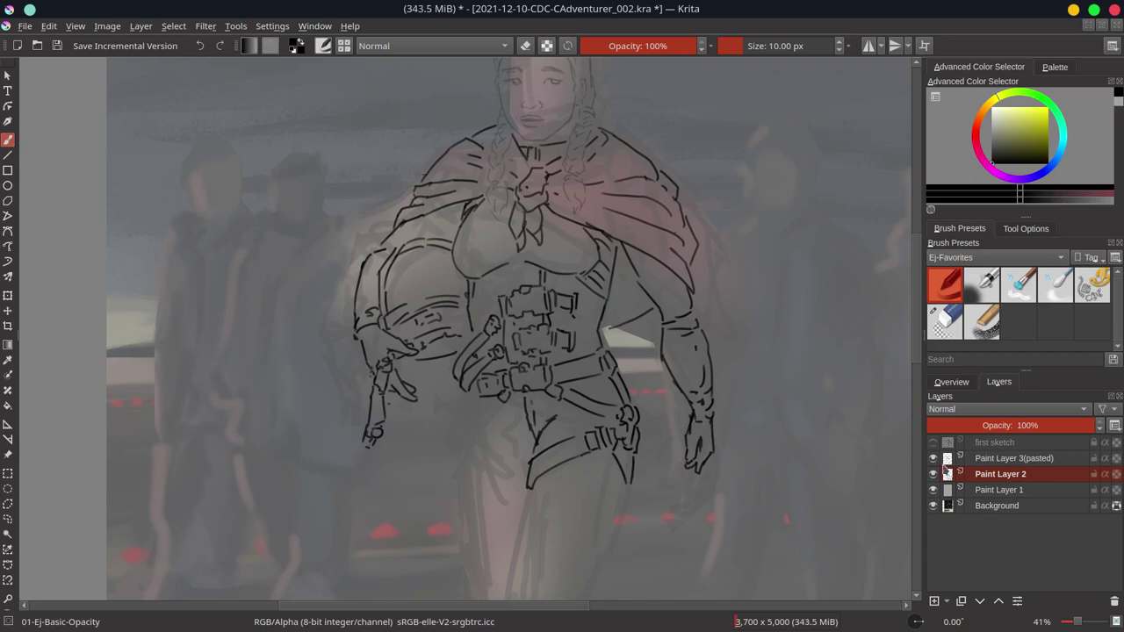
{"action": "left_click", "coordinate": [933, 506]}
{"action": "scroll", "coordinate": [638, 360], "scroll_direction": "down", "scroll_amount": 5}
- Save, then nudge the pasted grey sketch layer slightly upward
{"action": "key", "text": "ctrl+s"}
{"action": "key", "text": "Page_Up"}
{"action": "key", "text": "t"}
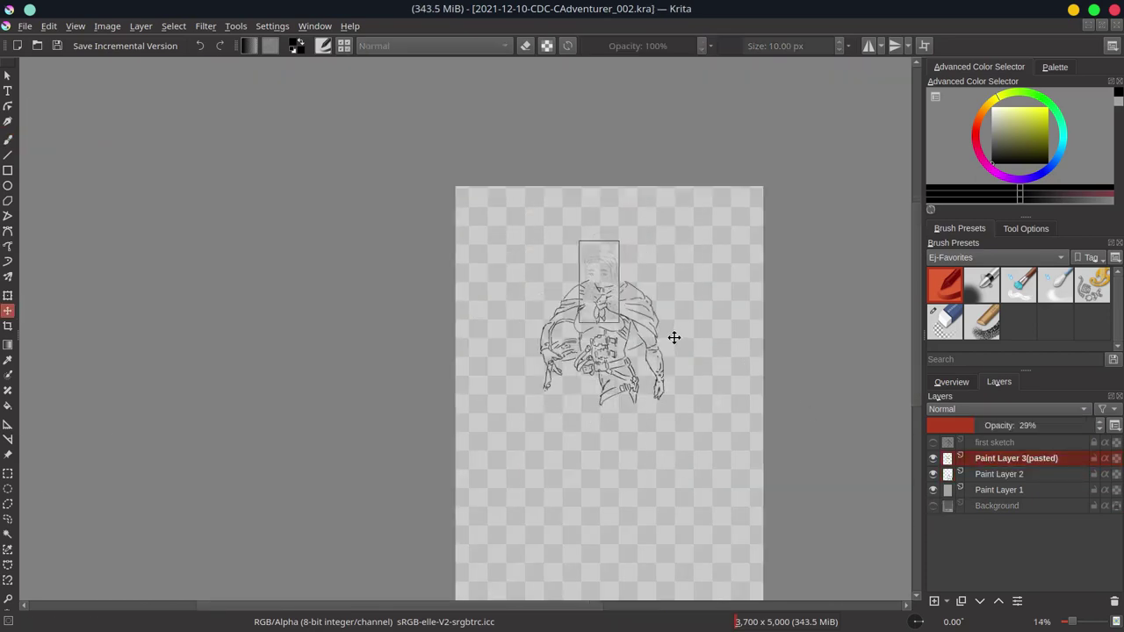
{"action": "key", "text": "Page_Down"}
{"action": "key", "text": "plus"}
{"action": "key", "text": "plus"}
{"action": "key", "text": "plus"}
{"action": "key", "text": "plus"}
{"action": "key", "text": "b"}
{"action": "key", "text": "e"}
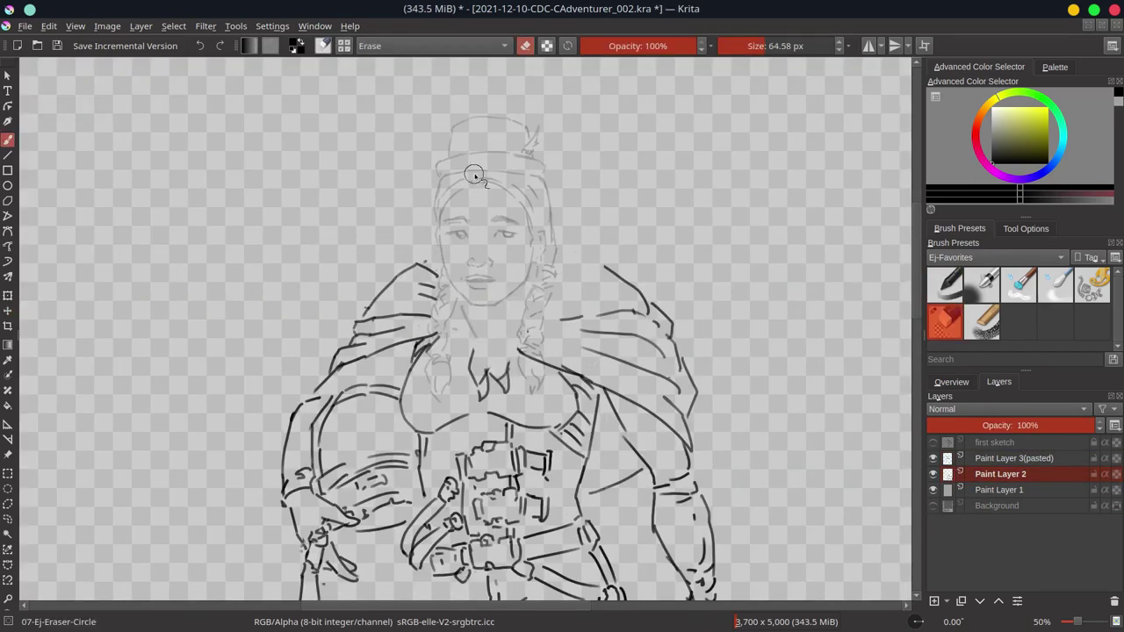
{"action": "key", "text": "Page_Up"}
{"action": "key", "text": "t"}
{"action": "left_click_drag", "start_coordinate": [489, 289], "coordinate": [488, 280]}
{"action": "key", "text": "Page_Down"}
{"action": "key", "text": "b"}
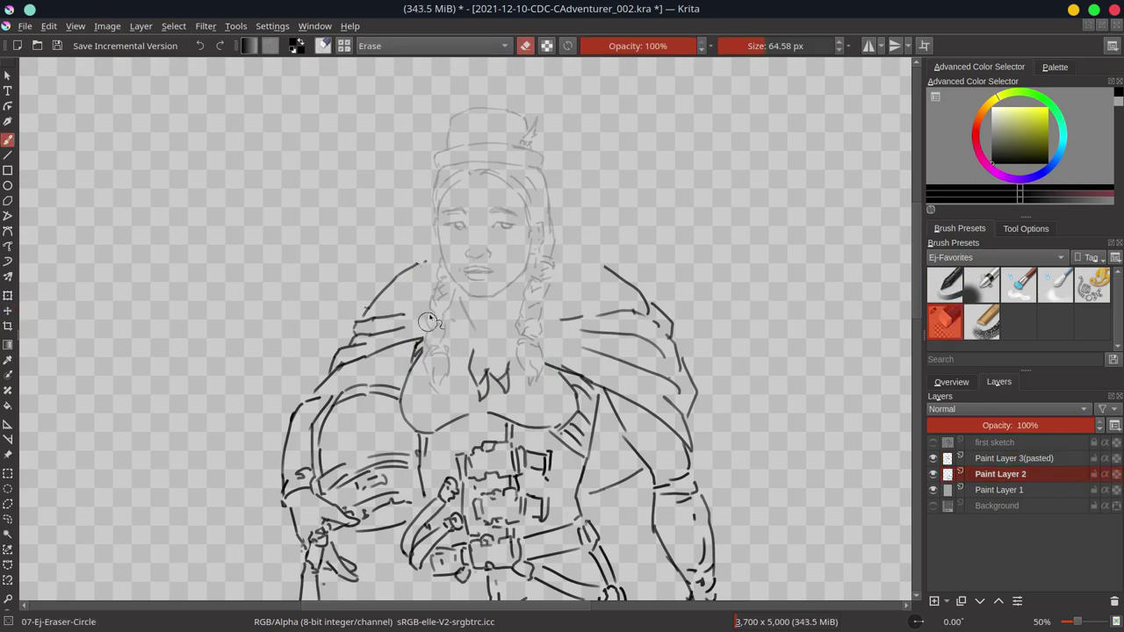
- Erase the cape lines crossing the braids and show the Background layer again
{"action": "left_click_drag", "start_coordinate": [428, 322], "coordinate": [369, 307]}
{"action": "key", "text": "slash"}
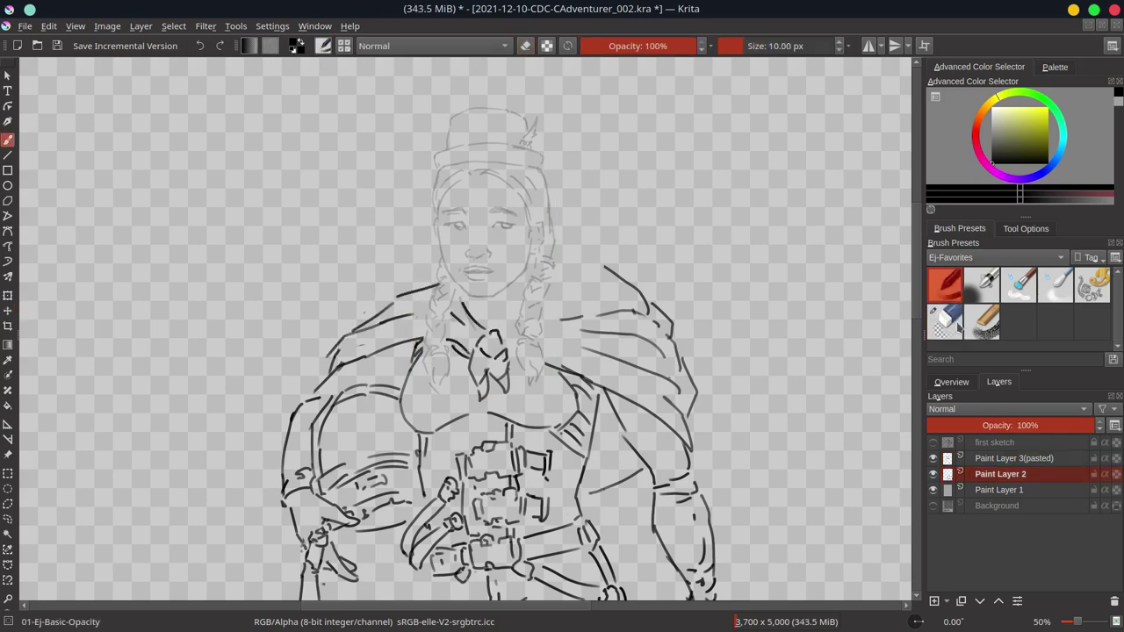
{"action": "key", "text": "slash"}
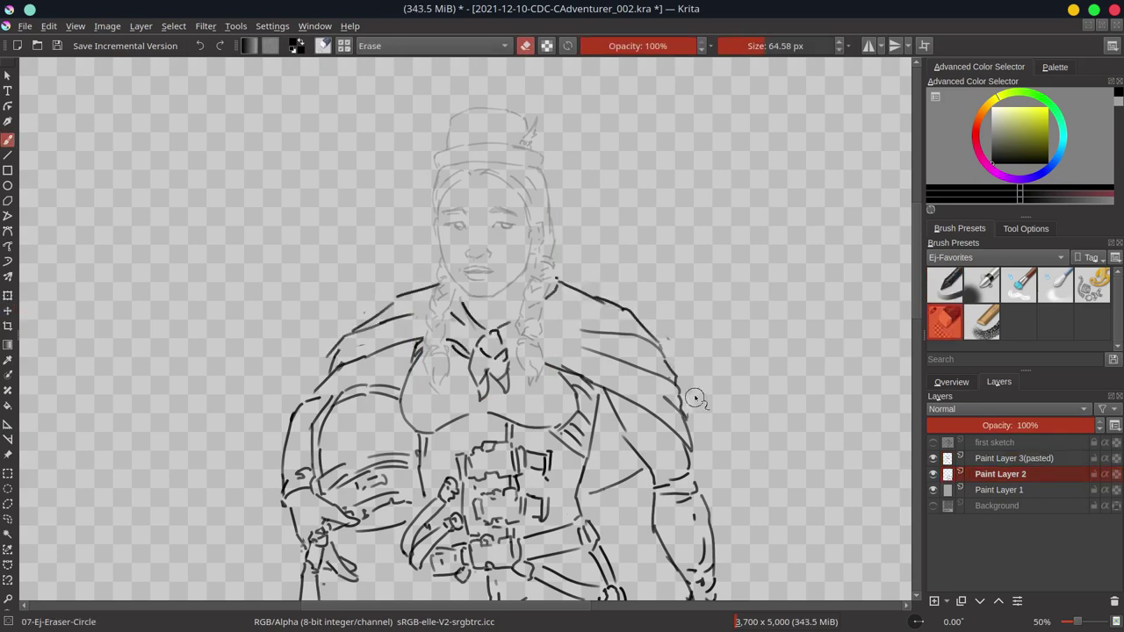
{"action": "key", "text": "minus"}
{"action": "key", "text": "minus"}
{"action": "left_click", "coordinate": [933, 506]}
{"action": "key", "text": "minus"}
{"action": "key", "text": "t"}
{"action": "key", "text": "Page_Up"}
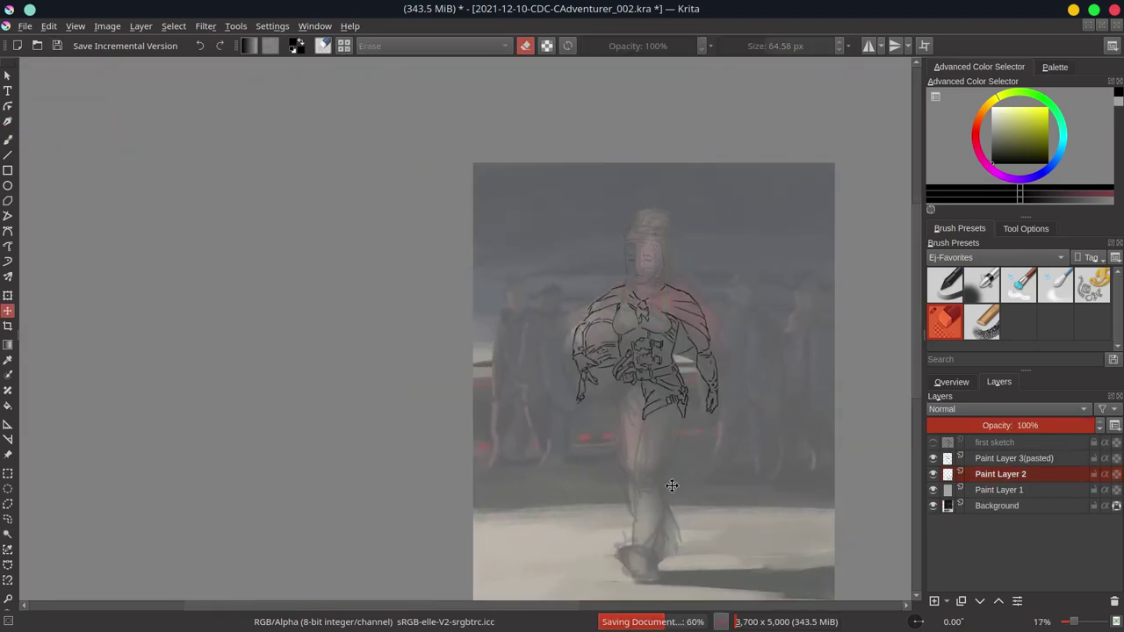
{"action": "key", "text": "Page_Down"}
- Make Paint Layer 2 active again and zoom in on the figure with the eraser ready
{"action": "scroll", "coordinate": [563, 571], "scroll_direction": "right", "scroll_amount": 5}
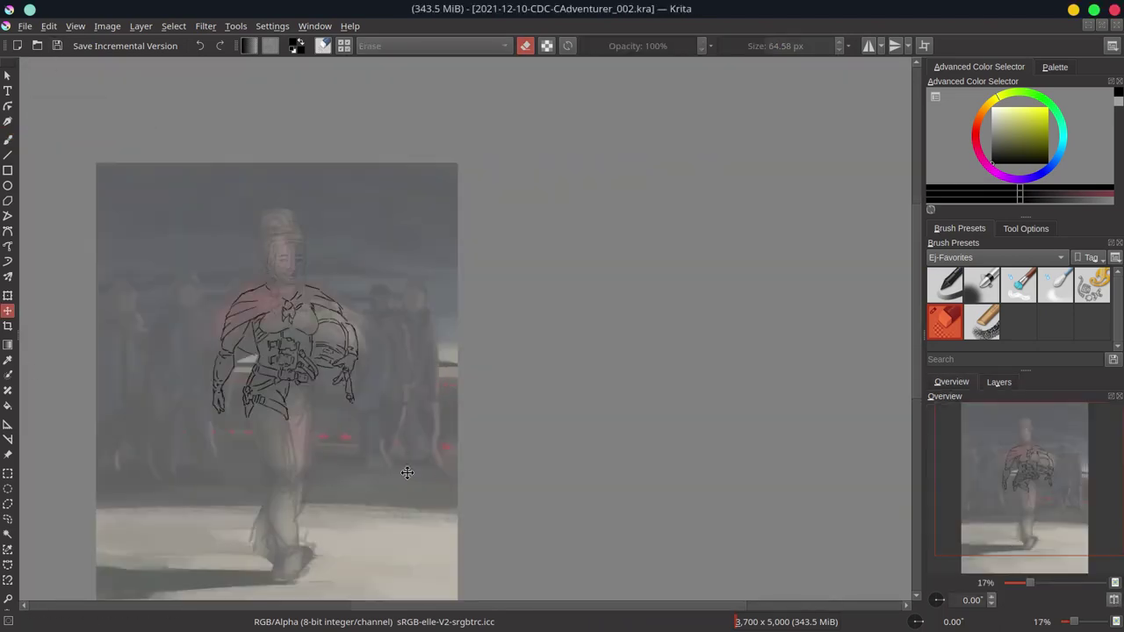
{"action": "scroll", "coordinate": [407, 469], "scroll_direction": "left", "scroll_amount": 2}
{"action": "scroll", "coordinate": [407, 469], "scroll_direction": "down", "scroll_amount": 2}
{"action": "key", "text": "Page_Up"}
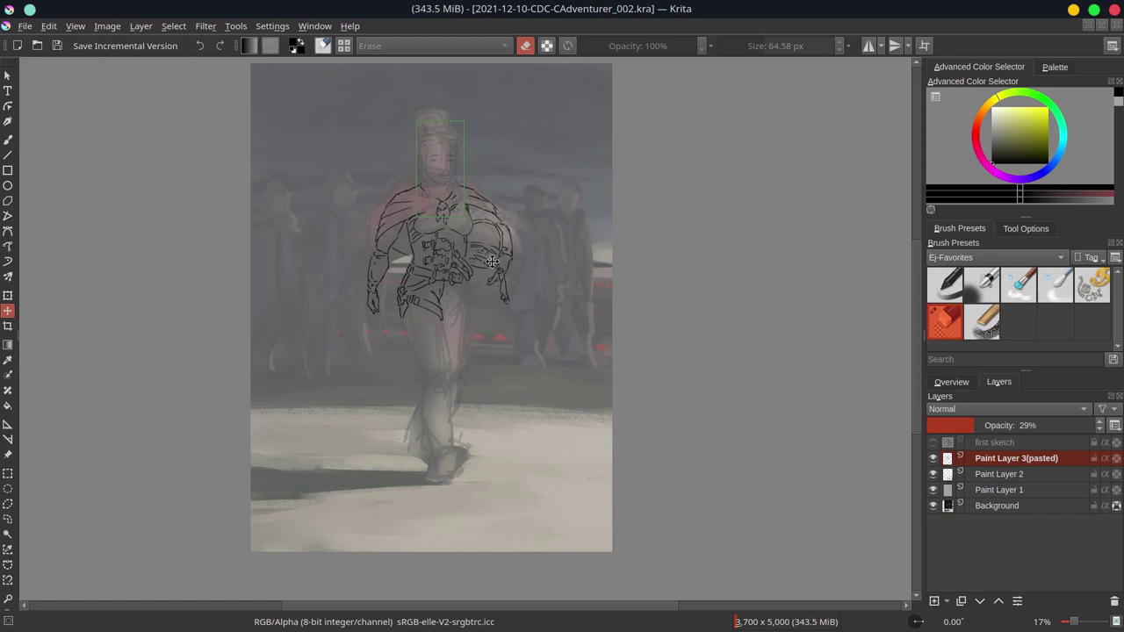
{"action": "key", "text": "Page_Down"}
{"action": "key", "text": "b"}
{"action": "key", "text": "plus"}
{"action": "key", "text": "plus"}
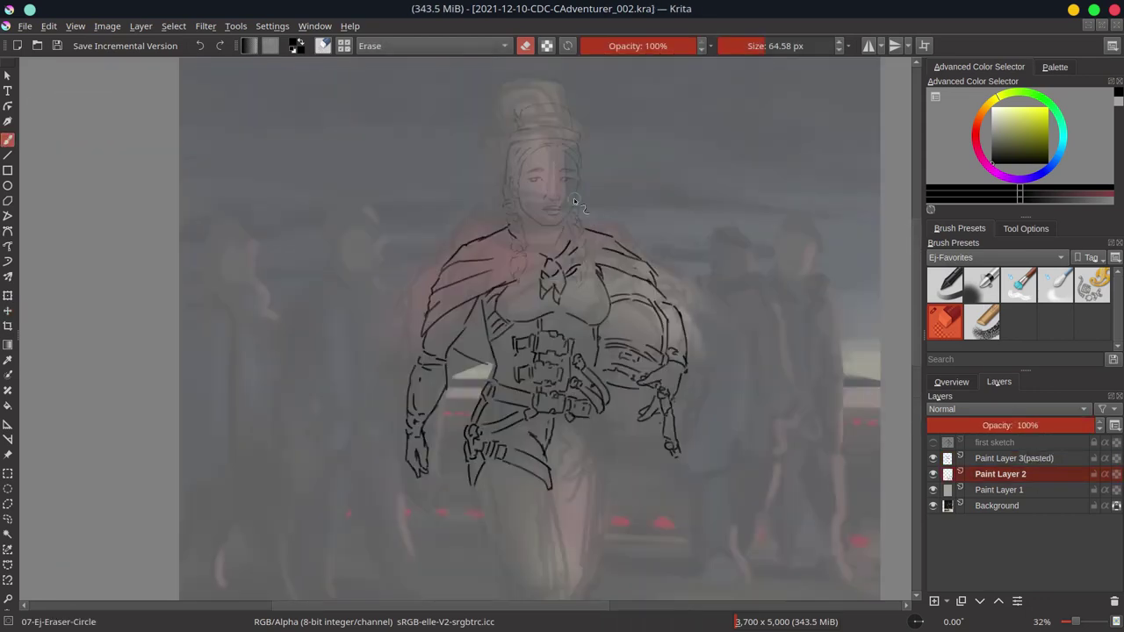
{"action": "key", "text": "slash"}
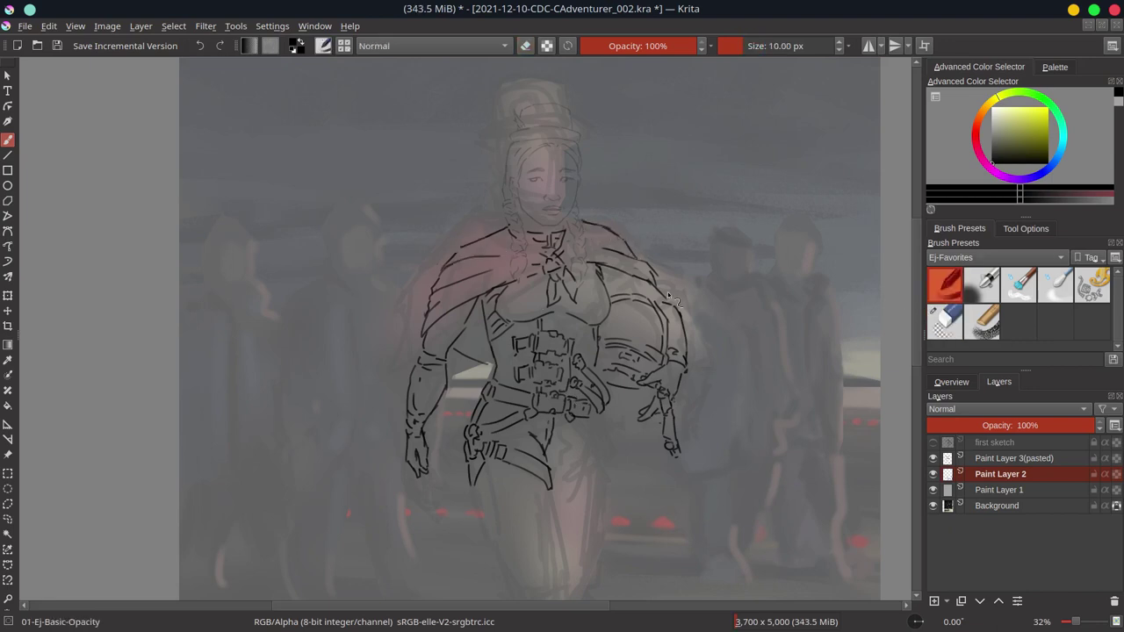
{"action": "key", "text": "slash"}
{"action": "scroll", "coordinate": [920, 342], "scroll_direction": "down", "scroll_amount": 3}
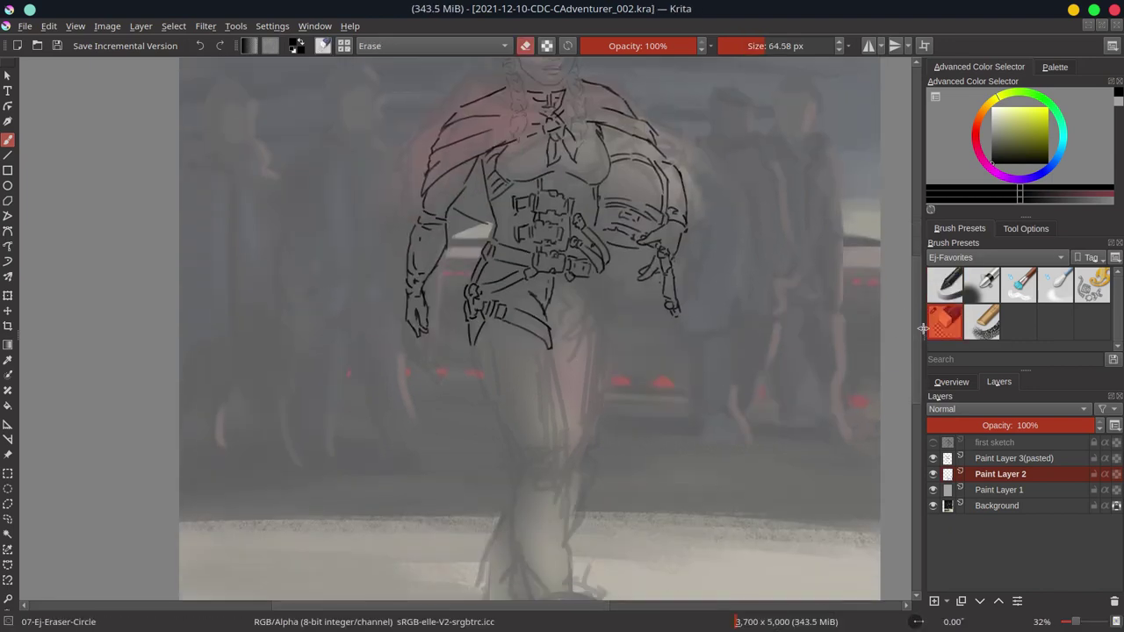
- Ink the leg's right side and the boot detail at the foot, hide Background, and save
{"action": "key", "text": "slash"}
{"action": "left_click_drag", "start_coordinate": [551, 349], "coordinate": [567, 449]}
{"action": "scroll", "coordinate": [543, 391], "scroll_direction": "down", "scroll_amount": 1}
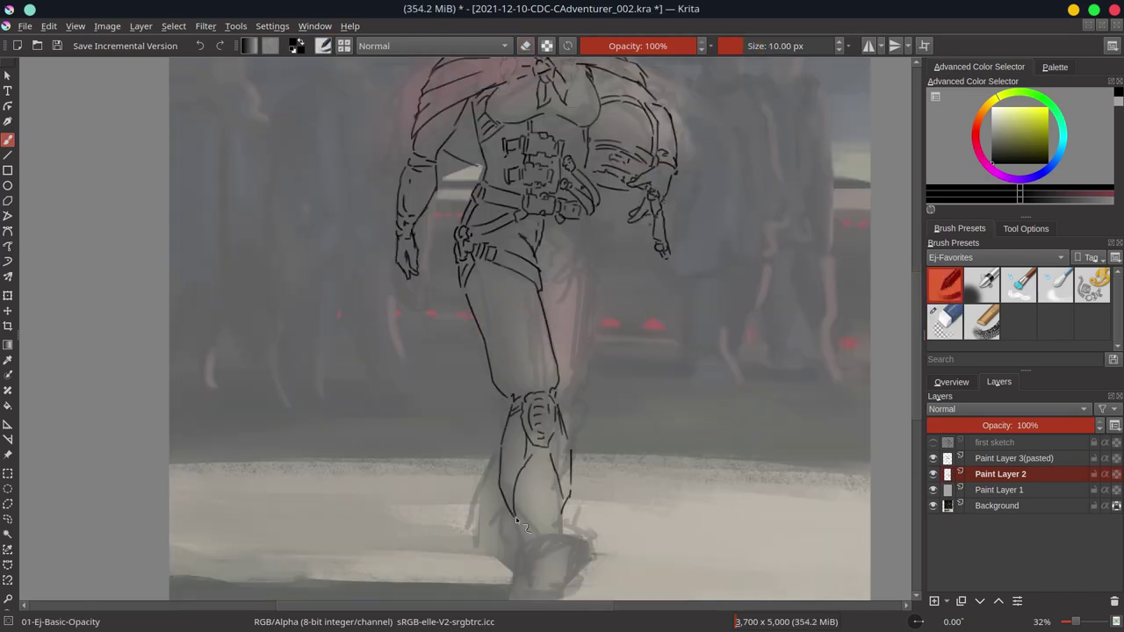
{"action": "left_click_drag", "start_coordinate": [532, 526], "coordinate": [541, 510]}
{"action": "scroll", "coordinate": [527, 518], "scroll_direction": "down", "scroll_amount": 1}
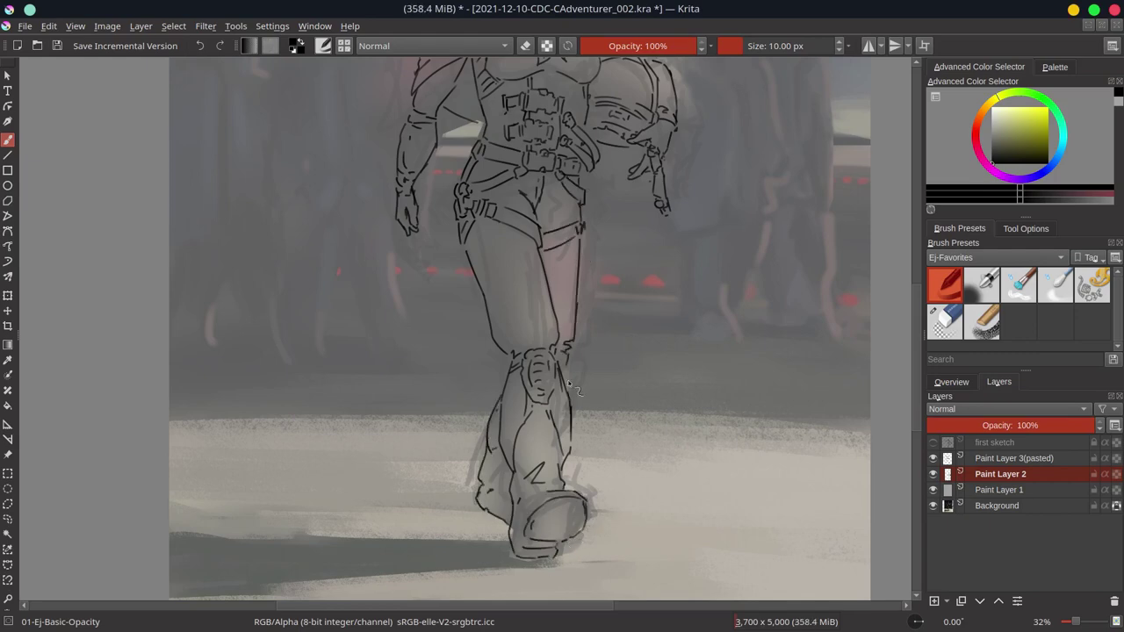
{"action": "key", "text": "ctrl+h"}
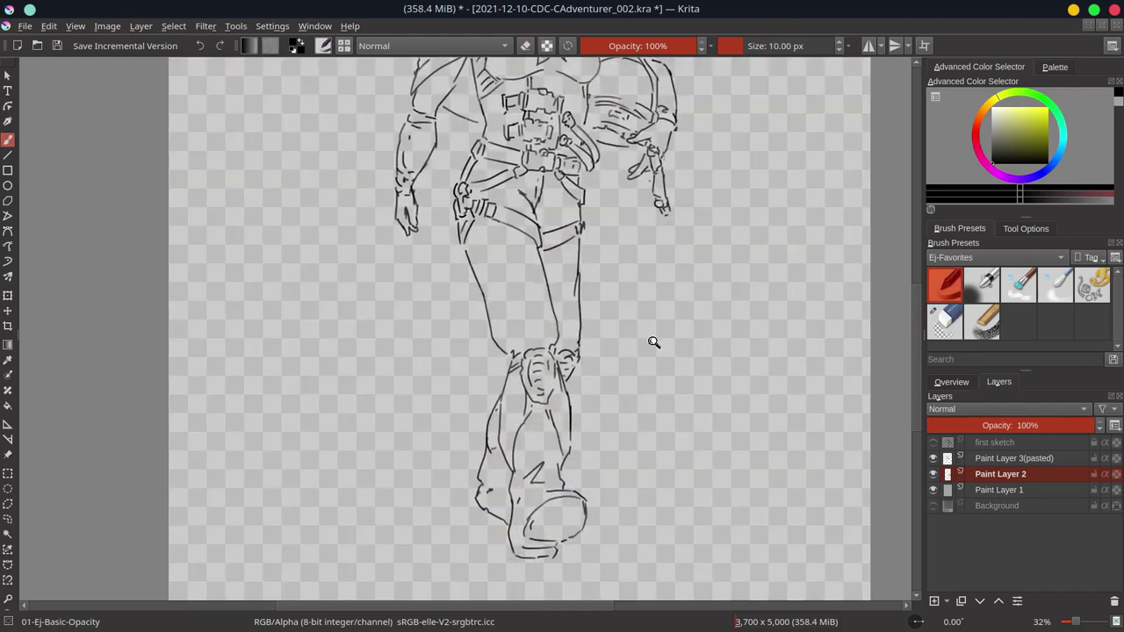
{"action": "scroll", "coordinate": [655, 342], "scroll_direction": "down", "scroll_amount": 3}
{"action": "key", "text": "ctrl+s"}
{"action": "left_click", "coordinate": [951, 382]}
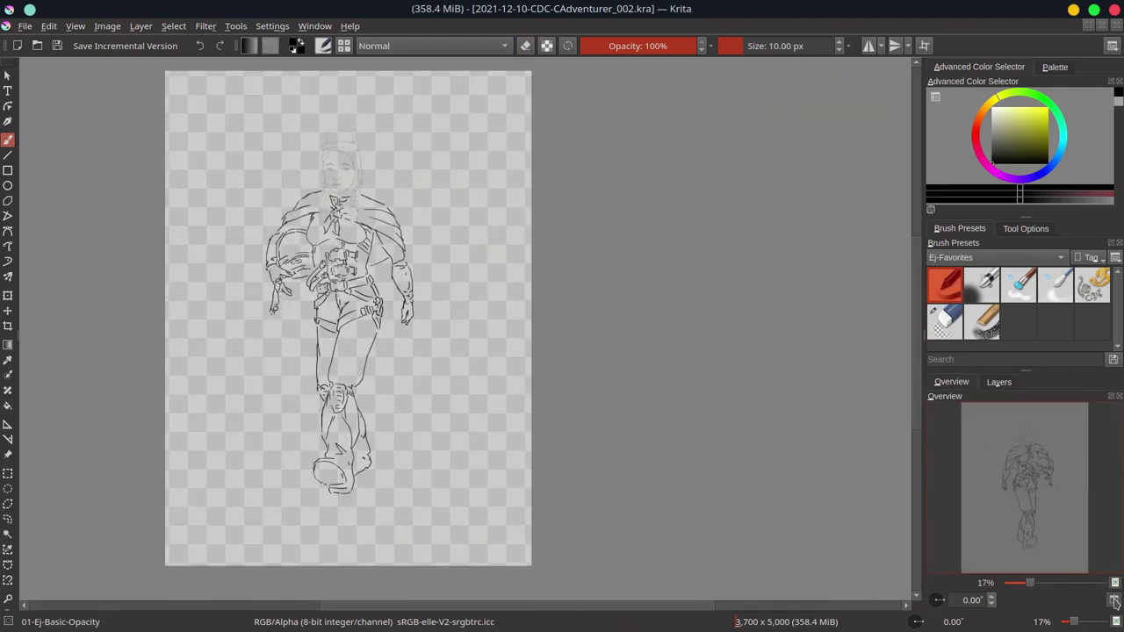
- Trace the top arc of the hat and save the drawing
{"action": "scroll", "coordinate": [496, 268], "scroll_direction": "up", "scroll_amount": 3}
{"action": "scroll", "coordinate": [496, 268], "scroll_direction": "up", "scroll_amount": 2}
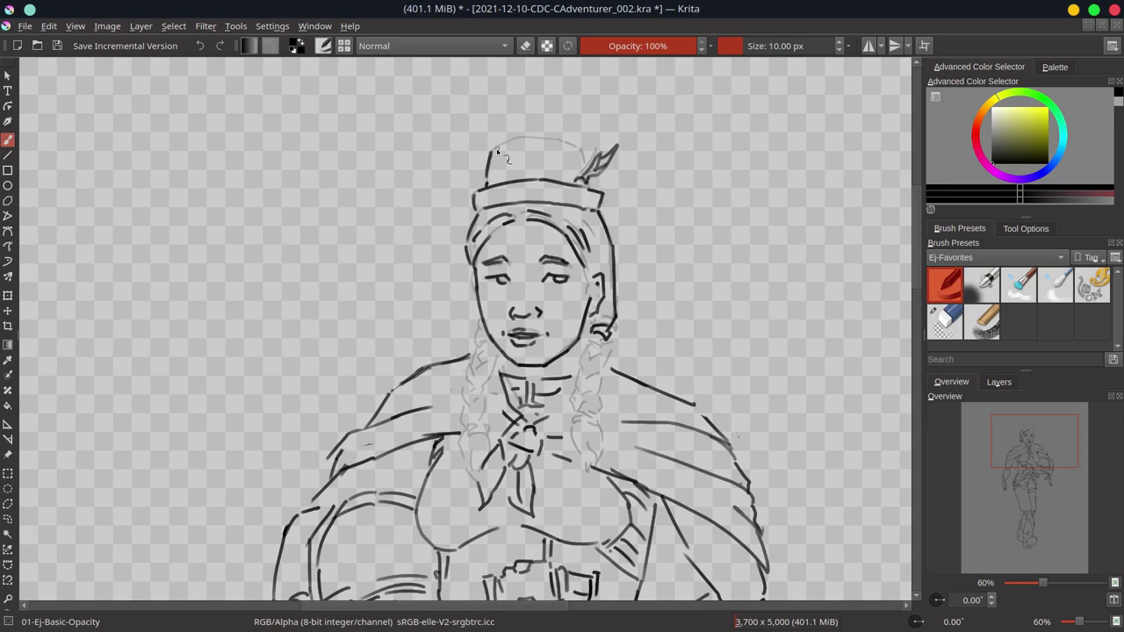
{"action": "left_click_drag", "start_coordinate": [497, 151], "coordinate": [580, 146]}
{"action": "key", "text": "ctrl+s"}
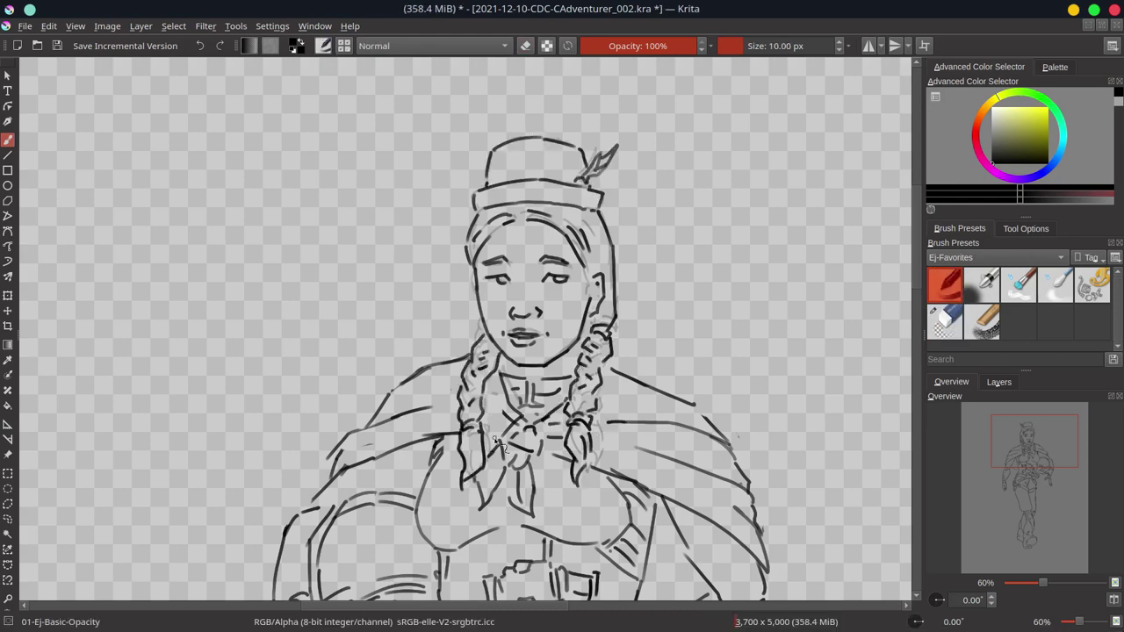
{"action": "key", "text": "ctrl+s"}
{"action": "key", "text": "minus"}
{"action": "key", "text": "minus"}
{"action": "key", "text": "minus"}
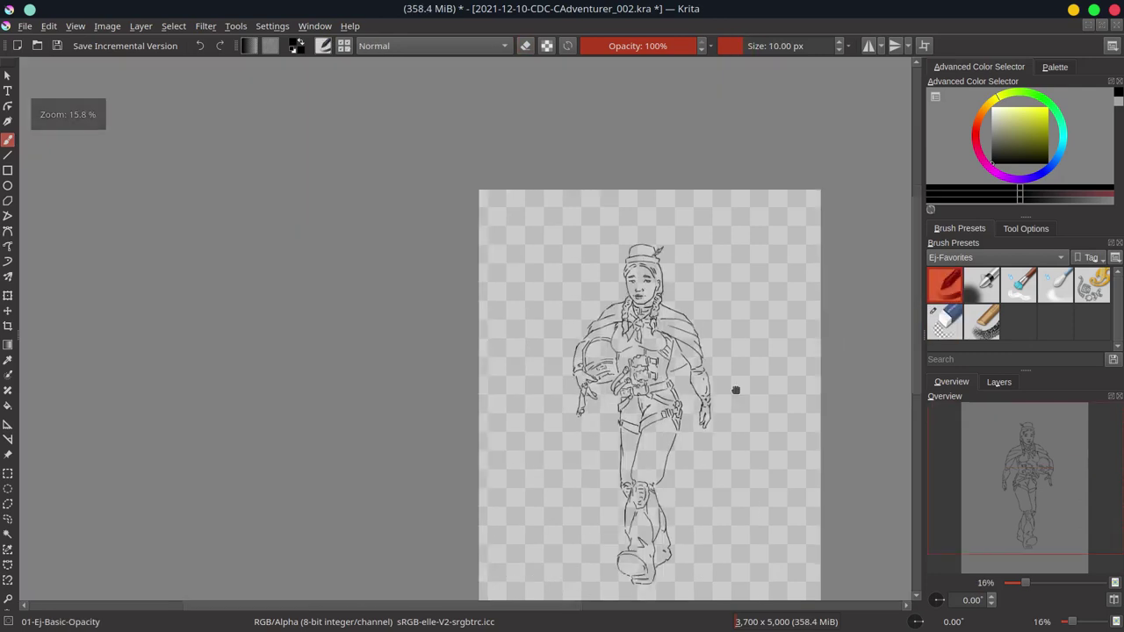
{"action": "scroll", "coordinate": [632, 240], "scroll_direction": "up", "scroll_amount": 2}
{"action": "scroll", "coordinate": [628, 219], "scroll_direction": "up", "scroll_amount": 2}
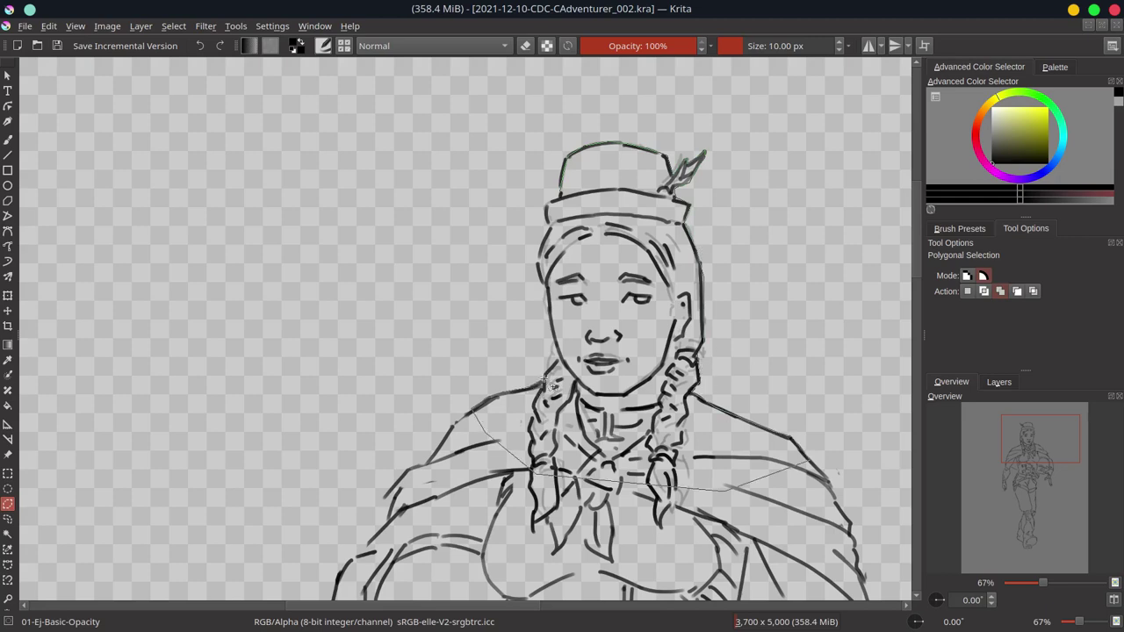
- Outline the figure's head, shoulders and left arm with polygon selection points
{"action": "left_click", "coordinate": [559, 206]}
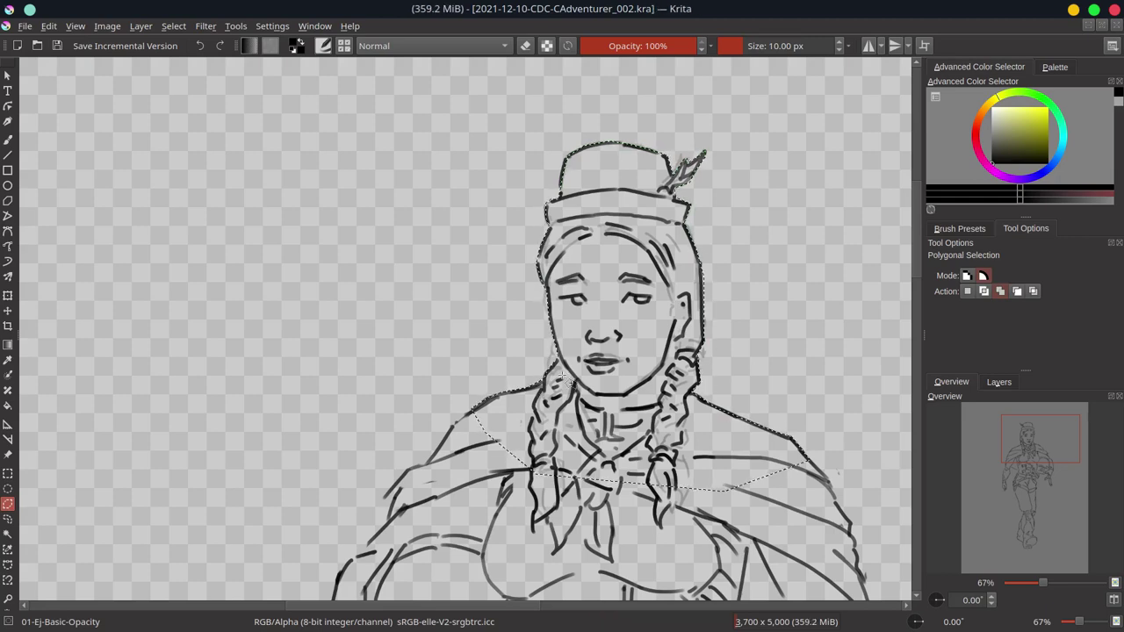
{"action": "scroll", "coordinate": [540, 368], "scroll_direction": "down", "scroll_amount": 4}
{"action": "scroll", "coordinate": [539, 295], "scroll_direction": "up", "scroll_amount": 4}
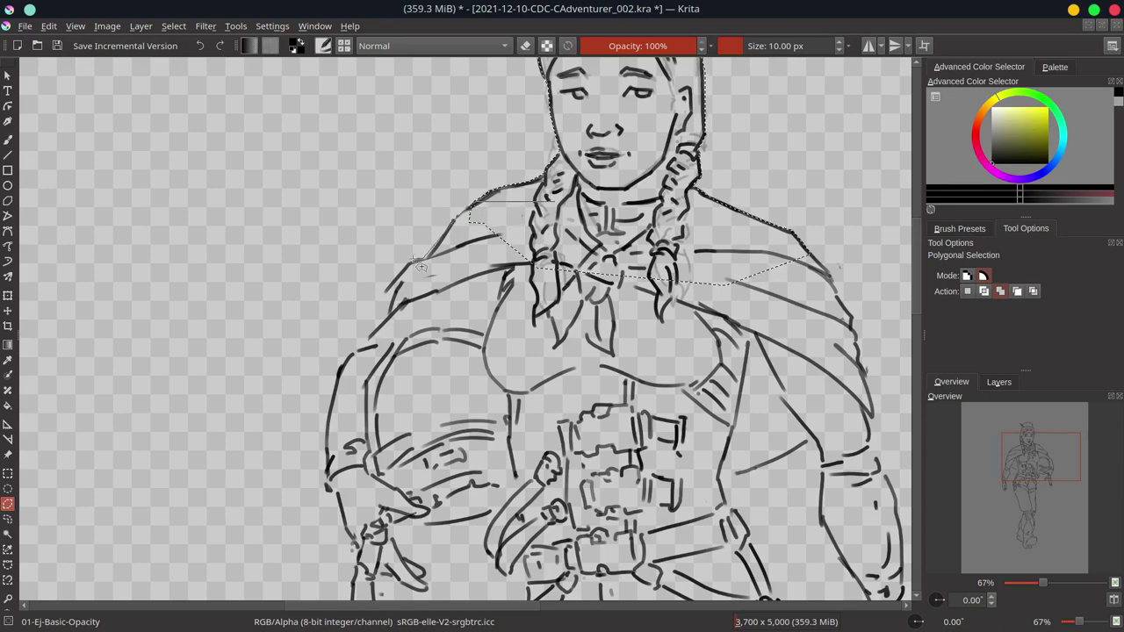
{"action": "left_click", "coordinate": [469, 203]}
{"action": "left_click", "coordinate": [408, 261]}
{"action": "left_click", "coordinate": [386, 315]}
{"action": "left_click", "coordinate": [348, 349]}
{"action": "scroll", "coordinate": [325, 455], "scroll_direction": "down", "scroll_amount": 2}
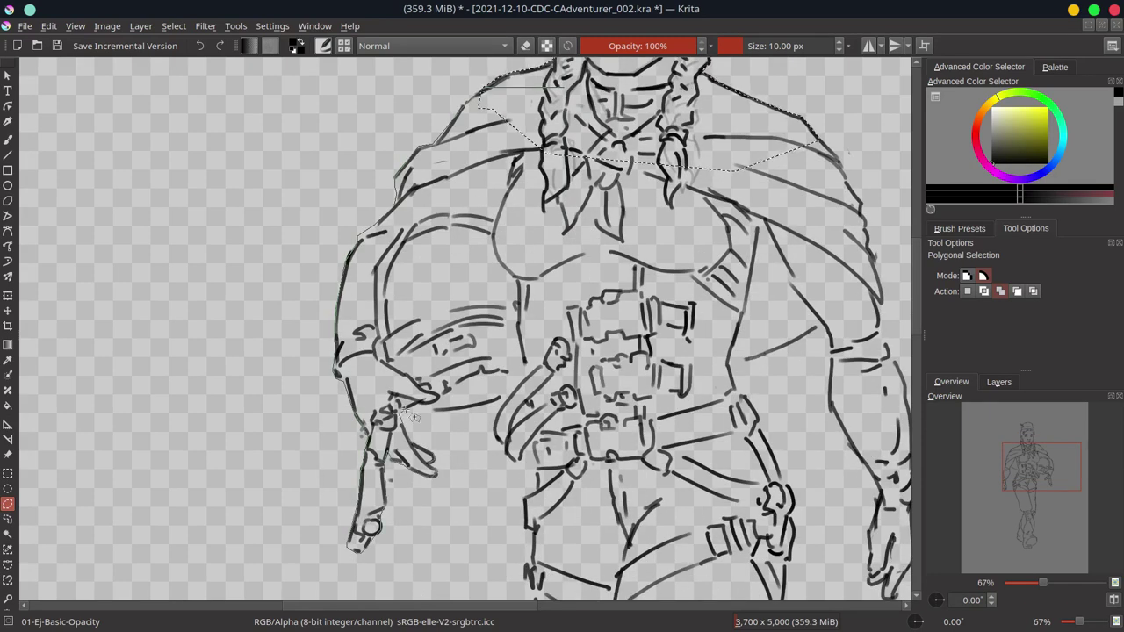
- Drop the selection, toggle eraser and inking brush, and restore the figure selection
{"action": "key", "text": "ctrl+shift+a"}
{"action": "key", "text": "e"}
{"action": "key", "text": "minus"}
{"action": "key", "text": "minus"}
{"action": "left_click", "coordinate": [937, 296]}
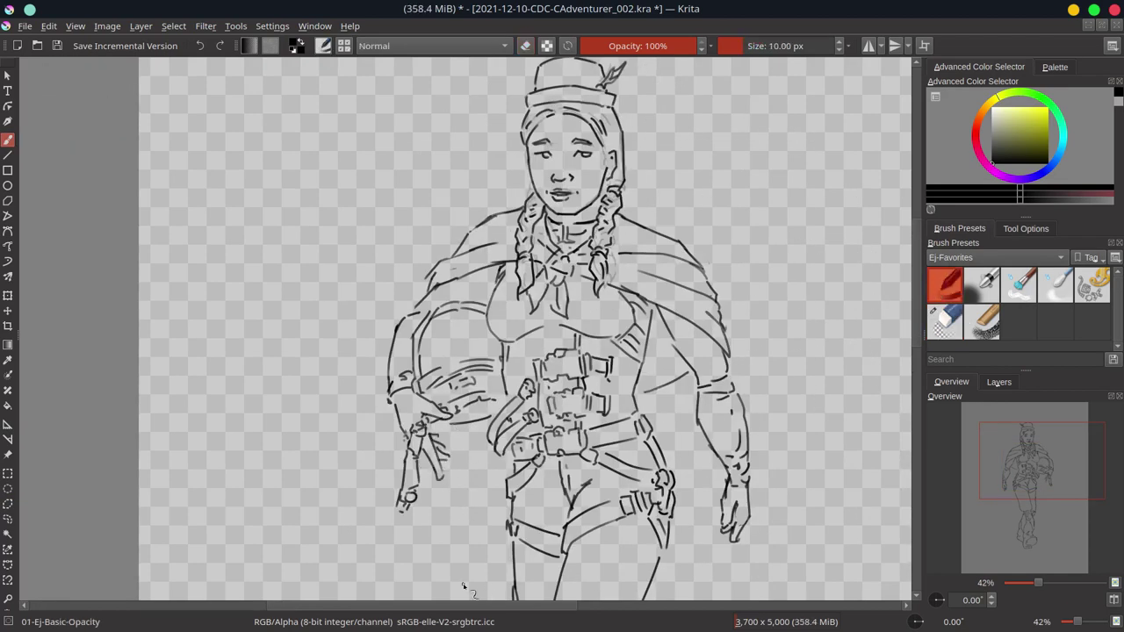
{"action": "left_click", "coordinate": [1026, 229]}
- Switch to polygonal selection in add mode and close the outline around the upper figure
{"action": "left_click", "coordinate": [8, 504]}
{"action": "key", "text": "ctrl+z"}
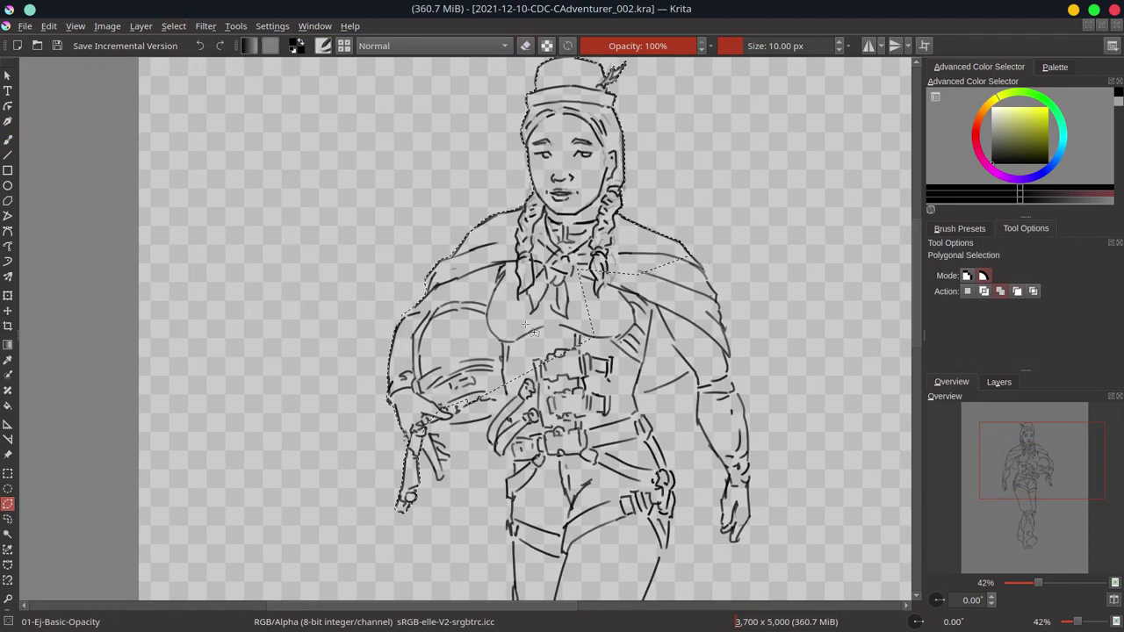
{"action": "key", "text": "shift"}
{"action": "key", "text": "plus"}
{"action": "key", "text": "plus"}
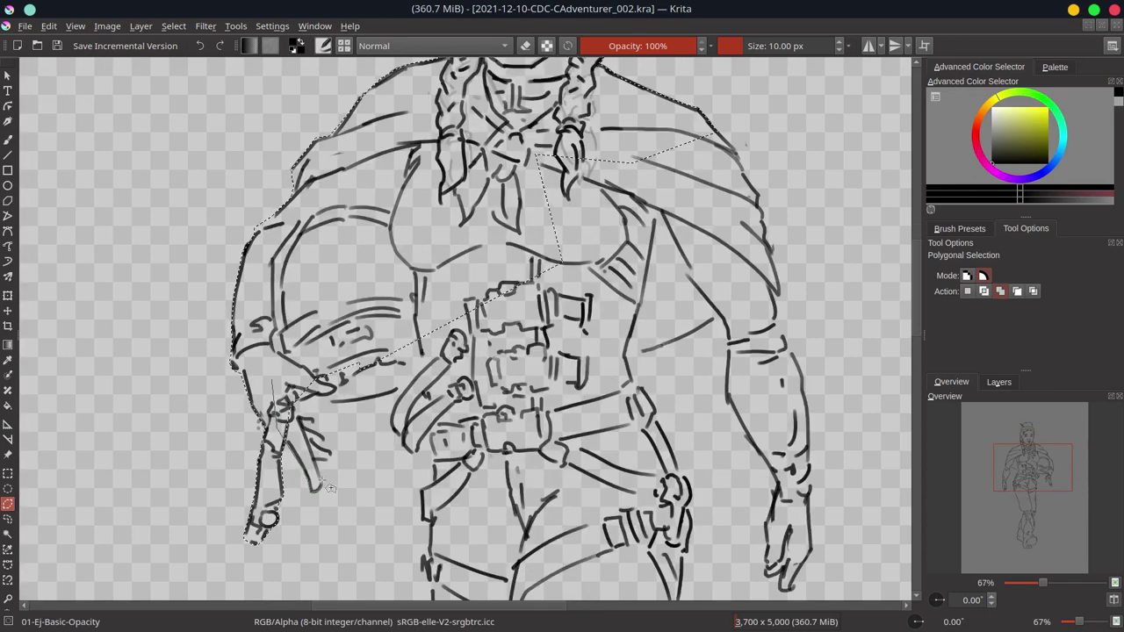
{"action": "double_click", "coordinate": [405, 399]}
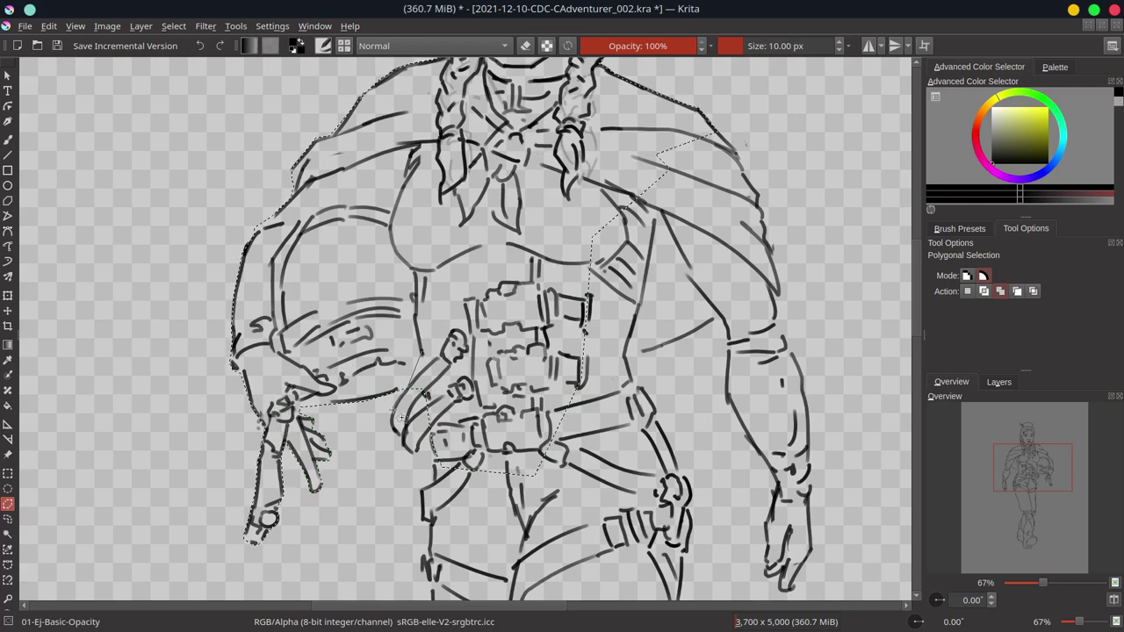
- Add the torso, belt, right arm and hand to the figure selection
{"action": "left_click", "coordinate": [587, 329]}
{"action": "left_click", "coordinate": [536, 474]}
{"action": "left_click", "coordinate": [436, 525]}
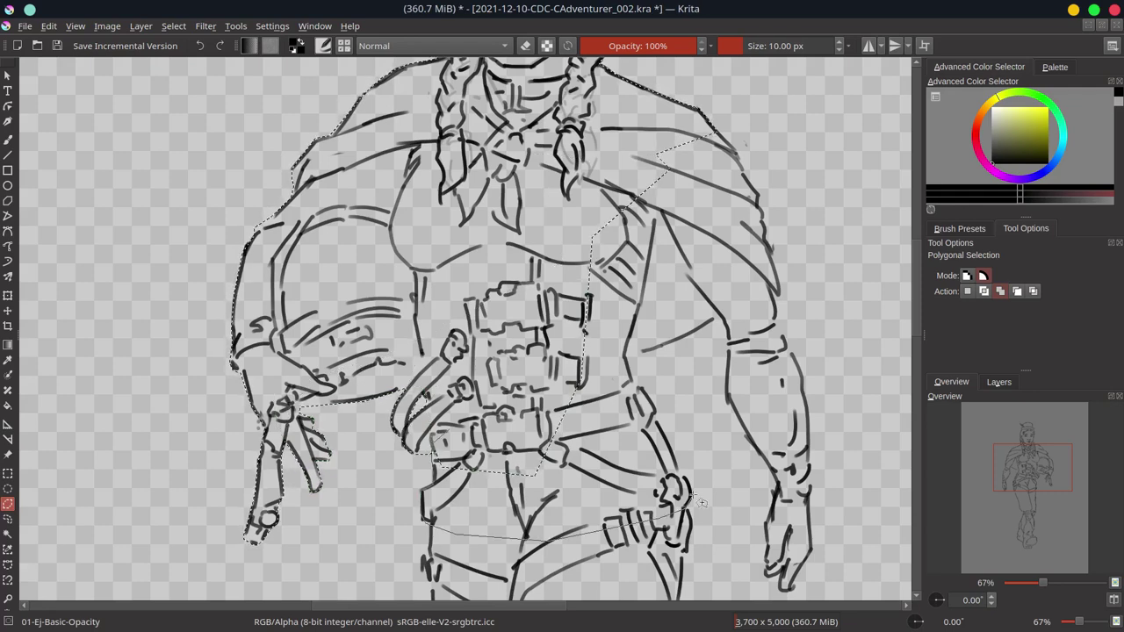
{"action": "left_click", "coordinate": [689, 504]}
{"action": "left_click", "coordinate": [624, 354]}
{"action": "left_click", "coordinate": [724, 325]}
{"action": "left_click", "coordinate": [773, 465]}
{"action": "left_click", "coordinate": [768, 570]}
{"action": "left_click", "coordinate": [808, 549]}
{"action": "double_click", "coordinate": [816, 467]}
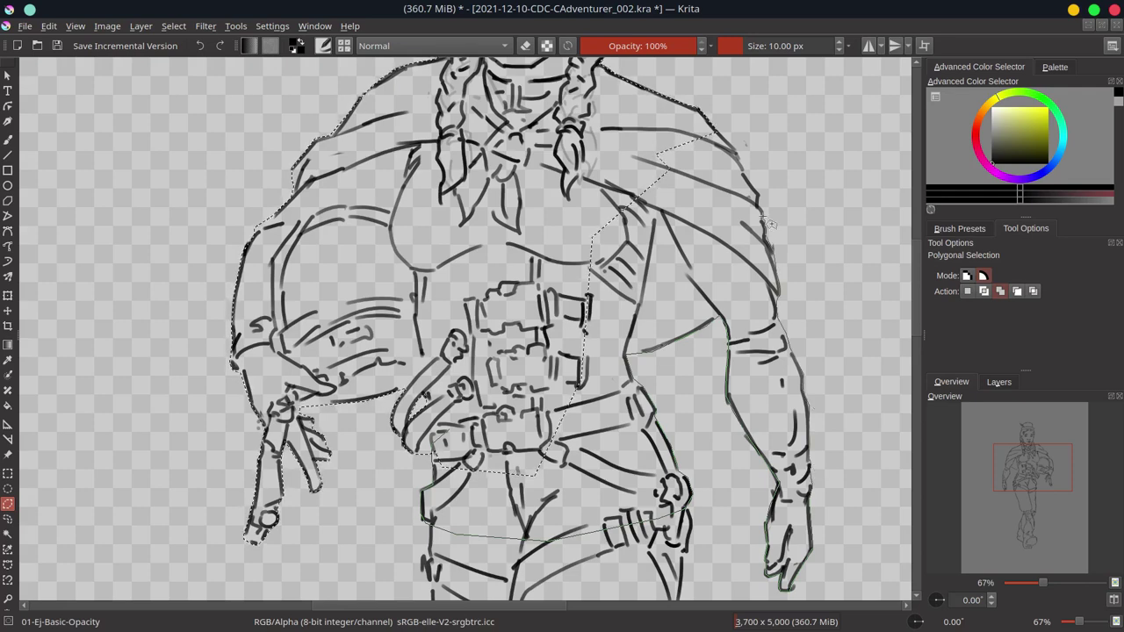
- Save progress and add the leg and boot to the figure selection
{"action": "key", "text": "ctrl+s"}
{"action": "scroll", "coordinate": [520, 126], "scroll_direction": "down", "scroll_amount": 5}
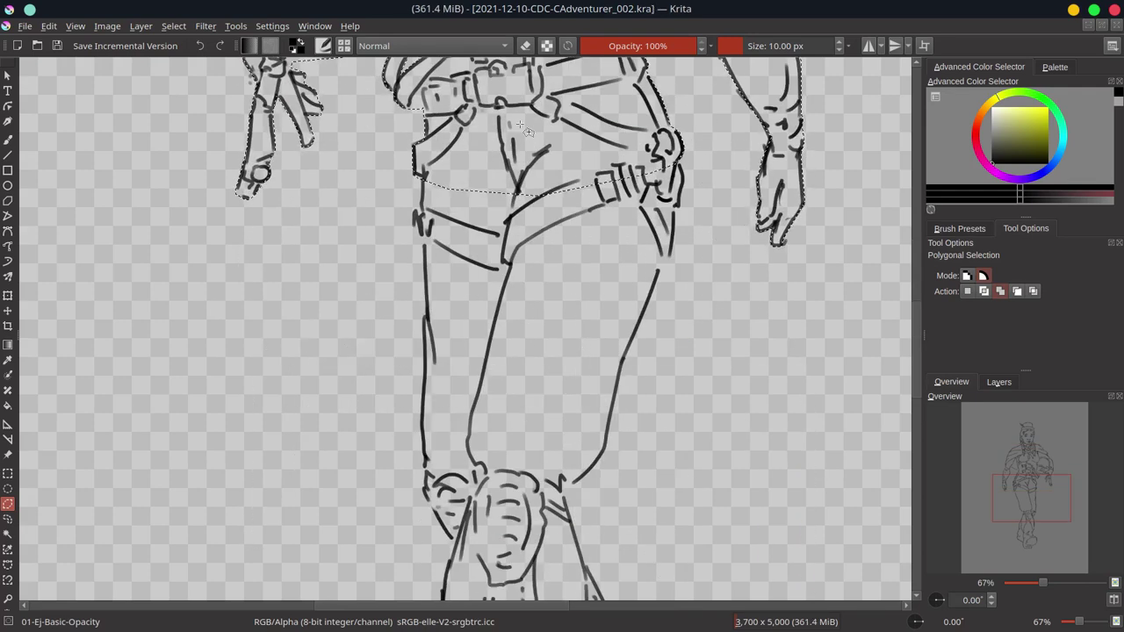
{"action": "left_click", "coordinate": [425, 178]}
{"action": "left_click", "coordinate": [415, 212]}
{"action": "left_click", "coordinate": [426, 362]}
{"action": "left_click", "coordinate": [423, 461]}
{"action": "left_click", "coordinate": [444, 596]}
{"action": "left_click", "coordinate": [588, 588]}
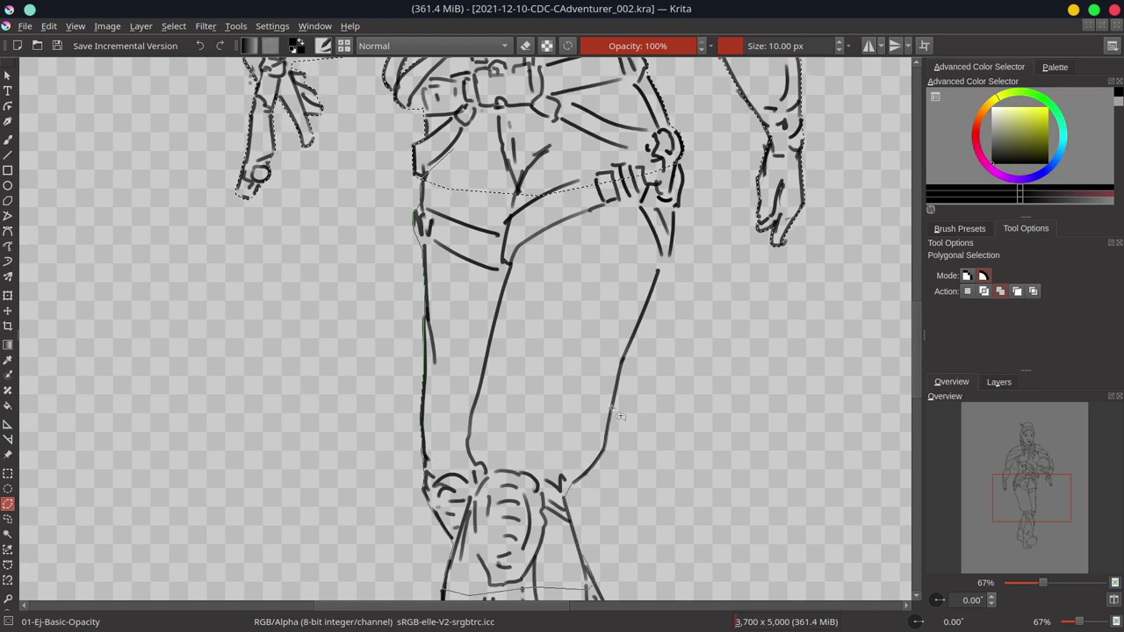
{"action": "left_click", "coordinate": [567, 488]}
{"action": "left_click", "coordinate": [671, 250]}
{"action": "scroll", "coordinate": [484, 255], "scroll_direction": "down", "scroll_amount": 4}
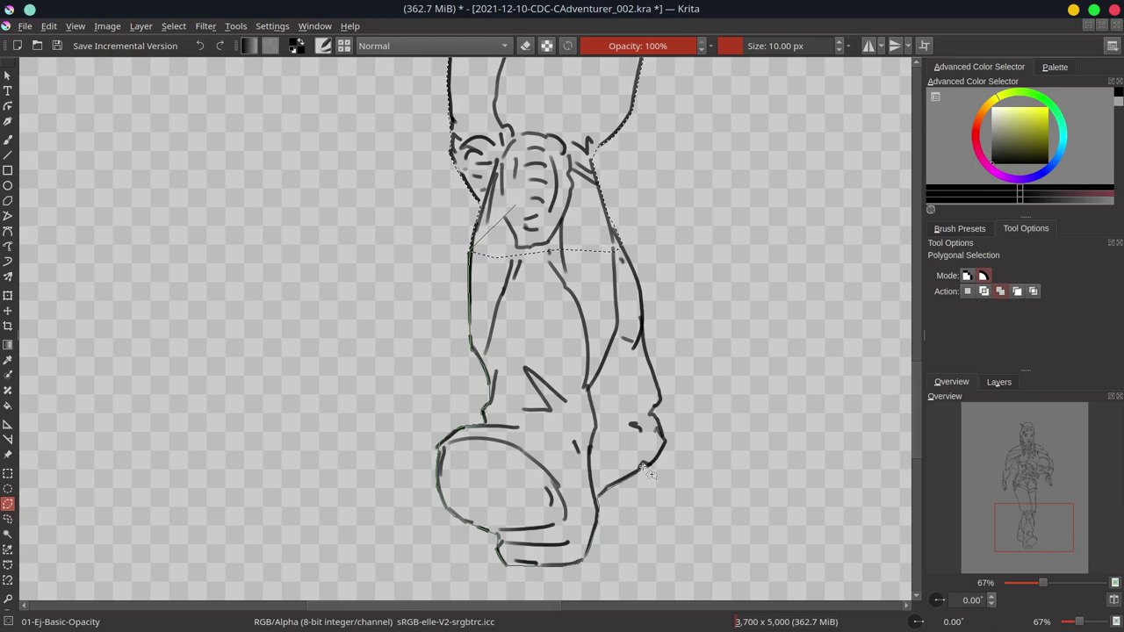
{"action": "double_click", "coordinate": [672, 410]}
- Invert the selection, clear everything outside the figure on the sketch layer, and duplicate it
{"action": "key", "text": "2"}
{"action": "left_click", "coordinate": [998, 382]}
{"action": "key", "text": "ctrl+shift+i"}
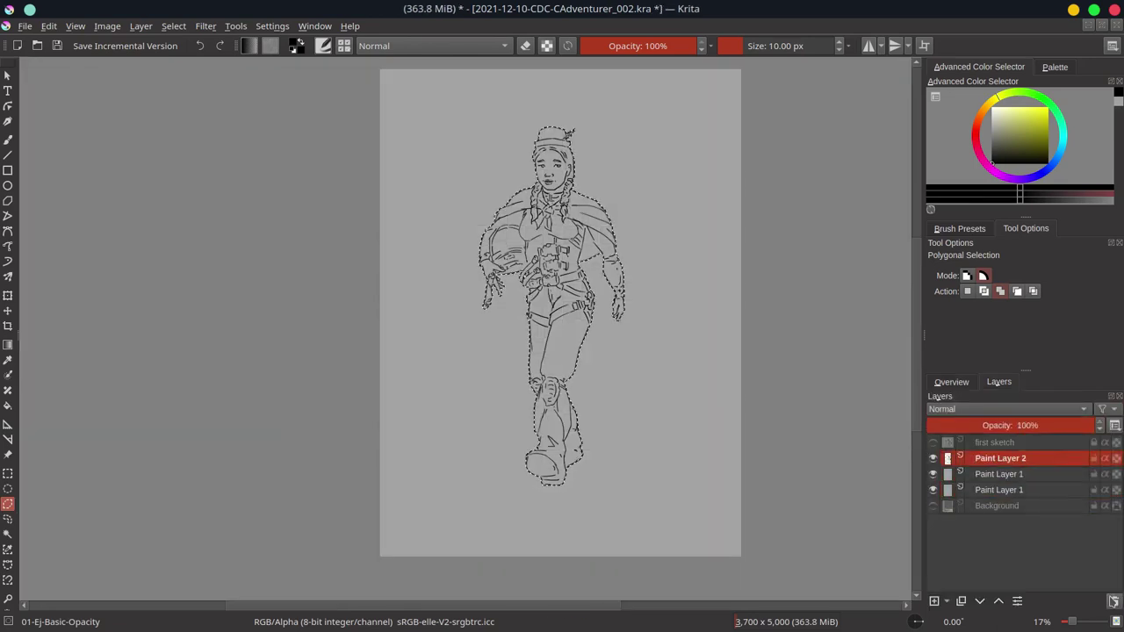
{"action": "left_click", "coordinate": [1000, 474]}
{"action": "left_click", "coordinate": [48, 25]}
{"action": "left_click", "coordinate": [67, 255]}
{"action": "key", "text": "ctrl+j"}
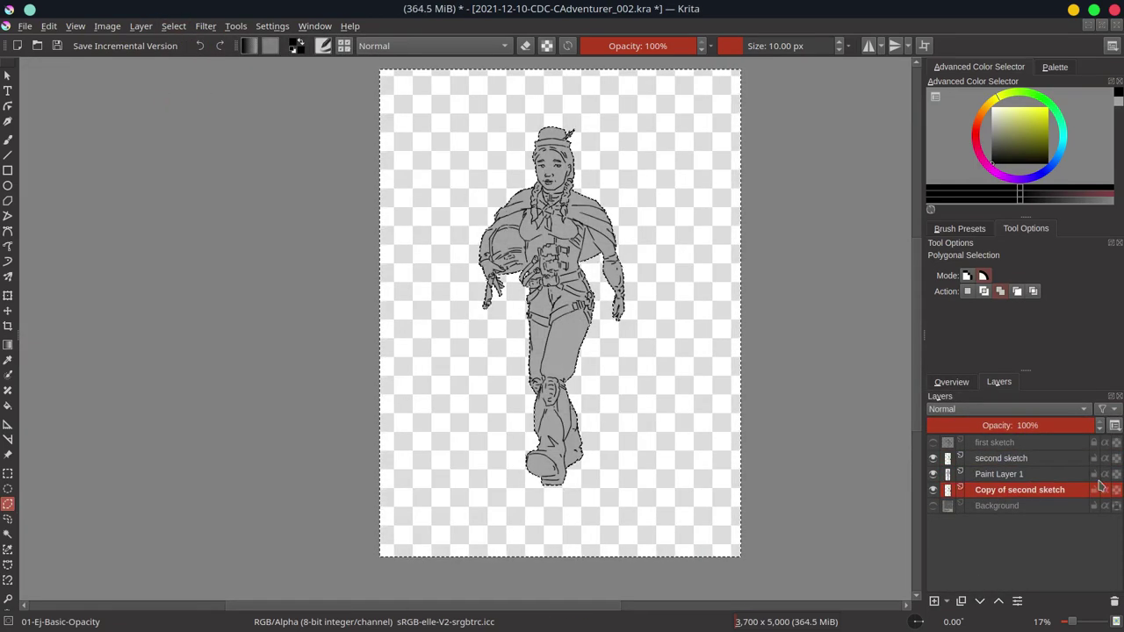
{"action": "scroll", "coordinate": [294, 277], "scroll_direction": "down", "scroll_amount": 2}
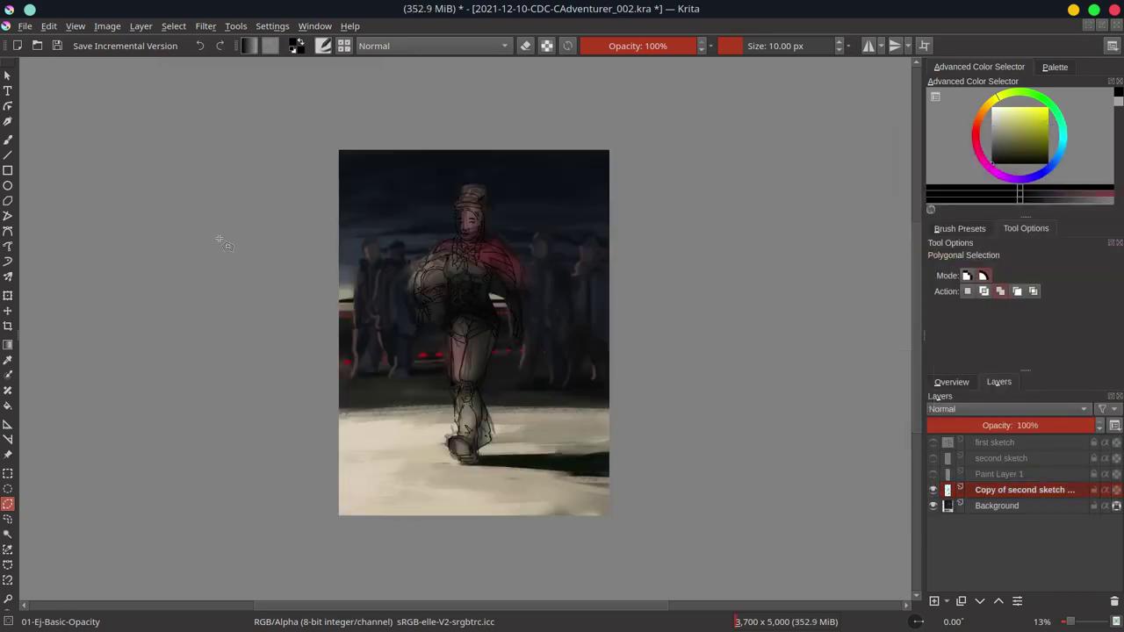
- Reselect the figure's outline and make the Background layer active
{"action": "left_click", "coordinate": [173, 26]}
{"action": "left_click", "coordinate": [219, 77]}
{"action": "left_click", "coordinate": [1009, 506]}
- Save, then alternate Airbrush-Soft and Chalk Grainy brushes while sampling reds, blues and greens
{"action": "key", "text": "ctrl+s"}
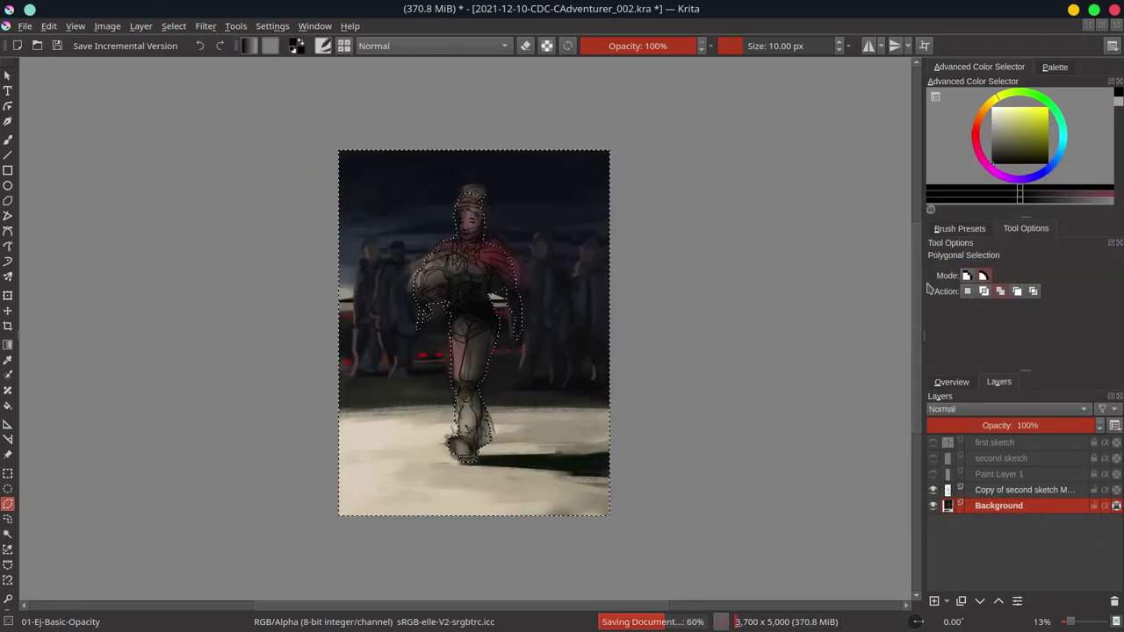
{"action": "key", "text": "b"}
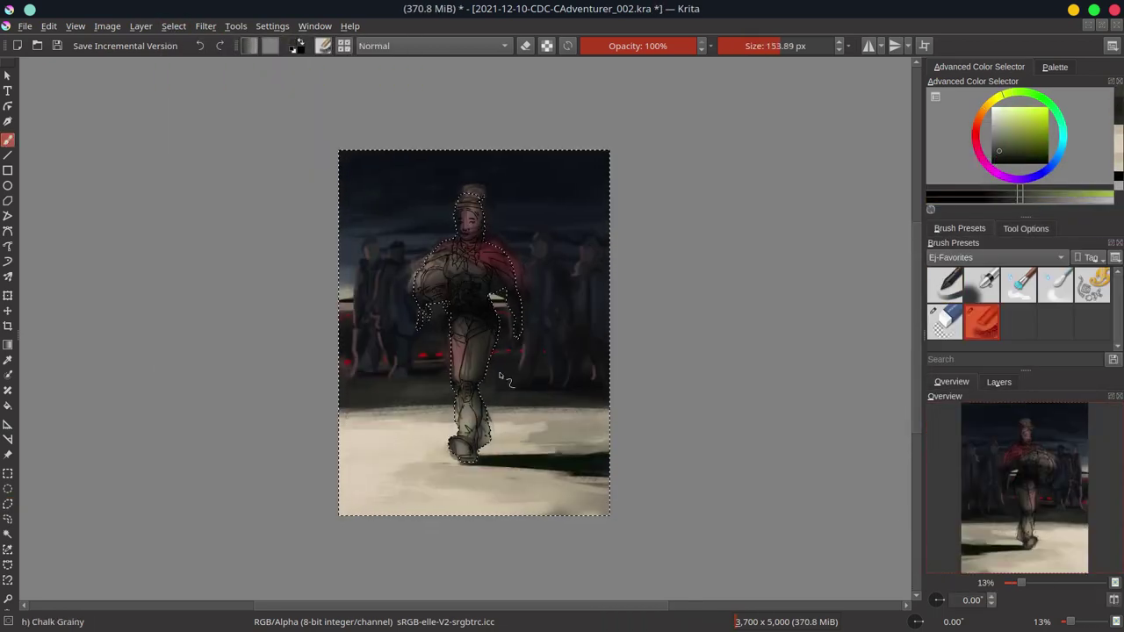
{"action": "key", "text": "slash"}
{"action": "left_click", "coordinate": [446, 352], "text": "ctrl"}
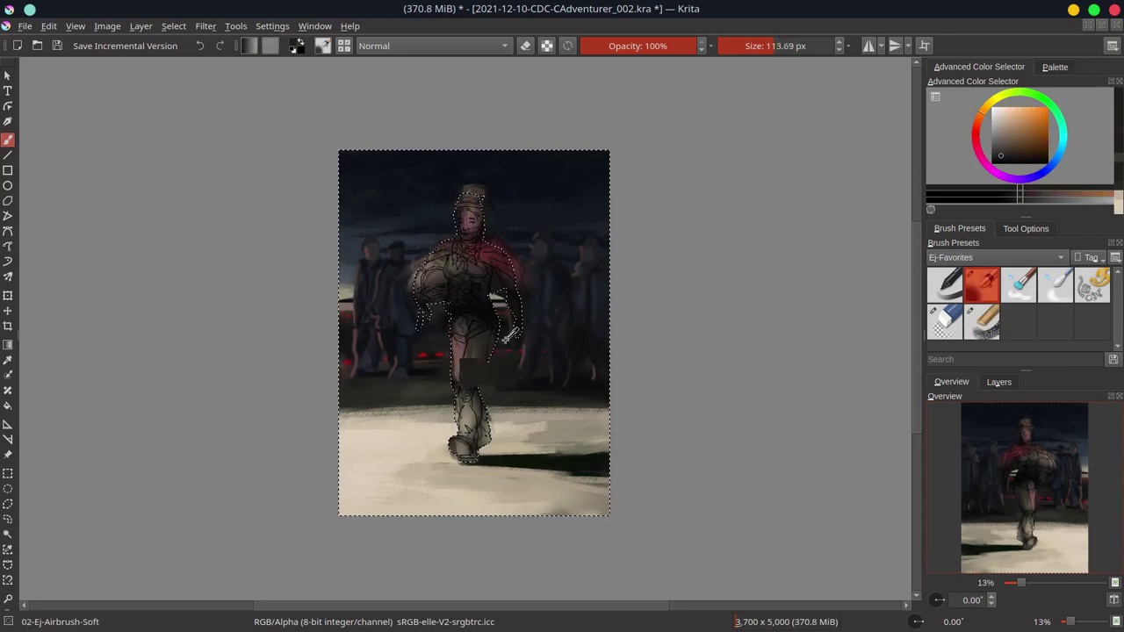
{"action": "left_click", "coordinate": [563, 383], "text": "ctrl"}
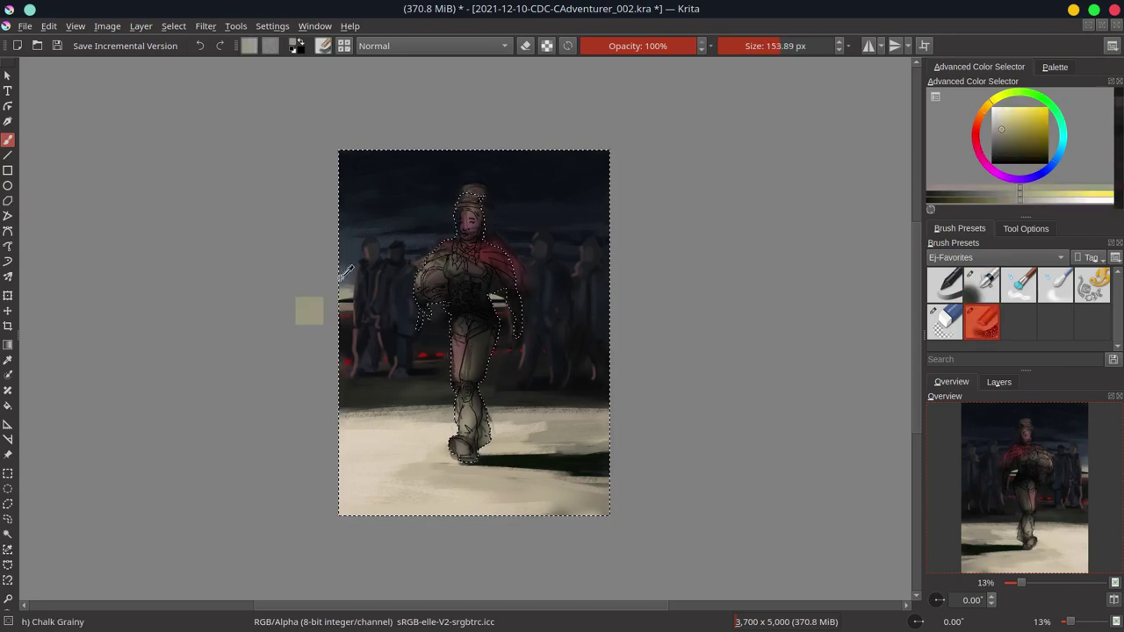
{"action": "left_click", "coordinate": [535, 244], "text": "ctrl"}
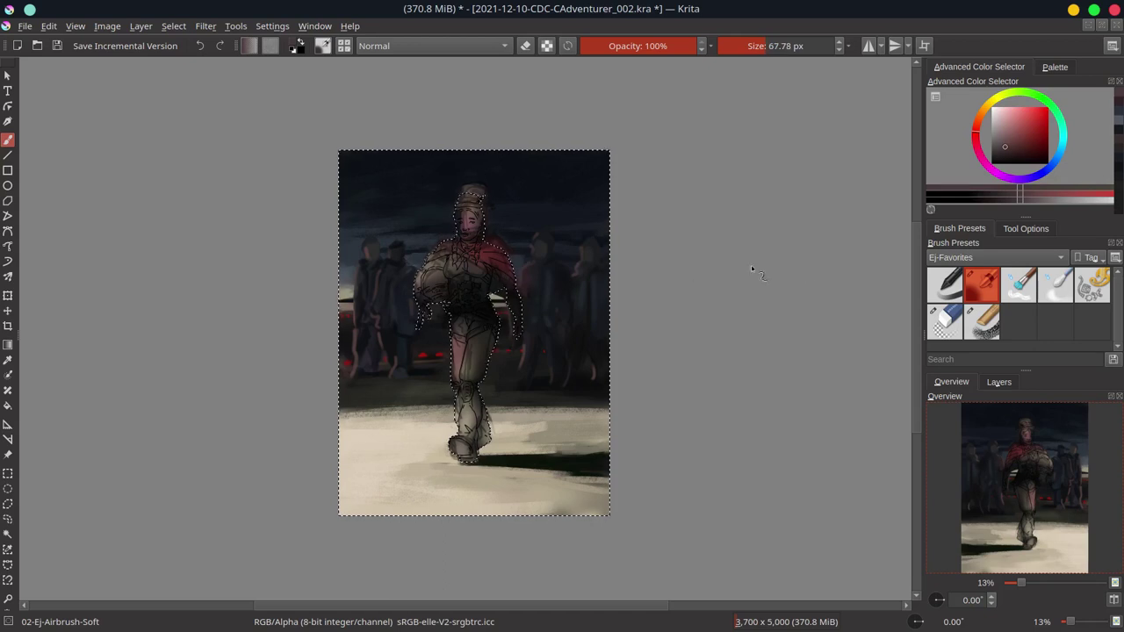
{"action": "key", "text": "slash"}
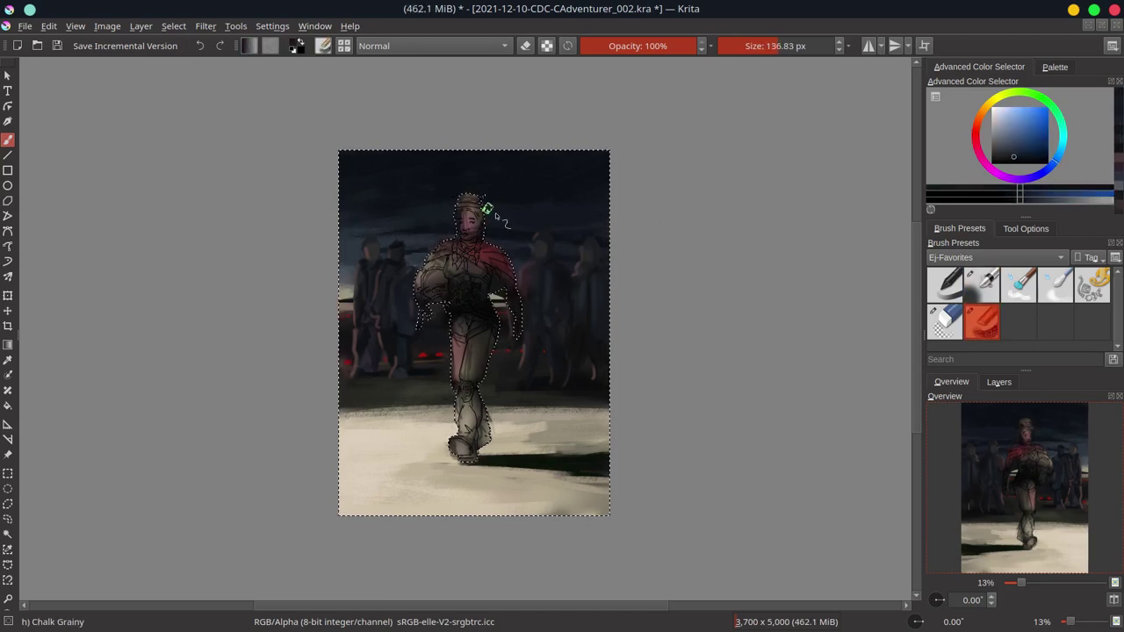
{"action": "left_click", "coordinate": [498, 295], "text": "ctrl"}
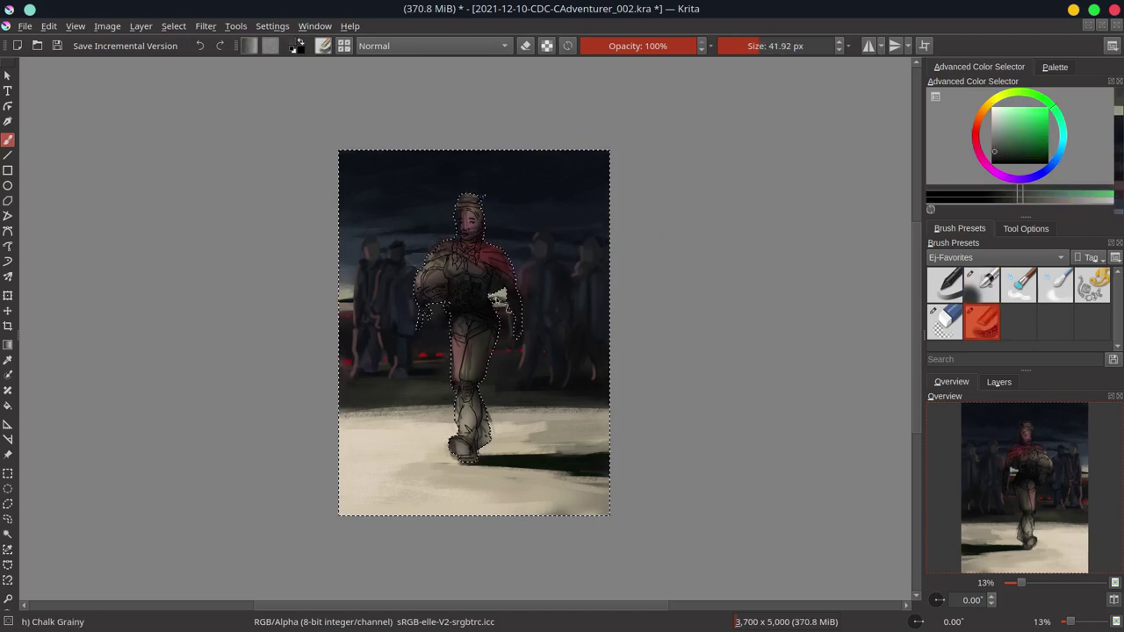
{"action": "left_click", "coordinate": [440, 318], "text": "ctrl"}
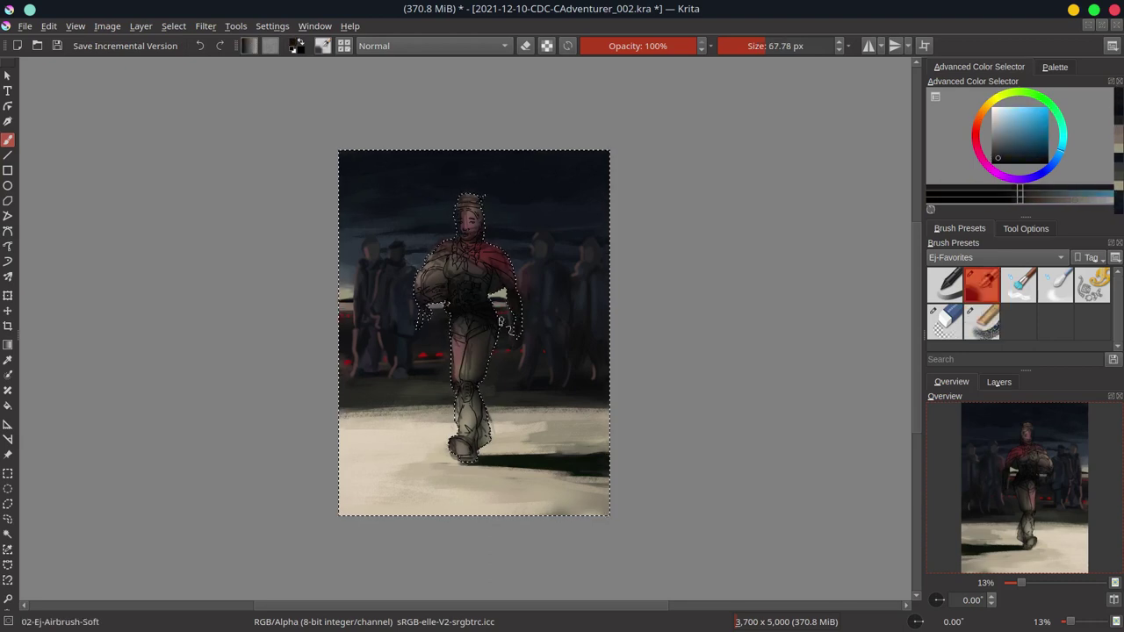
- Paint lighter tones over the left arm and ball, enlarging the brush to about 174 px
{"action": "key", "text": "slash"}
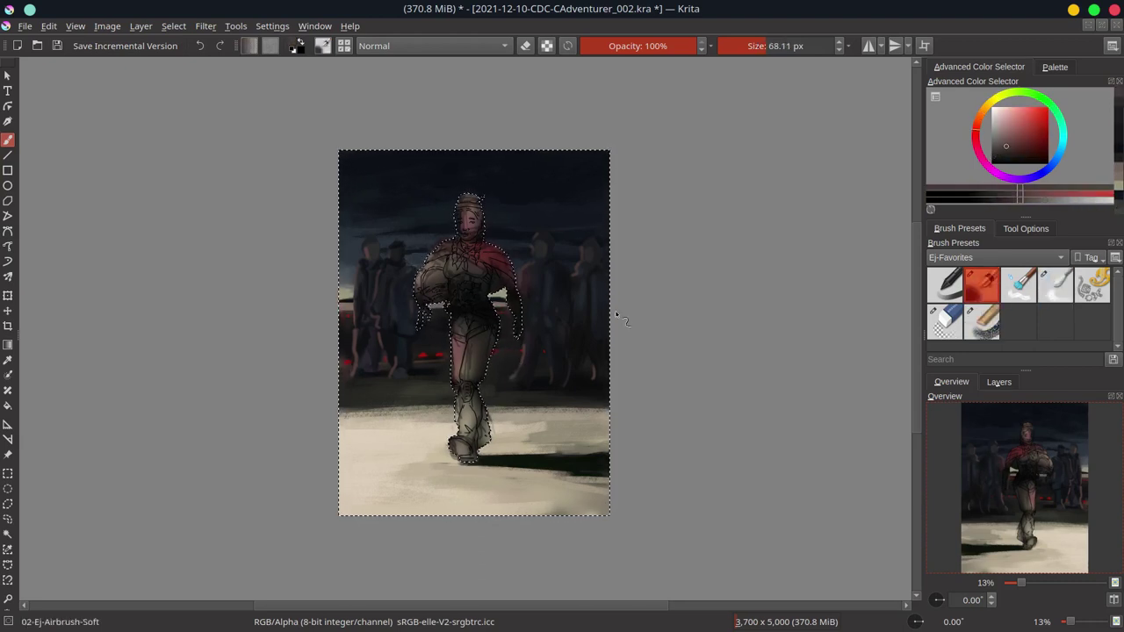
{"action": "key", "text": "slash"}
{"action": "left_click", "coordinate": [527, 450], "text": "ctrl"}
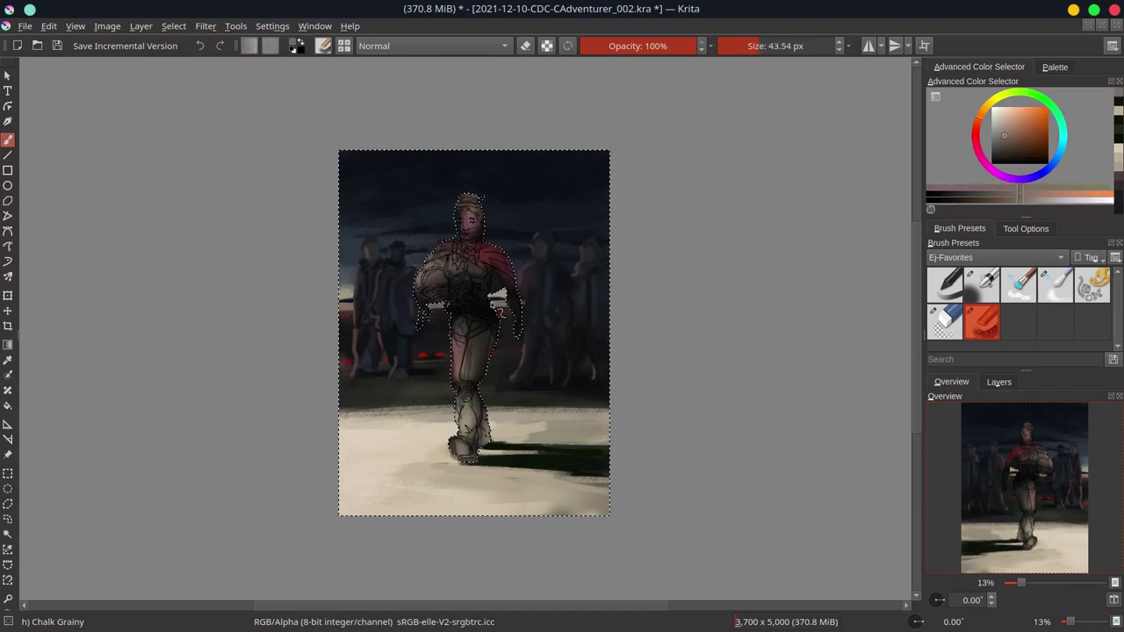
{"action": "key", "text": "slash"}
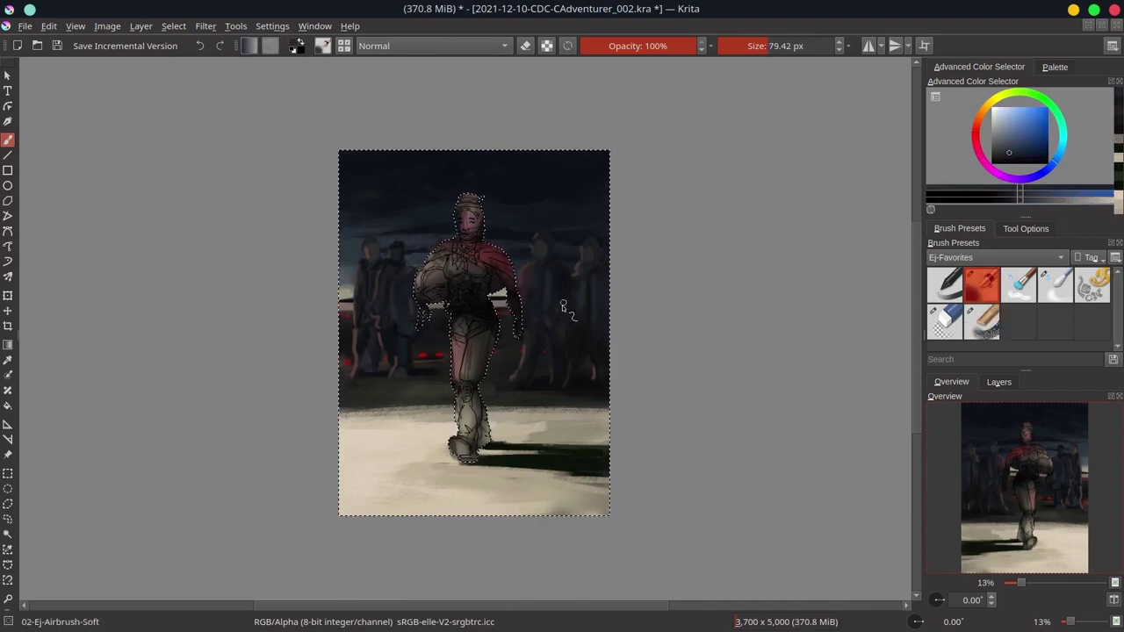
{"action": "key", "text": "slash"}
{"action": "left_click", "coordinate": [437, 273], "text": "ctrl"}
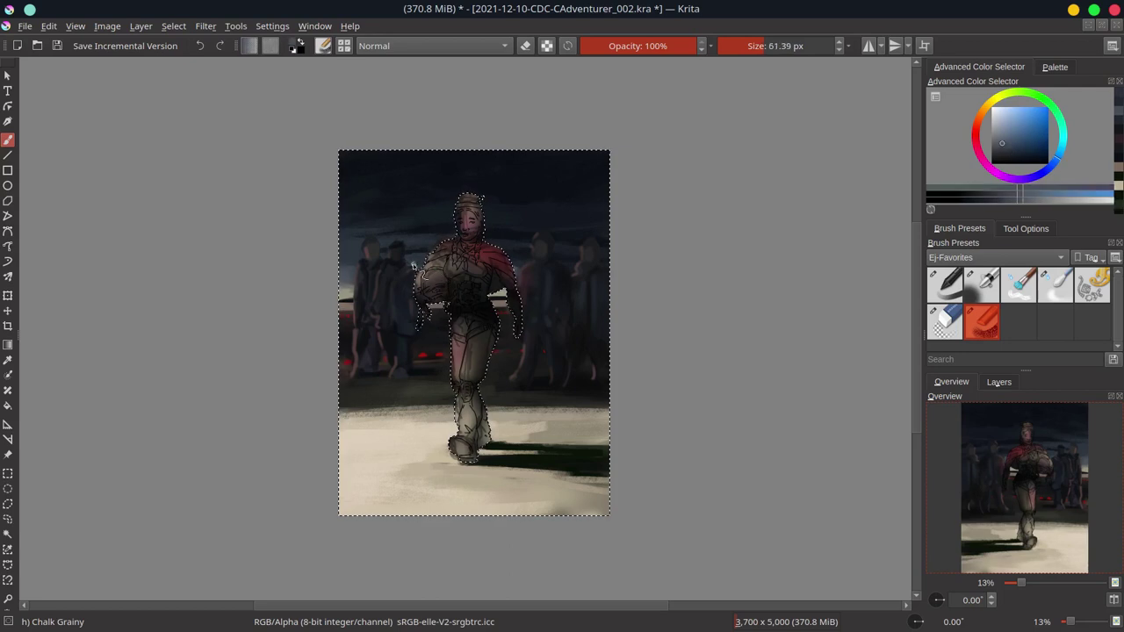
{"action": "left_click_drag", "start_coordinate": [437, 273], "coordinate": [425, 294]}
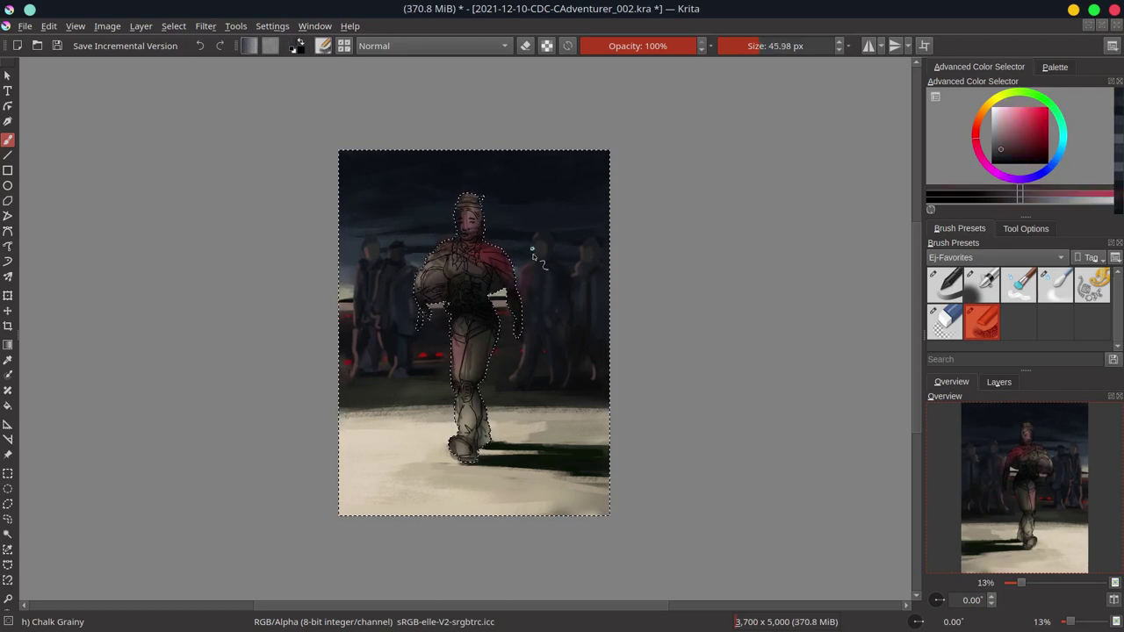
{"action": "left_click_drag", "start_coordinate": [530, 249], "coordinate": [424, 200]}
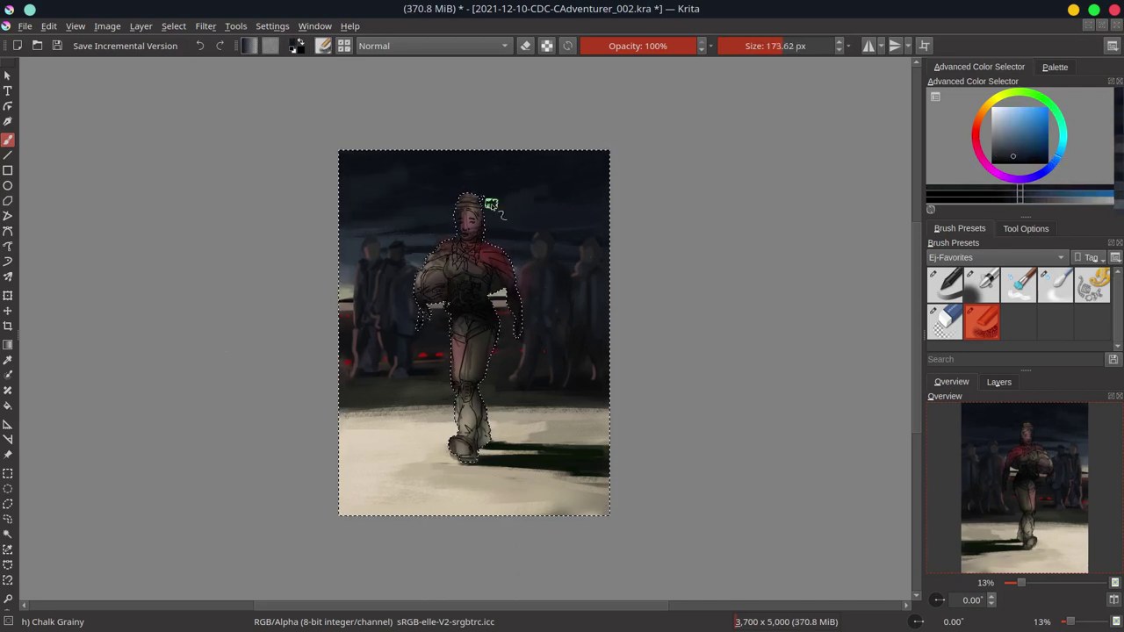
{"action": "left_click", "coordinate": [407, 193], "text": "ctrl"}
- Extend the selection around the crowd figures on the right and left of the walker
{"action": "left_click", "coordinate": [568, 241], "text": "ctrl"}
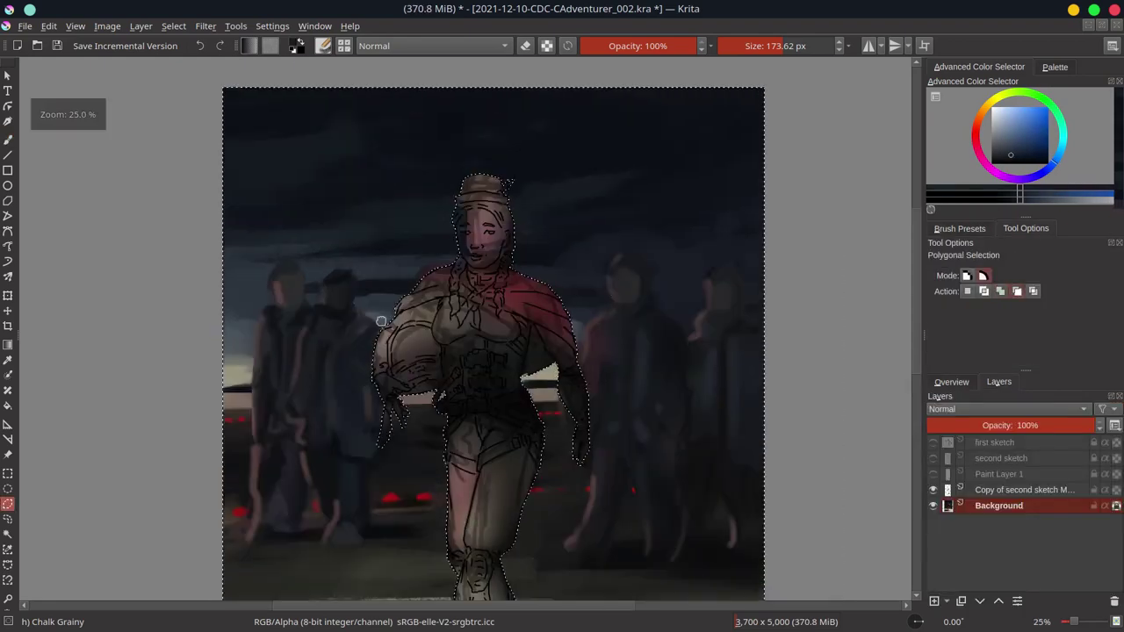
{"action": "left_click", "coordinate": [579, 362]}
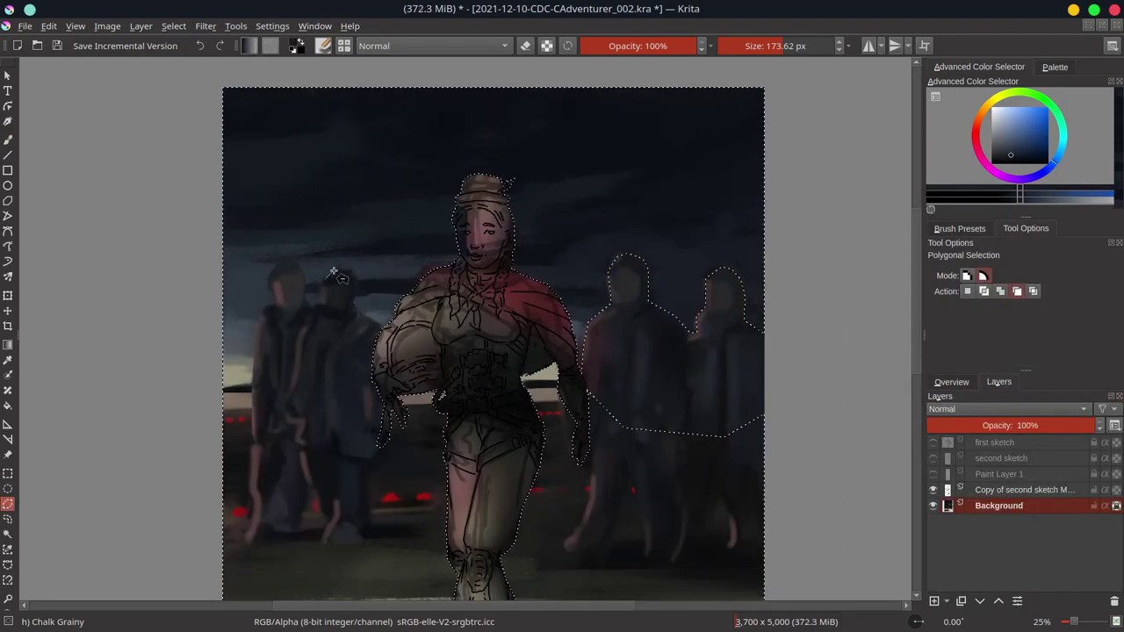
{"action": "left_click", "coordinate": [273, 263]}
{"action": "left_click", "coordinate": [351, 277]}
{"action": "left_click", "coordinate": [382, 334]}
{"action": "left_click", "coordinate": [334, 444]}
{"action": "double_click", "coordinate": [259, 364]}
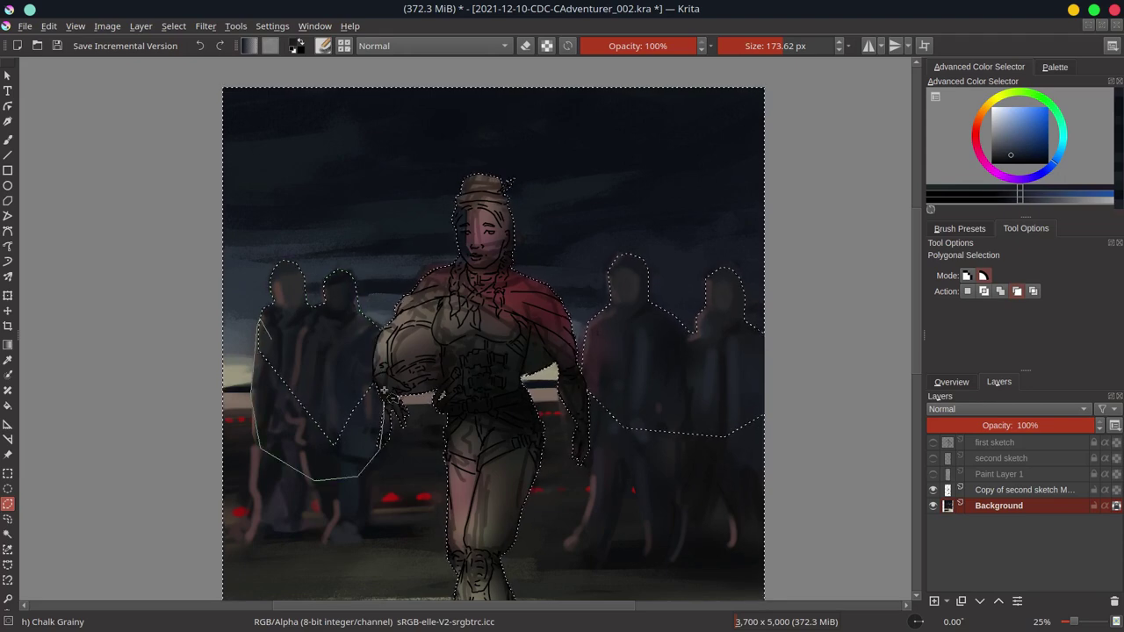
- Shrink the Airbrush-Soft brush to about 88 px and sample a dark yellow
{"action": "key", "text": "bracketleft"}
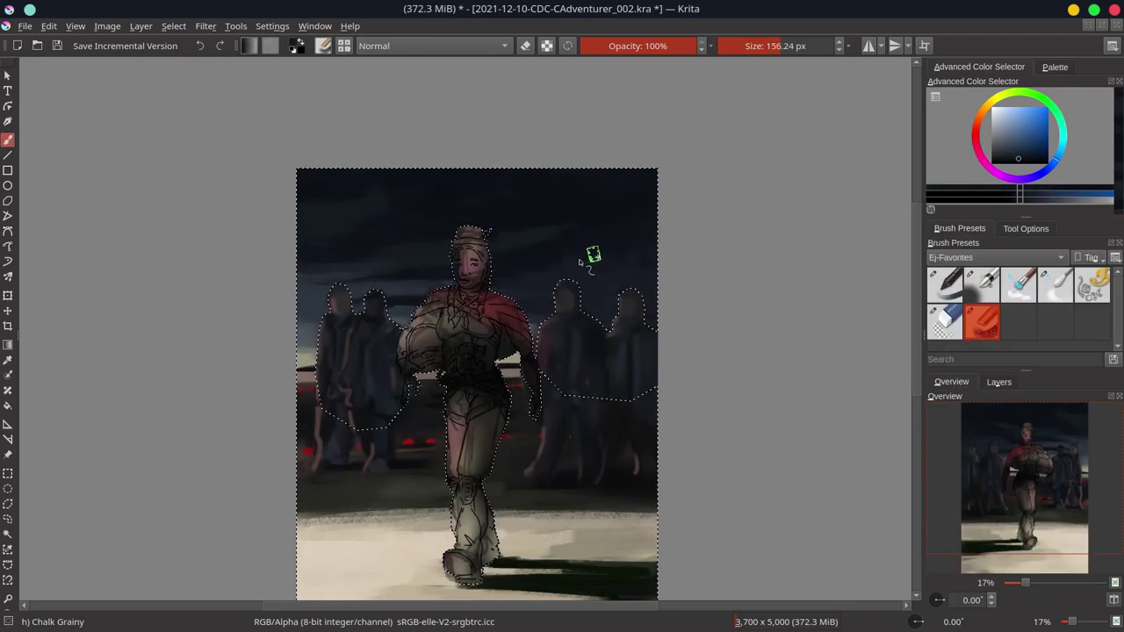
{"action": "left_click_drag", "start_coordinate": [594, 251], "coordinate": [410, 299]}
{"action": "key", "text": "bracketleft"}
{"action": "key", "text": "bracketleft"}
{"action": "key", "text": "bracketleft"}
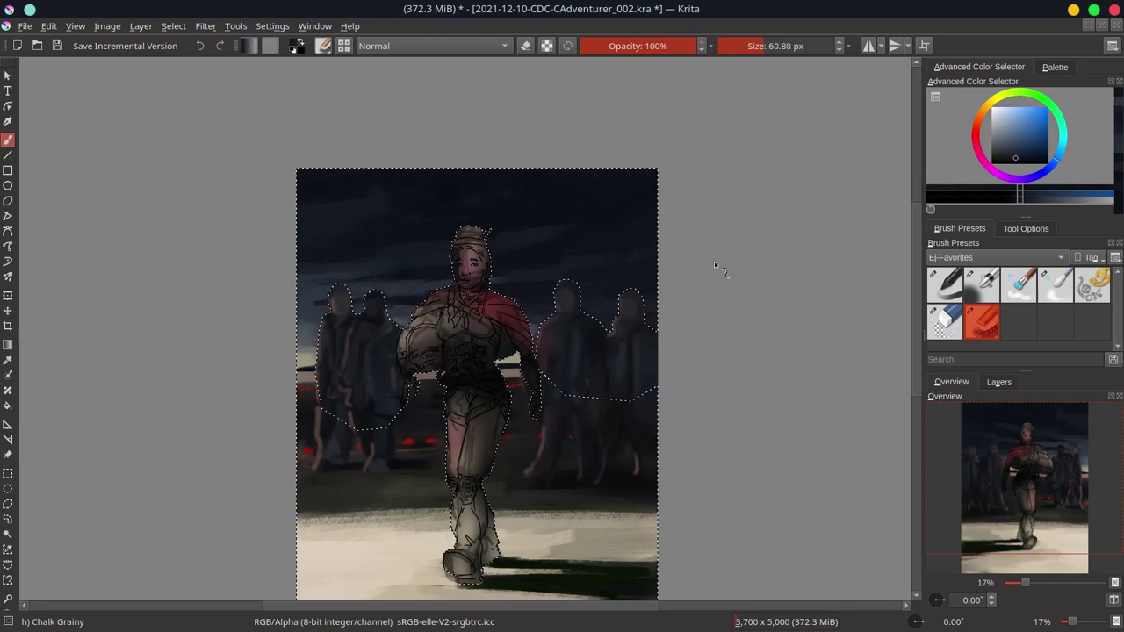
{"action": "key", "text": "slash"}
{"action": "left_click", "coordinate": [460, 414], "text": "ctrl"}
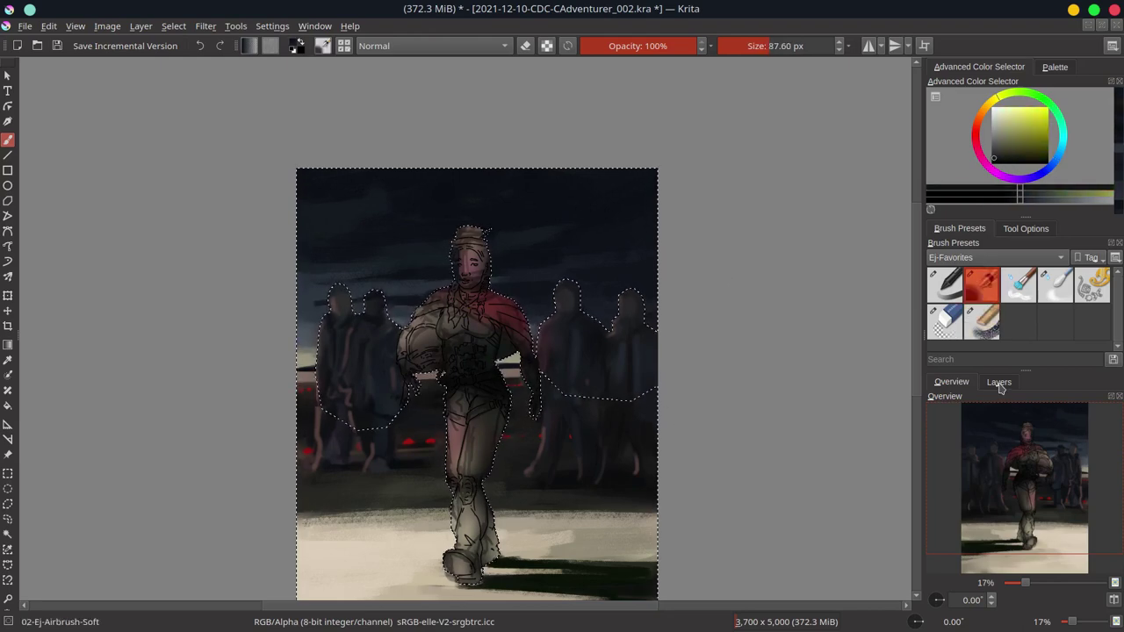
- Add another polygon outline around the left crowd and return to a 39 px brush
{"action": "key", "text": "ctrl+shift+r"}
{"action": "left_click", "coordinate": [562, 354]}
{"action": "left_click", "coordinate": [536, 368]}
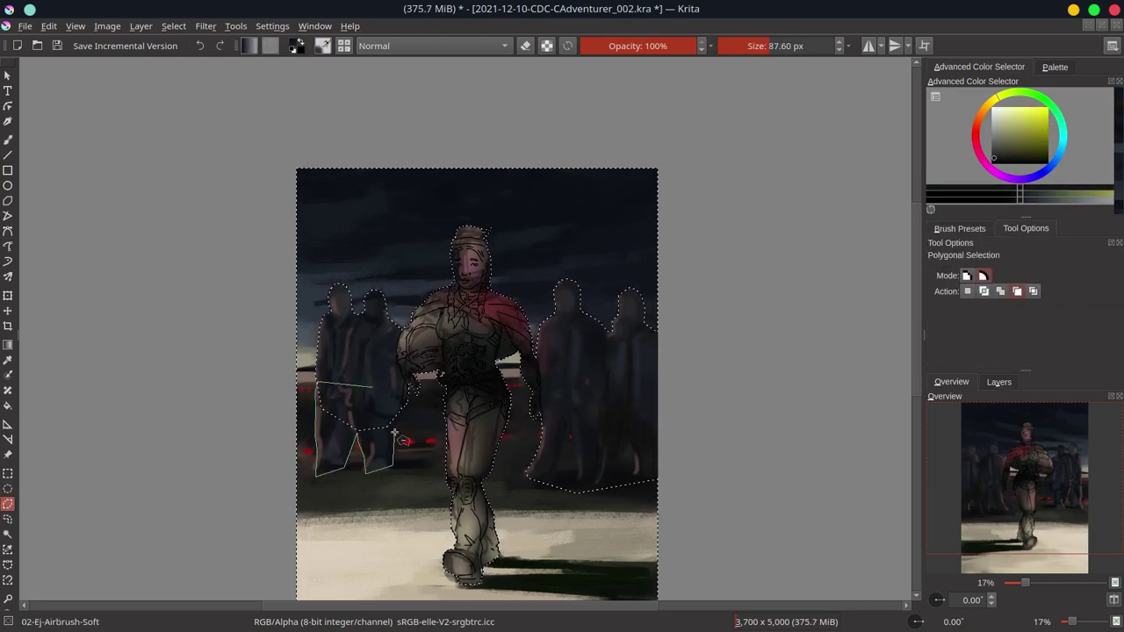
{"action": "double_click", "coordinate": [394, 431]}
{"action": "key", "text": "b"}
{"action": "key", "text": "bracketleft"}
{"action": "key", "text": "bracketleft"}
{"action": "key", "text": "bracketleft"}
- Sample orange-brown, dark blue and red tones, settling on a darker desaturated red
{"action": "left_click", "coordinate": [509, 383], "text": "ctrl"}
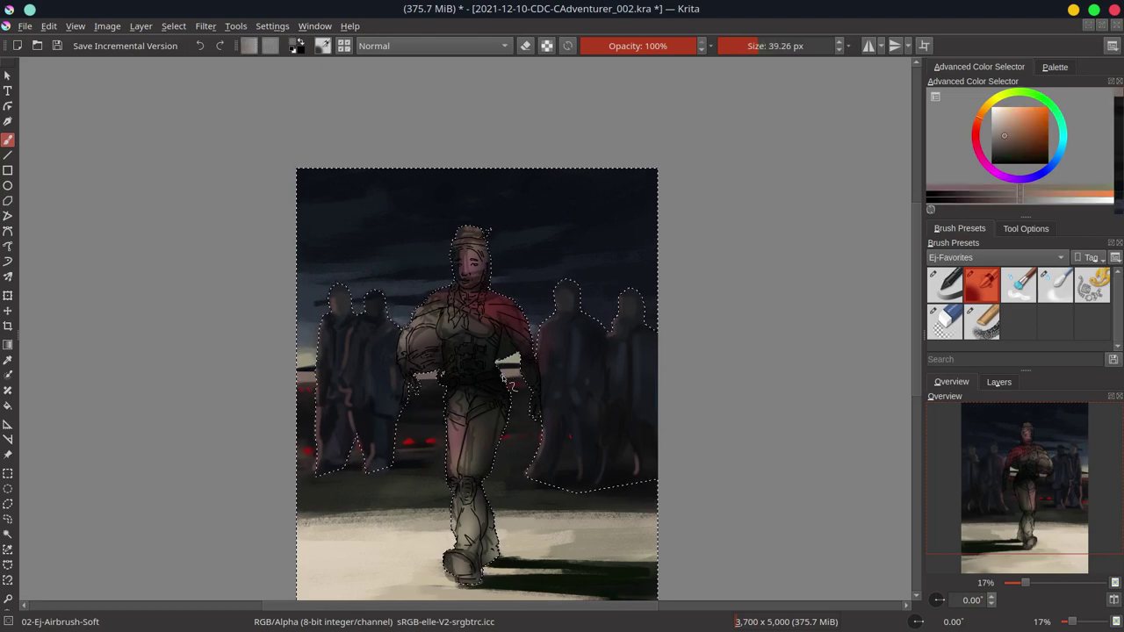
{"action": "key", "text": "bracketright"}
{"action": "key", "text": "bracketright"}
{"action": "key", "text": "bracketright"}
{"action": "left_click", "coordinate": [307, 443], "text": "ctrl"}
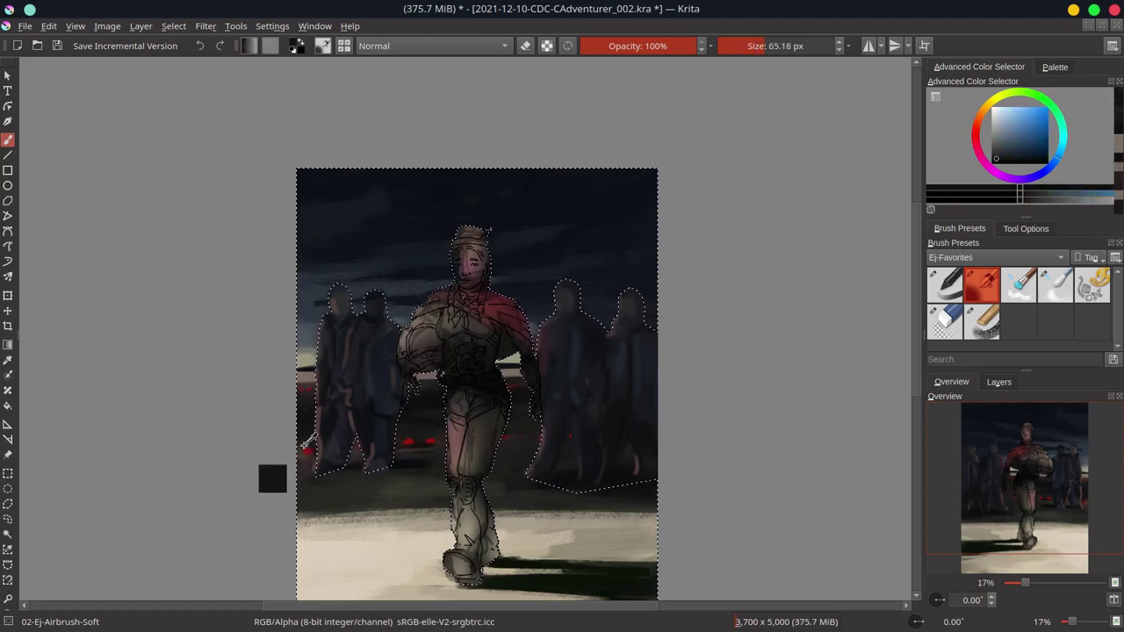
{"action": "key", "text": "bracketleft"}
{"action": "key", "text": "bracketleft"}
{"action": "key", "text": "bracketleft"}
{"action": "left_click", "coordinate": [417, 392], "text": "ctrl"}
{"action": "key", "text": "bracketright"}
{"action": "key", "text": "bracketright"}
{"action": "left_click", "coordinate": [358, 449], "text": "ctrl"}
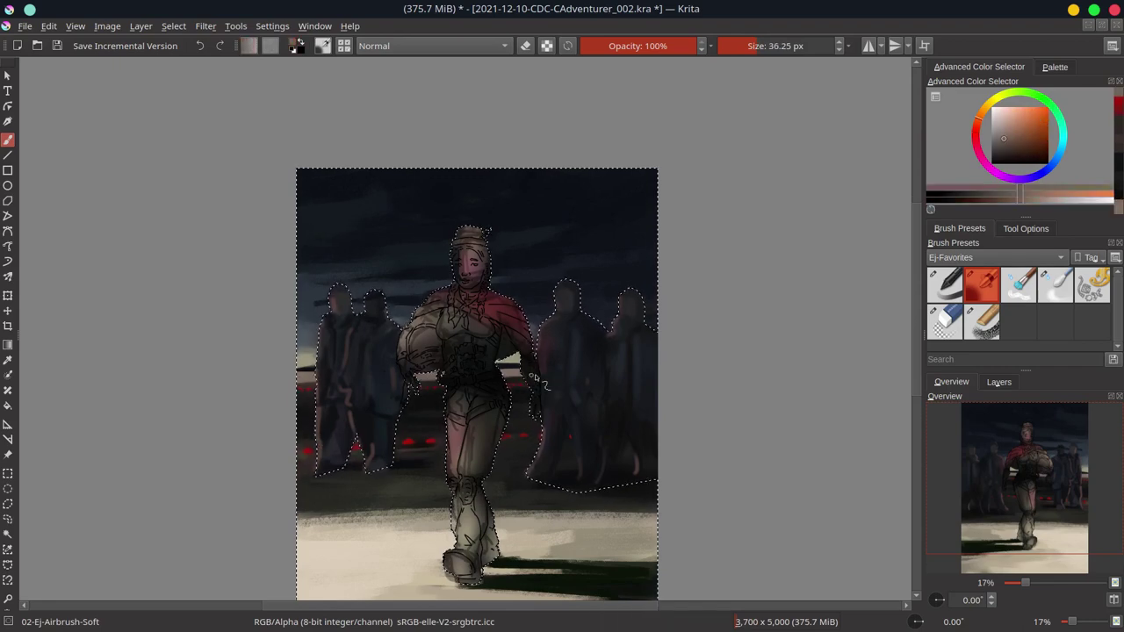
{"action": "left_click", "coordinate": [468, 452], "text": "ctrl"}
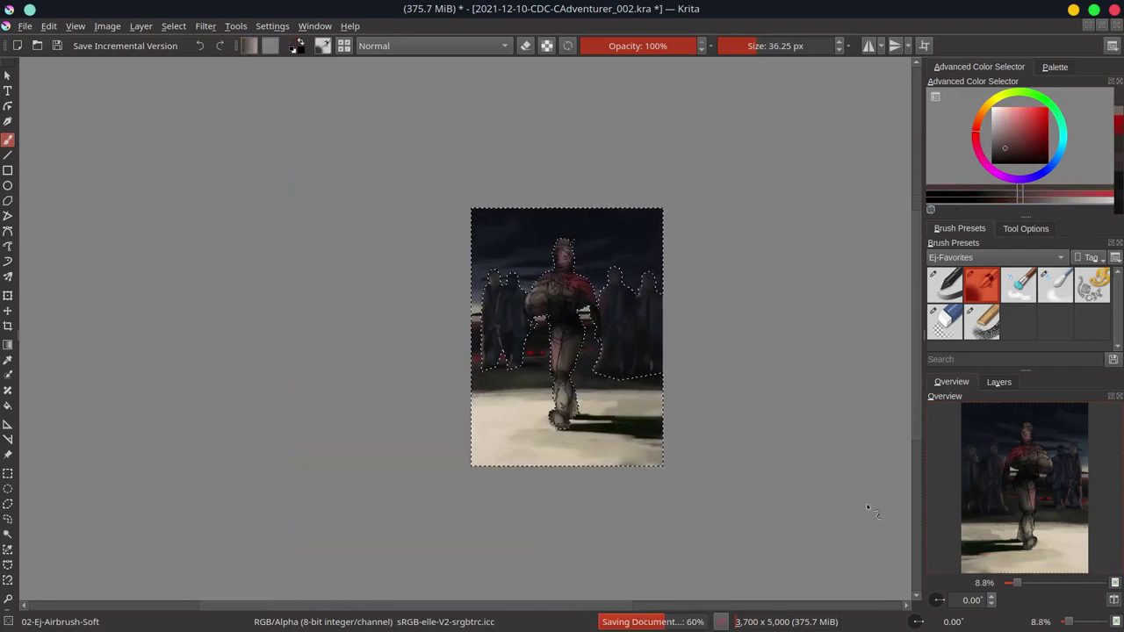
- Hide the grey silhouette, load the figure's outline as a selection, and save
{"action": "left_click", "coordinate": [932, 494]}
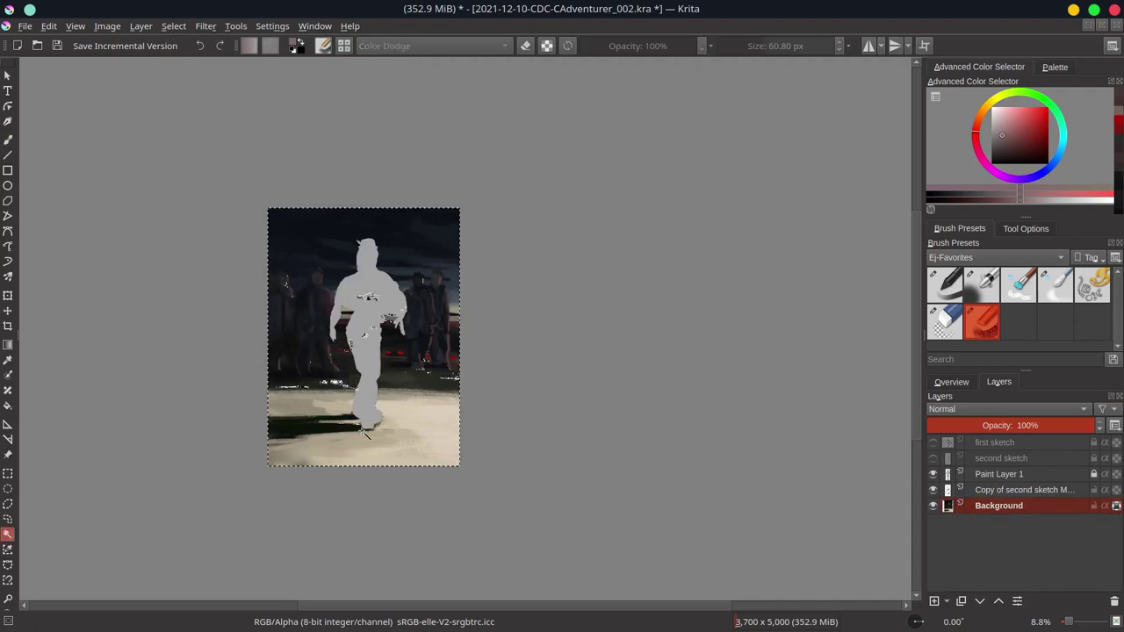
{"action": "left_click", "coordinate": [947, 490], "text": "ctrl"}
{"action": "key", "text": "ctrl+s"}
{"action": "scroll", "coordinate": [364, 271], "scroll_direction": "up", "scroll_amount": 5, "text": "ctrl"}
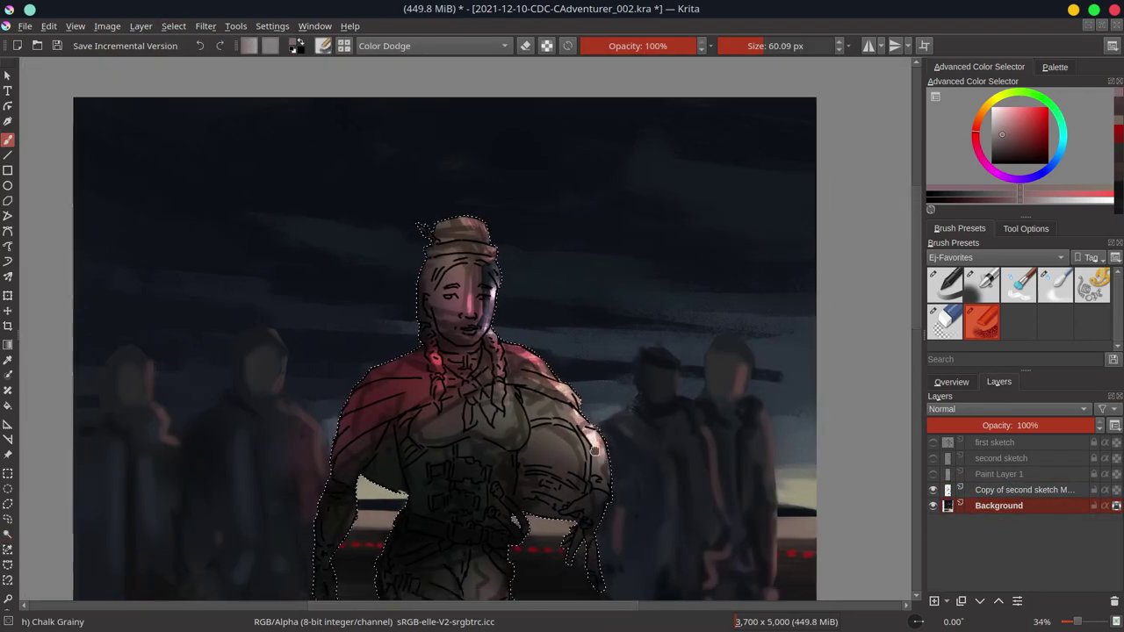
{"action": "left_click_drag", "start_coordinate": [448, 384], "coordinate": [408, 283]}
{"action": "scroll", "coordinate": [490, 470], "scroll_direction": "down", "scroll_amount": 3, "text": "ctrl"}
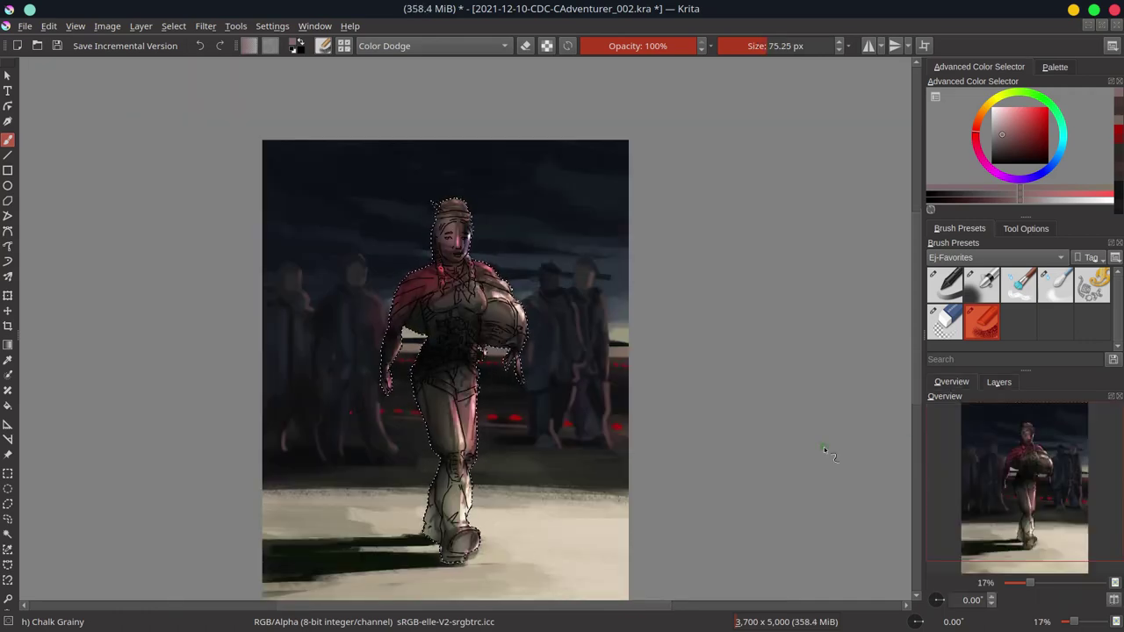
{"action": "key", "text": "ctrl+s"}
- Reset the brush to normal blending and sample a new colour from the painting
{"action": "key", "text": "/"}
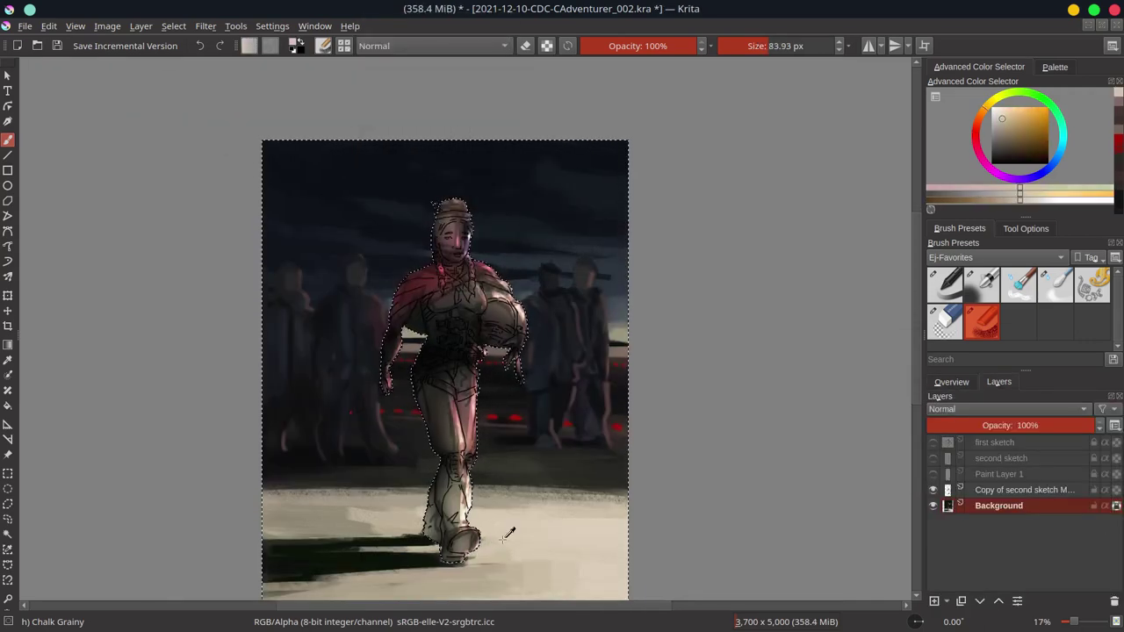
{"action": "left_click", "coordinate": [442, 557], "text": "ctrl"}
{"action": "scroll", "coordinate": [508, 383], "scroll_direction": "down", "scroll_amount": 2}
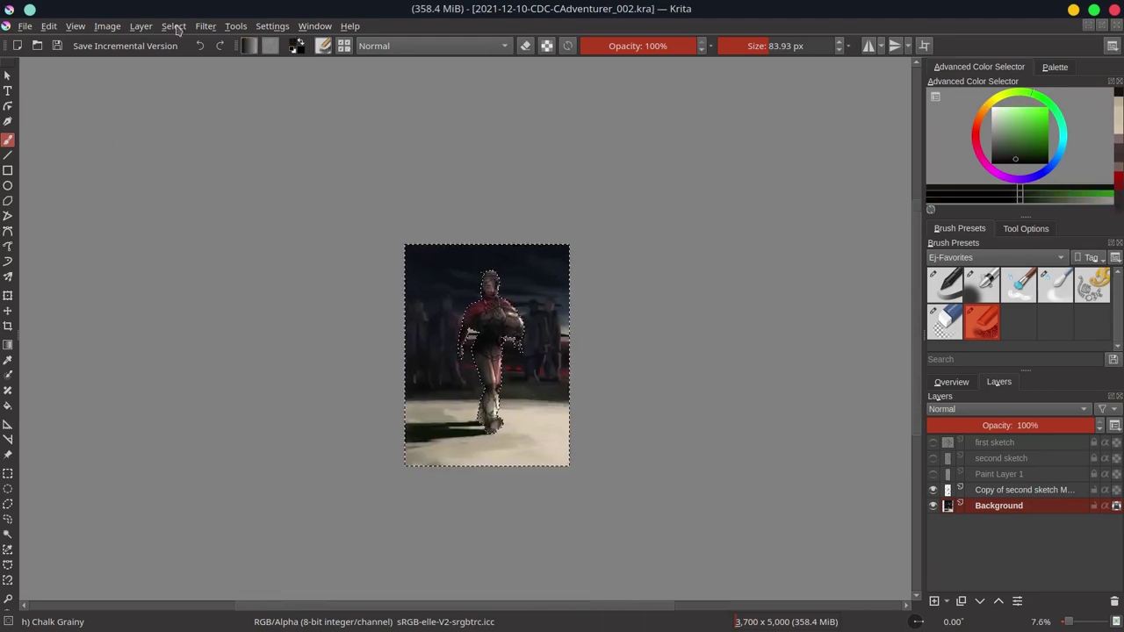
{"action": "left_click", "coordinate": [49, 25]}
- Paste the copied figure as its own layer, Paint Layer 2(pasted)
{"action": "left_click", "coordinate": [77, 169]}
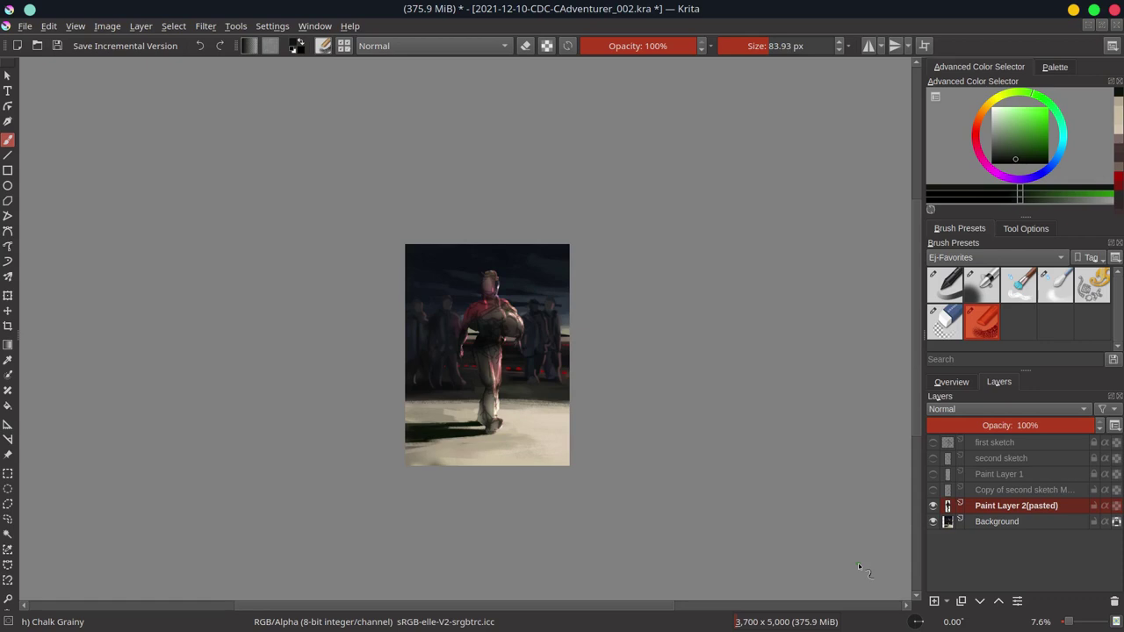
- Hide the Background and pasted layers, add a new paint layer, and pick a grey swatch
{"action": "left_click", "coordinate": [933, 522]}
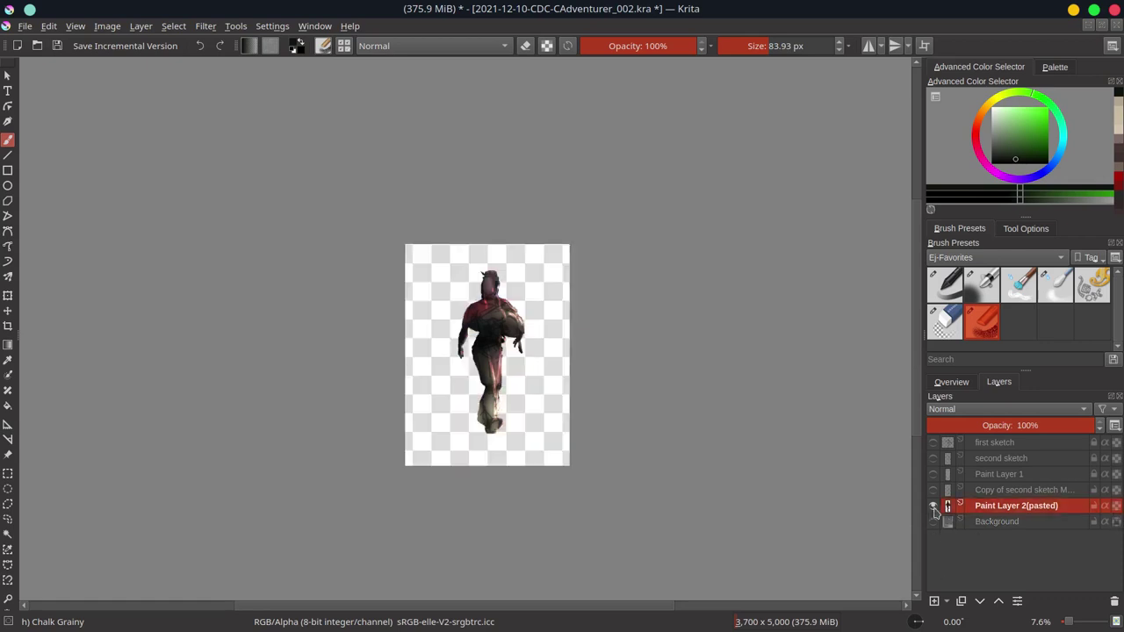
{"action": "left_click", "coordinate": [932, 490]}
{"action": "left_click", "coordinate": [933, 506]}
{"action": "left_click", "coordinate": [1054, 67]}
{"action": "left_click", "coordinate": [933, 600]}
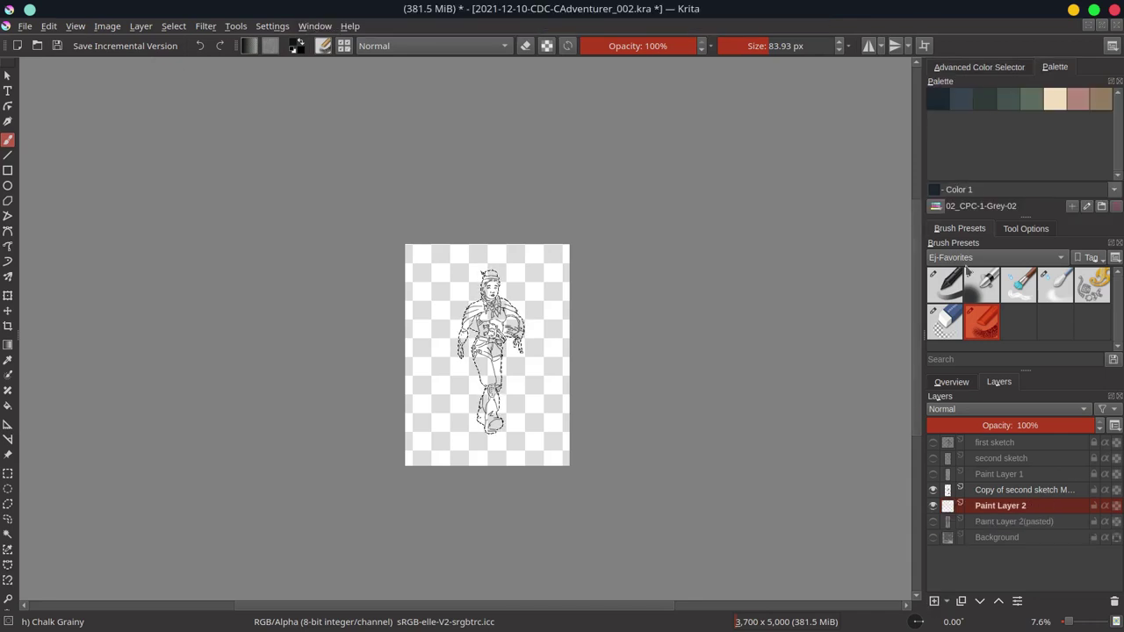
{"action": "left_click", "coordinate": [984, 99]}
{"action": "left_click", "coordinate": [1092, 286]}
- Paint the figure grey and lay red from 02_CPC-2-Red-04 over the cape's shoulders
{"action": "scroll", "coordinate": [521, 351], "scroll_direction": "up", "scroll_amount": 4}
{"action": "left_click_drag", "start_coordinate": [527, 263], "coordinate": [518, 396]}
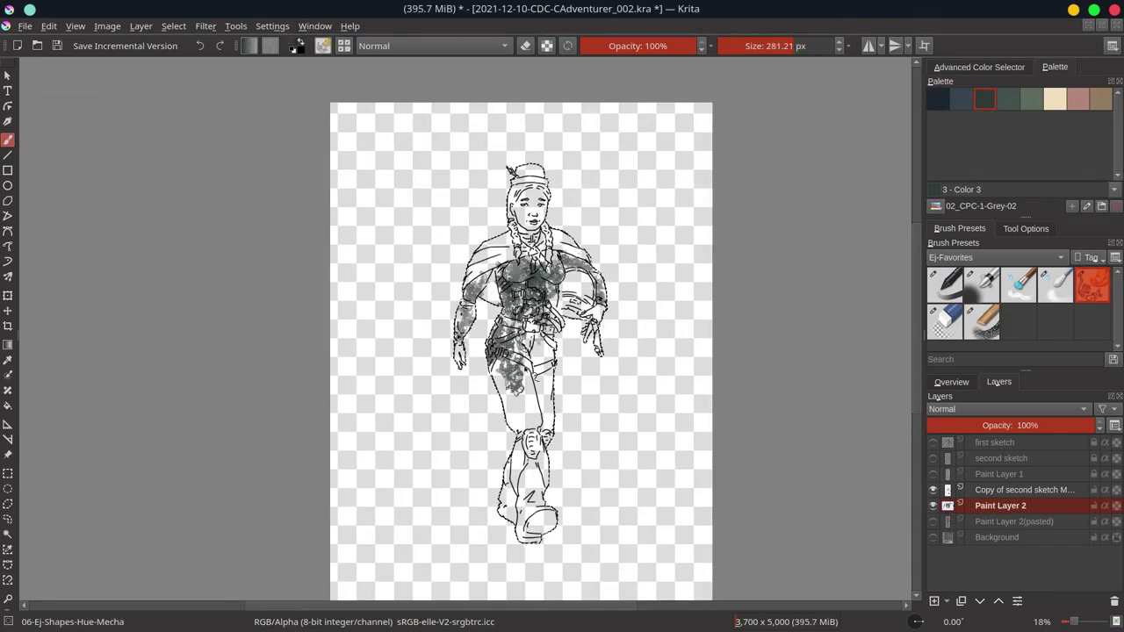
{"action": "left_click_drag", "start_coordinate": [518, 316], "coordinate": [525, 510]}
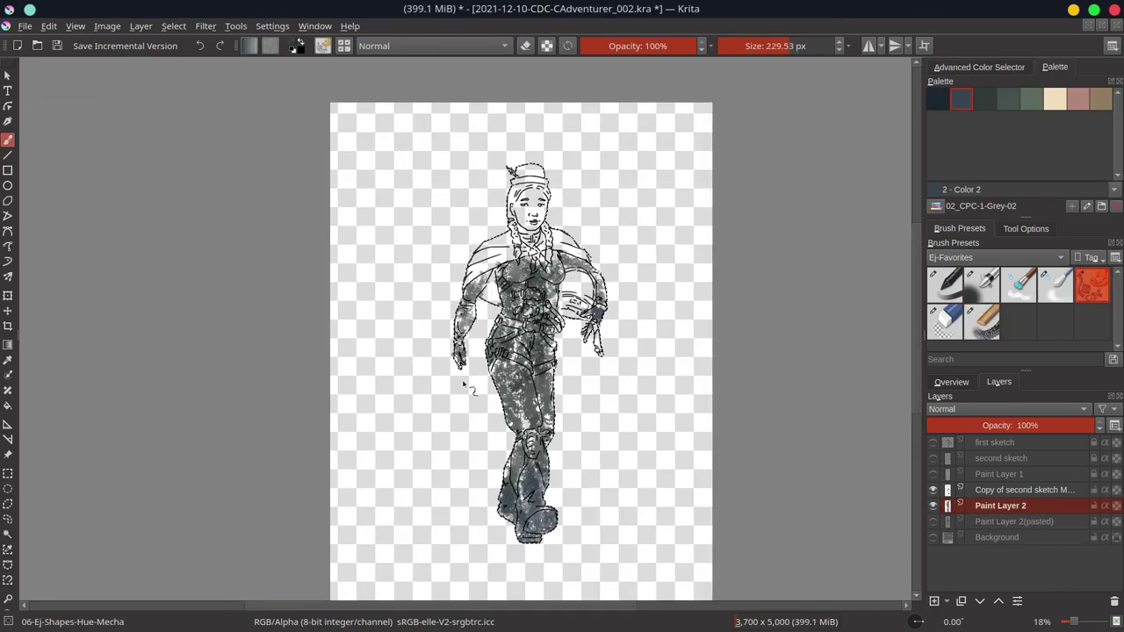
{"action": "left_click_drag", "start_coordinate": [555, 307], "coordinate": [589, 293]}
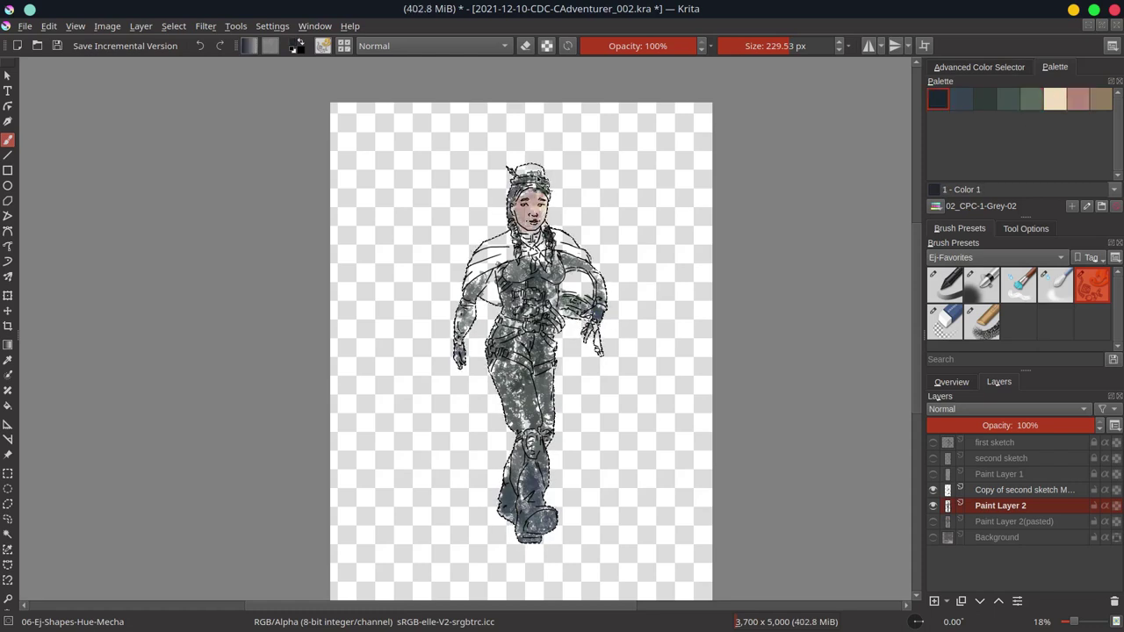
{"action": "left_click", "coordinate": [936, 206]}
{"action": "left_click", "coordinate": [983, 302]}
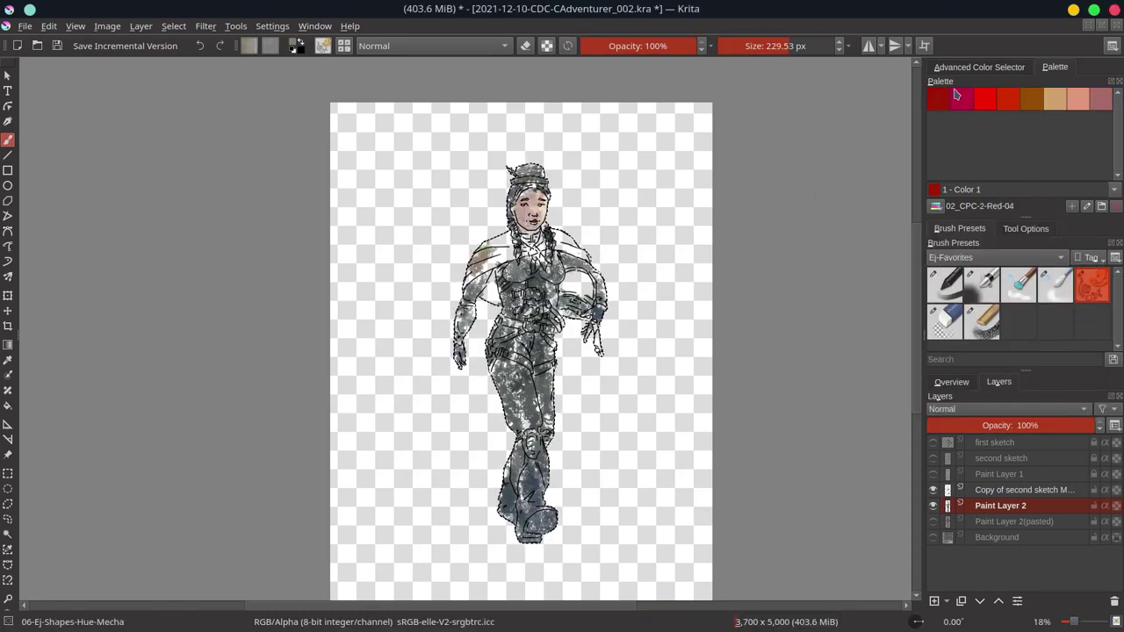
{"action": "left_click_drag", "start_coordinate": [606, 252], "coordinate": [562, 299]}
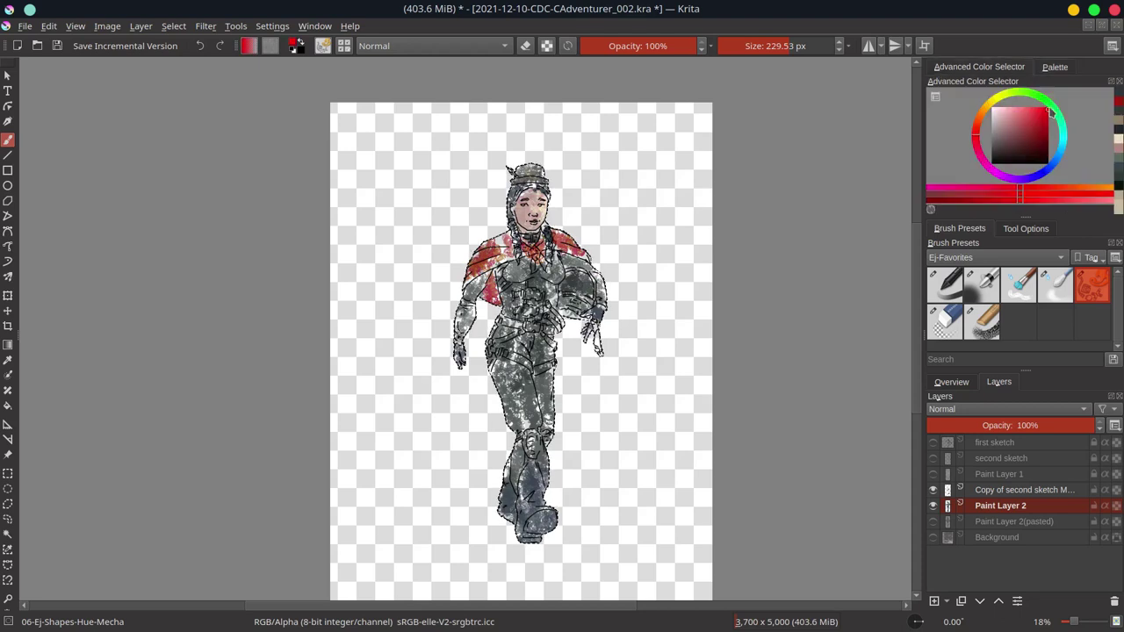
- Pick blue and teal-grey tones, then merge the new paint down into the pasted figure
{"action": "left_click", "coordinate": [979, 67]}
{"action": "left_click_drag", "start_coordinate": [828, 171], "coordinate": [843, 167]}
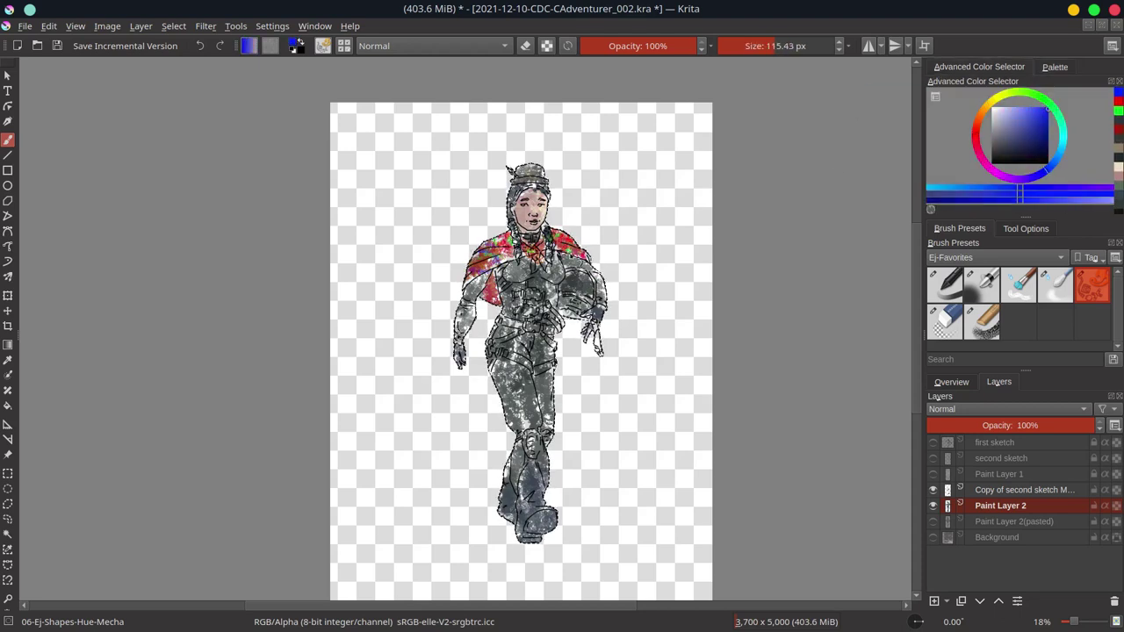
{"action": "left_click_drag", "start_coordinate": [657, 444], "coordinate": [672, 439]}
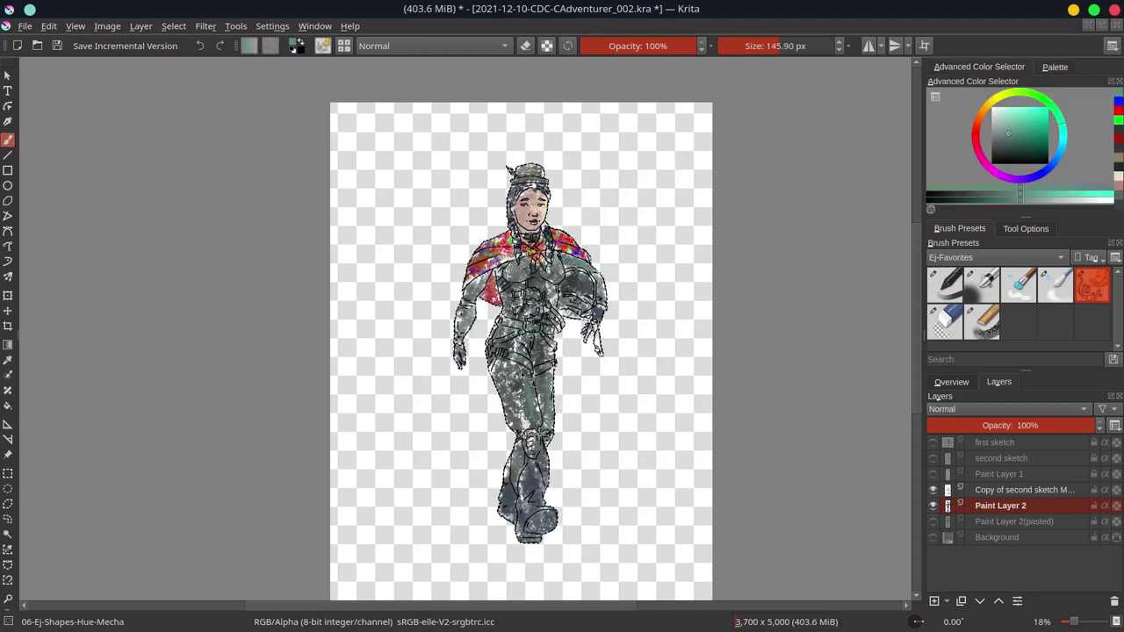
{"action": "left_click", "coordinate": [933, 522]}
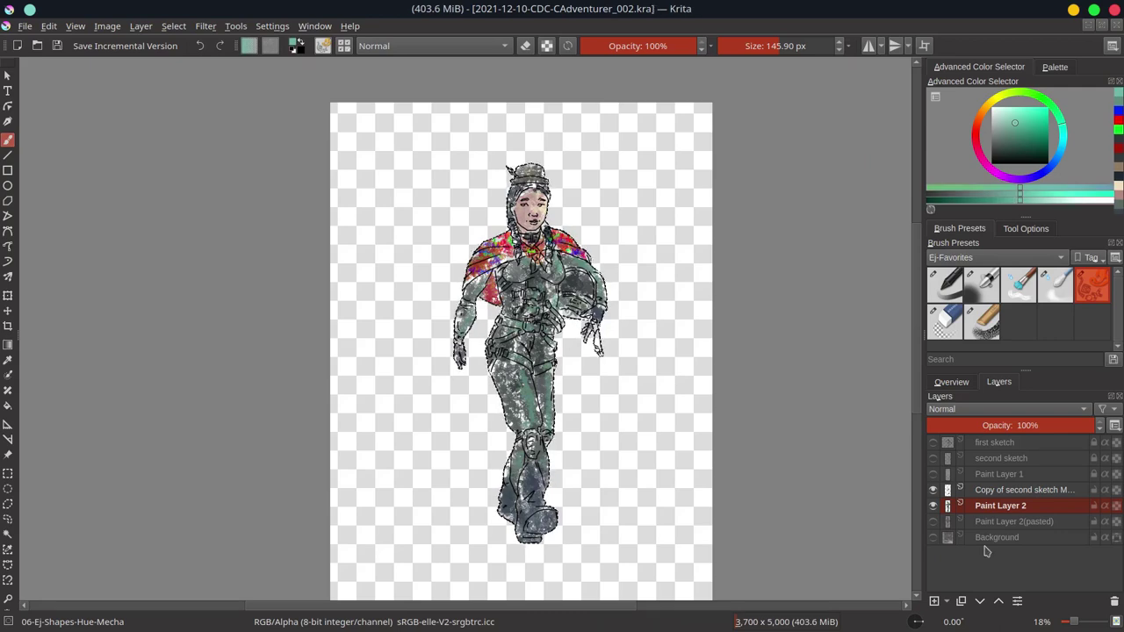
{"action": "left_click", "coordinate": [1065, 424]}
{"action": "key", "text": "ctrl+e"}
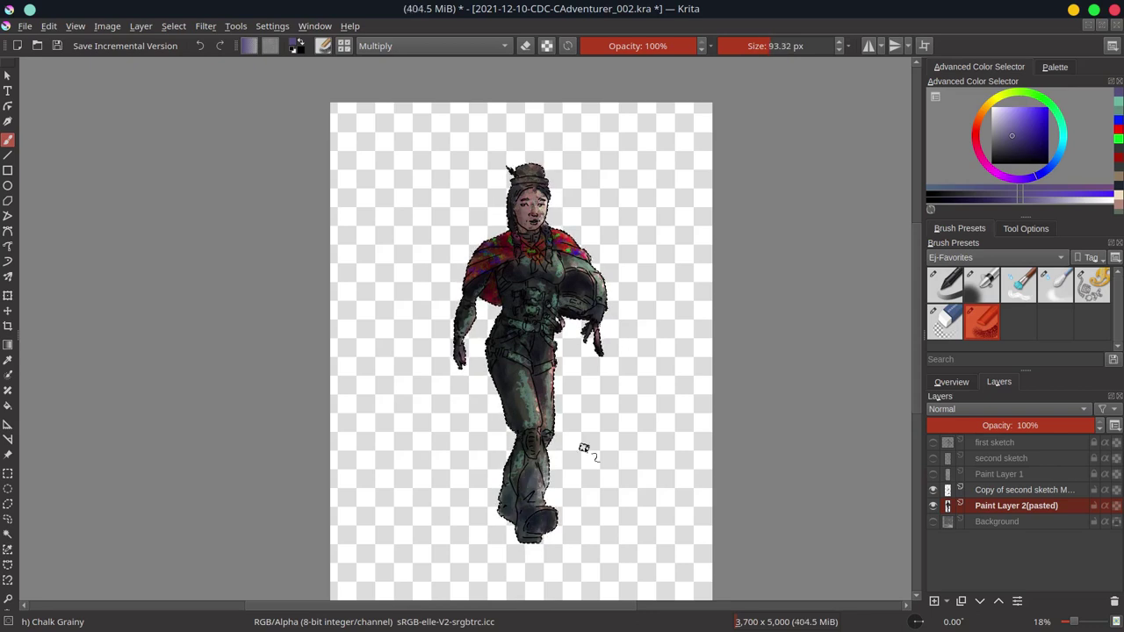
- Set Color Dodge blending, save as 2021-12-10-CDC-CAdventurer_003.kra, and merge visible layers
{"action": "key", "text": "slash"}
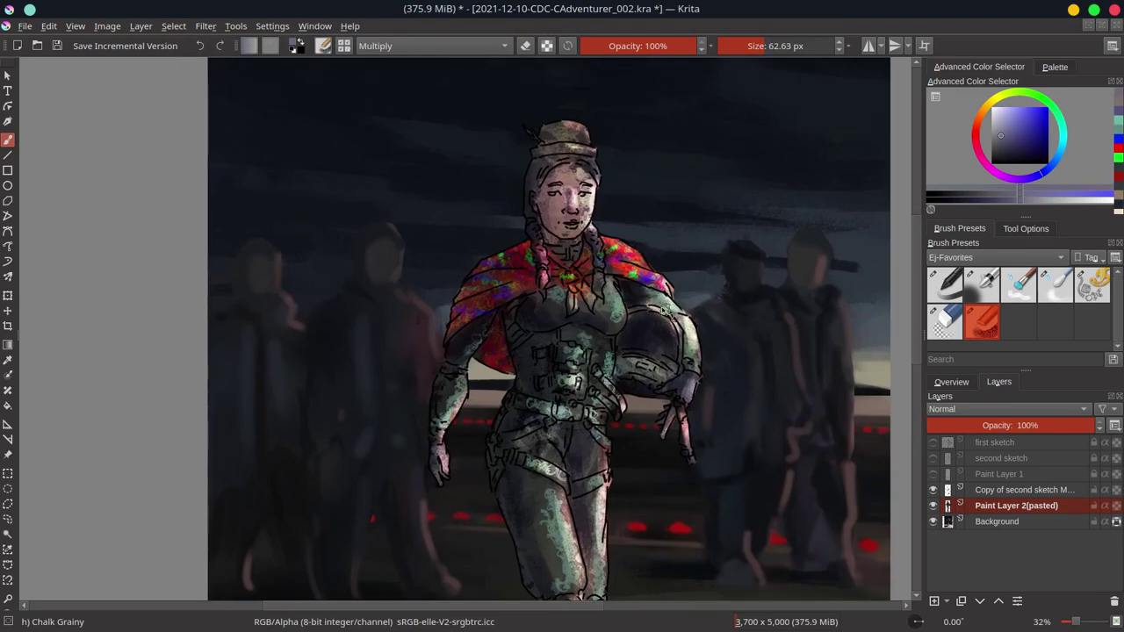
{"action": "scroll", "coordinate": [677, 281], "scroll_direction": "up", "scroll_amount": 2}
{"action": "scroll", "coordinate": [611, 254], "scroll_direction": "up", "scroll_amount": 4}
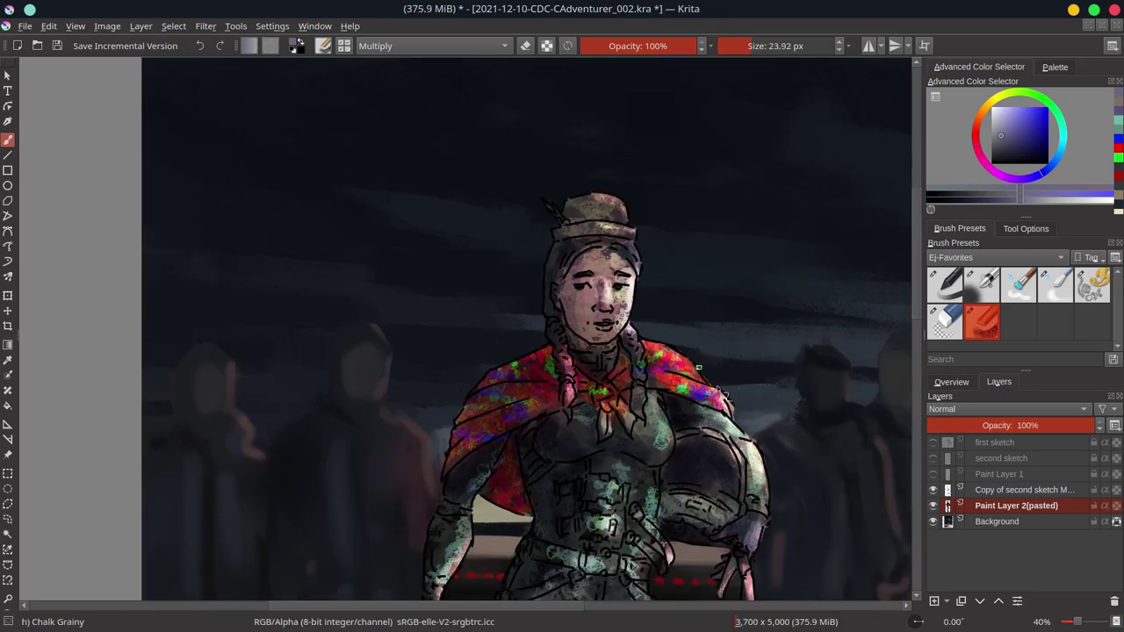
{"action": "left_click", "coordinate": [105, 45]}
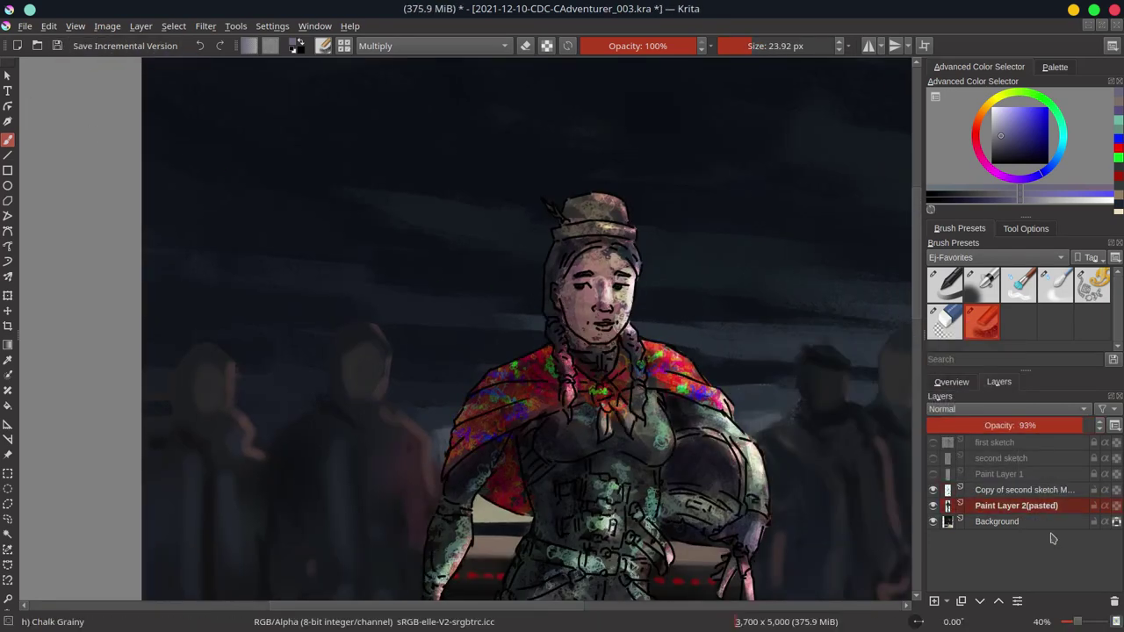
{"action": "key", "text": "ctrl+shift+e"}
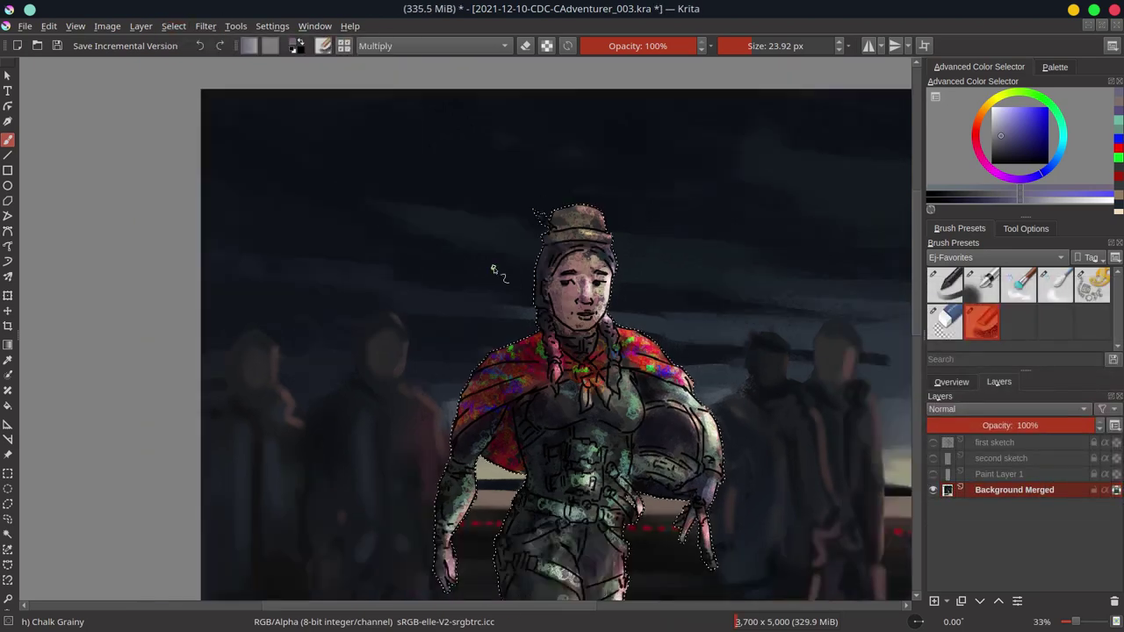
- Blend the hat paint and darken the hair beside the face with the textured blender
{"action": "left_click", "coordinate": [951, 382]}
{"action": "left_click", "coordinate": [1018, 286]}
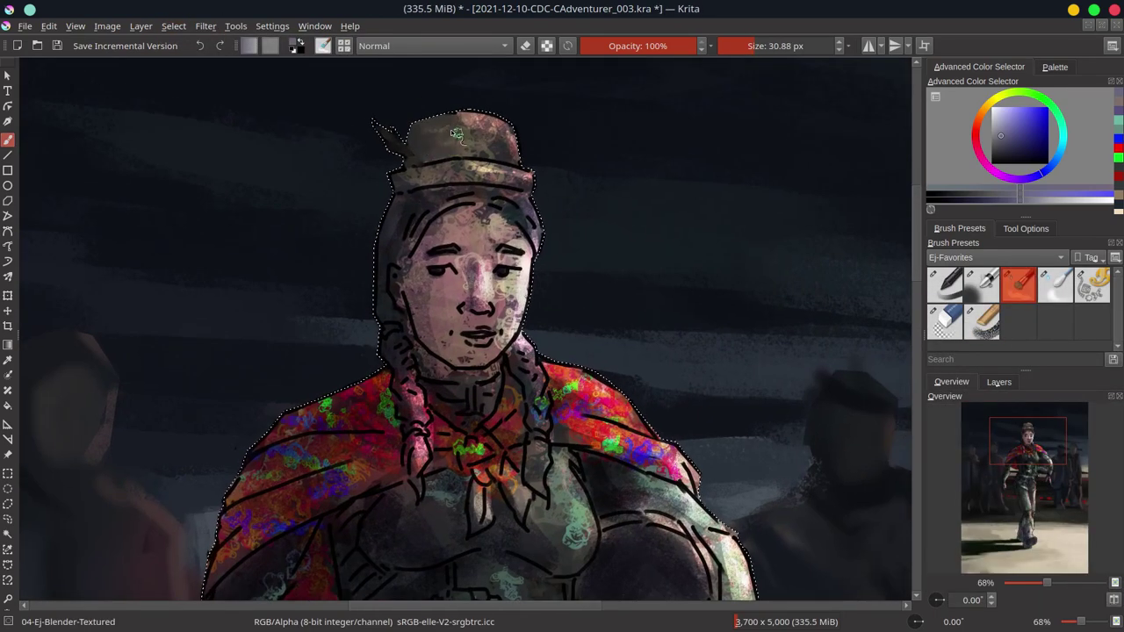
{"action": "left_click_drag", "start_coordinate": [456, 133], "coordinate": [421, 132]}
{"action": "mouse_move", "coordinate": [413, 180]}
{"action": "left_mouse_down"}
{"action": "mouse_move", "coordinate": [465, 176]}
{"action": "mouse_move", "coordinate": [474, 123]}
{"action": "mouse_move", "coordinate": [527, 178]}
{"action": "mouse_move", "coordinate": [413, 140]}
{"action": "left_mouse_up"}
{"action": "mouse_move", "coordinate": [466, 180]}
{"action": "left_mouse_down"}
{"action": "mouse_move", "coordinate": [518, 184]}
{"action": "mouse_move", "coordinate": [418, 255]}
{"action": "mouse_move", "coordinate": [405, 323]}
{"action": "left_mouse_up"}
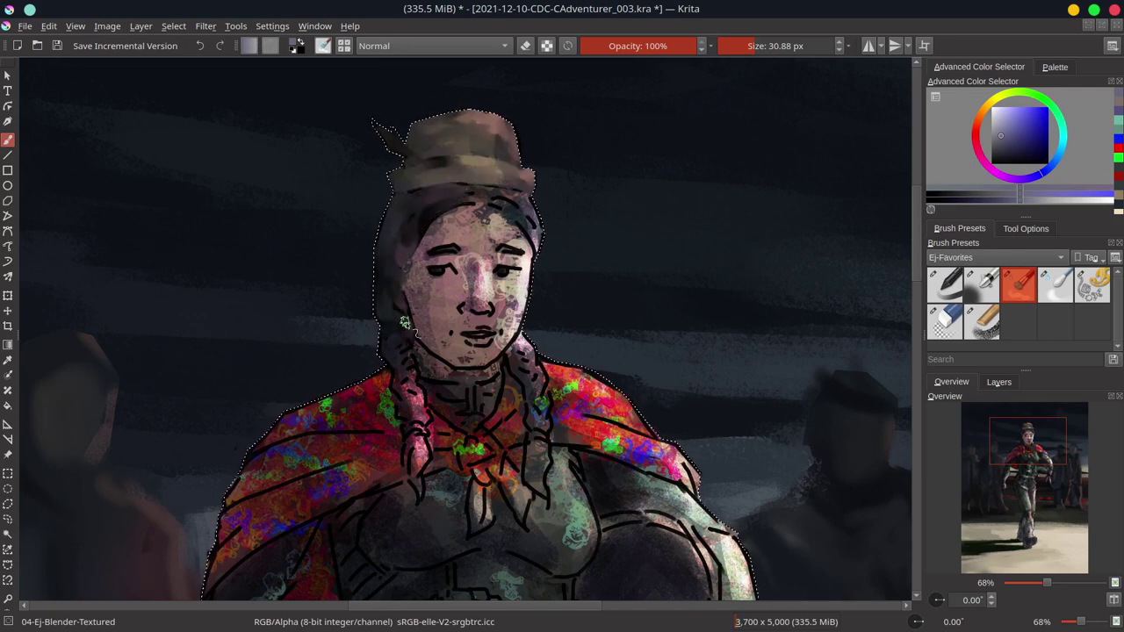
- Invert the selection and repaint the snowy ground around the feet in sampled beige, shadow and snow tones
{"action": "scroll", "coordinate": [584, 237], "scroll_direction": "down", "scroll_amount": 5}
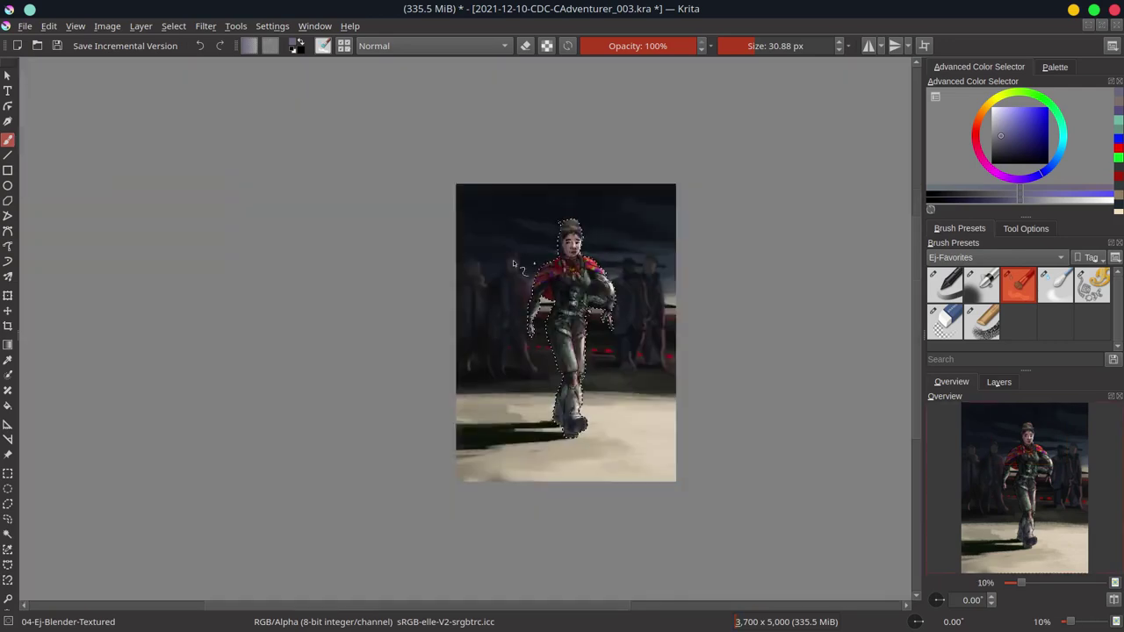
{"action": "key", "text": "slash"}
{"action": "key", "text": "ctrl+shift+i"}
{"action": "left_click", "coordinate": [461, 397], "text": "ctrl"}
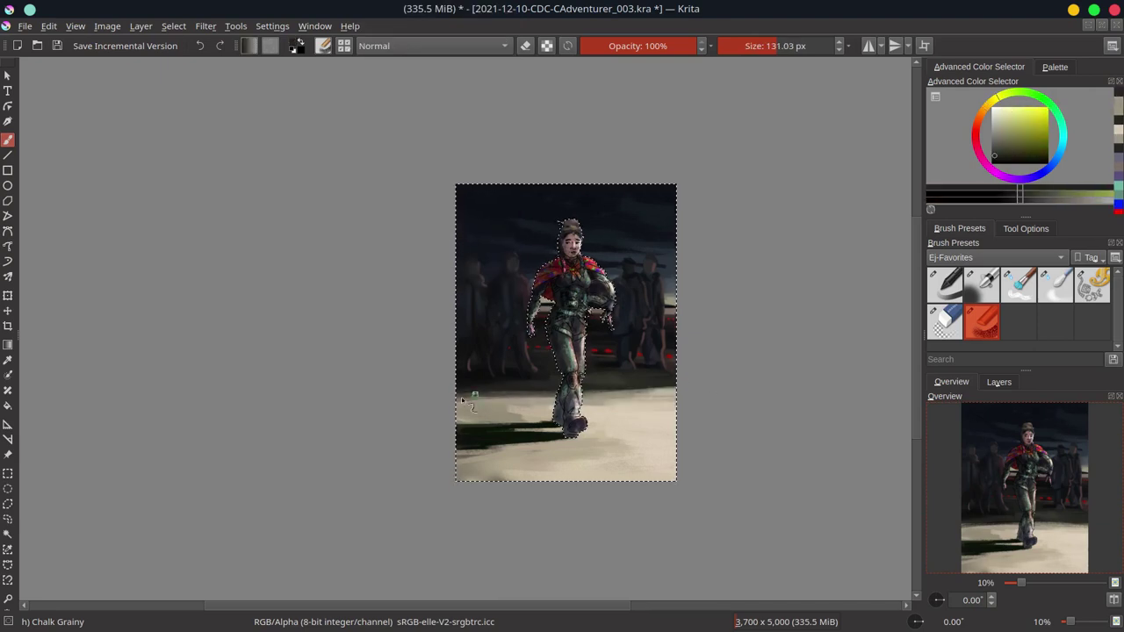
{"action": "left_click_drag", "start_coordinate": [461, 397], "coordinate": [505, 430]}
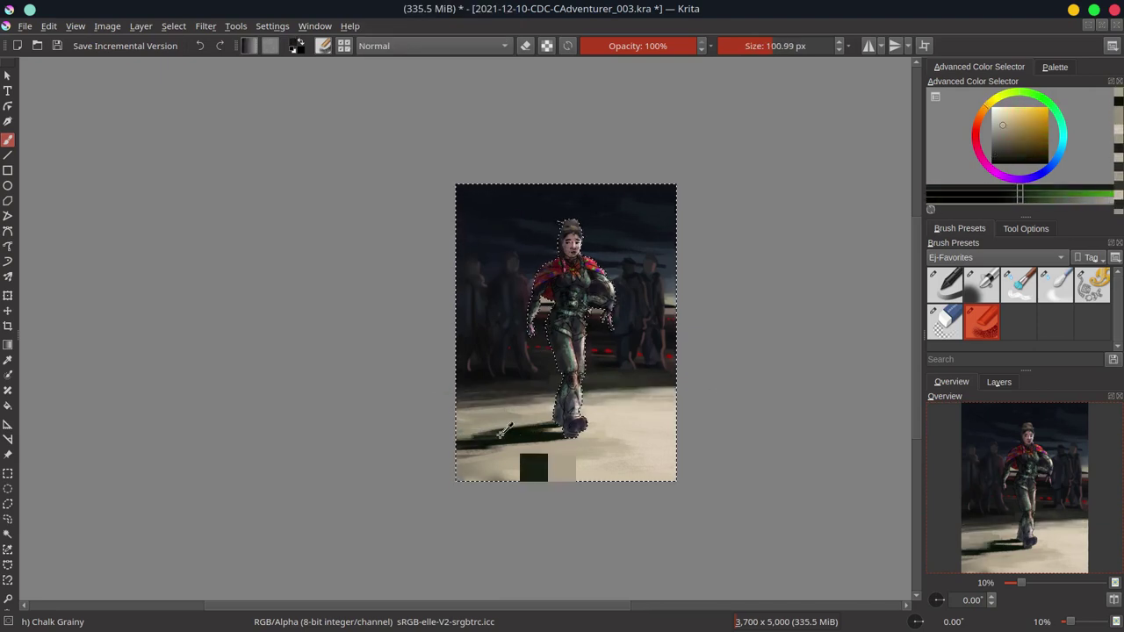
{"action": "mouse_move", "coordinate": [505, 430]}
{"action": "left_mouse_down"}
{"action": "mouse_move", "coordinate": [367, 509]}
{"action": "mouse_move", "coordinate": [701, 396]}
{"action": "left_mouse_up"}
{"action": "left_click_drag", "start_coordinate": [544, 454], "coordinate": [458, 475]}
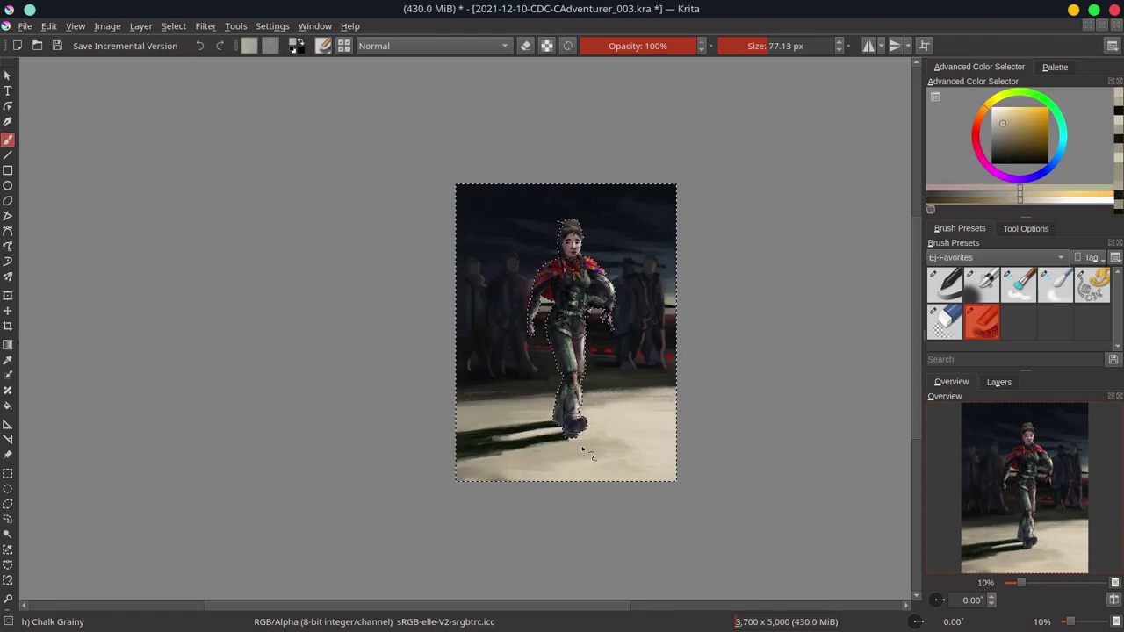
- Save, then drop the canvas-border selection so only the woman's figure stays selected
{"action": "key", "text": "ctrl+s"}
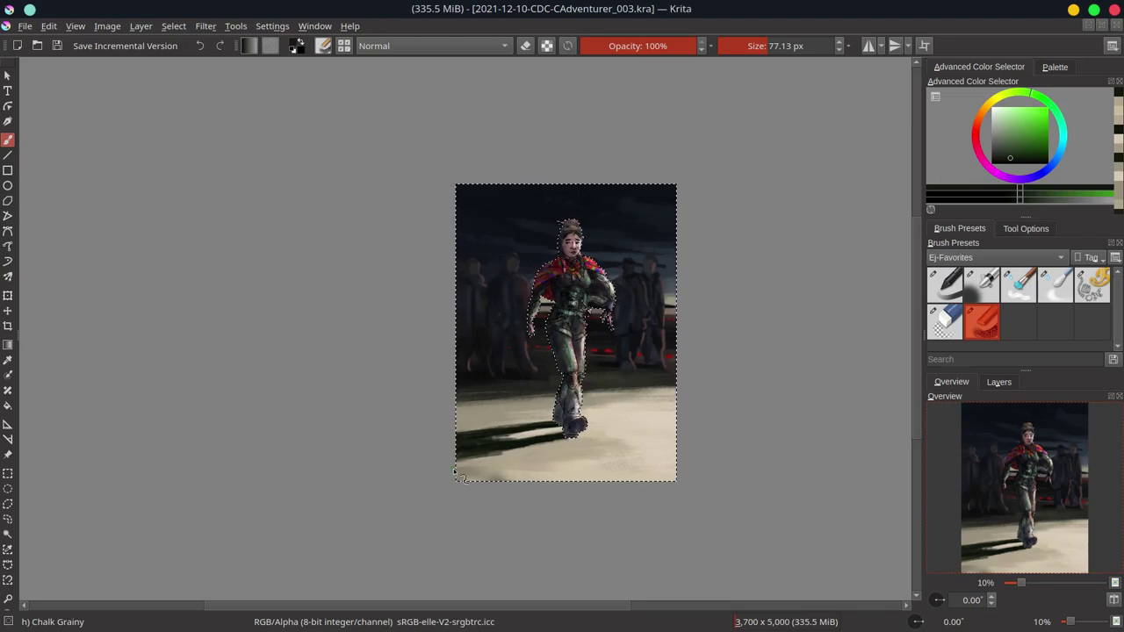
{"action": "key", "text": "ctrl+i"}
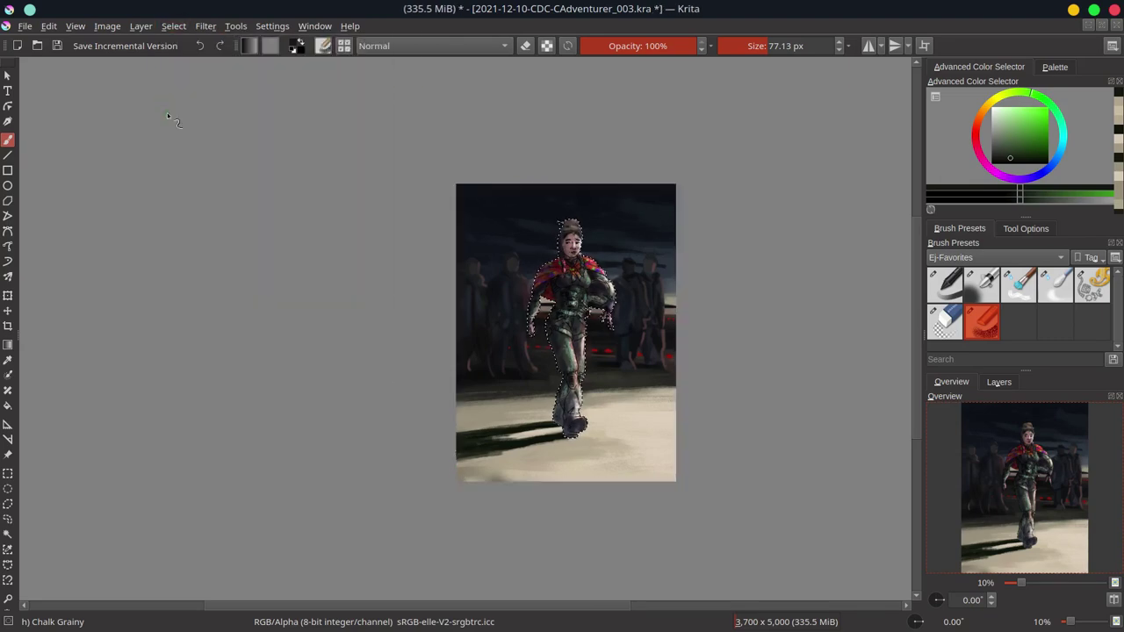
{"action": "key", "text": "slash"}
{"action": "key", "text": "ctrl+s"}
- Smooth the woman's face and mouth, then paint her lips dark red with the soft airbrush
{"action": "scroll", "coordinate": [519, 290], "scroll_direction": "up", "scroll_amount": 6}
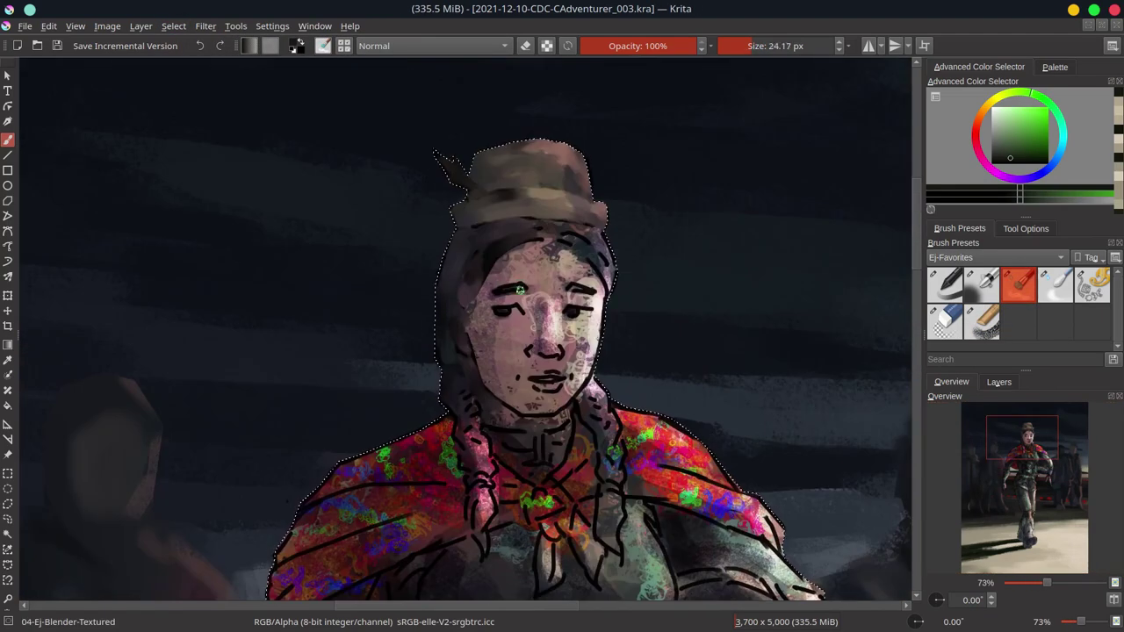
{"action": "mouse_move", "coordinate": [520, 290]}
{"action": "left_mouse_down"}
{"action": "mouse_move", "coordinate": [592, 259]}
{"action": "mouse_move", "coordinate": [579, 292]}
{"action": "left_mouse_up"}
{"action": "left_click_drag", "start_coordinate": [579, 338], "coordinate": [527, 404]}
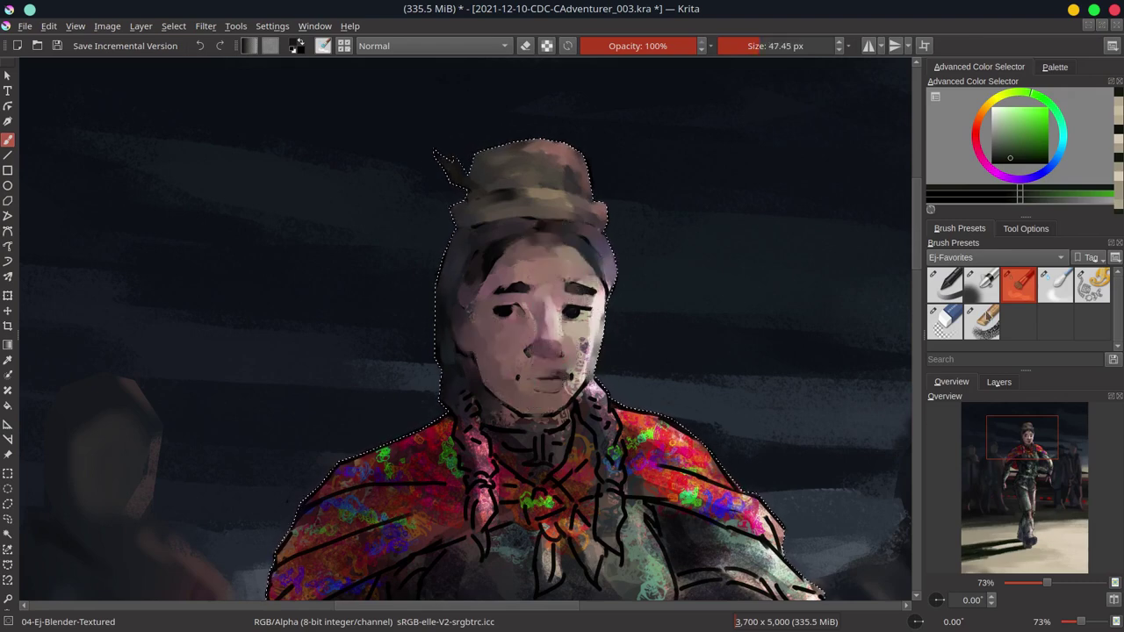
{"action": "key", "text": "slash"}
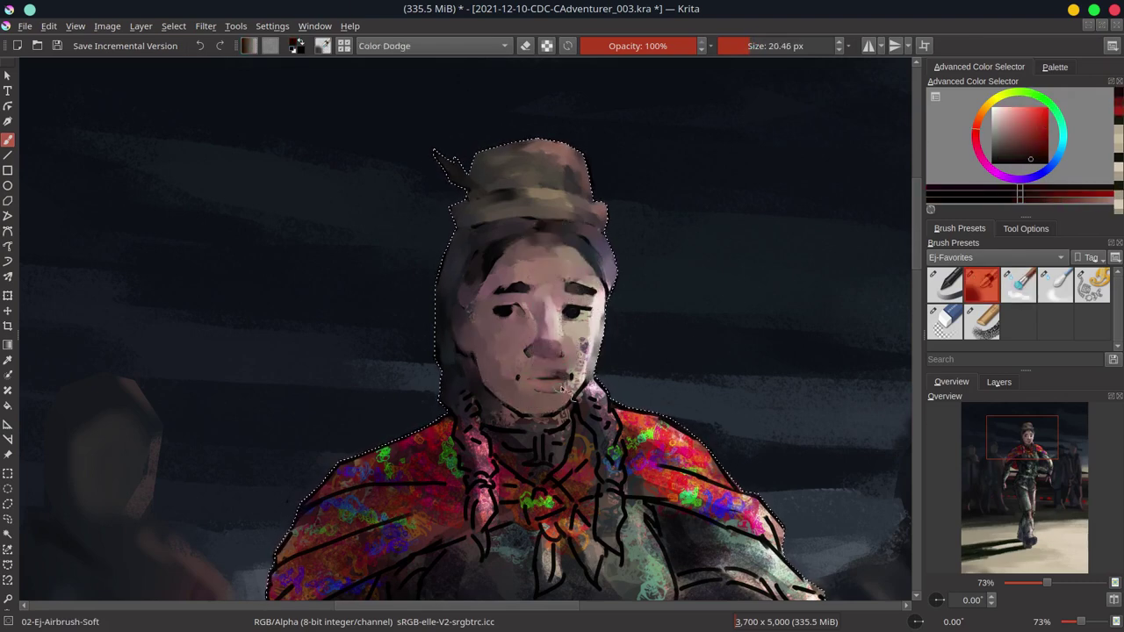
{"action": "left_click", "coordinate": [553, 387], "text": "ctrl"}
{"action": "key", "text": "slash"}
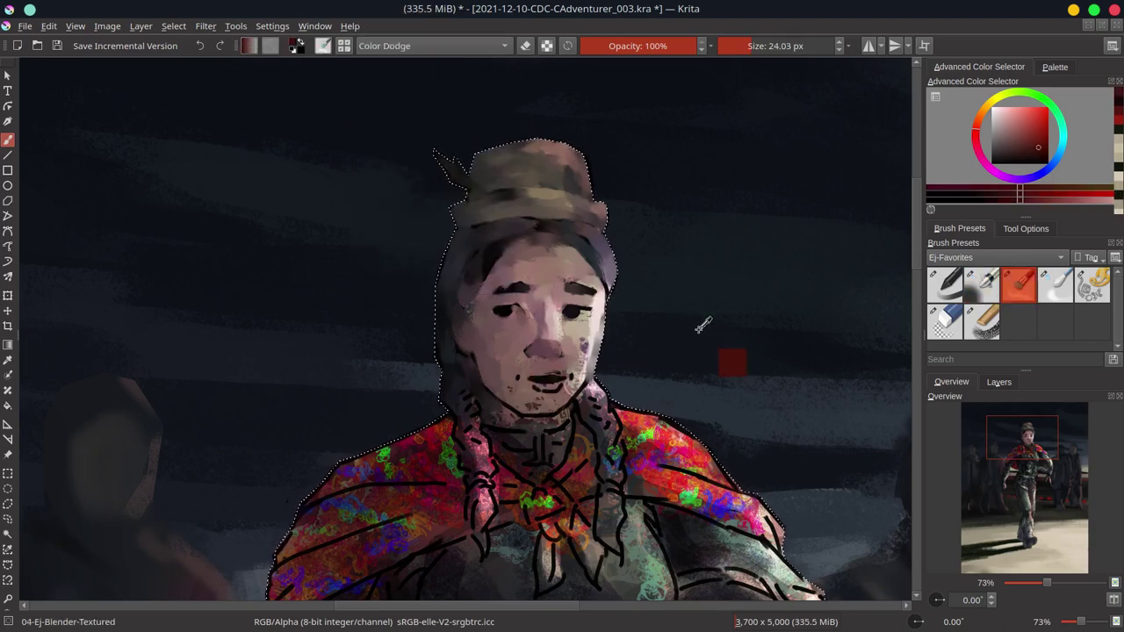
{"action": "key", "text": "slash"}
{"action": "mouse_move", "coordinate": [529, 378]}
{"action": "left_mouse_down"}
{"action": "mouse_move", "coordinate": [554, 375]}
{"action": "mouse_move", "coordinate": [549, 430]}
{"action": "left_mouse_up"}
{"action": "key", "text": "slash"}
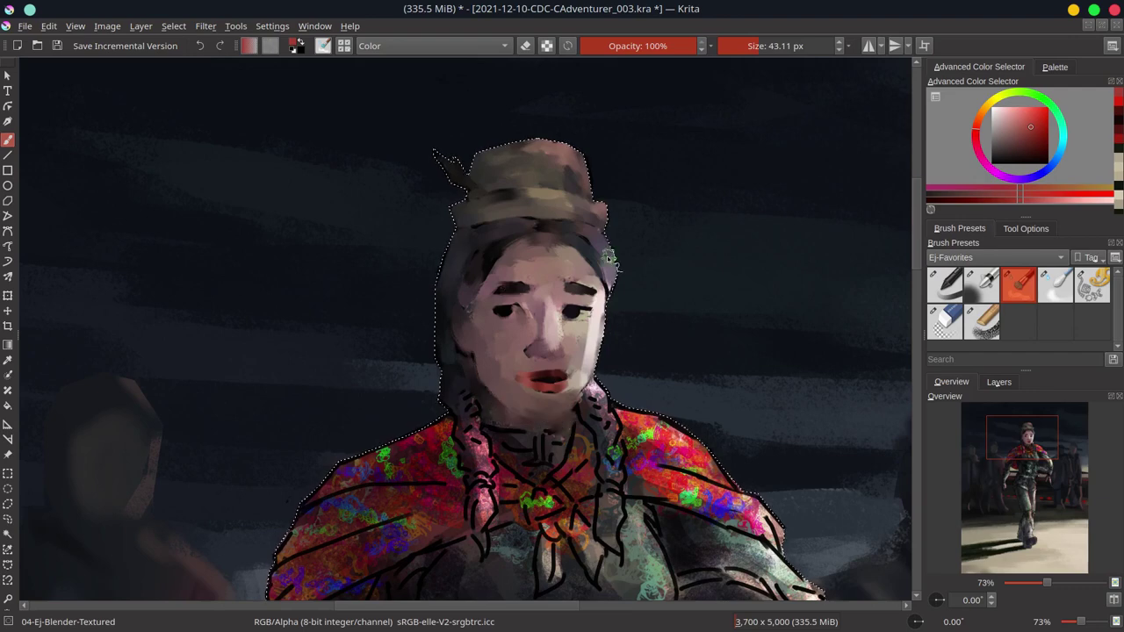
- Blend the braids and collar lines across the neck, smudging the left braid, and save
{"action": "mouse_move", "coordinate": [617, 456]}
{"action": "left_mouse_down"}
{"action": "mouse_move", "coordinate": [584, 470]}
{"action": "mouse_move", "coordinate": [483, 448]}
{"action": "mouse_move", "coordinate": [473, 489]}
{"action": "mouse_move", "coordinate": [540, 434]}
{"action": "left_mouse_up"}
{"action": "key", "text": "ctrl+s"}
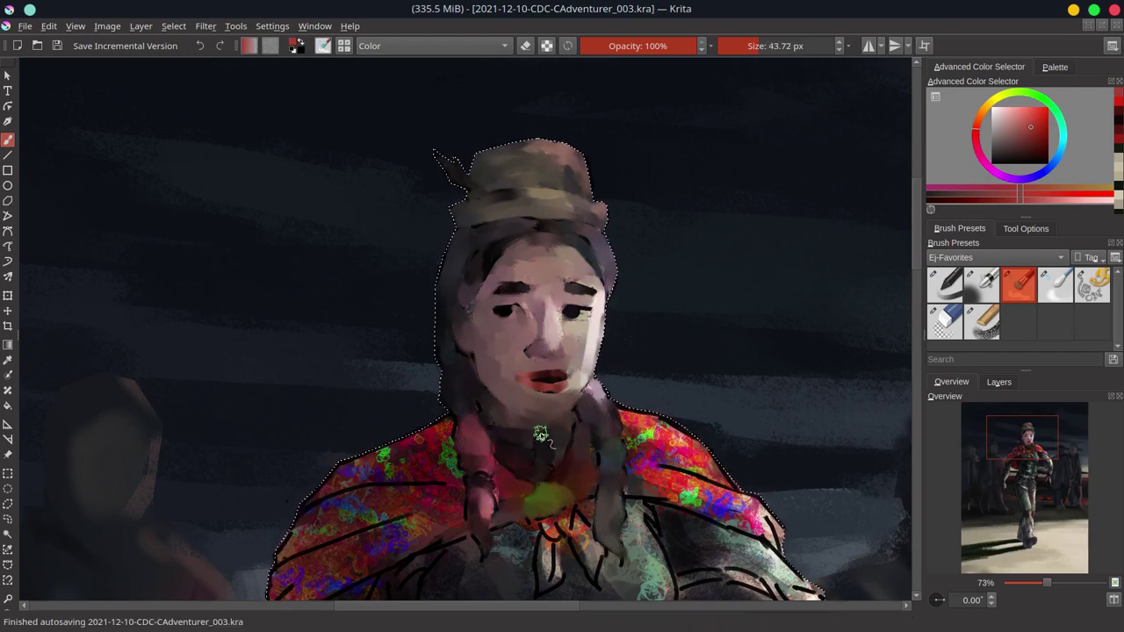
{"action": "left_click_drag", "start_coordinate": [458, 428], "coordinate": [446, 469]}
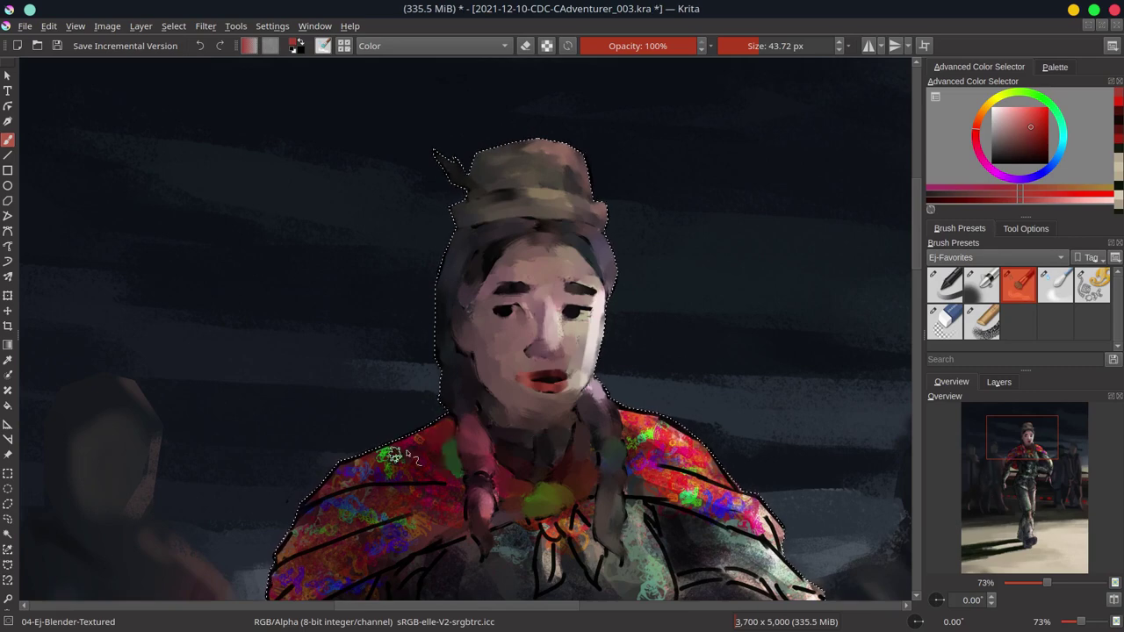
{"action": "left_click_drag", "start_coordinate": [360, 487], "coordinate": [336, 352]}
- Smooth the cape colours on the right shoulder and around the neck, then save
{"action": "left_click", "coordinate": [982, 323]}
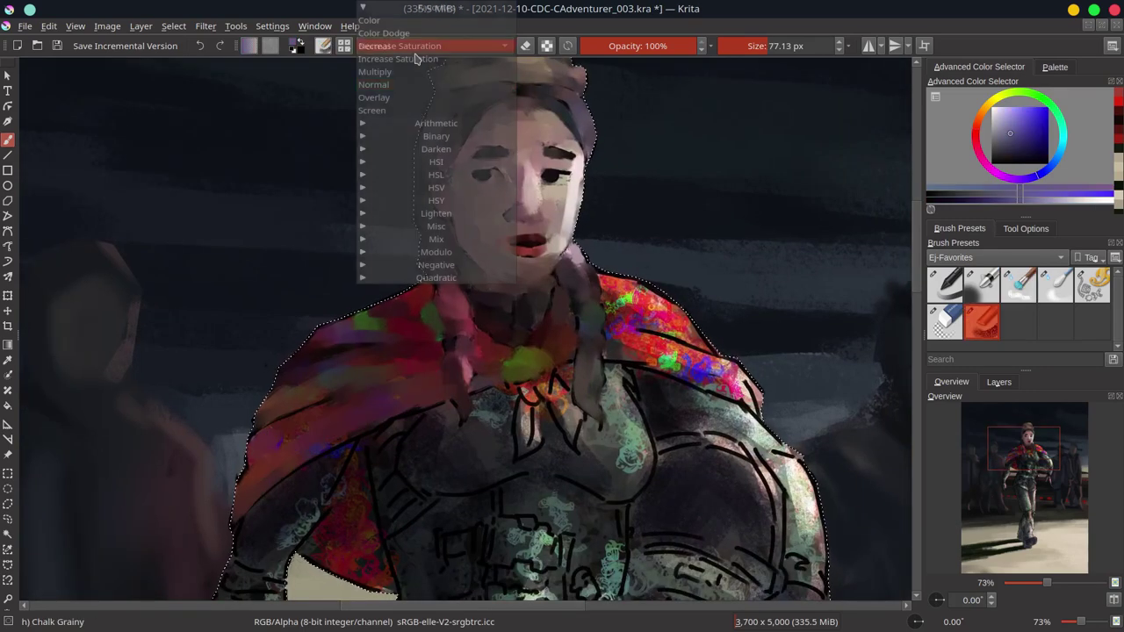
{"action": "key", "text": "slash"}
{"action": "left_click_drag", "start_coordinate": [615, 294], "coordinate": [747, 386]}
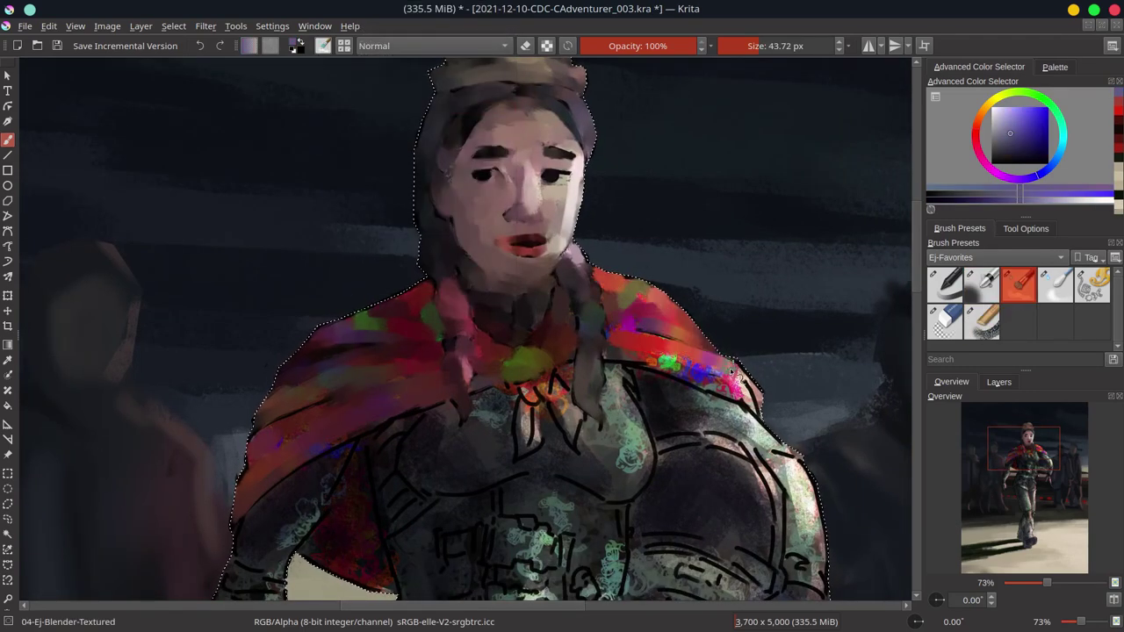
{"action": "left_click_drag", "start_coordinate": [567, 386], "coordinate": [422, 483]}
{"action": "left_click_drag", "start_coordinate": [457, 422], "coordinate": [536, 470]}
{"action": "key", "text": "ctrl+s"}
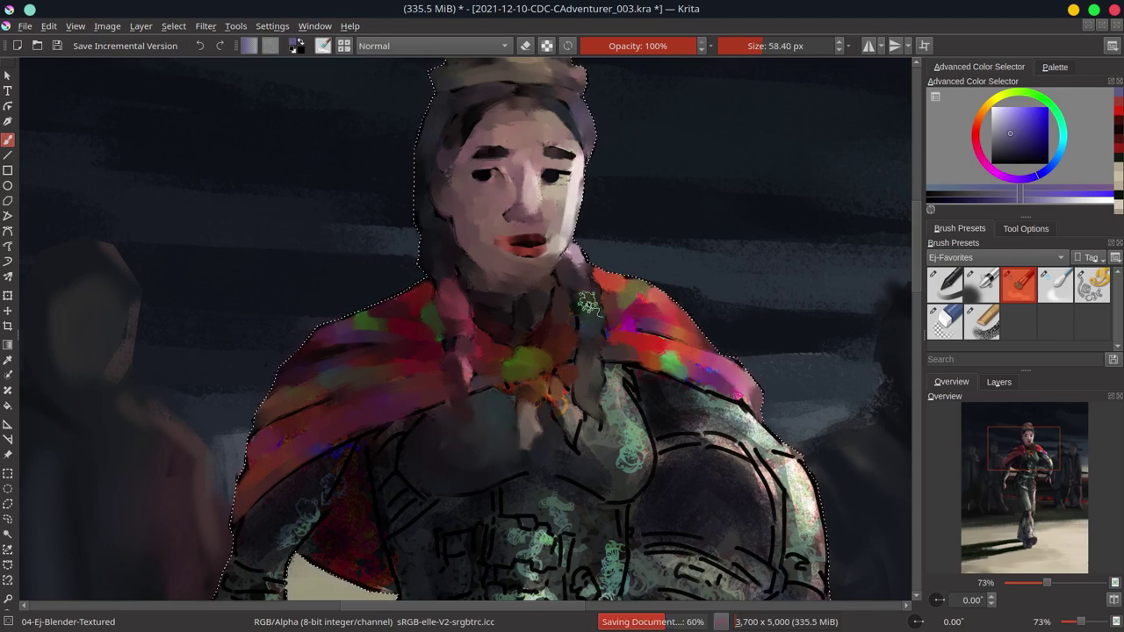
- Smooth the chest, shoulder armour and lower cape, then save
{"action": "left_click_drag", "start_coordinate": [580, 396], "coordinate": [562, 439]}
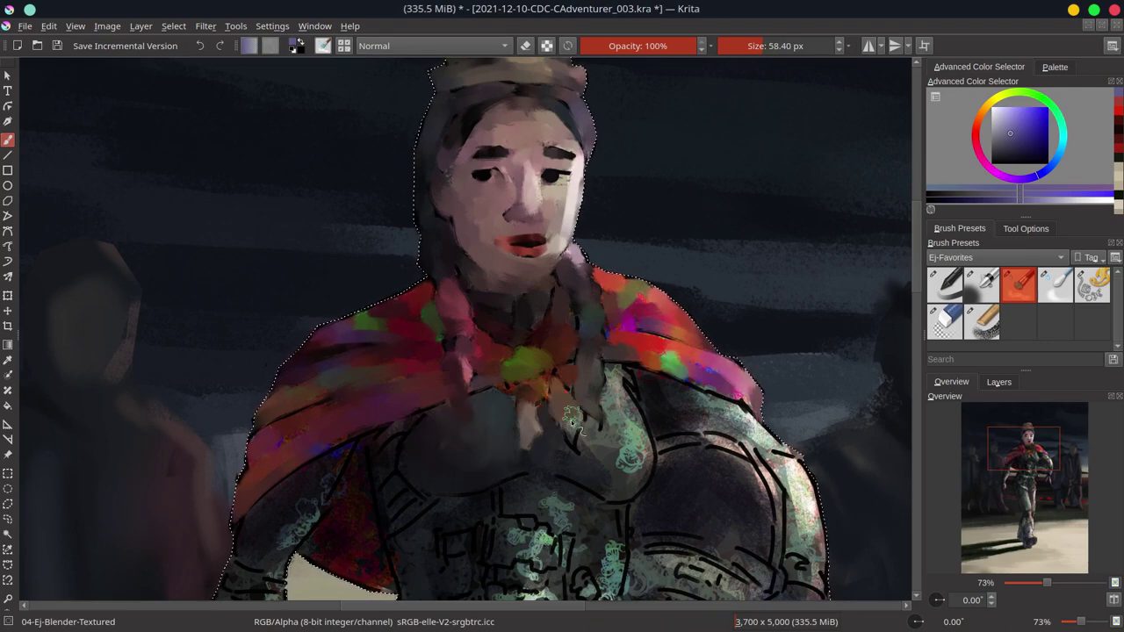
{"action": "mouse_move", "coordinate": [614, 369]}
{"action": "left_mouse_down"}
{"action": "mouse_move", "coordinate": [646, 469]}
{"action": "mouse_move", "coordinate": [527, 509]}
{"action": "left_mouse_up"}
{"action": "mouse_move", "coordinate": [659, 386]}
{"action": "left_mouse_down"}
{"action": "mouse_move", "coordinate": [764, 447]}
{"action": "mouse_move", "coordinate": [817, 553]}
{"action": "left_mouse_up"}
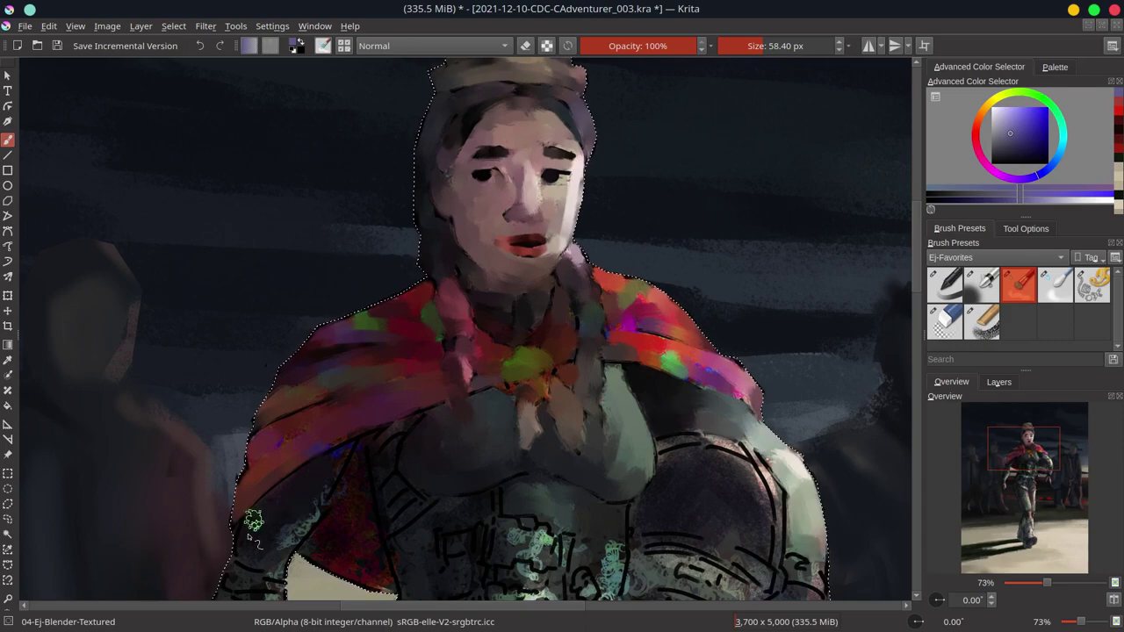
{"action": "left_click_drag", "start_coordinate": [290, 492], "coordinate": [333, 518]}
{"action": "scroll", "coordinate": [333, 518], "scroll_direction": "down", "scroll_amount": 2}
{"action": "key", "text": "ctrl+s"}
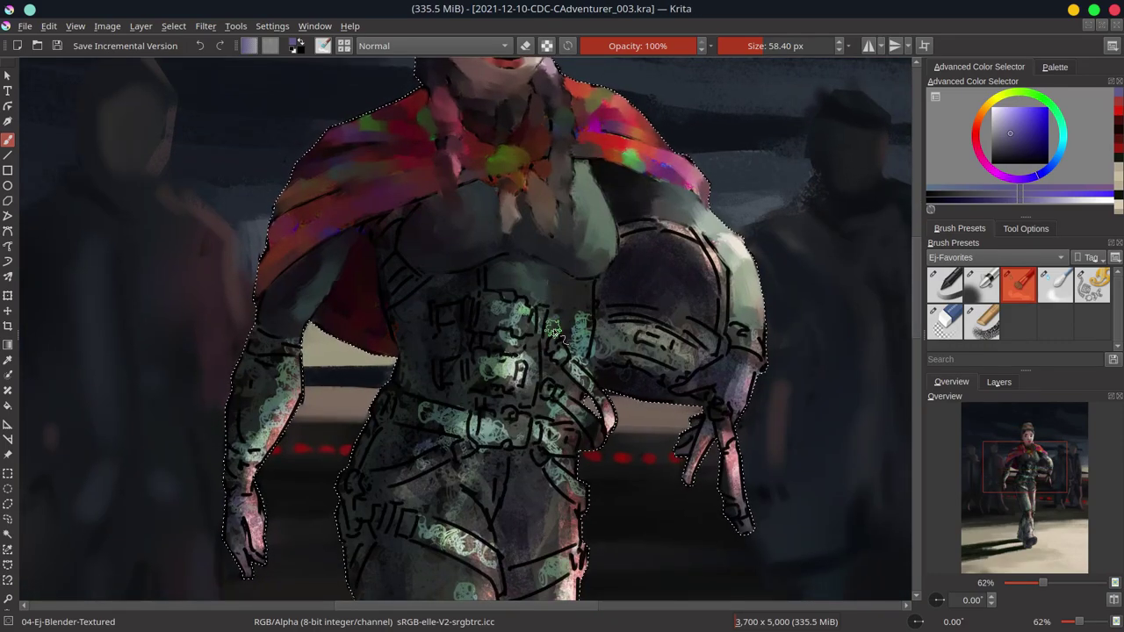
- Smudge the chest line-work down to the belt, adjusting brush size, and save
{"action": "left_click_drag", "start_coordinate": [614, 395], "coordinate": [693, 413]}
{"action": "key", "text": "bracketleft"}
{"action": "key", "text": "bracketright"}
{"action": "left_click_drag", "start_coordinate": [476, 274], "coordinate": [536, 338]}
{"action": "left_click_drag", "start_coordinate": [457, 347], "coordinate": [513, 349]}
{"action": "key", "text": "ctrl+s"}
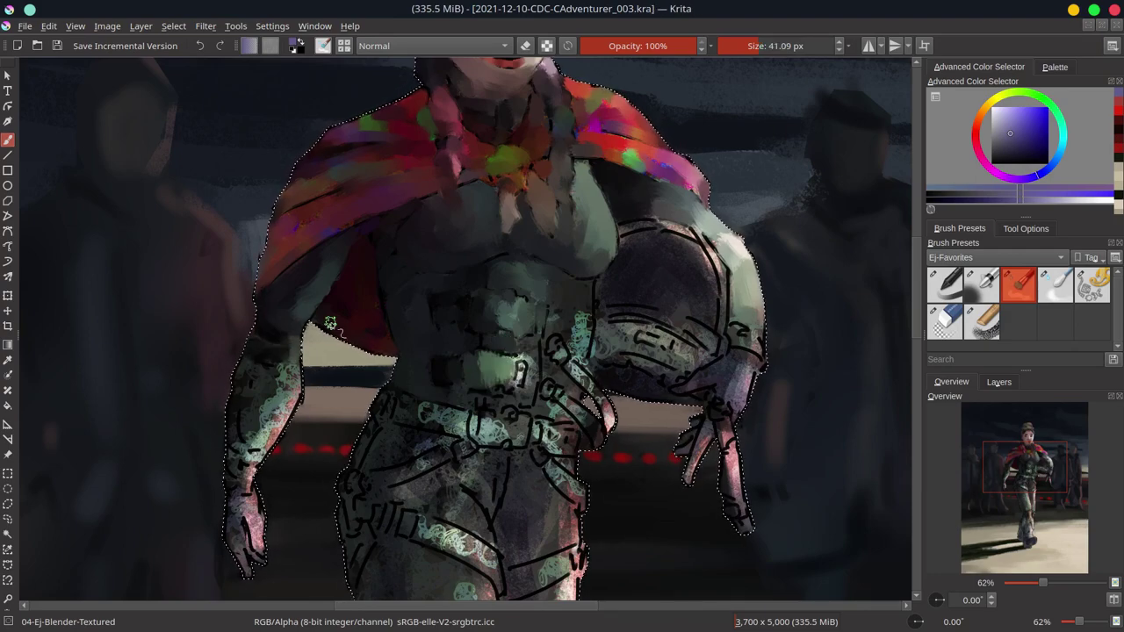
- Lighten the chest and shoulder rim and smudge the forearm line-work down to the hand
{"action": "mouse_move", "coordinate": [531, 347]}
{"action": "left_mouse_down"}
{"action": "mouse_move", "coordinate": [505, 404]}
{"action": "mouse_move", "coordinate": [580, 334]}
{"action": "mouse_move", "coordinate": [673, 349]}
{"action": "mouse_move", "coordinate": [637, 239]}
{"action": "mouse_move", "coordinate": [746, 352]}
{"action": "left_mouse_up"}
{"action": "key", "text": "bracketleft"}
{"action": "key", "text": "bracketright"}
{"action": "key", "text": "bracketright"}
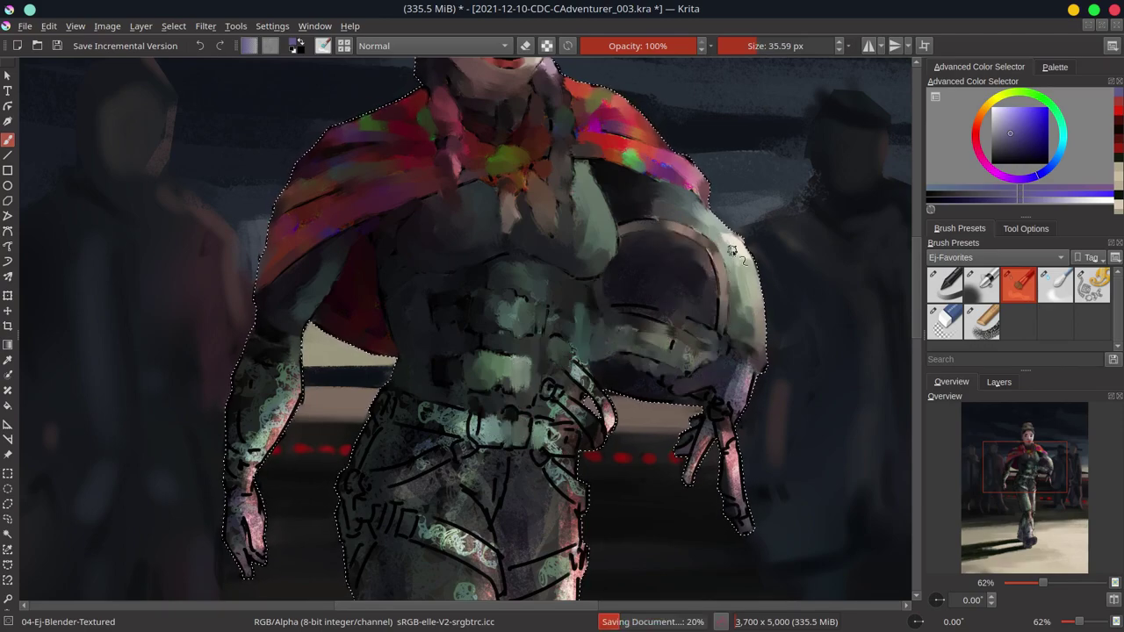
{"action": "left_click_drag", "start_coordinate": [272, 351], "coordinate": [252, 457]}
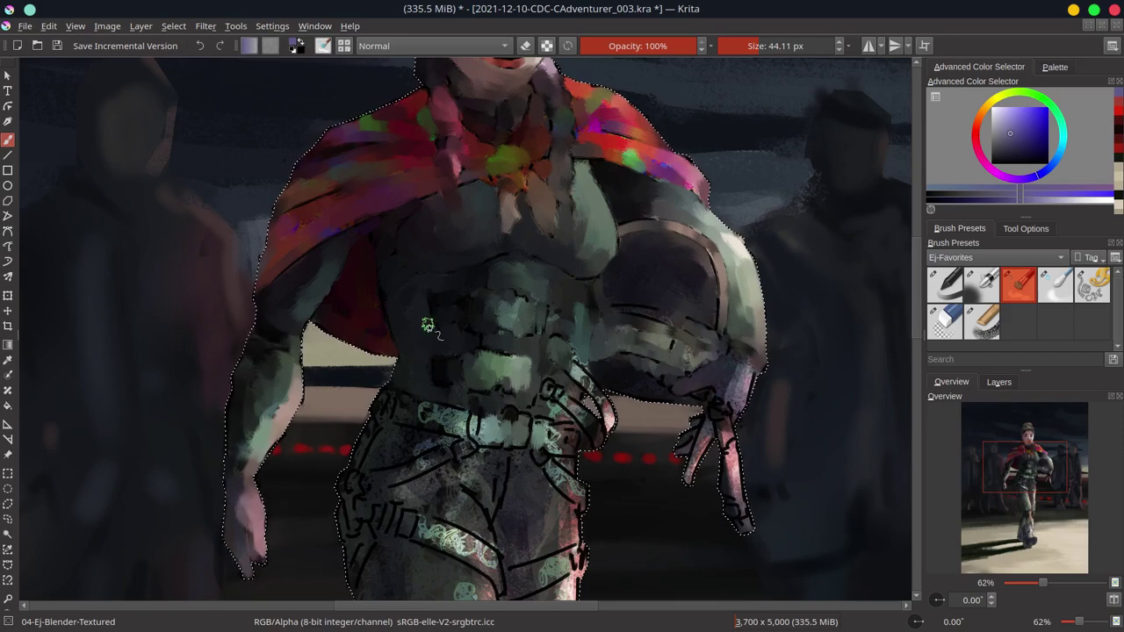
{"action": "mouse_move", "coordinate": [610, 307]}
{"action": "left_mouse_down"}
{"action": "mouse_move", "coordinate": [716, 326]}
{"action": "mouse_move", "coordinate": [740, 471]}
{"action": "left_mouse_up"}
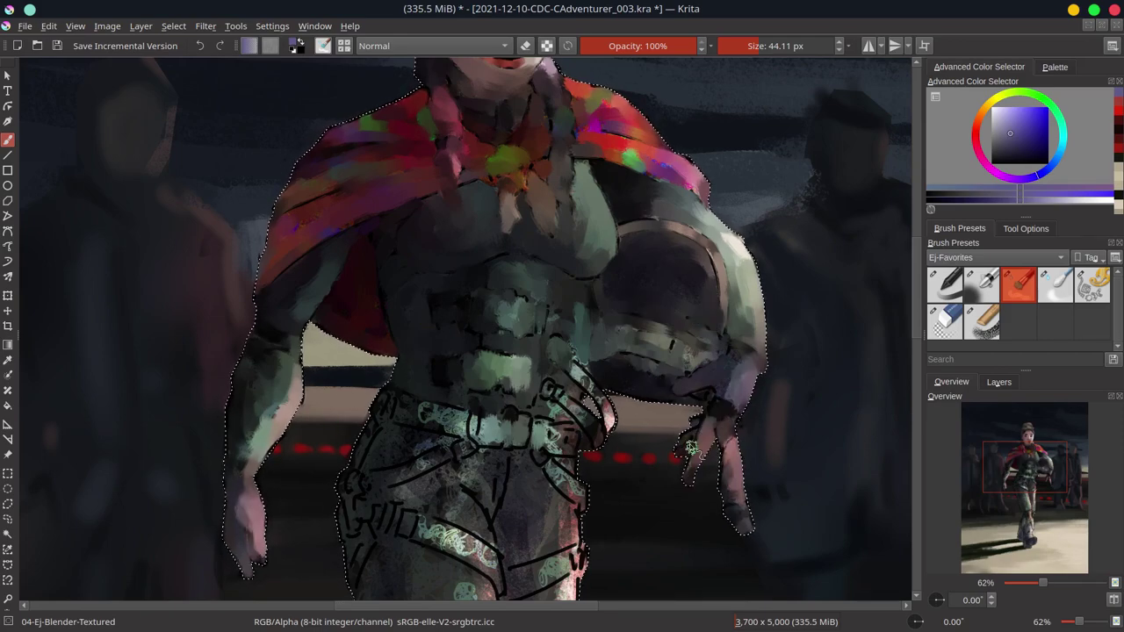
{"action": "scroll", "coordinate": [691, 448], "scroll_direction": "down", "scroll_amount": 2}
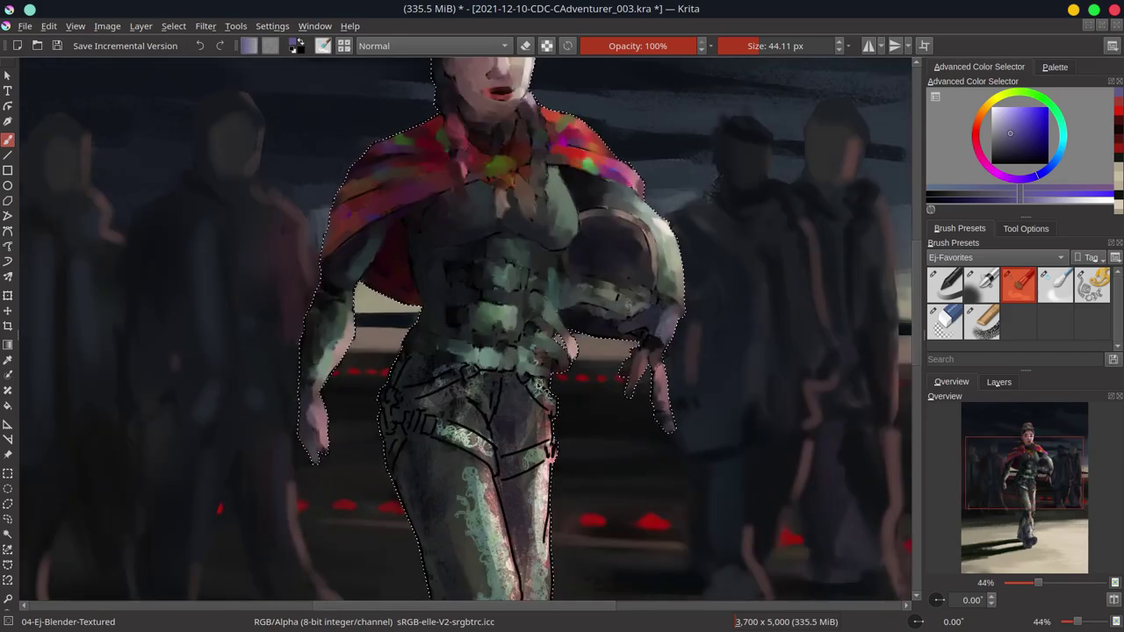
- Soften the belt and hip line-work across the waist and save
{"action": "left_click_drag", "start_coordinate": [538, 384], "coordinate": [445, 388]}
{"action": "left_click_drag", "start_coordinate": [391, 439], "coordinate": [530, 446]}
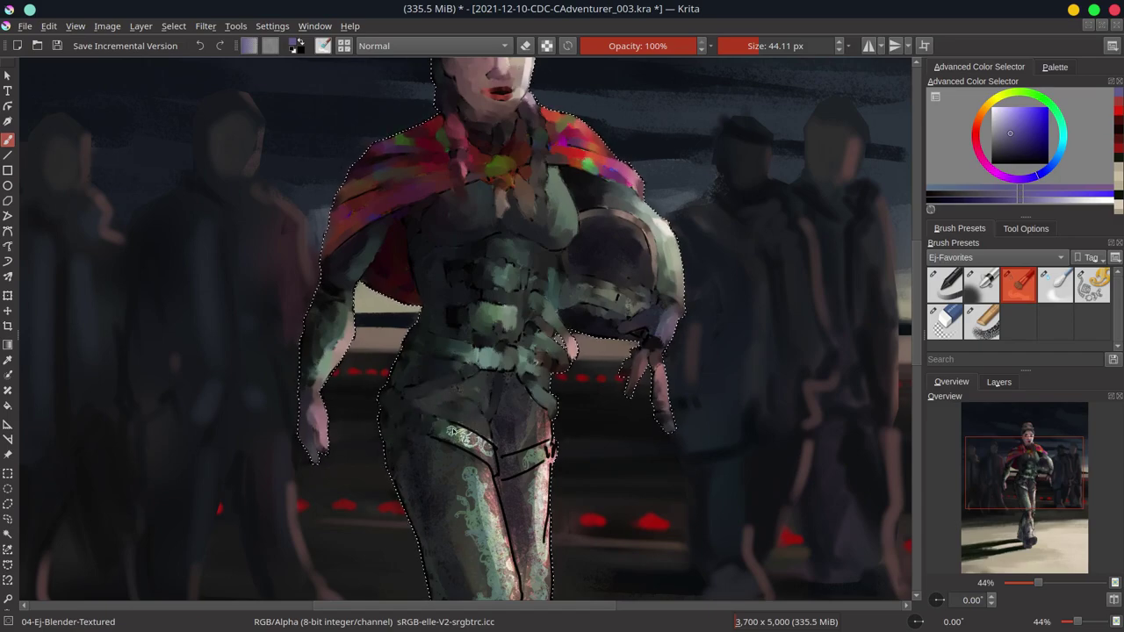
{"action": "key", "text": "ctrl+s"}
{"action": "scroll", "coordinate": [527, 422], "scroll_direction": "down", "scroll_amount": 4}
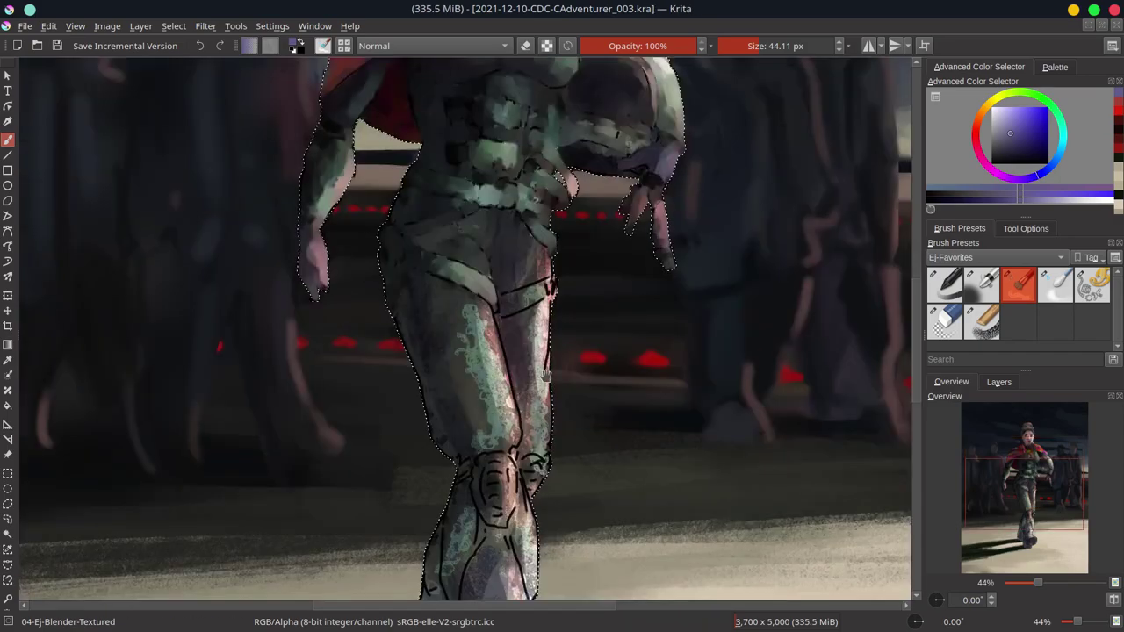
- Blend the thigh texture and highlights and paint over the knee line-work
{"action": "mouse_move", "coordinate": [544, 224]}
{"action": "left_mouse_down"}
{"action": "mouse_move", "coordinate": [511, 286]}
{"action": "mouse_move", "coordinate": [540, 175]}
{"action": "left_mouse_up"}
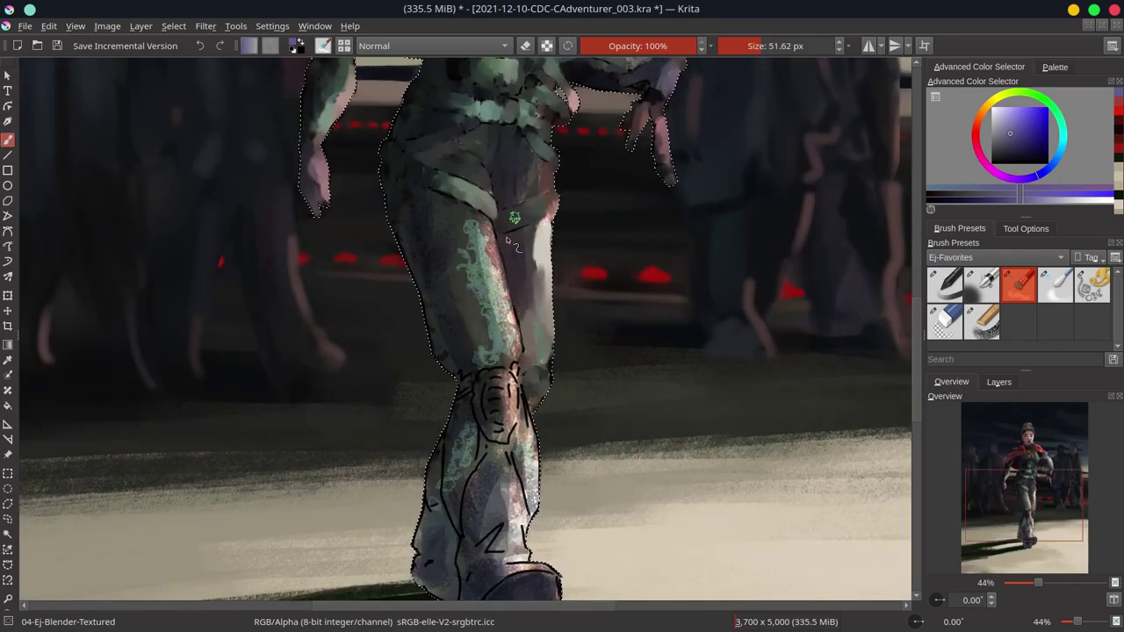
{"action": "left_click_drag", "start_coordinate": [483, 219], "coordinate": [491, 342]}
{"action": "left_click_drag", "start_coordinate": [474, 263], "coordinate": [408, 220]}
{"action": "mouse_move", "coordinate": [479, 373]}
{"action": "left_mouse_down"}
{"action": "mouse_move", "coordinate": [505, 422]}
{"action": "mouse_move", "coordinate": [540, 444]}
{"action": "left_mouse_up"}
- Repaint and blend the shin and shoe, save, and zoom out to the whole painting
{"action": "left_click_drag", "start_coordinate": [503, 293], "coordinate": [472, 169]}
{"action": "left_click_drag", "start_coordinate": [421, 479], "coordinate": [395, 439]}
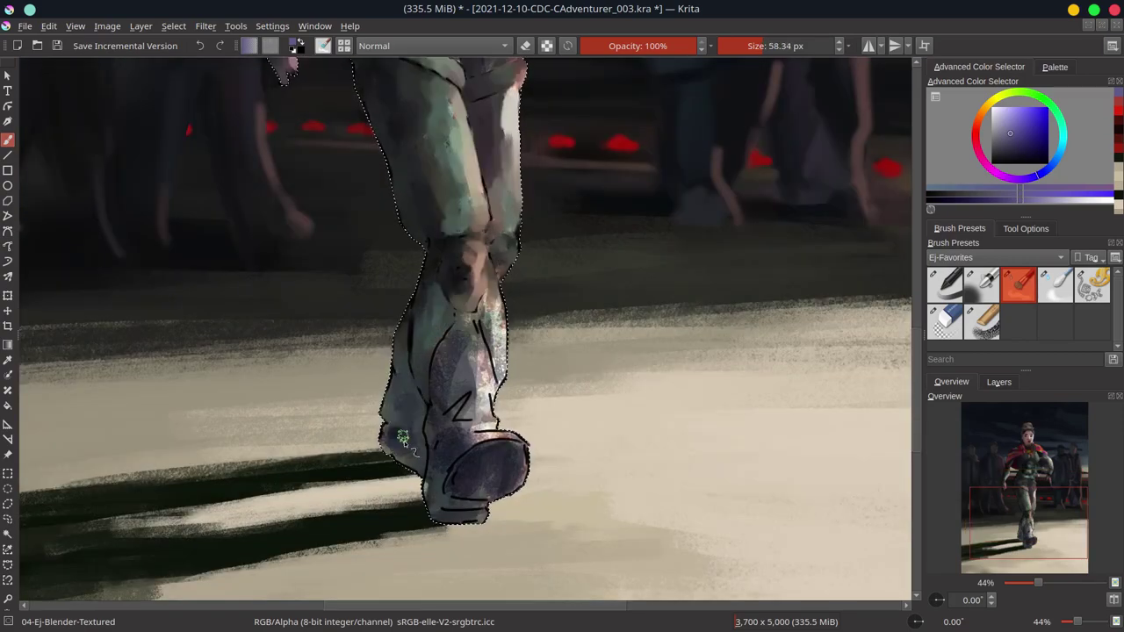
{"action": "left_click_drag", "start_coordinate": [395, 360], "coordinate": [412, 474]}
{"action": "mouse_move", "coordinate": [474, 255]}
{"action": "left_mouse_down"}
{"action": "mouse_move", "coordinate": [496, 426]}
{"action": "mouse_move", "coordinate": [472, 460]}
{"action": "mouse_move", "coordinate": [509, 466]}
{"action": "left_mouse_up"}
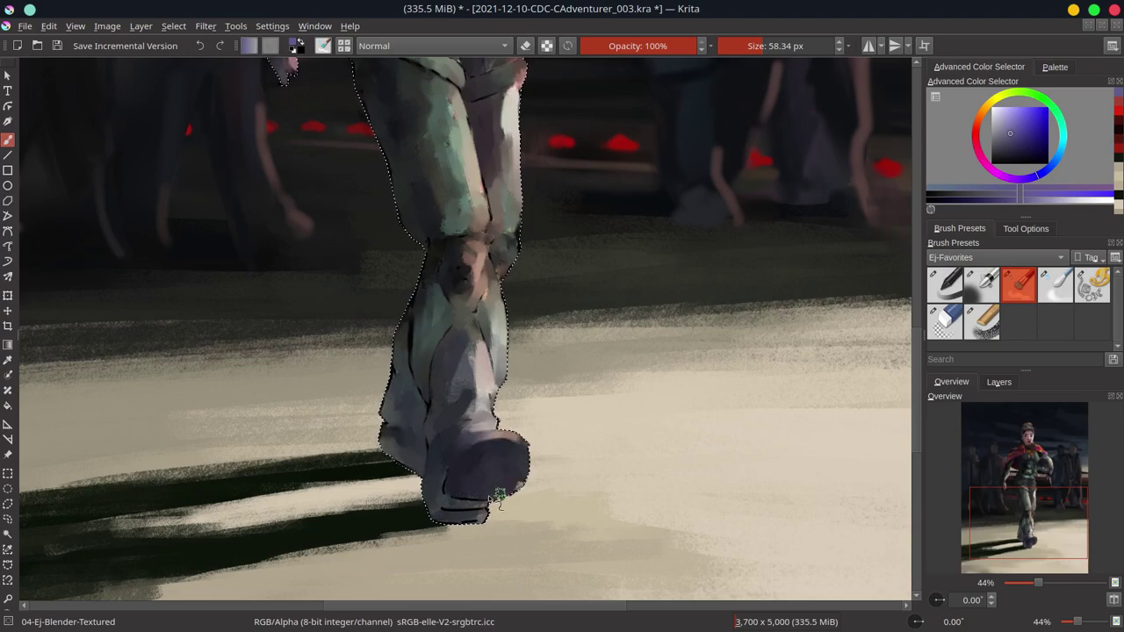
{"action": "key", "text": "2"}
{"action": "key", "text": "ctrl+s"}
{"action": "key", "text": "minus"}
- Add a Color Adjustment filter layer with an edited Blue channel curve, then save the painting
{"action": "left_click", "coordinate": [998, 382]}
{"action": "left_click", "coordinate": [946, 601]}
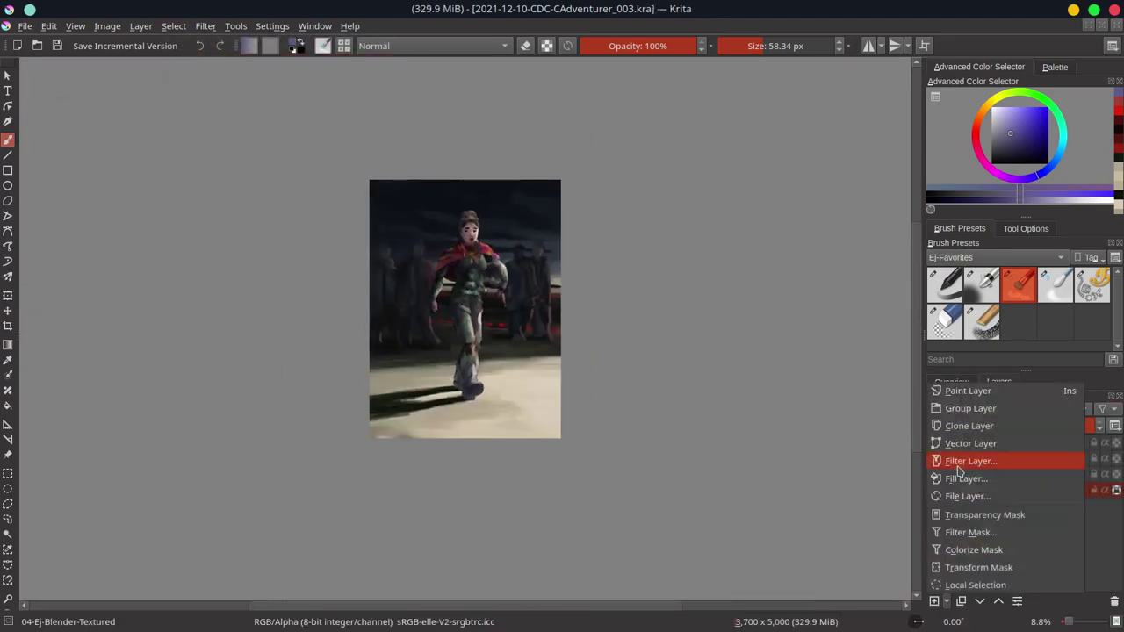
{"action": "left_click", "coordinate": [957, 459]}
{"action": "scroll", "coordinate": [551, 304], "scroll_direction": "down", "scroll_amount": 3}
{"action": "left_click", "coordinate": [692, 537]}
{"action": "key", "text": "minus"}
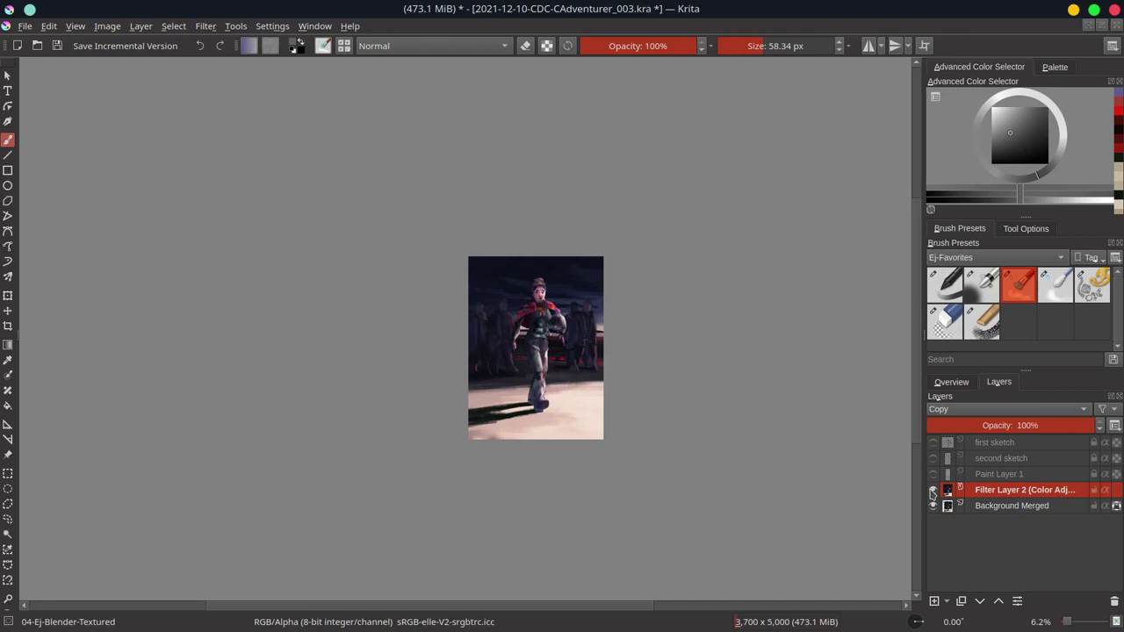
{"action": "key", "text": "ctrl+s"}
{"action": "left_click", "coordinate": [951, 382]}
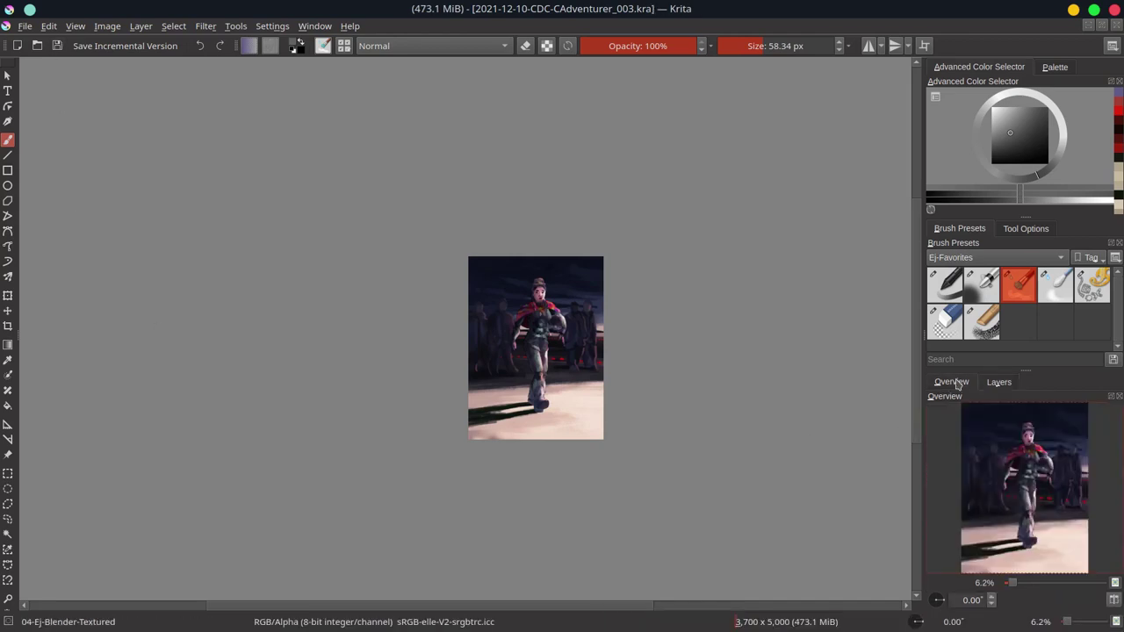
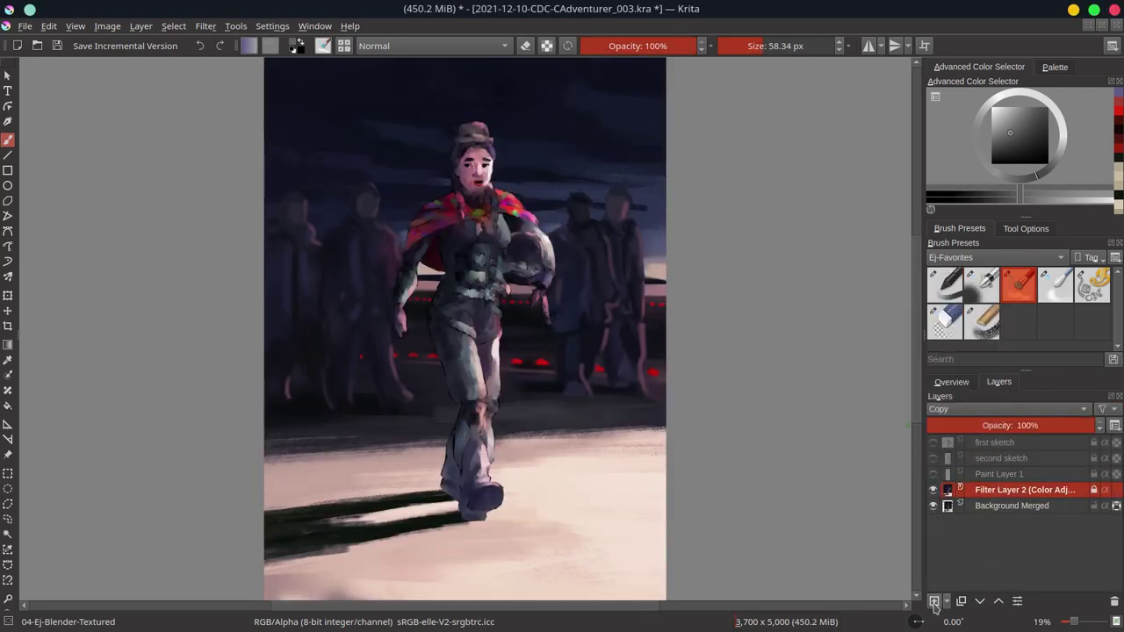
- Add a Color Dodge paint layer and airbrush a cyan glow along the leg's right edge
{"action": "key", "text": "Insert"}
{"action": "key", "text": "alt+shift+d"}
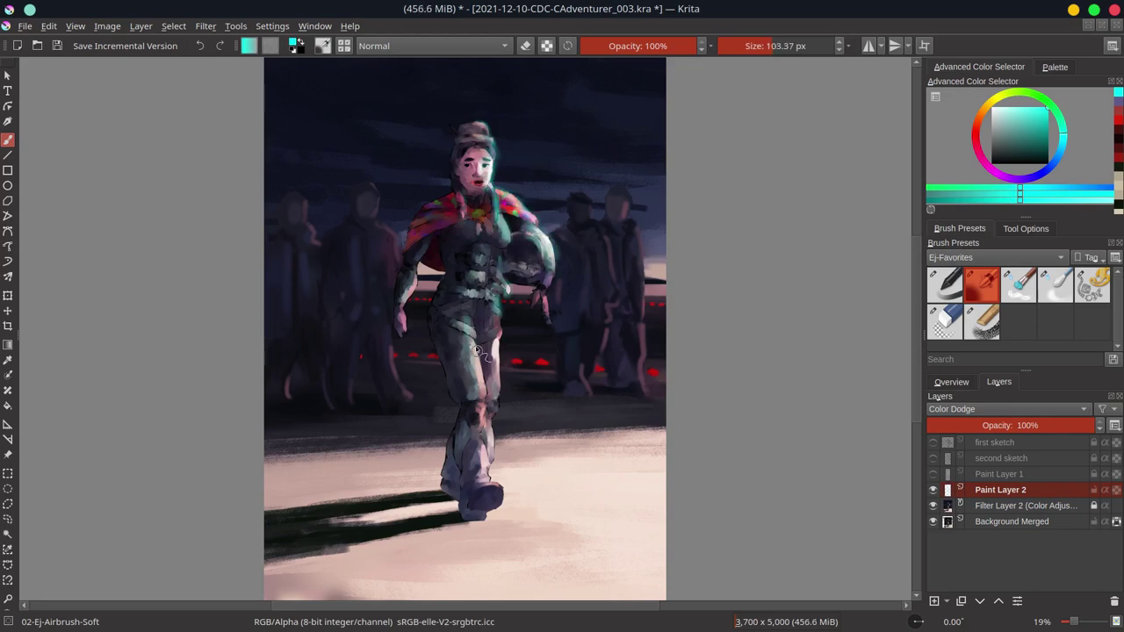
{"action": "mouse_move", "coordinate": [498, 348]}
{"action": "left_mouse_down"}
{"action": "mouse_move", "coordinate": [496, 443]}
{"action": "mouse_move", "coordinate": [582, 426]}
{"action": "left_mouse_up"}
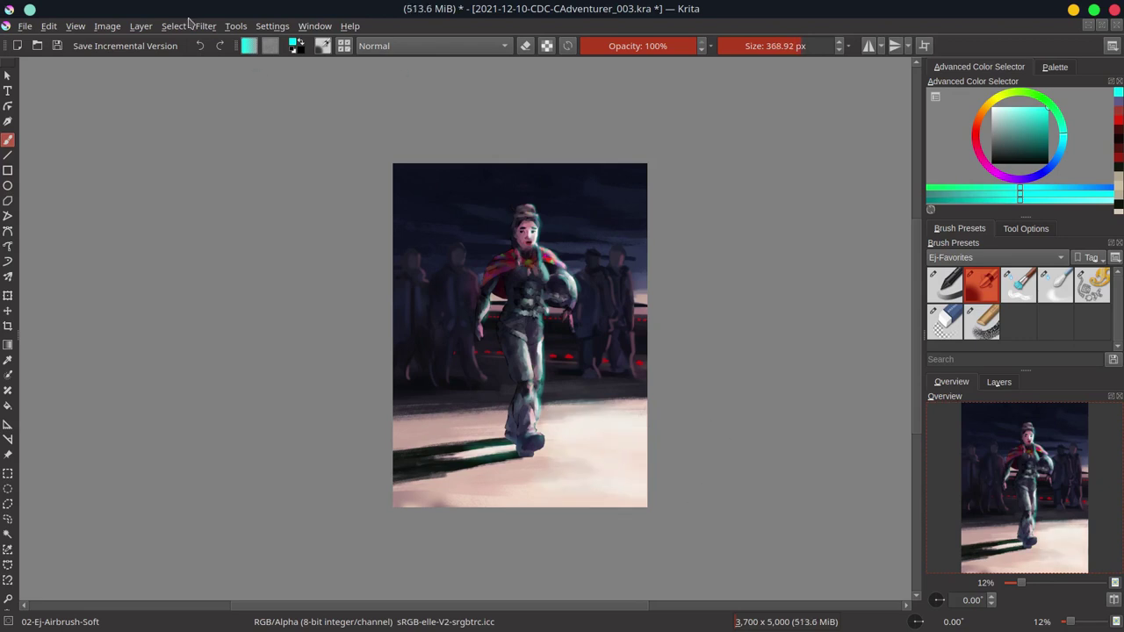
- Cancel the Gaussian Blur, pick the red brush preset, and name the glow layer 'bg cd'
{"action": "key", "text": "ctrl+alt+f"}
{"action": "left_click", "coordinate": [374, 431]}
{"action": "left_click", "coordinate": [998, 382]}
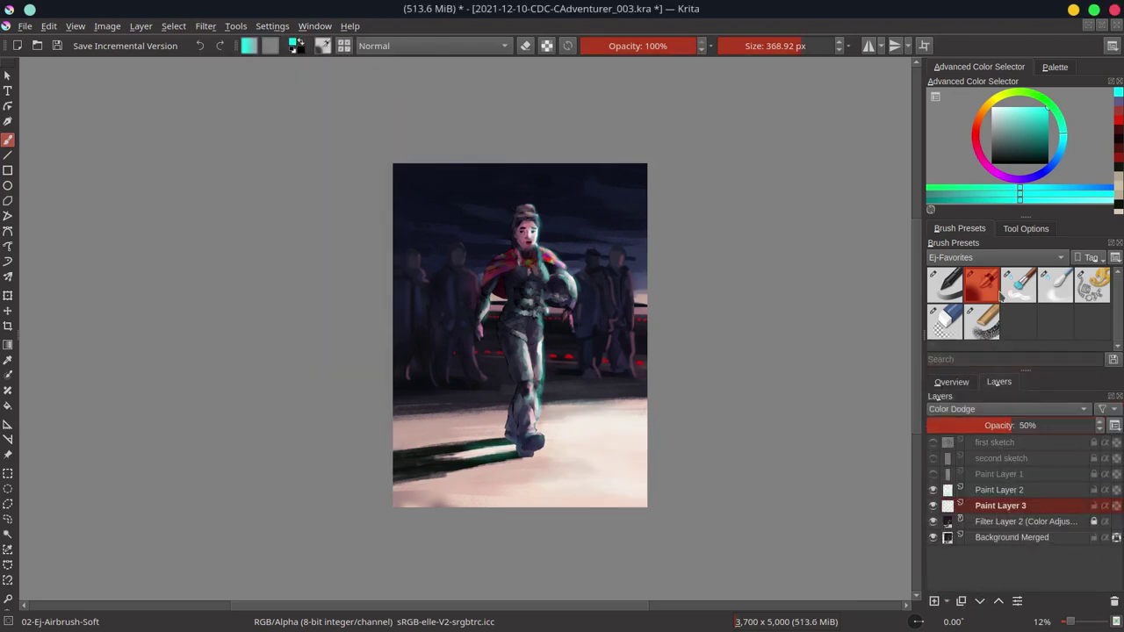
{"action": "left_click", "coordinate": [999, 294]}
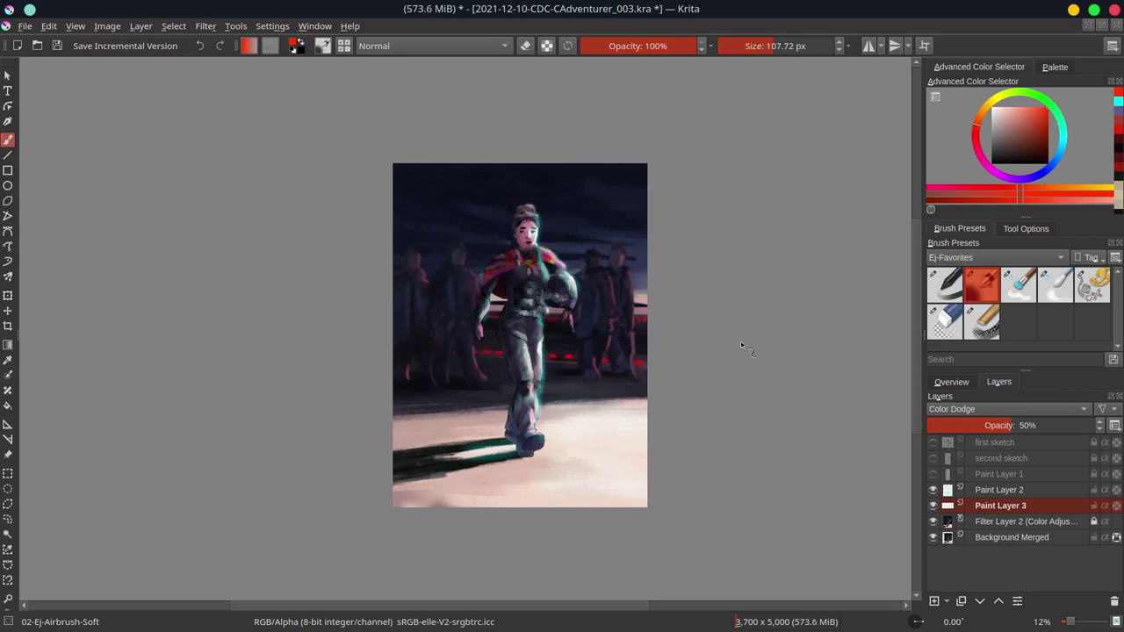
{"action": "type", "text": "bgcd"}
{"action": "key", "text": "Return"}
{"action": "left_click", "coordinate": [1019, 522], "text": "shift"}
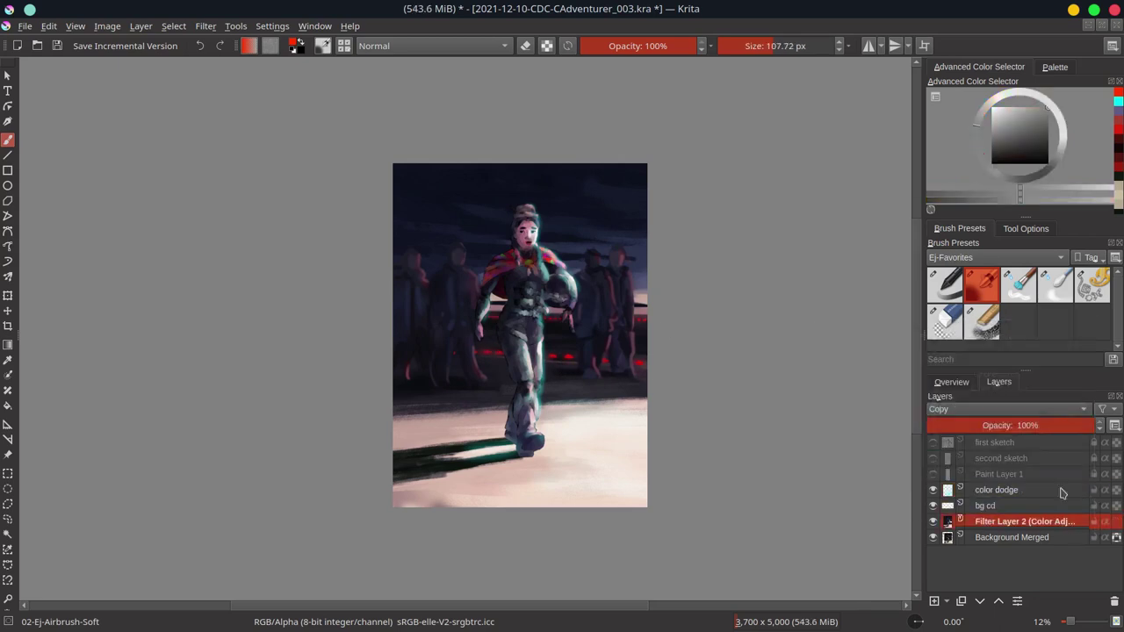
- Group the glow layers into a group named Final and hide it
{"action": "key", "text": "ctrl+g"}
{"action": "key", "text": "F3"}
{"action": "key", "text": "Return"}
{"action": "left_click", "coordinate": [960, 490]}
{"action": "type", "text": "Final"}
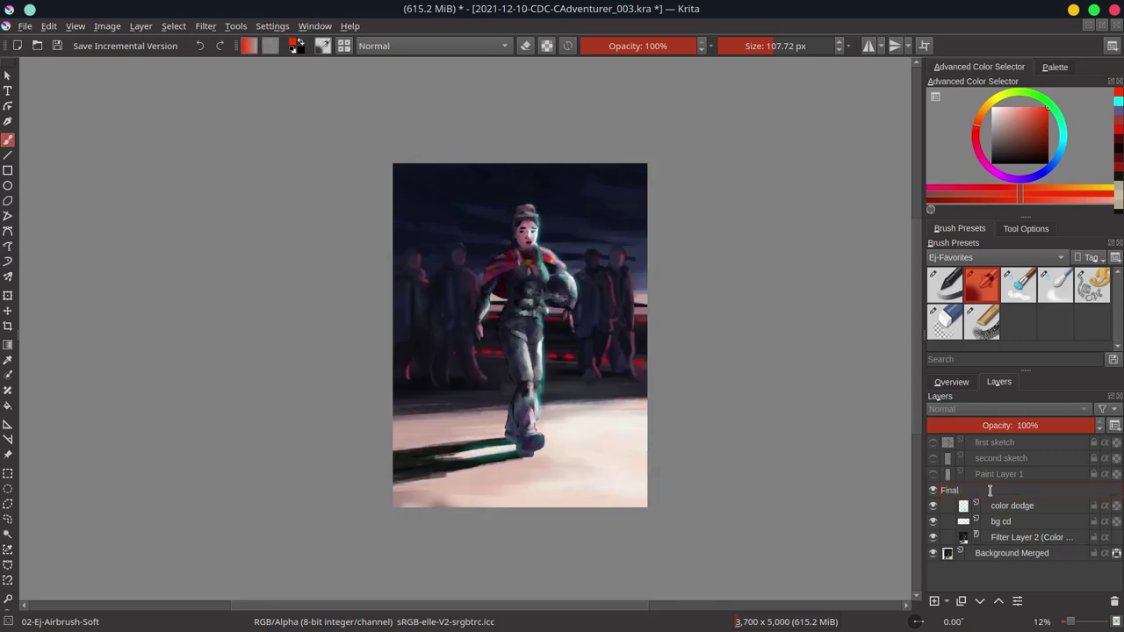
- Select the Background Merged layer, mirror the canvas view, and choose the Chalk Grainy brush
{"action": "left_click", "coordinate": [1010, 506]}
{"action": "left_click", "coordinate": [951, 382]}
{"action": "left_click", "coordinate": [1114, 601]}
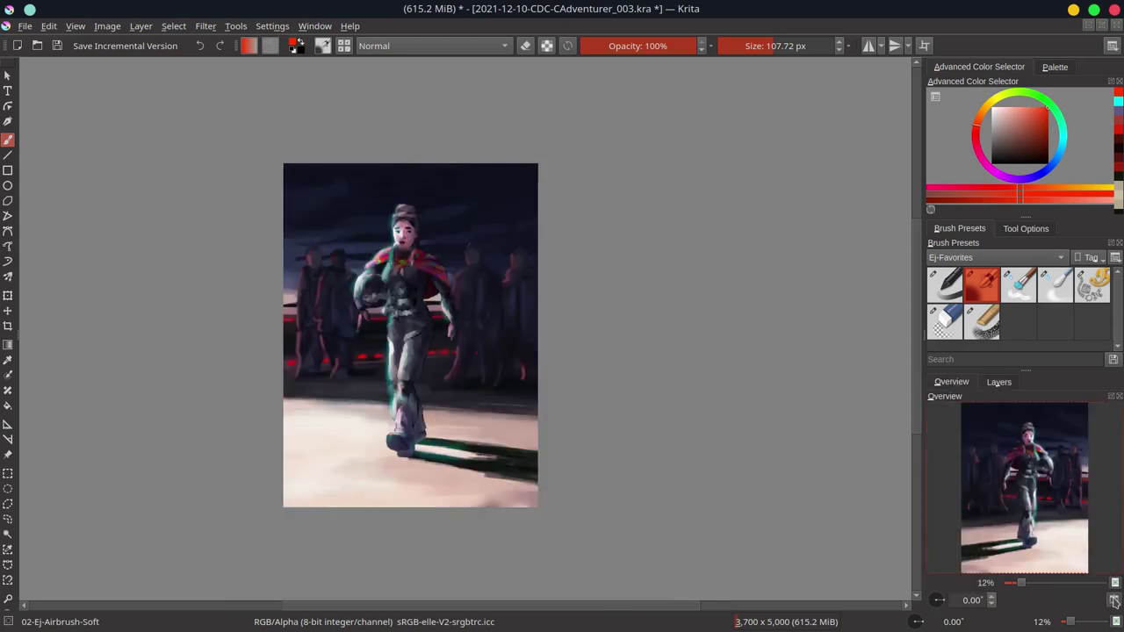
{"action": "left_click", "coordinate": [998, 382]}
{"action": "left_click", "coordinate": [982, 321]}
- Duplicate the sketch layer above the background and set up the soft airbrush with brown tones
{"action": "scroll", "coordinate": [369, 358], "scroll_direction": "up", "scroll_amount": 3}
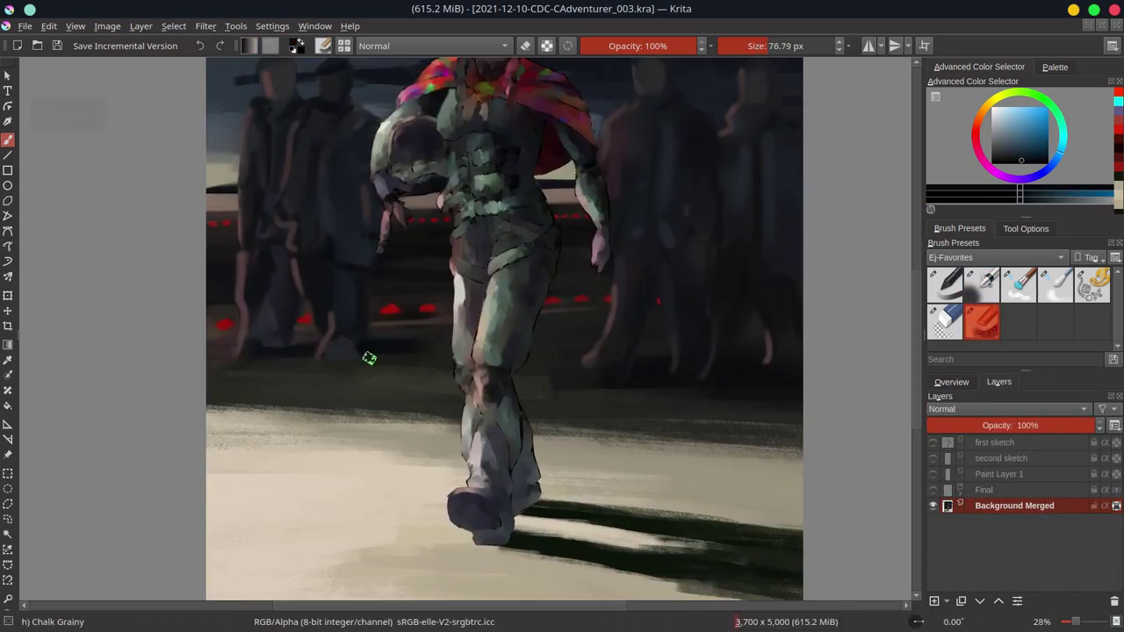
{"action": "scroll", "coordinate": [341, 362], "scroll_direction": "down", "scroll_amount": 3}
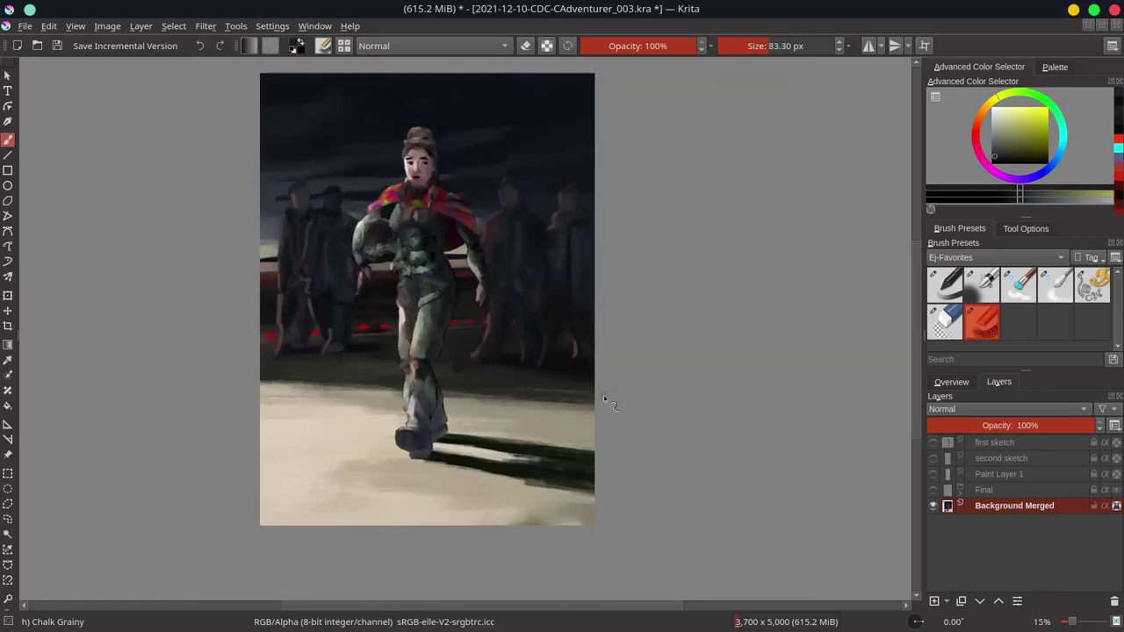
{"action": "left_click", "coordinate": [398, 329], "text": "ctrl"}
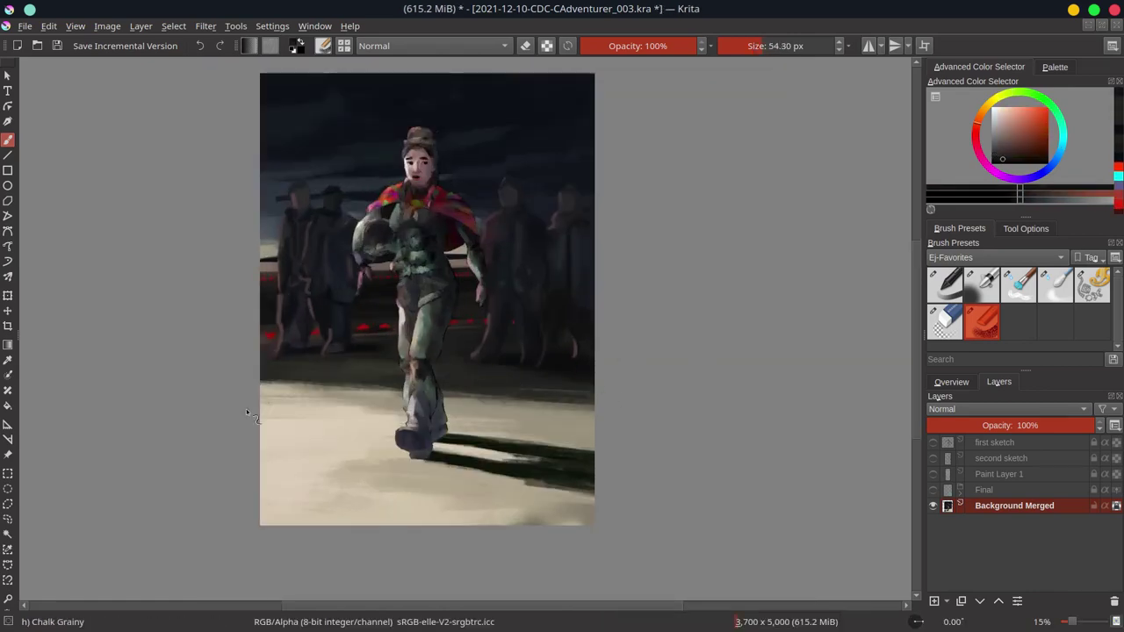
{"action": "right_click", "coordinate": [1000, 458]}
{"action": "left_click", "coordinate": [974, 254]}
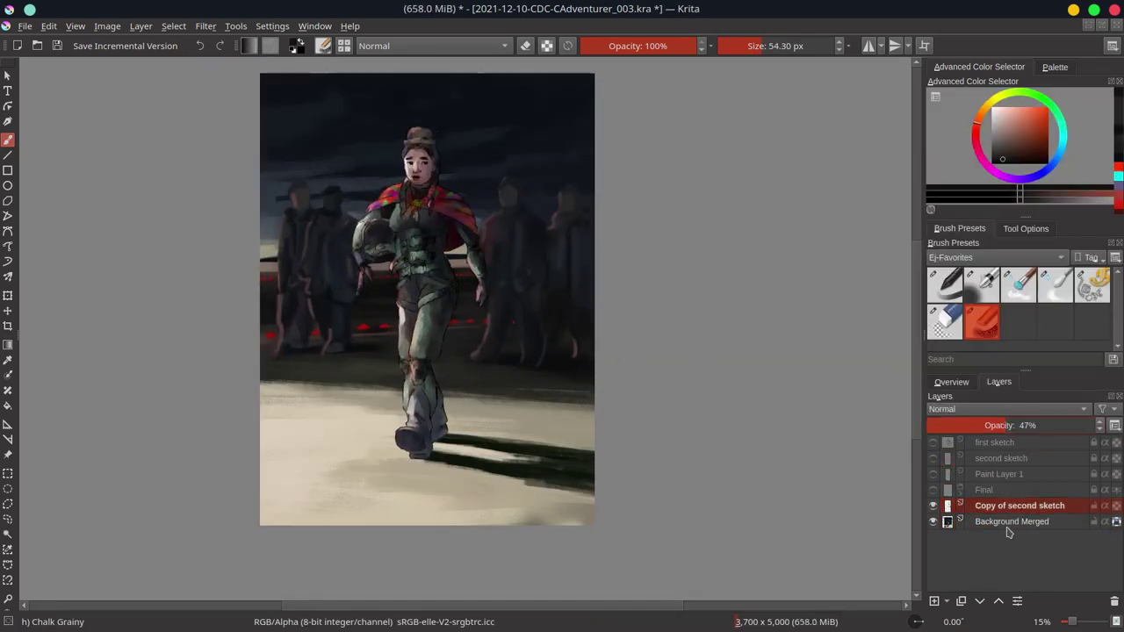
{"action": "left_click", "coordinate": [965, 384]}
{"action": "left_click", "coordinate": [982, 321]}
{"action": "scroll", "coordinate": [466, 241], "scroll_direction": "up", "scroll_amount": 5}
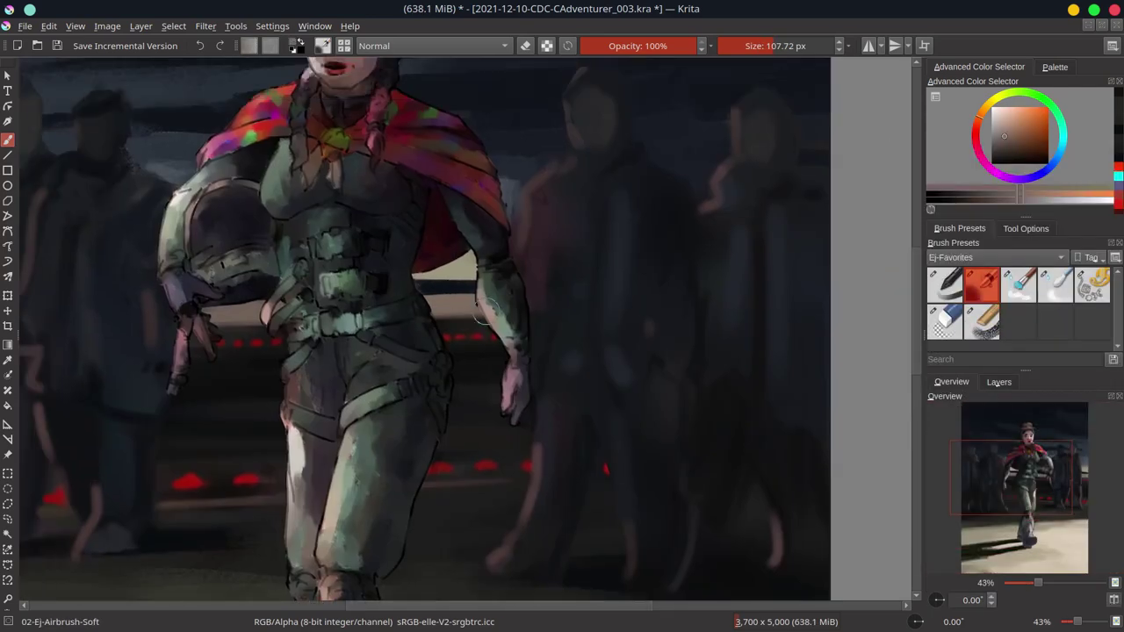
{"action": "left_click", "coordinate": [482, 280], "text": "ctrl"}
{"action": "left_click_drag", "start_coordinate": [481, 279], "coordinate": [489, 320]}
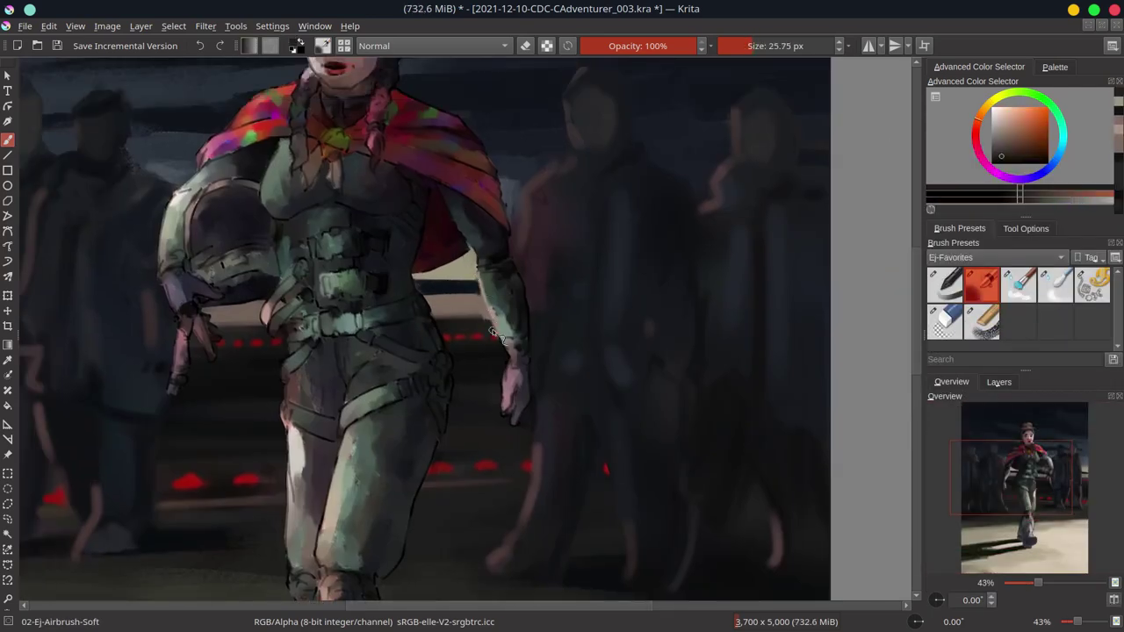
{"action": "left_click", "coordinate": [483, 291], "text": "ctrl"}
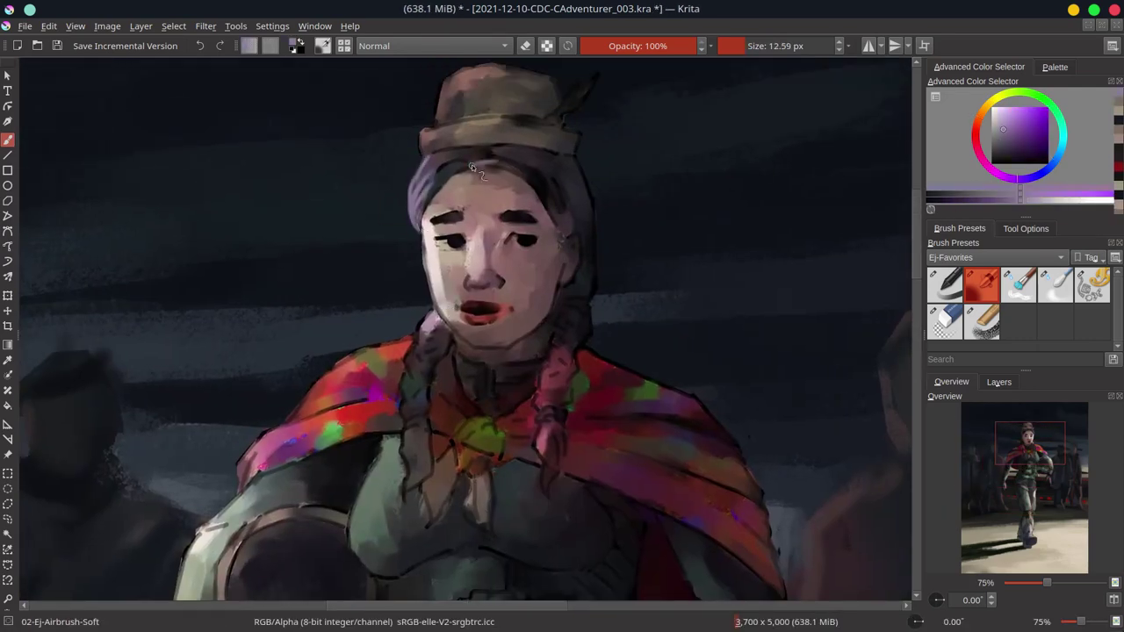
- Sample pink, peach, mauve, lavender and lip-red tones from the face while resizing the airbrush
{"action": "left_click", "coordinate": [533, 259], "text": "ctrl"}
{"action": "key", "text": "bracketright"}
{"action": "key", "text": "bracketright"}
{"action": "key", "text": "bracketright"}
{"action": "left_click", "coordinate": [490, 277], "text": "ctrl"}
{"action": "key", "text": "bracketleft"}
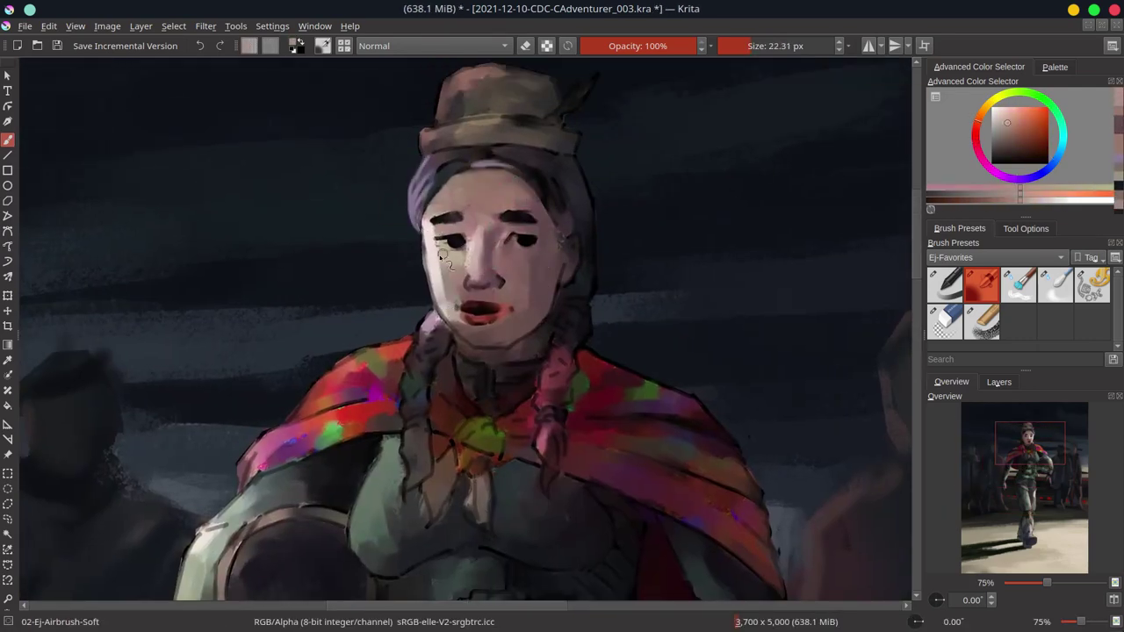
{"action": "key", "text": "bracketright"}
{"action": "key", "text": "bracketright"}
{"action": "left_click", "coordinate": [447, 253], "text": "ctrl"}
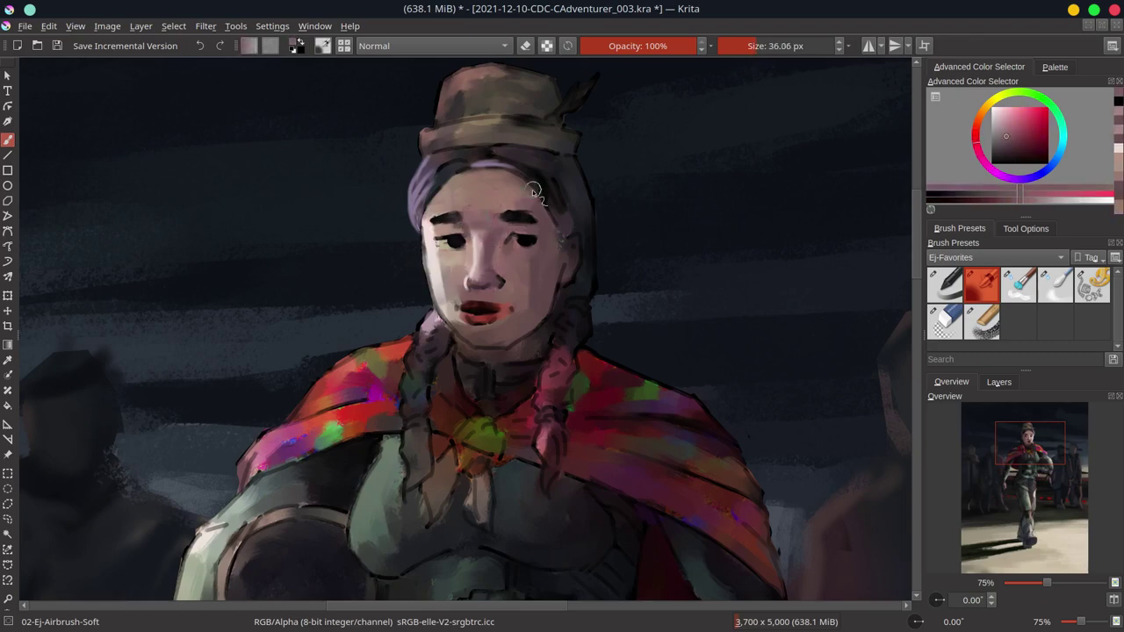
{"action": "key", "text": "bracketleft"}
{"action": "key", "text": "bracketleft"}
{"action": "key", "text": "bracketleft"}
{"action": "left_click", "coordinate": [435, 280], "text": "ctrl"}
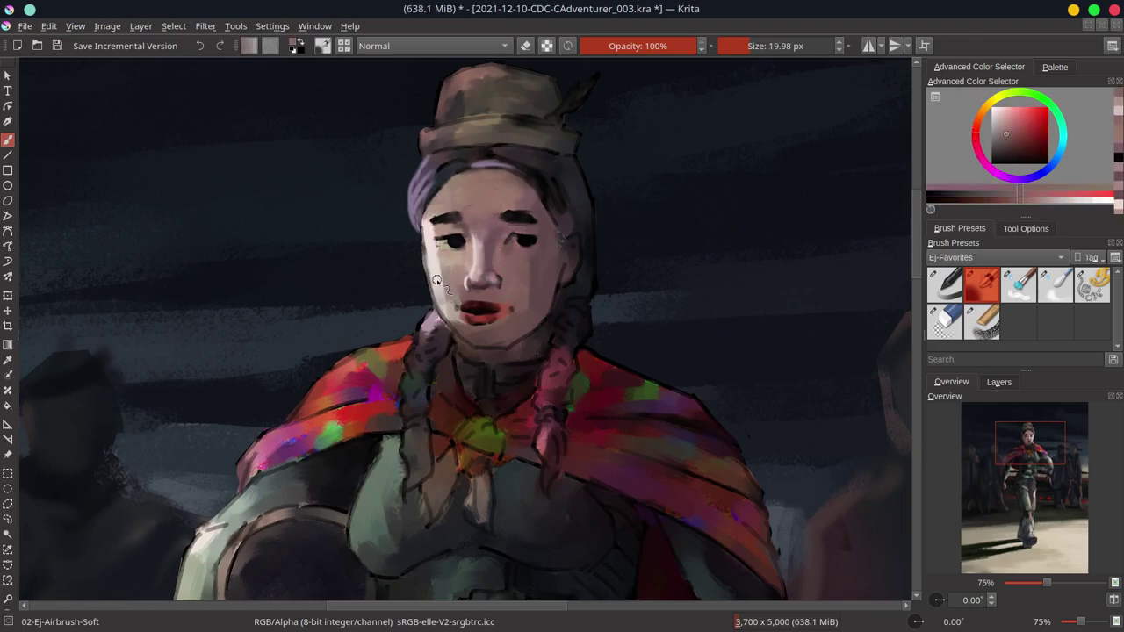
{"action": "key", "text": "bracketleft"}
{"action": "left_click", "coordinate": [439, 187], "text": "ctrl"}
{"action": "key", "text": "bracketright"}
{"action": "key", "text": "bracketright"}
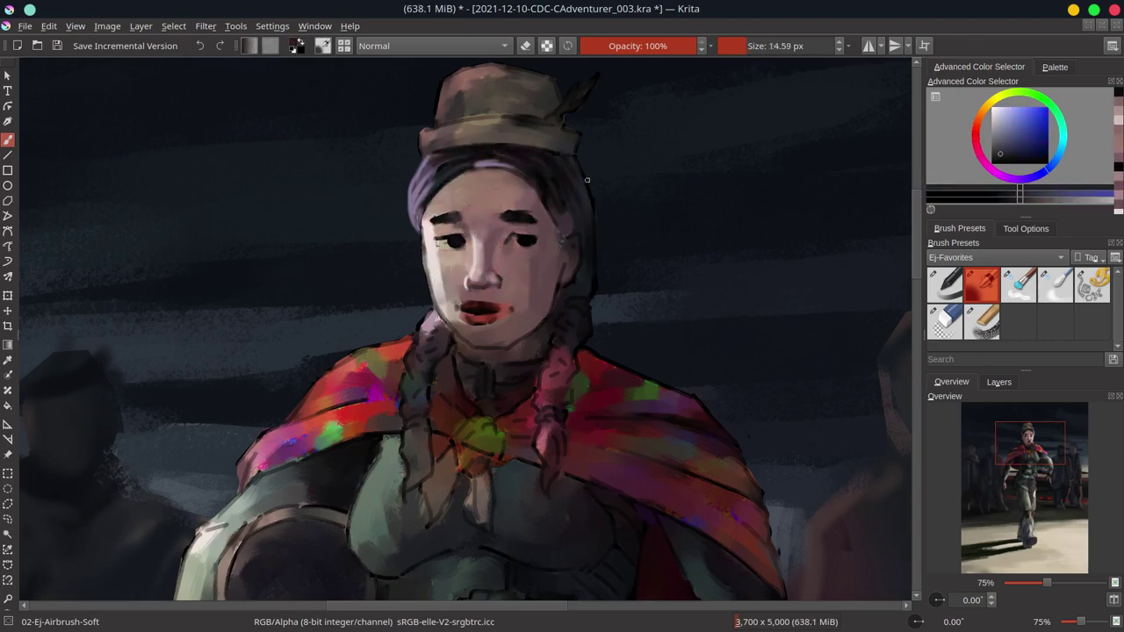
{"action": "left_click", "coordinate": [566, 206], "text": "ctrl"}
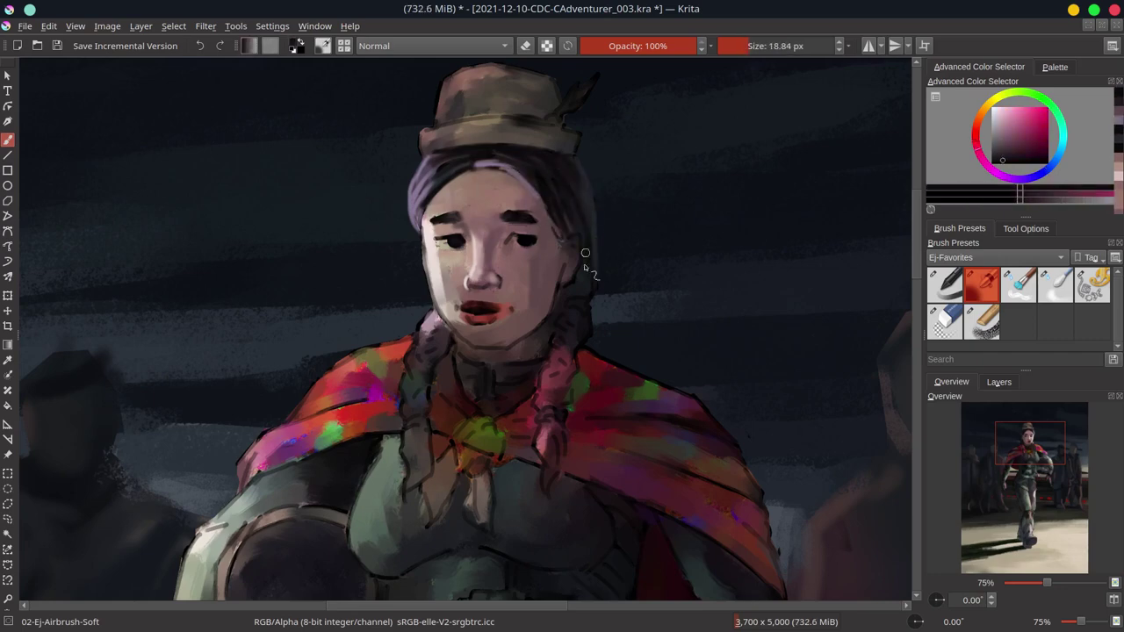
{"action": "key", "text": "bracketleft"}
{"action": "key", "text": "bracketleft"}
{"action": "key", "text": "bracketleft"}
{"action": "left_click", "coordinate": [505, 250], "text": "ctrl"}
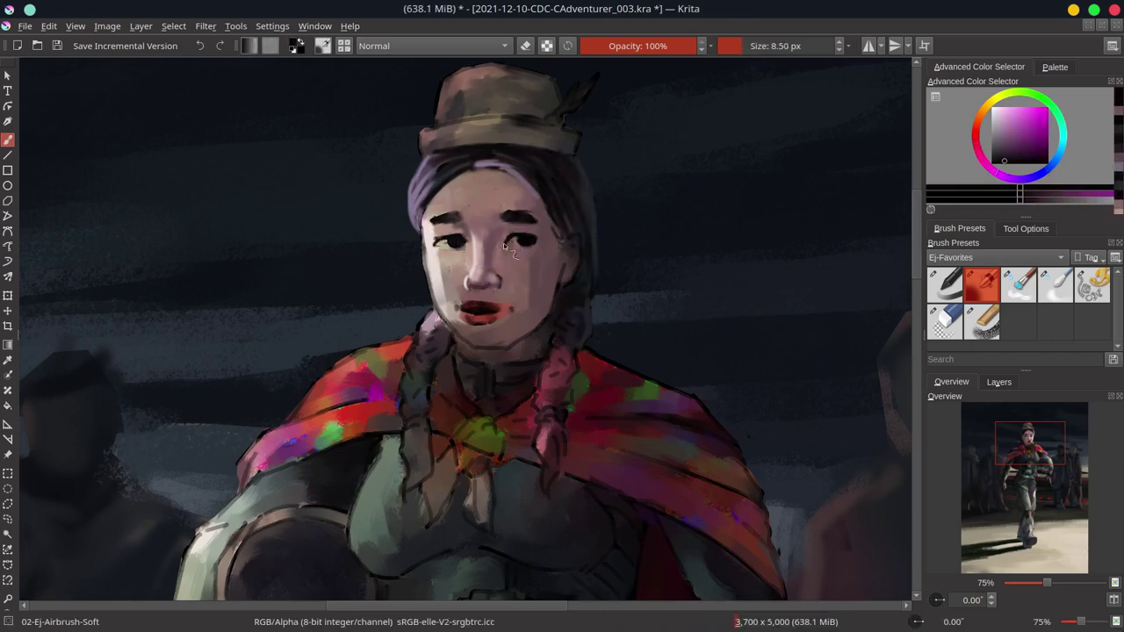
{"action": "key", "text": "bracketright"}
{"action": "key", "text": "bracketright"}
{"action": "key", "text": "bracketright"}
{"action": "left_click", "coordinate": [467, 266], "text": "ctrl"}
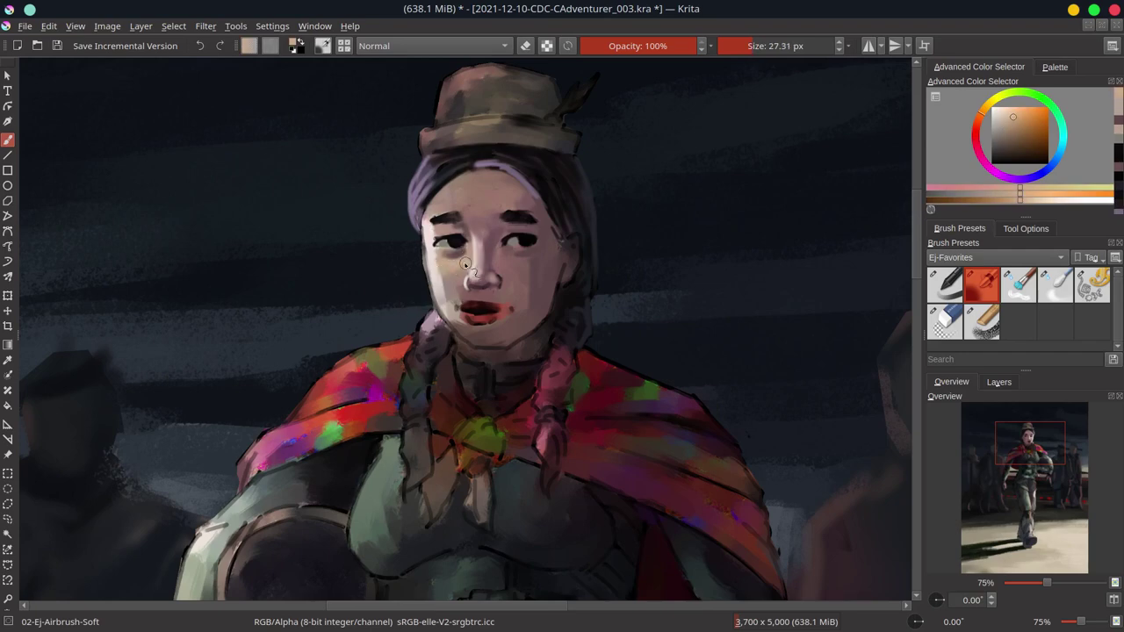
{"action": "key", "text": "bracketleft"}
{"action": "key", "text": "bracketleft"}
{"action": "key", "text": "bracketleft"}
{"action": "left_click", "coordinate": [427, 234], "text": "ctrl"}
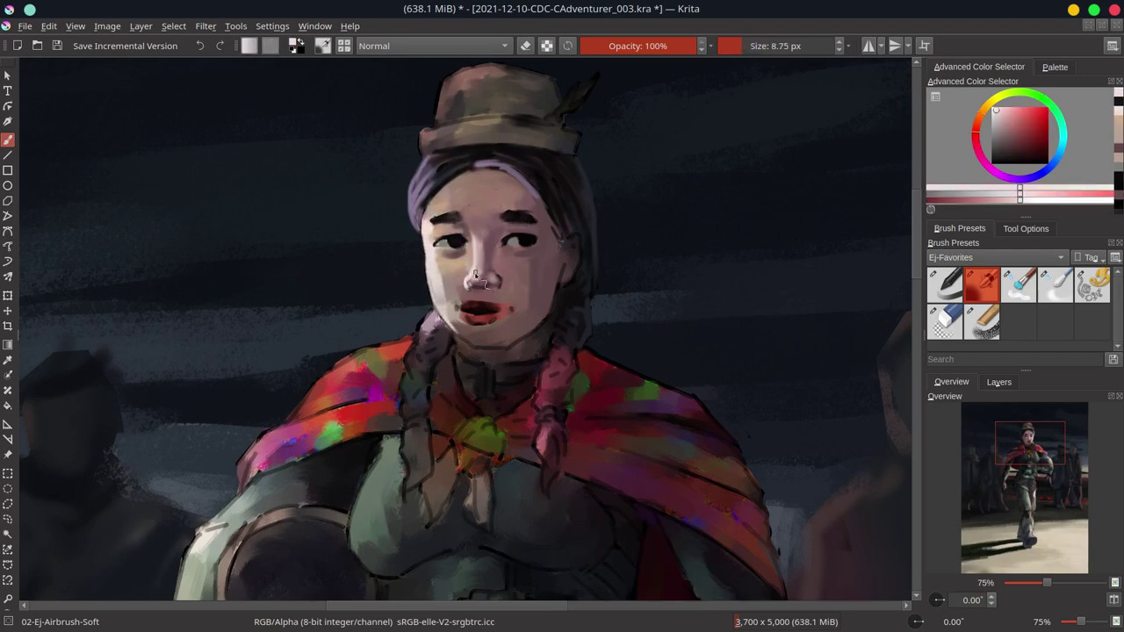
- Sample dark reds and orange skin tones around the mouth and chin, then zoom out
{"action": "left_click", "coordinate": [471, 290], "text": "ctrl"}
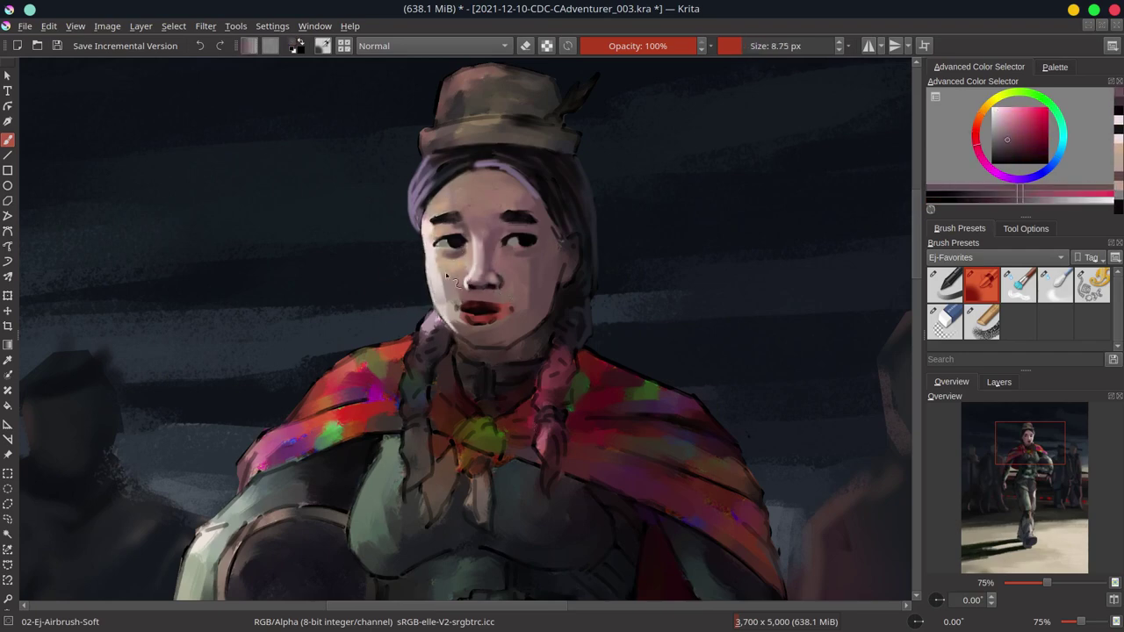
{"action": "key", "text": "bracketright"}
{"action": "key", "text": "bracketright"}
{"action": "left_click", "coordinate": [496, 305], "text": "ctrl"}
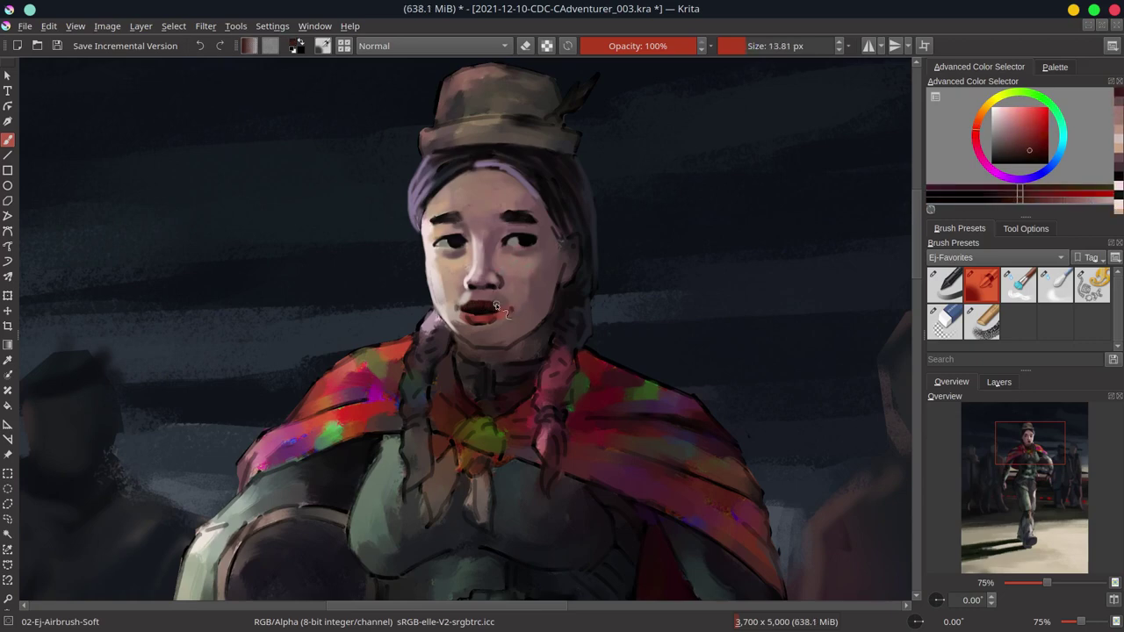
{"action": "key", "text": "bracketleft"}
{"action": "key", "text": "bracketleft"}
{"action": "left_click", "coordinate": [455, 310], "text": "ctrl"}
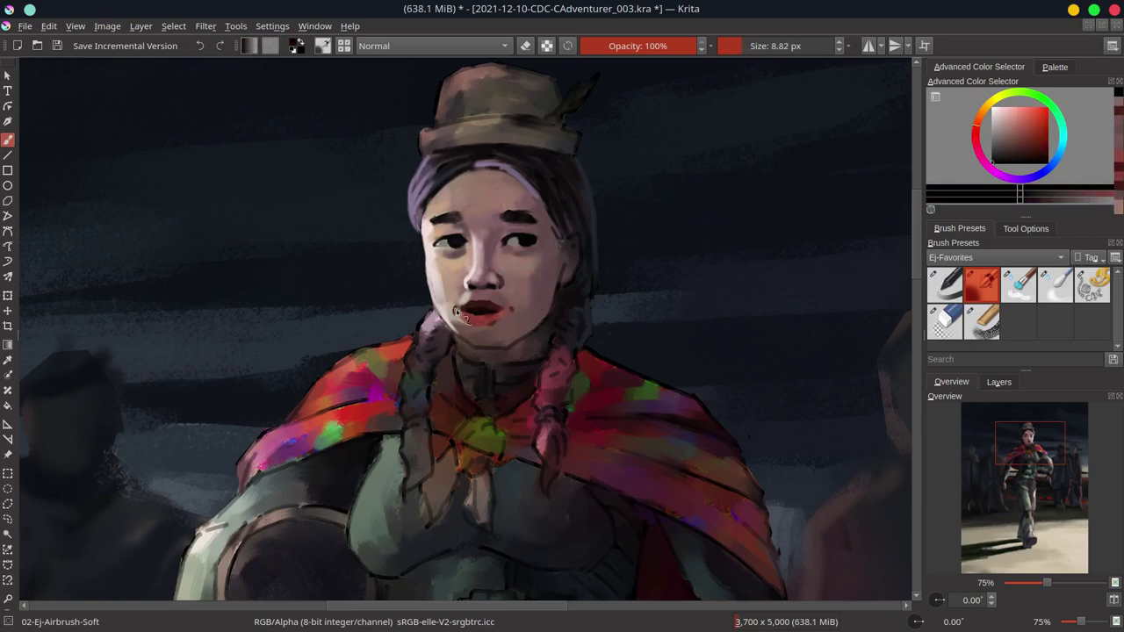
{"action": "left_click", "coordinate": [516, 310], "text": "ctrl"}
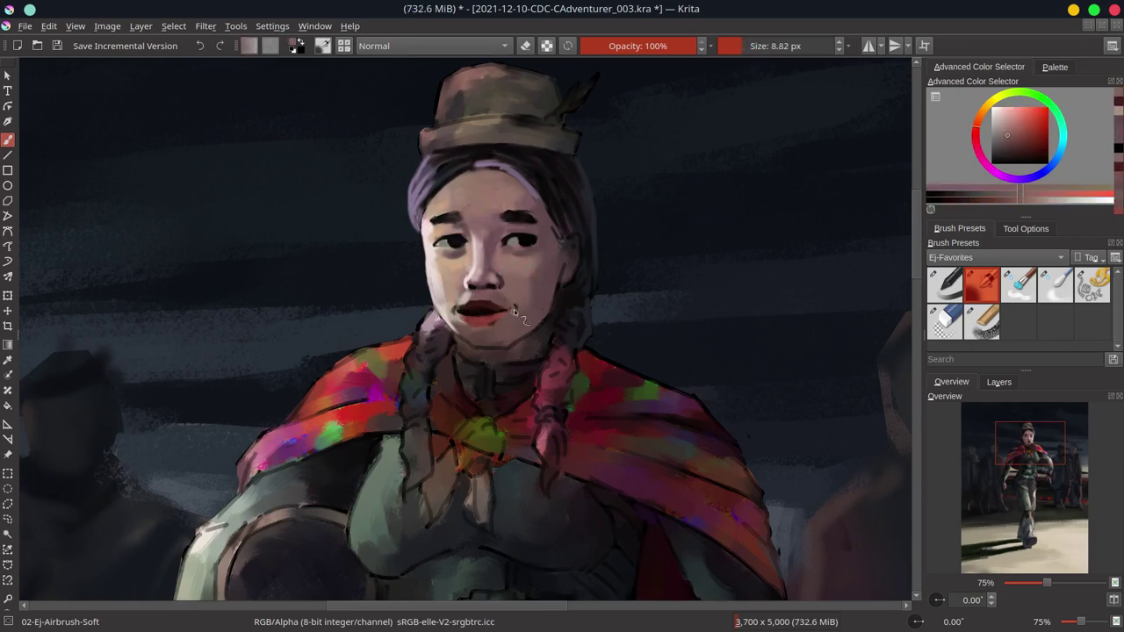
{"action": "key", "text": "bracketright"}
{"action": "key", "text": "bracketright"}
{"action": "left_click", "coordinate": [472, 339], "text": "ctrl"}
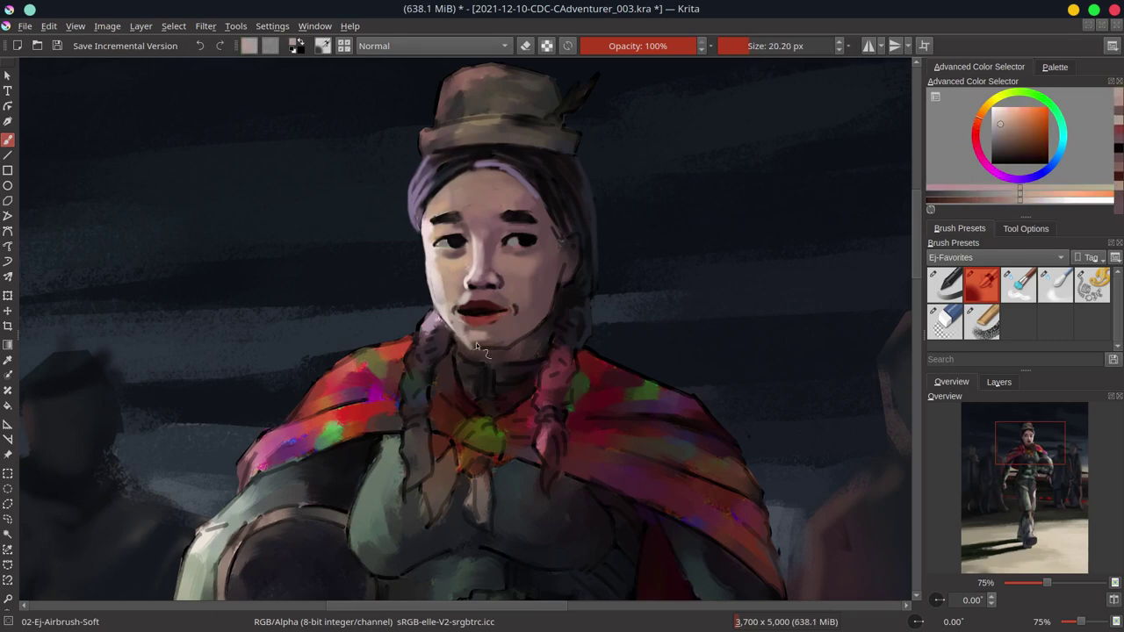
{"action": "key", "text": "bracketright"}
{"action": "left_click", "coordinate": [506, 343], "text": "ctrl"}
{"action": "left_click", "coordinate": [509, 350], "text": "ctrl"}
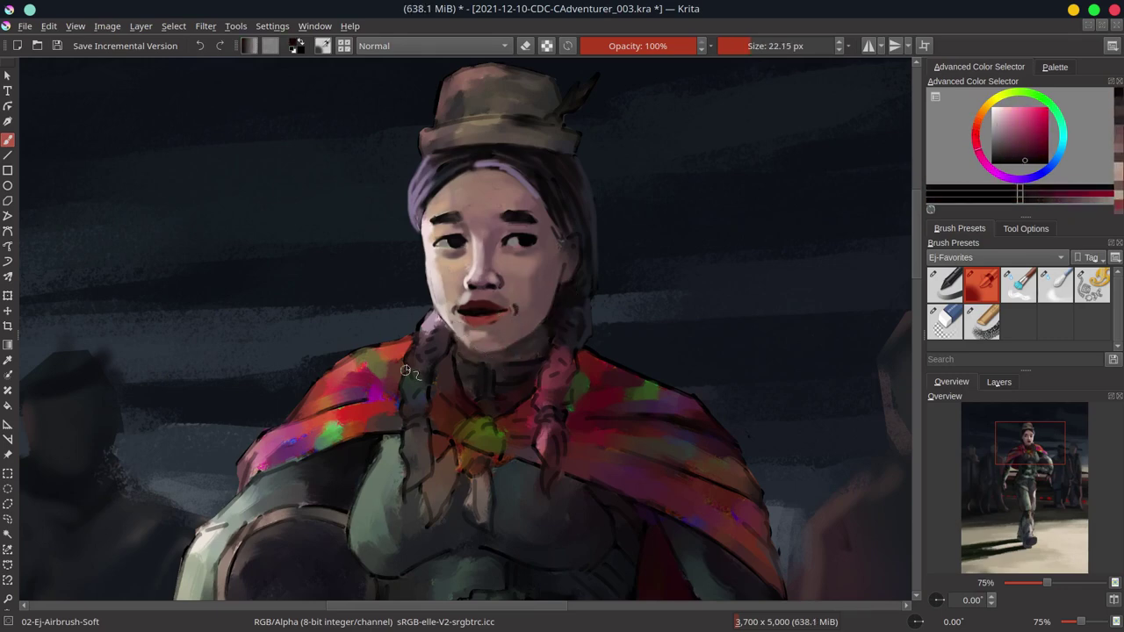
{"action": "key", "text": "bracketleft"}
{"action": "key", "text": "bracketleft"}
{"action": "left_click", "coordinate": [471, 326], "text": "ctrl"}
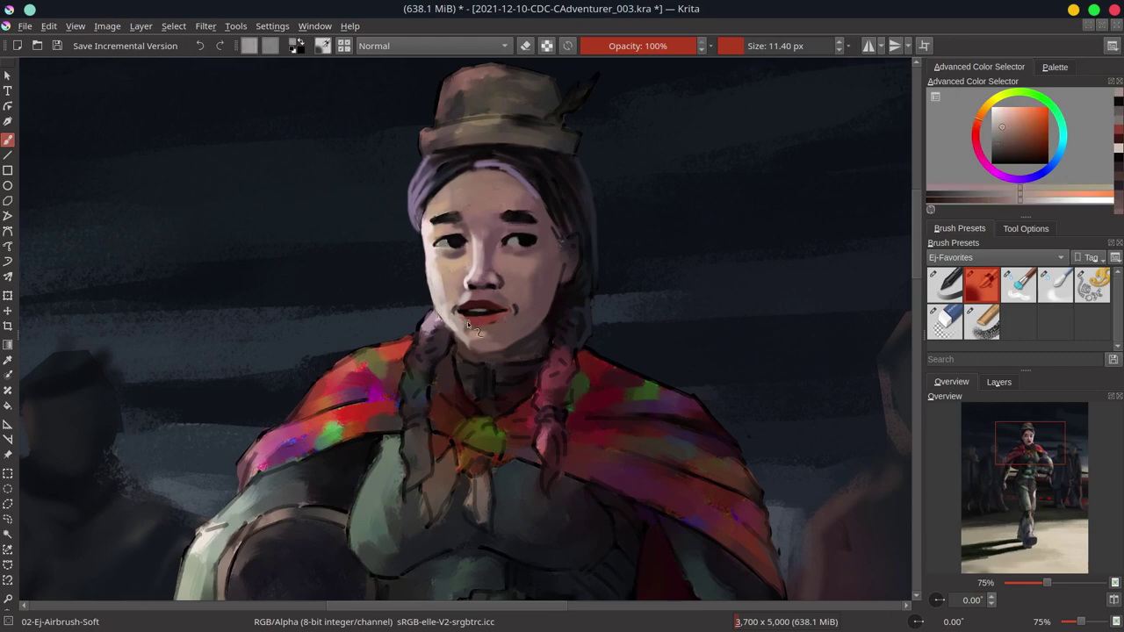
{"action": "key", "text": "bracketleft"}
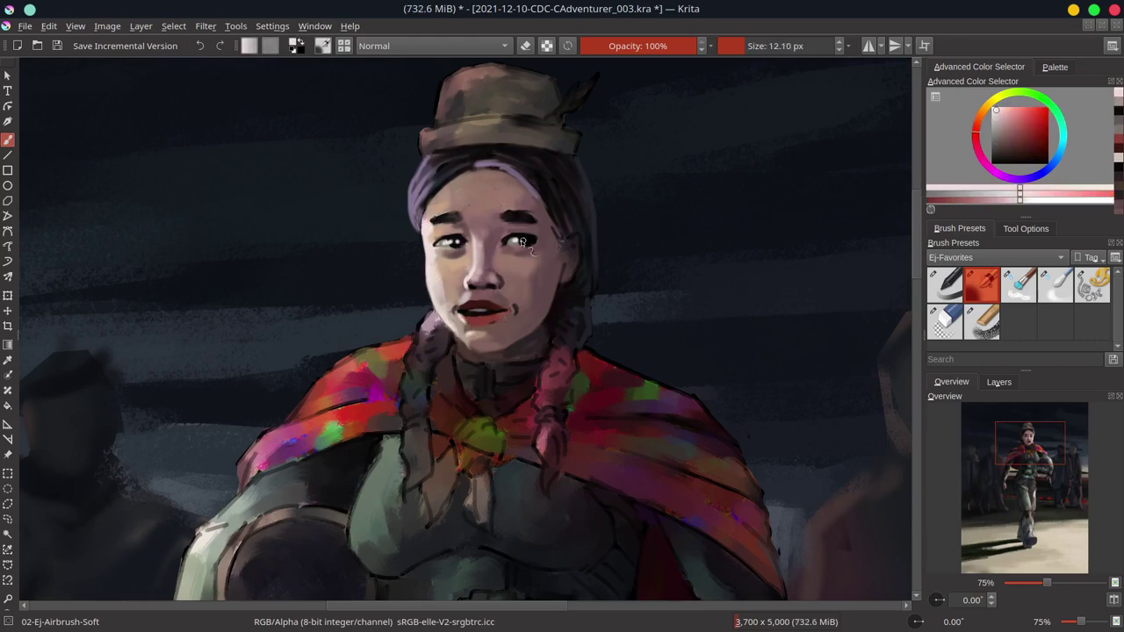
{"action": "key", "text": "minus"}
{"action": "key", "text": "minus"}
{"action": "key", "text": "minus"}
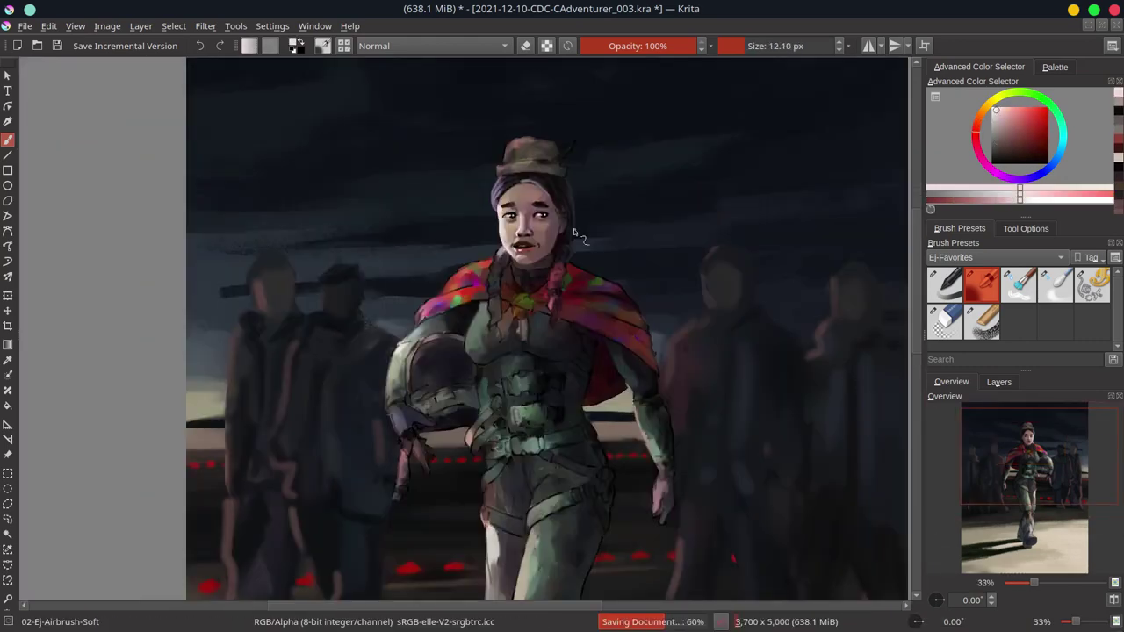
{"action": "scroll", "coordinate": [537, 184], "scroll_direction": "up", "scroll_amount": 3}
- Paint lighter pink skin tones over the forehead and cheek
{"action": "left_click", "coordinate": [572, 236], "text": "ctrl"}
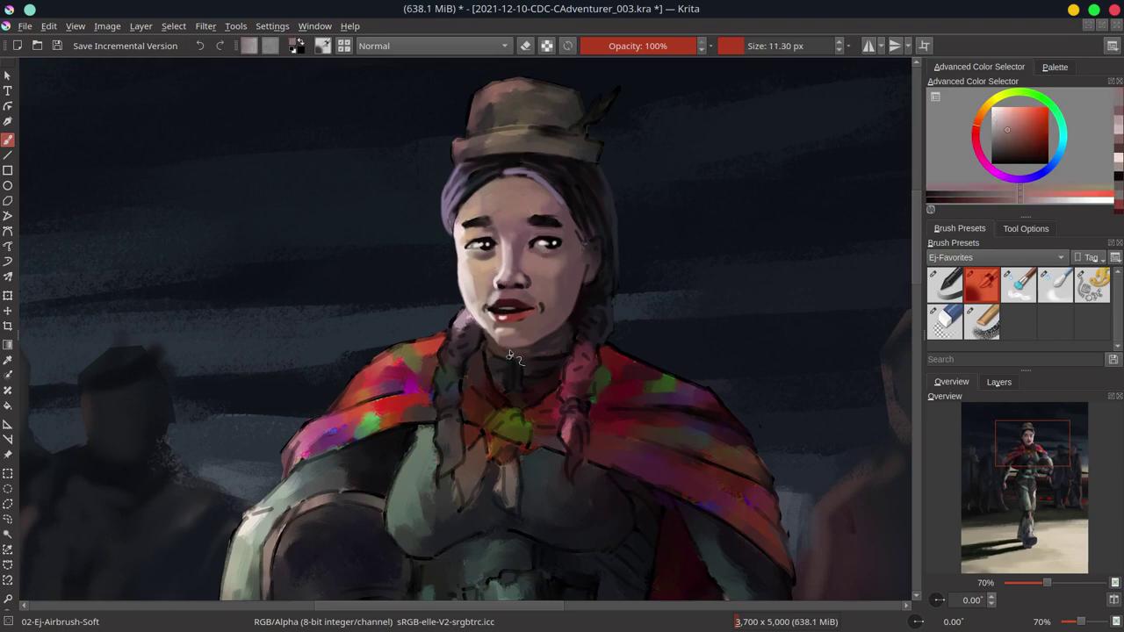
{"action": "mouse_move", "coordinate": [562, 254]}
{"action": "left_mouse_down"}
{"action": "mouse_move", "coordinate": [527, 220]}
{"action": "mouse_move", "coordinate": [545, 264]}
{"action": "left_mouse_up"}
{"action": "left_click", "coordinate": [498, 199], "text": "ctrl"}
{"action": "left_click", "coordinate": [594, 251], "text": "ctrl"}
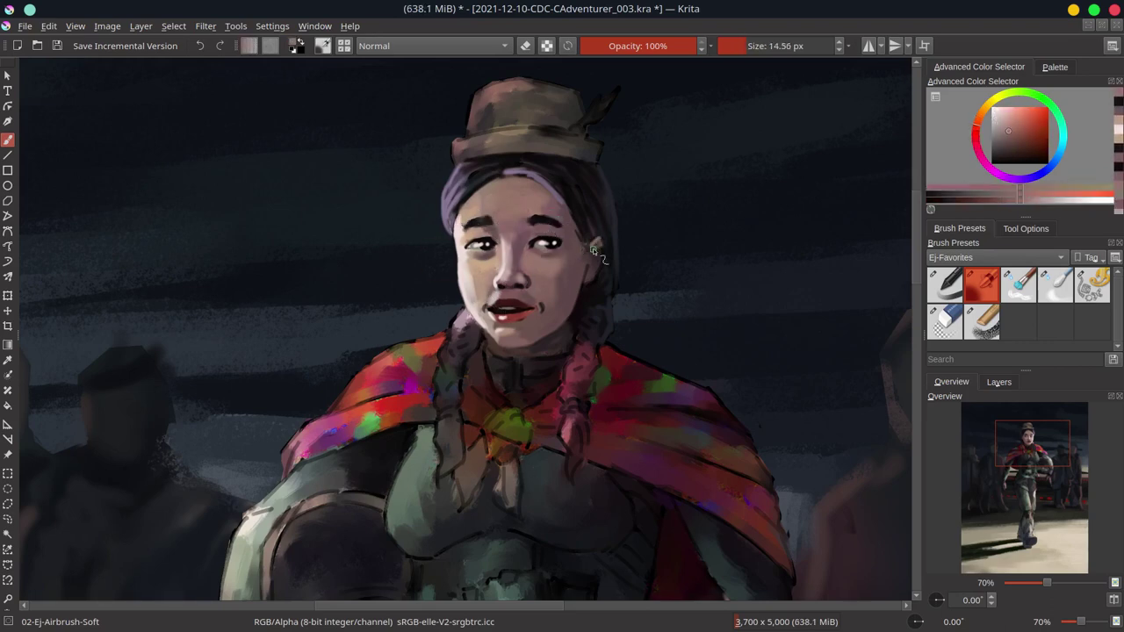
{"action": "left_click", "coordinate": [593, 270], "text": "ctrl"}
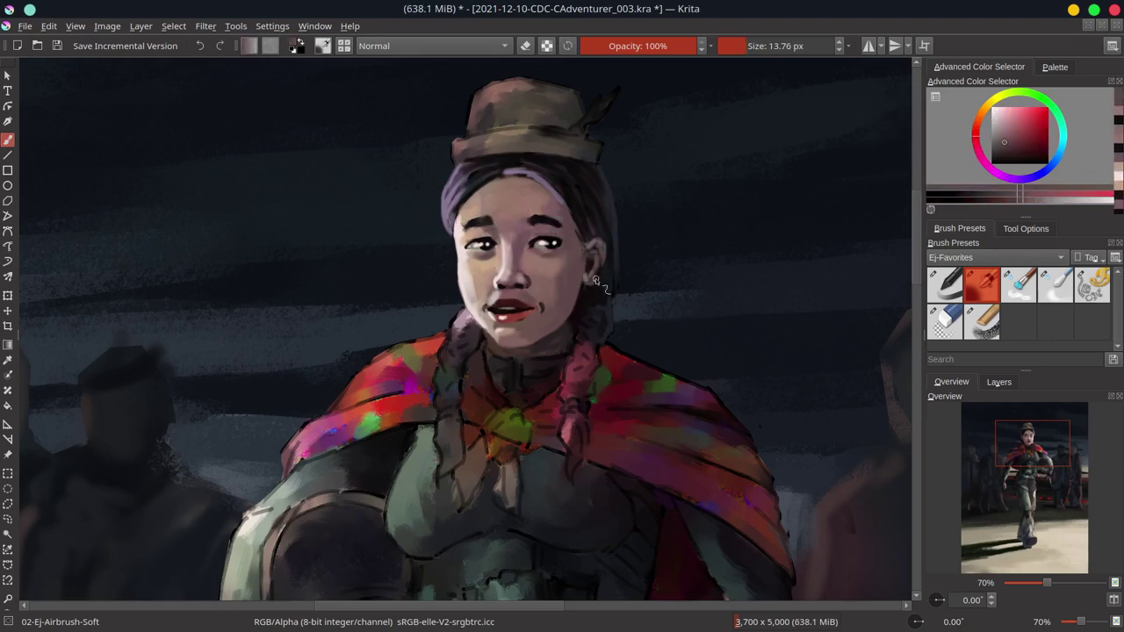
- Paint a light purple highlight across the hair
{"action": "left_click", "coordinate": [535, 180], "text": "ctrl"}
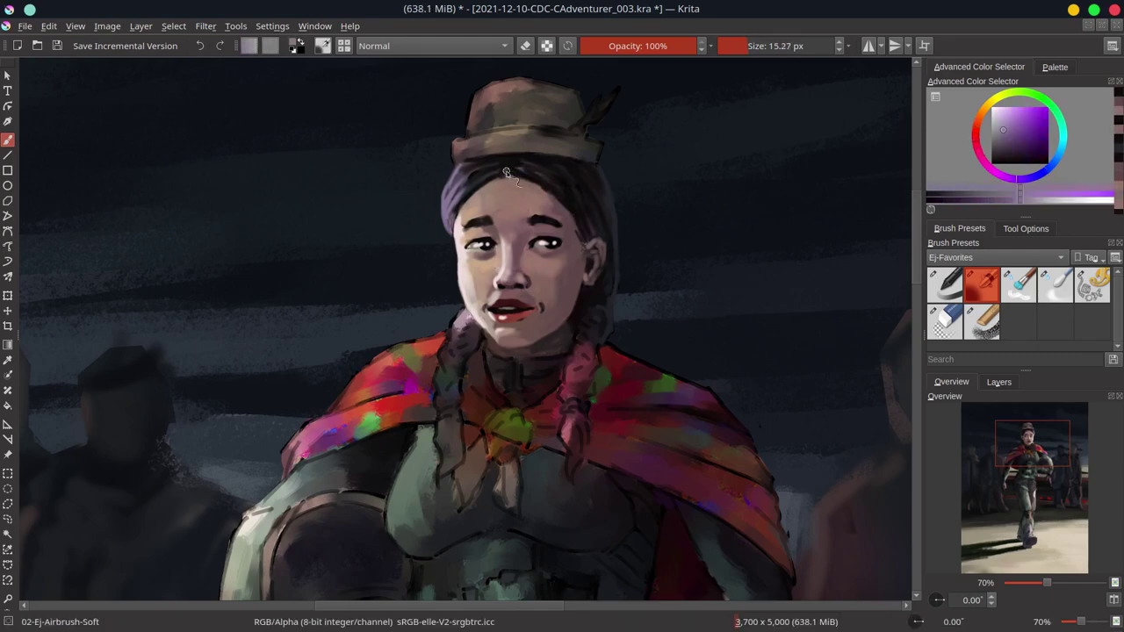
{"action": "left_click_drag", "start_coordinate": [514, 169], "coordinate": [545, 177]}
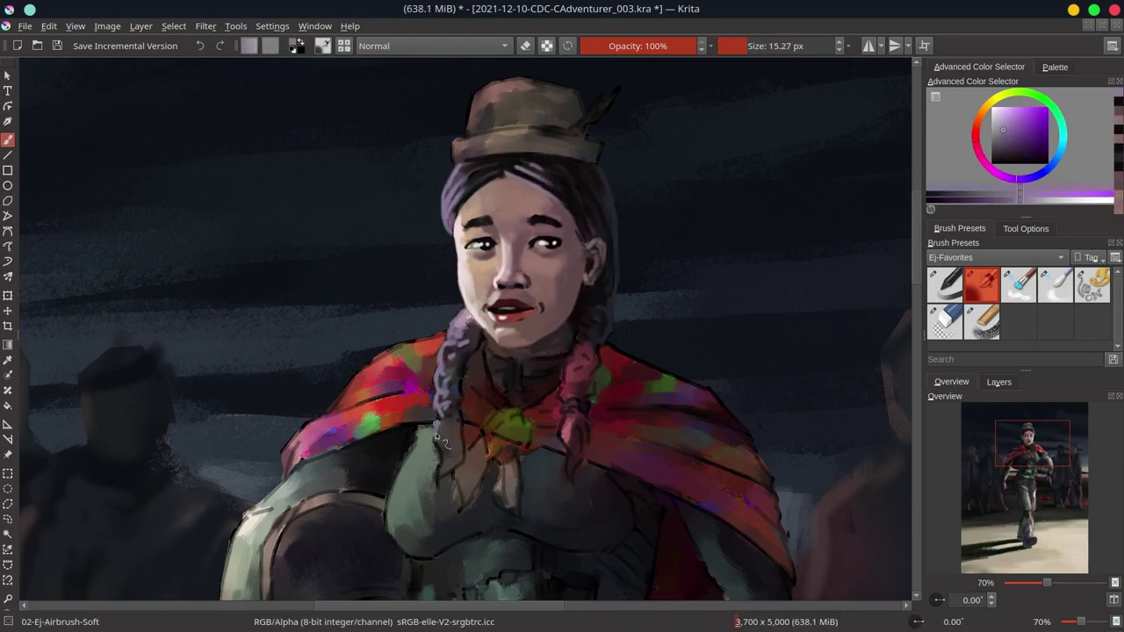
{"action": "left_click", "coordinate": [580, 424], "text": "ctrl"}
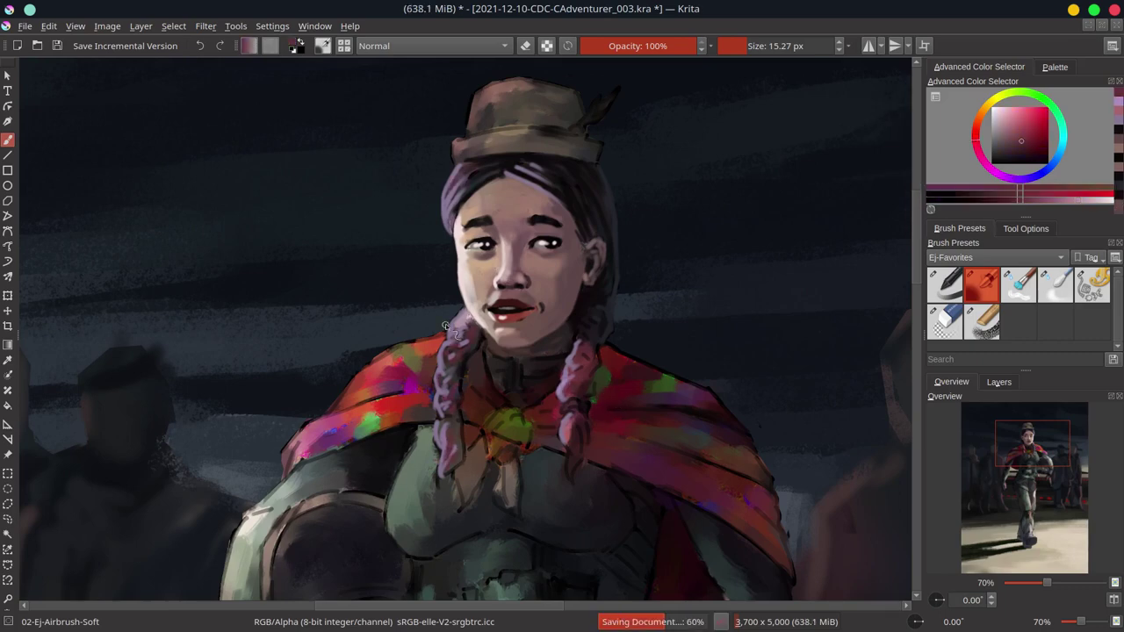
{"action": "left_click", "coordinate": [998, 381]}
{"action": "scroll", "coordinate": [636, 278], "scroll_direction": "down", "scroll_amount": 5}
- Toggle the mirrored canvas view and pick a new paint colour
{"action": "scroll", "coordinate": [703, 373], "scroll_direction": "down", "scroll_amount": 1}
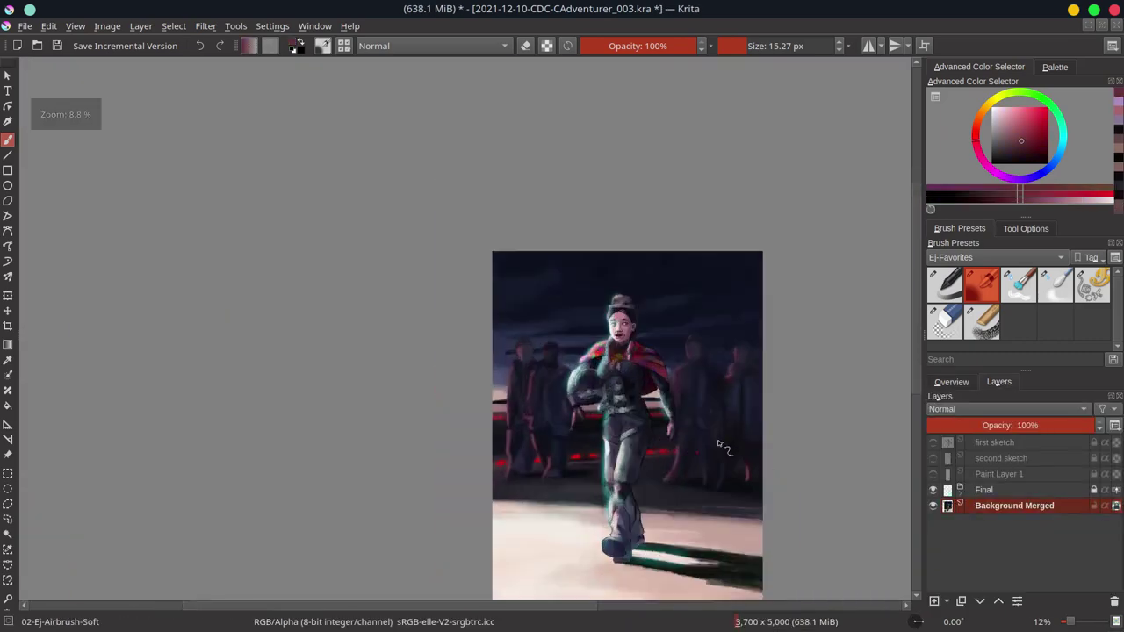
{"action": "scroll", "coordinate": [687, 342], "scroll_direction": "up", "scroll_amount": 1}
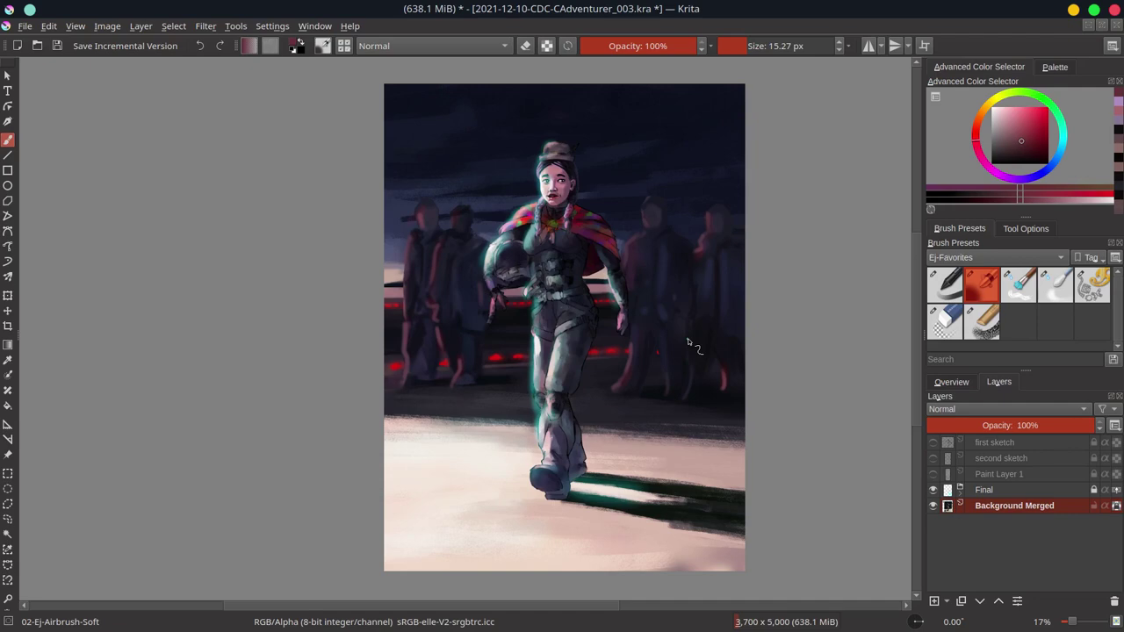
{"action": "left_click", "coordinate": [951, 382]}
{"action": "left_click", "coordinate": [1113, 601]}
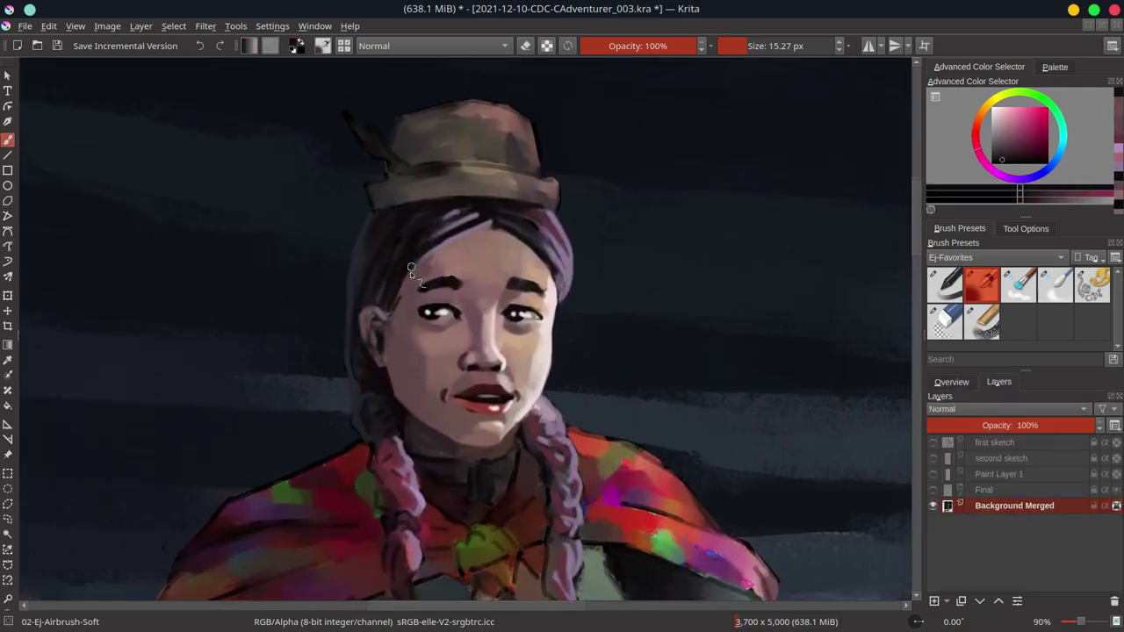
{"action": "left_click", "coordinate": [410, 268], "text": "ctrl"}
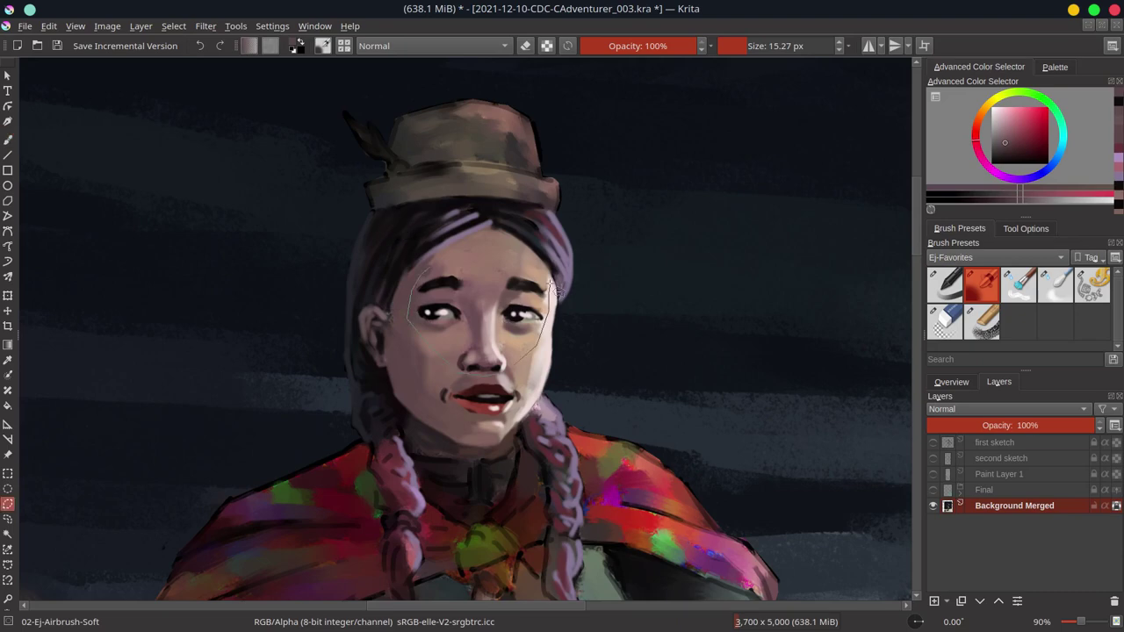
- Paste the copied face as a new paint layer and return to the airbrush
{"action": "left_click", "coordinate": [49, 26]}
{"action": "left_click", "coordinate": [88, 166]}
{"action": "key", "text": "t"}
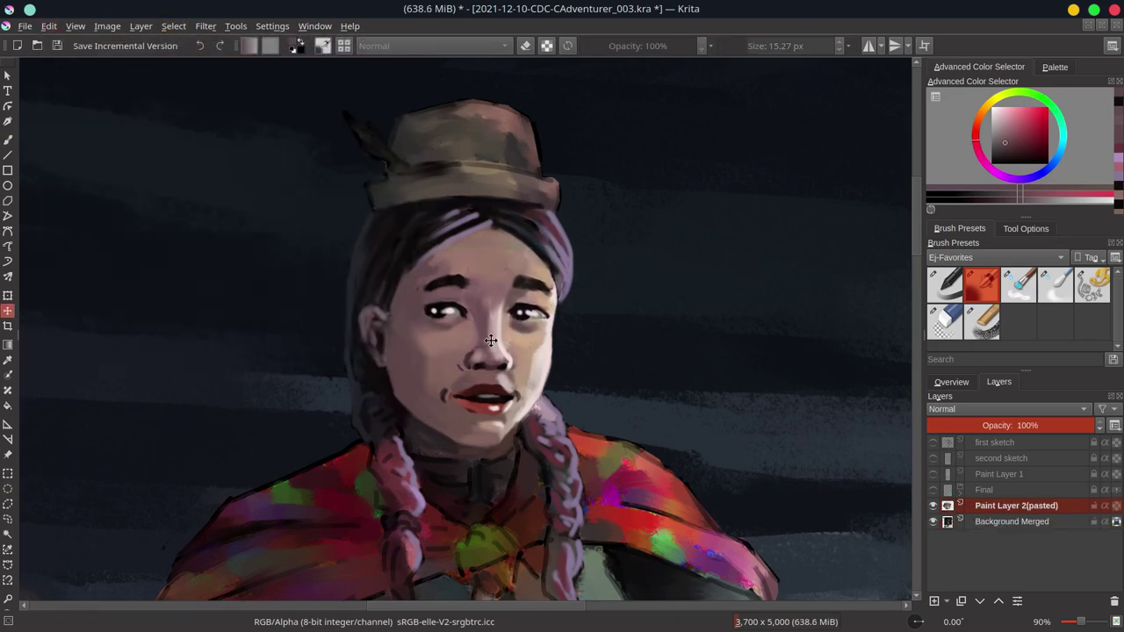
{"action": "key", "text": "b"}
- Sample light pink, grey-brown and skin tones to refine the face shading
{"action": "left_click", "coordinate": [540, 356], "text": "ctrl"}
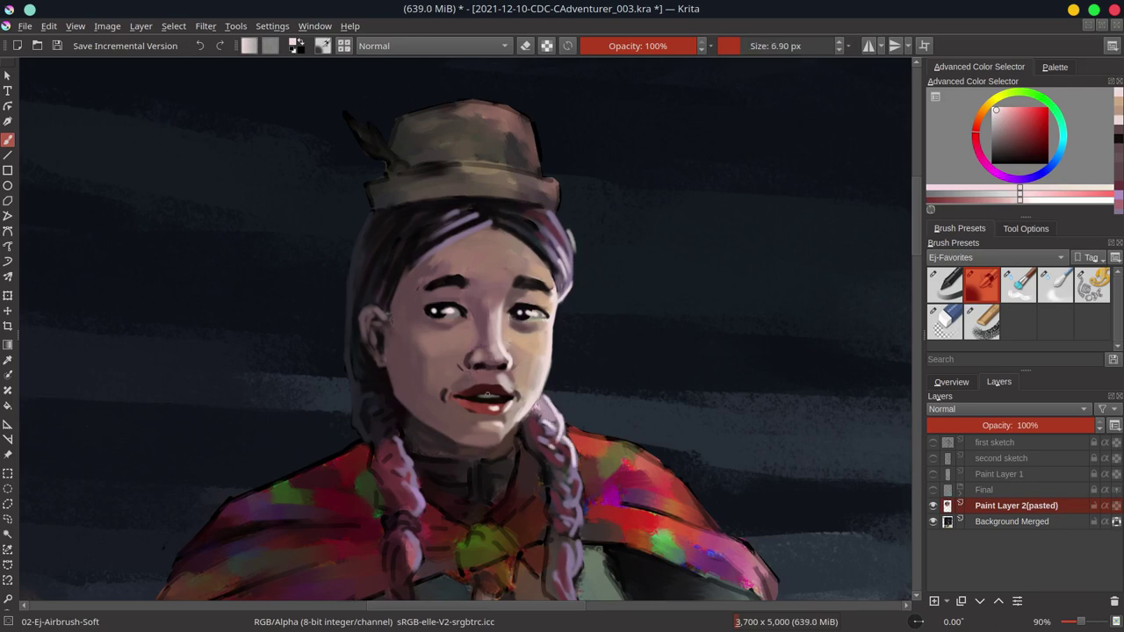
{"action": "scroll", "coordinate": [584, 457], "scroll_direction": "down", "scroll_amount": 2}
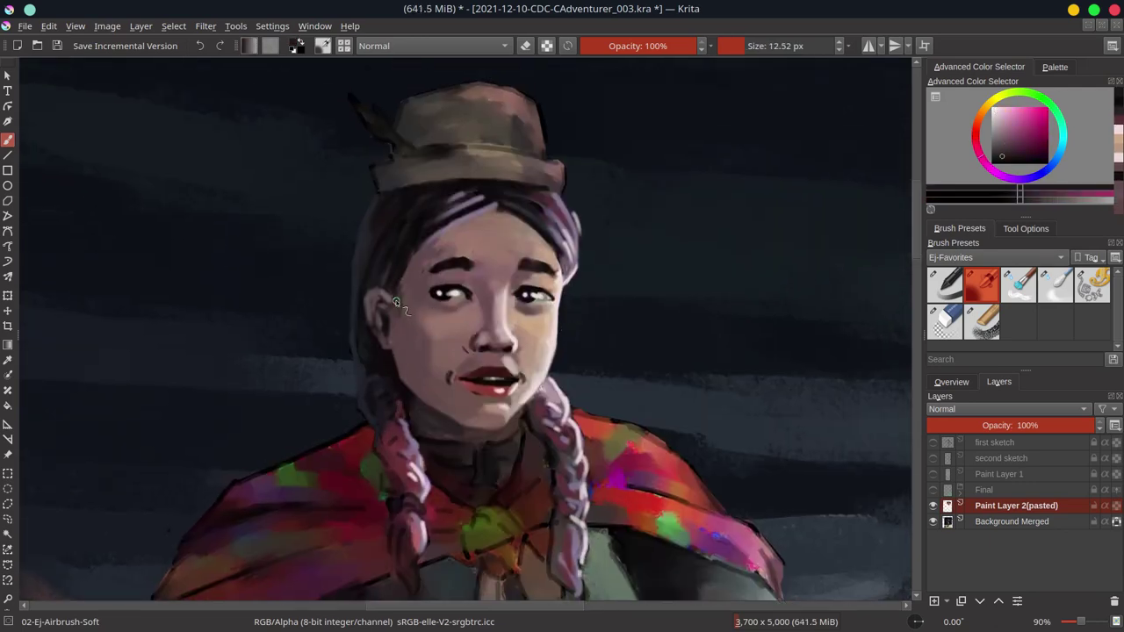
{"action": "scroll", "coordinate": [468, 321], "scroll_direction": "up", "scroll_amount": 2}
{"action": "left_click", "coordinate": [468, 322], "text": "ctrl"}
{"action": "scroll", "coordinate": [465, 305], "scroll_direction": "down", "scroll_amount": 2}
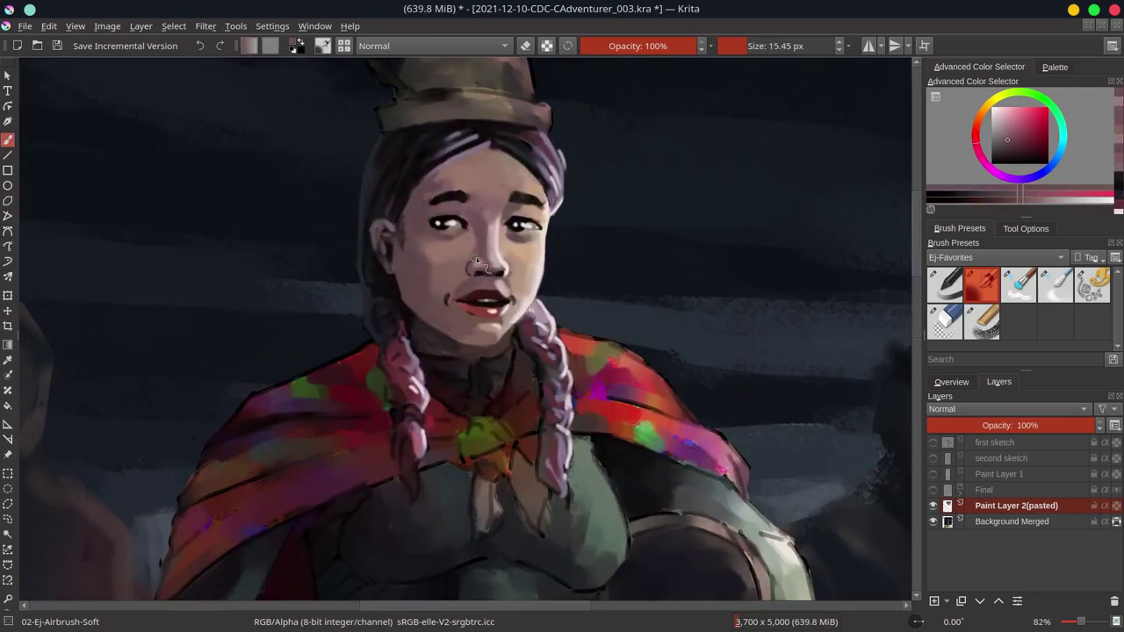
{"action": "left_click", "coordinate": [509, 288], "text": "ctrl"}
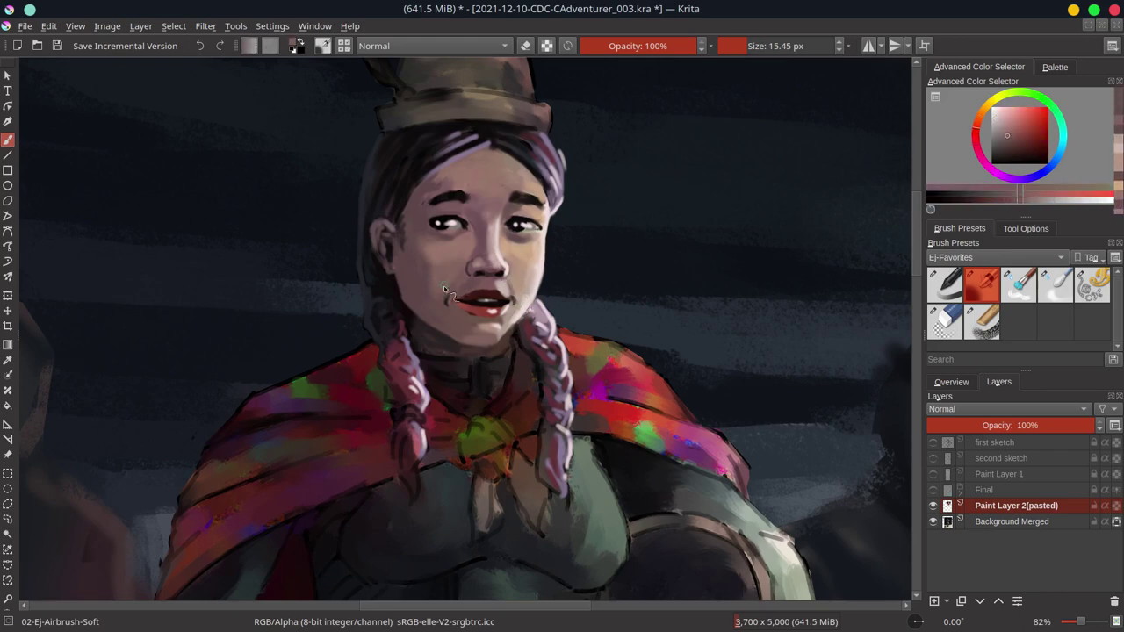
- Paint muted and bright red ties near the left braid
{"action": "left_click", "coordinate": [423, 237], "text": "ctrl"}
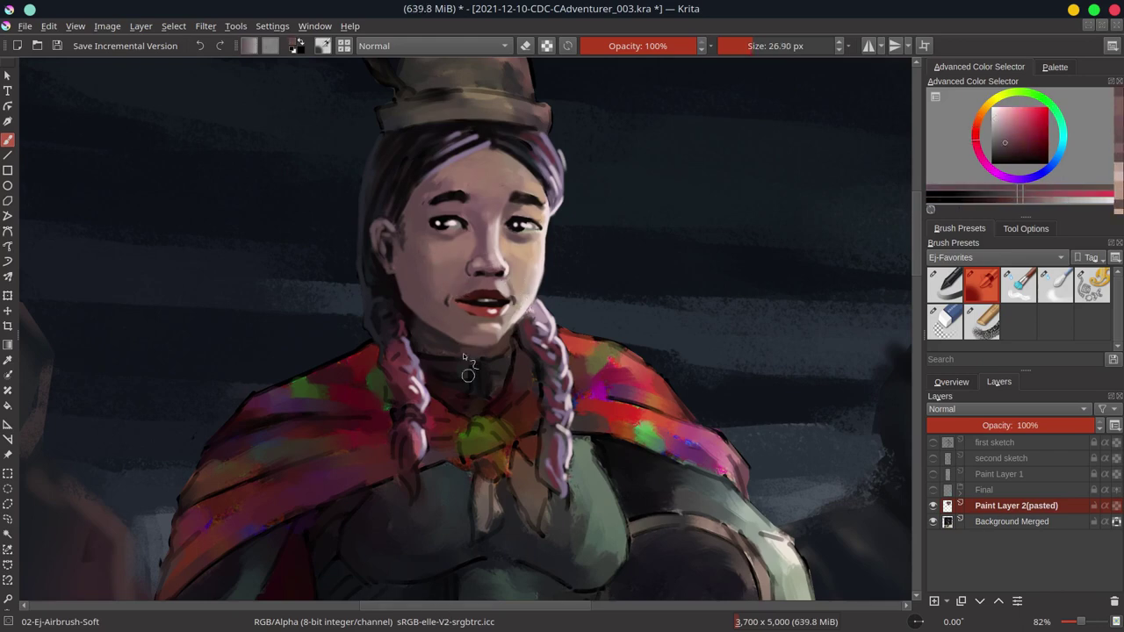
{"action": "mouse_move", "coordinate": [464, 356]}
{"action": "left_mouse_down"}
{"action": "mouse_move", "coordinate": [405, 387]}
{"action": "mouse_move", "coordinate": [418, 427]}
{"action": "mouse_move", "coordinate": [410, 475]}
{"action": "left_mouse_up"}
{"action": "left_click", "coordinate": [432, 403], "text": "ctrl"}
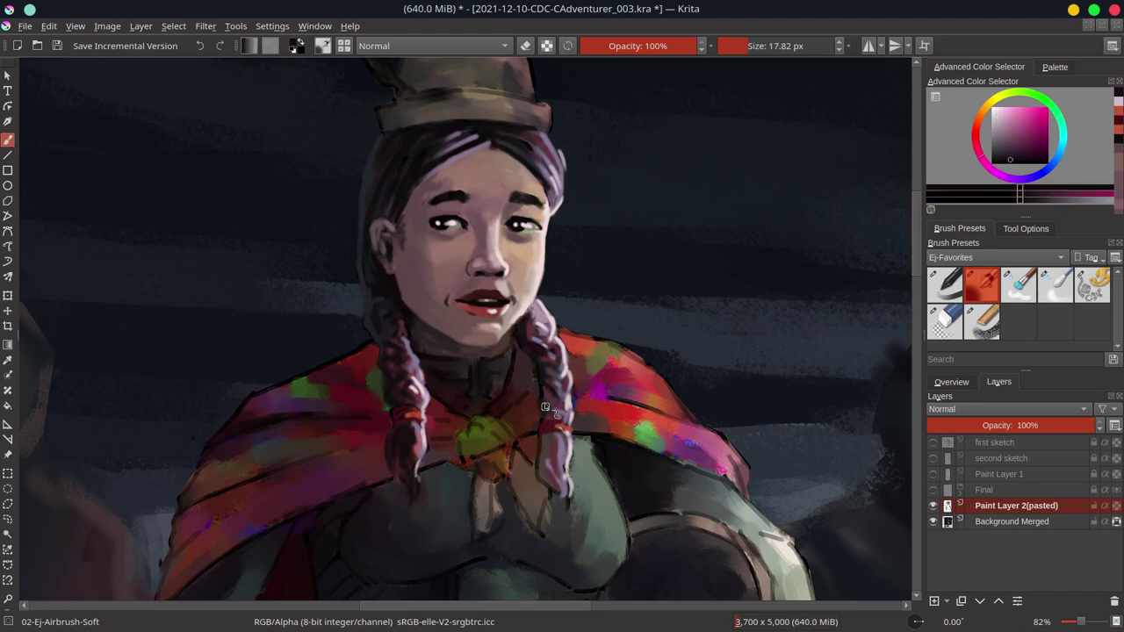
{"action": "scroll", "coordinate": [456, 355], "scroll_direction": "down", "scroll_amount": 5}
{"action": "left_click", "coordinate": [951, 382]}
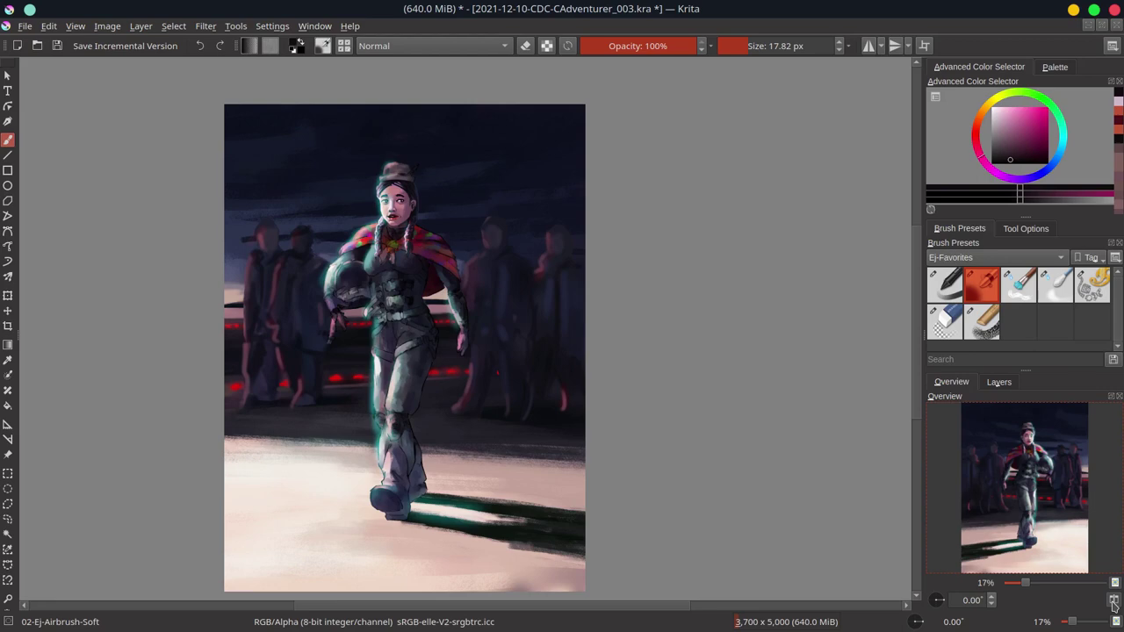
- Paint magenta and red shawl strokes over the woman's left shoulder
{"action": "left_click", "coordinate": [998, 382]}
{"action": "left_click", "coordinate": [951, 382]}
{"action": "scroll", "coordinate": [395, 395], "scroll_direction": "up", "scroll_amount": 3}
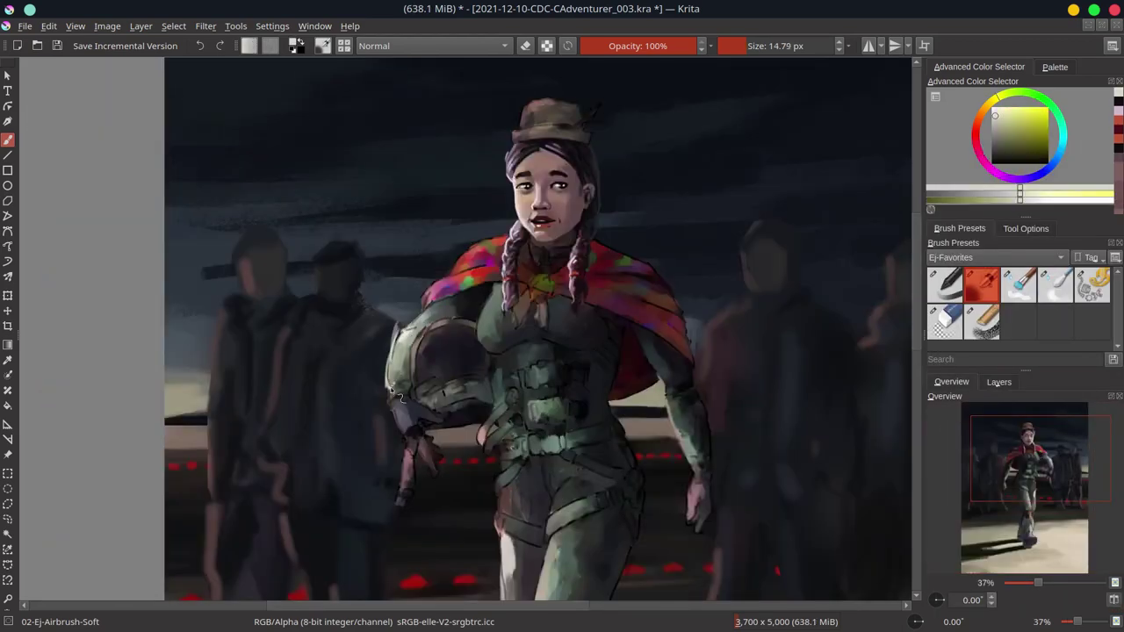
{"action": "left_click", "coordinate": [426, 322], "text": "ctrl"}
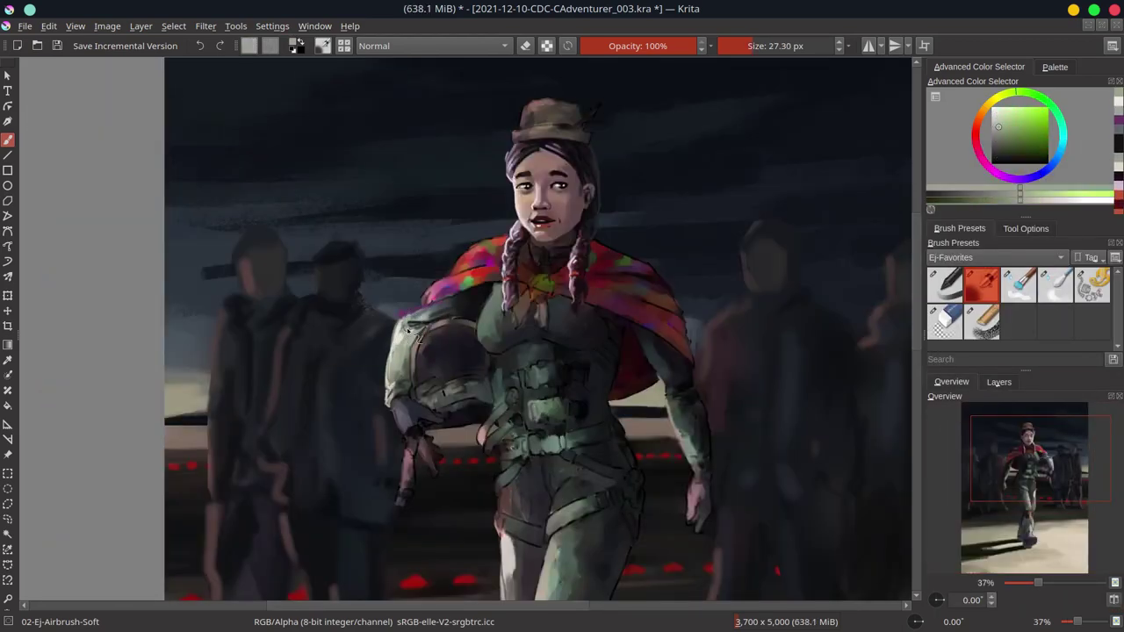
{"action": "left_click_drag", "start_coordinate": [430, 307], "coordinate": [478, 262]}
{"action": "left_click", "coordinate": [466, 276], "text": "ctrl"}
{"action": "mouse_move", "coordinate": [395, 325]}
{"action": "left_mouse_down"}
{"action": "mouse_move", "coordinate": [452, 289]}
{"action": "mouse_move", "coordinate": [491, 242]}
{"action": "left_mouse_up"}
{"action": "left_click", "coordinate": [474, 264], "text": "ctrl"}
- Unmirror the view, sample dark, pink and green tones, and show the Final group again
{"action": "left_click", "coordinate": [1113, 604]}
{"action": "left_click", "coordinate": [415, 266], "text": "ctrl"}
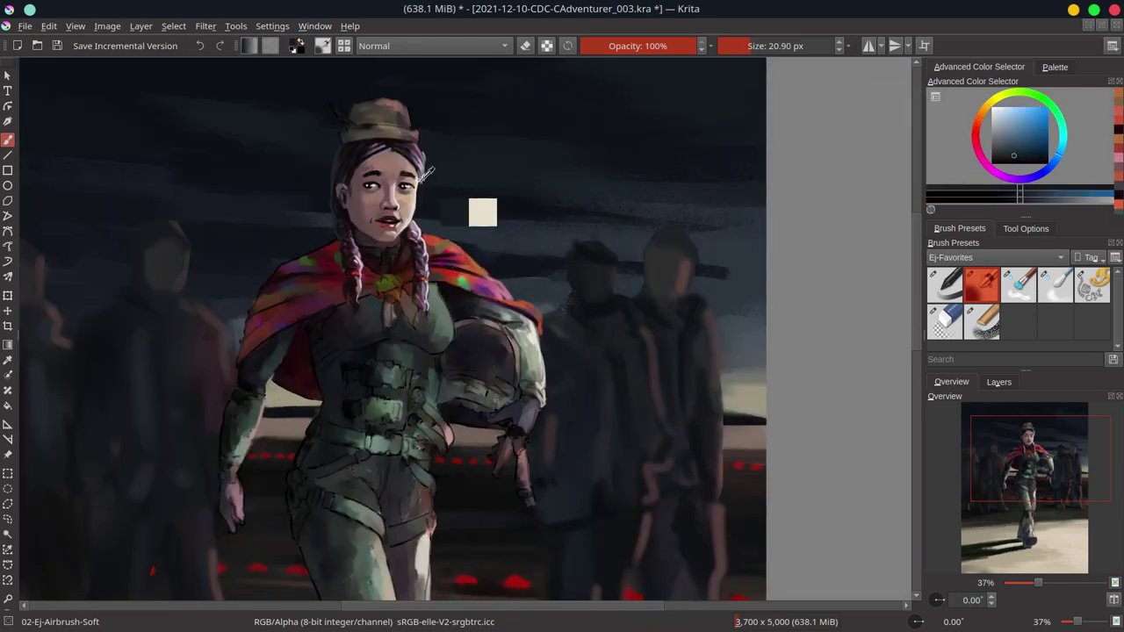
{"action": "left_click", "coordinate": [439, 239], "text": "ctrl"}
{"action": "left_click", "coordinate": [442, 294], "text": "ctrl"}
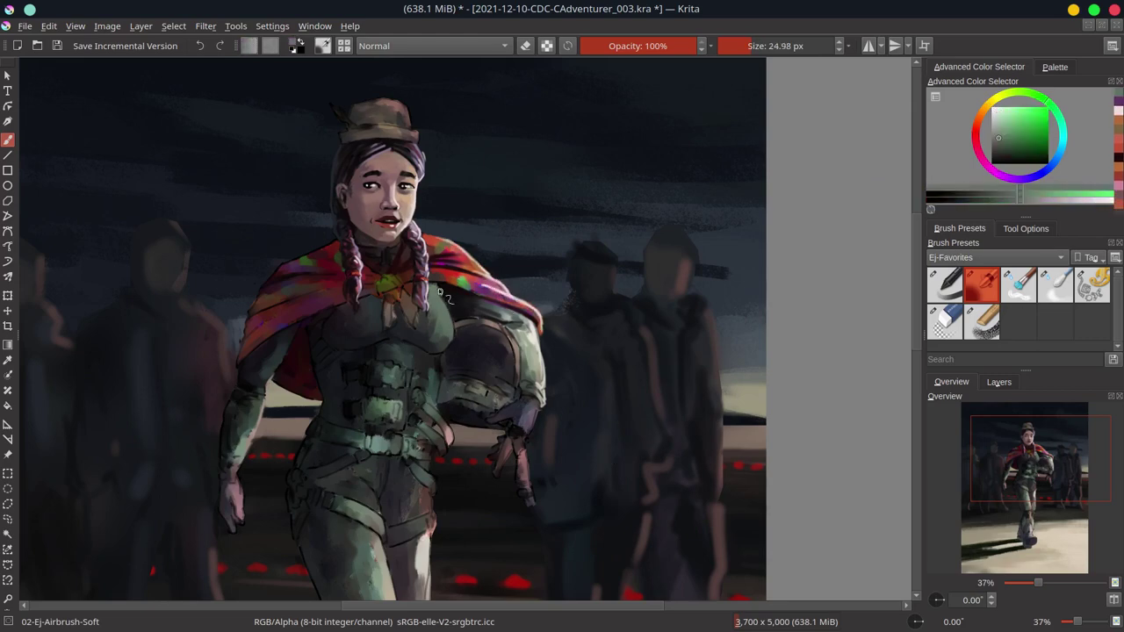
{"action": "scroll", "coordinate": [433, 500], "scroll_direction": "down", "scroll_amount": 5}
{"action": "left_click", "coordinate": [998, 381]}
{"action": "left_click", "coordinate": [933, 490]}
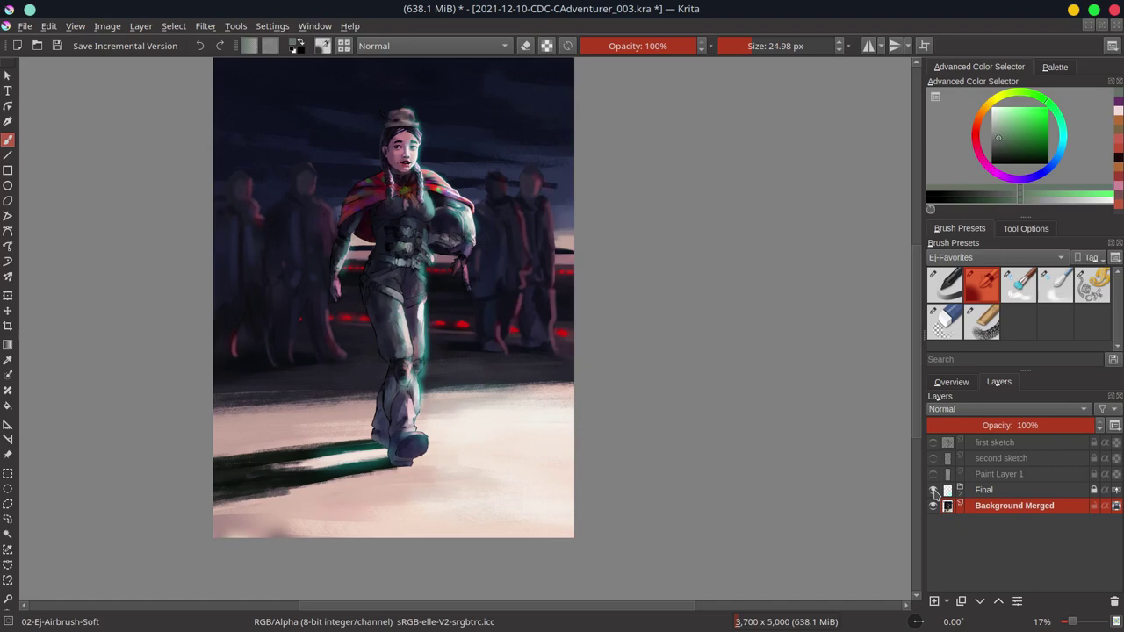
- Hide the Final group and sample shawl reds and a background blue-grey
{"action": "left_click", "coordinate": [934, 490]}
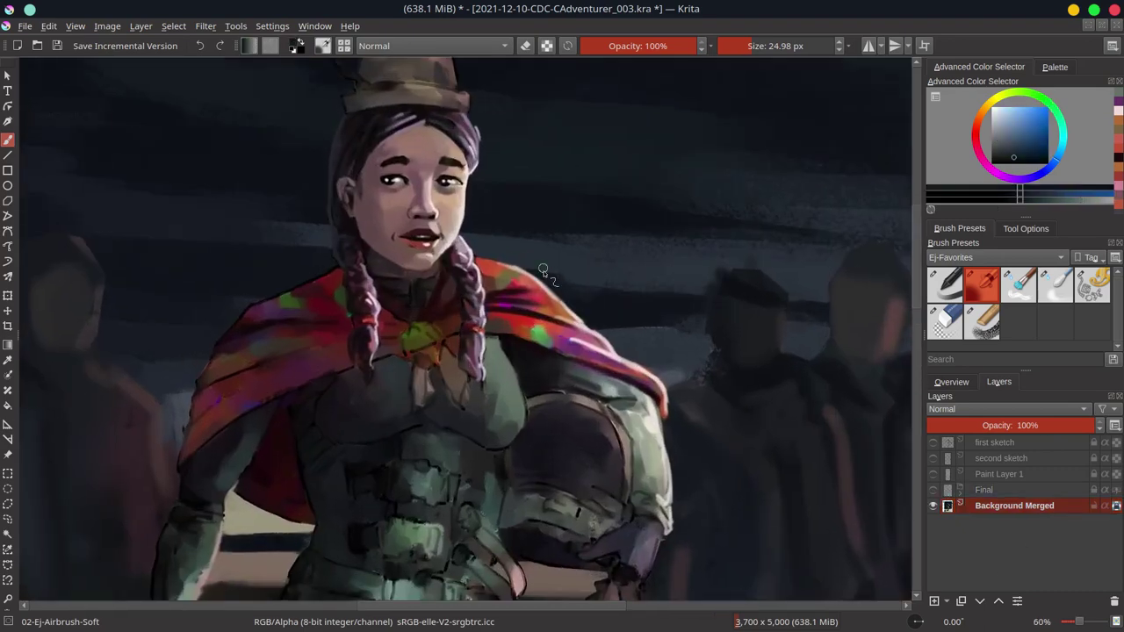
{"action": "scroll", "coordinate": [396, 134], "scroll_direction": "up", "scroll_amount": 5}
{"action": "left_click", "coordinate": [510, 266], "text": "ctrl"}
{"action": "left_click", "coordinate": [584, 330], "text": "ctrl"}
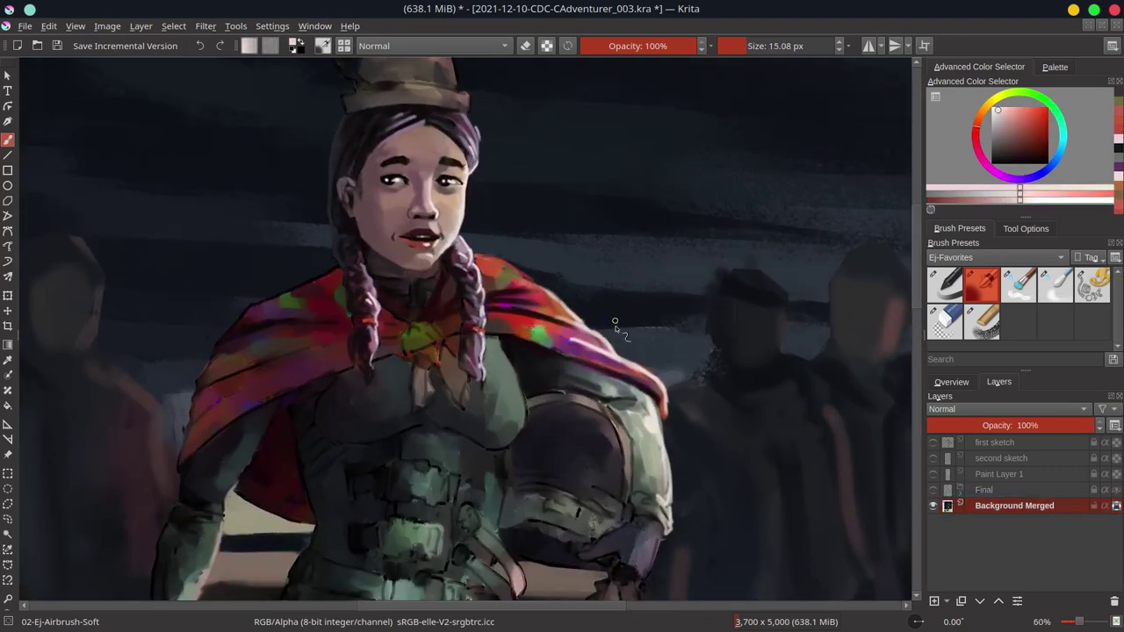
{"action": "left_click", "coordinate": [250, 309], "text": "ctrl"}
{"action": "left_click_drag", "start_coordinate": [250, 309], "coordinate": [212, 360], "text": "shift"}
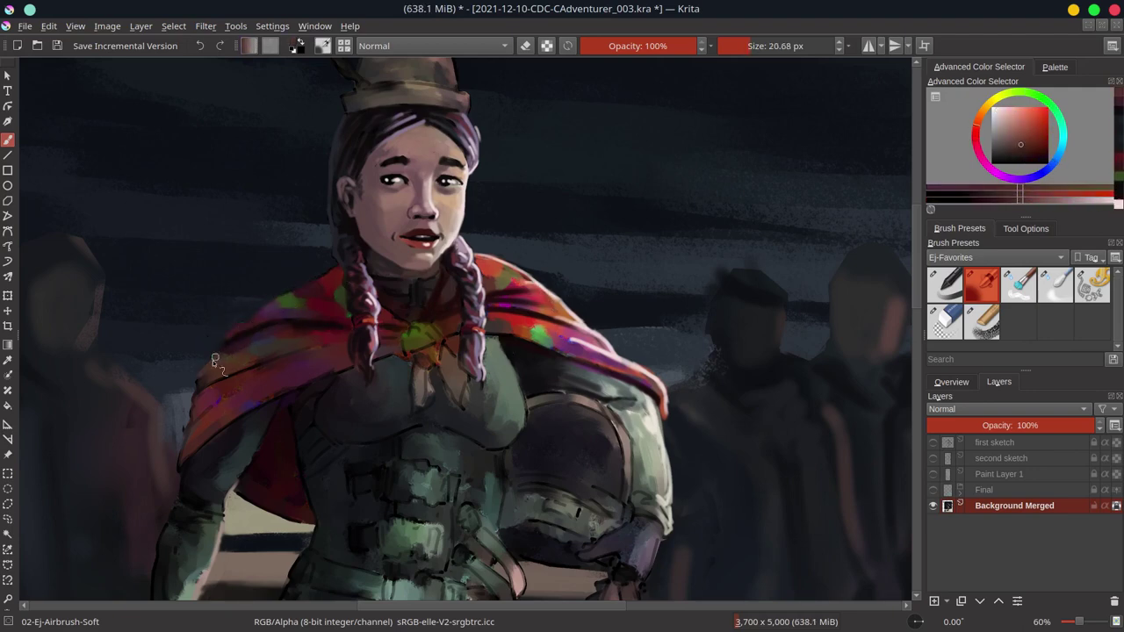
{"action": "left_click", "coordinate": [219, 425], "text": "ctrl"}
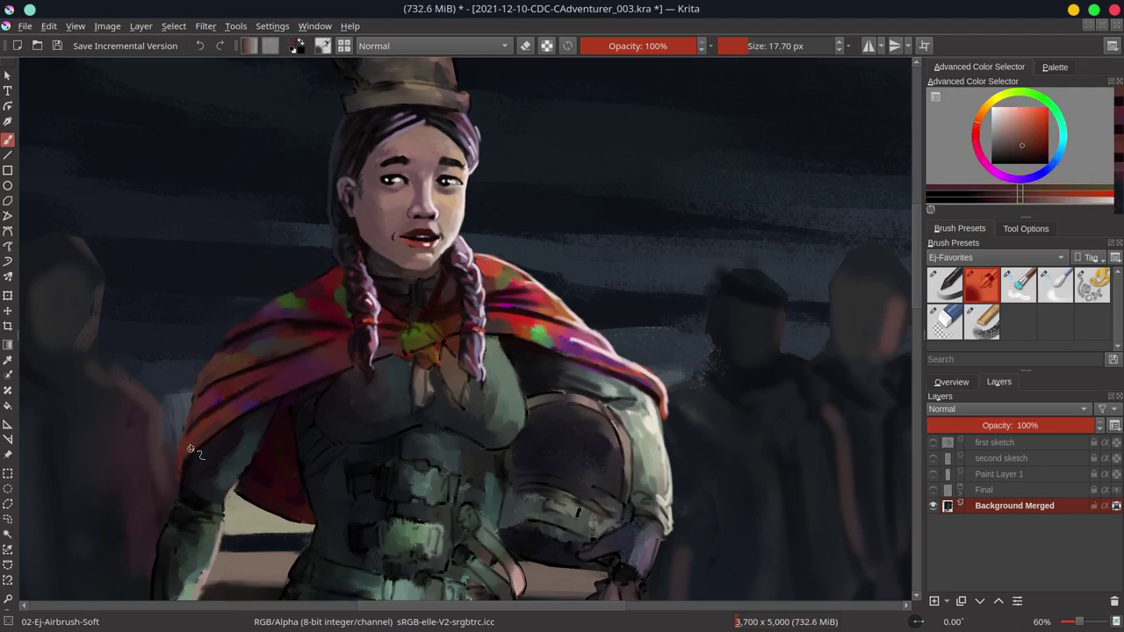
{"action": "left_click", "coordinate": [351, 340], "text": "ctrl"}
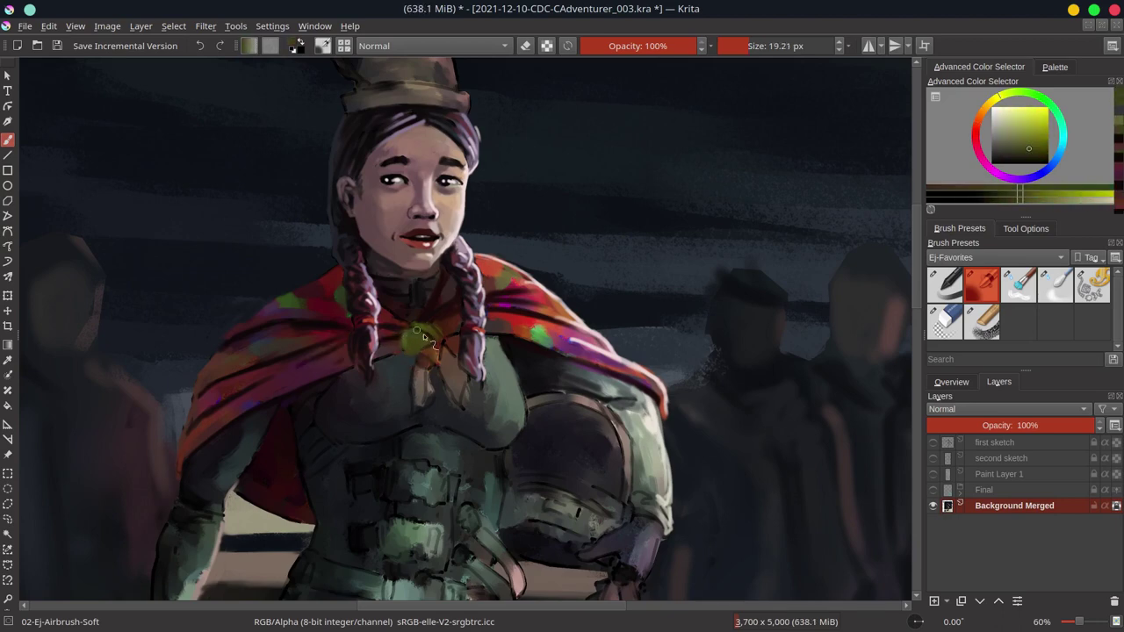
- Extend the hat's left edge in its muted brown, then swap to pale pink
{"action": "mouse_move", "coordinate": [376, 81]}
{"action": "left_mouse_down"}
{"action": "mouse_move", "coordinate": [398, 215]}
{"action": "mouse_move", "coordinate": [358, 192]}
{"action": "left_mouse_up"}
{"action": "left_click", "coordinate": [398, 215], "text": "ctrl"}
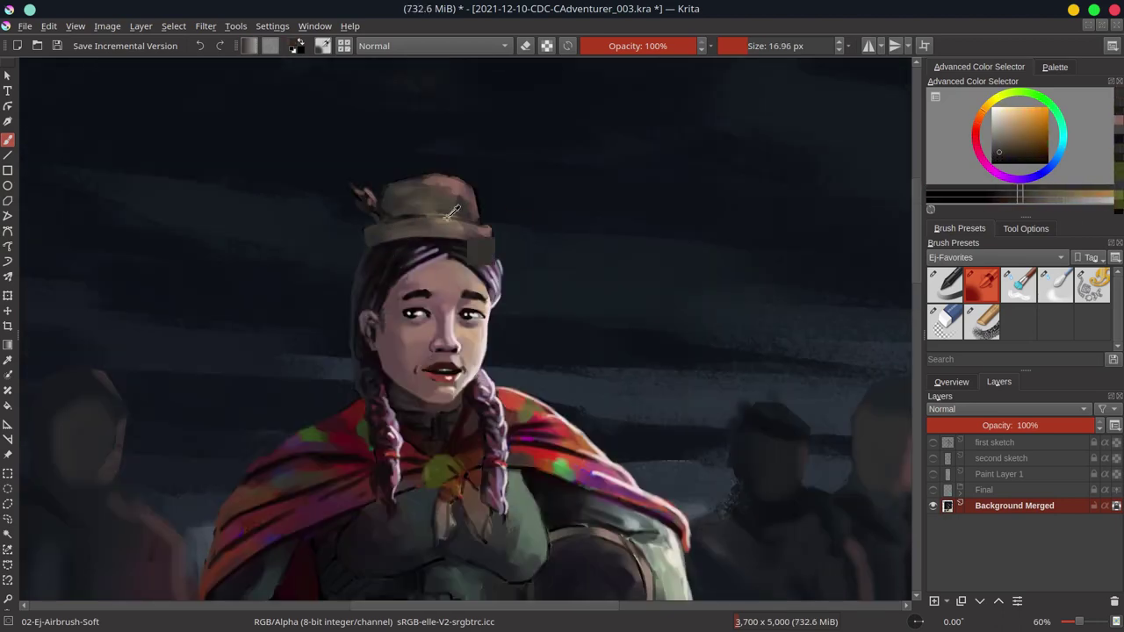
{"action": "left_click", "coordinate": [479, 186], "text": "ctrl"}
{"action": "key", "text": "x"}
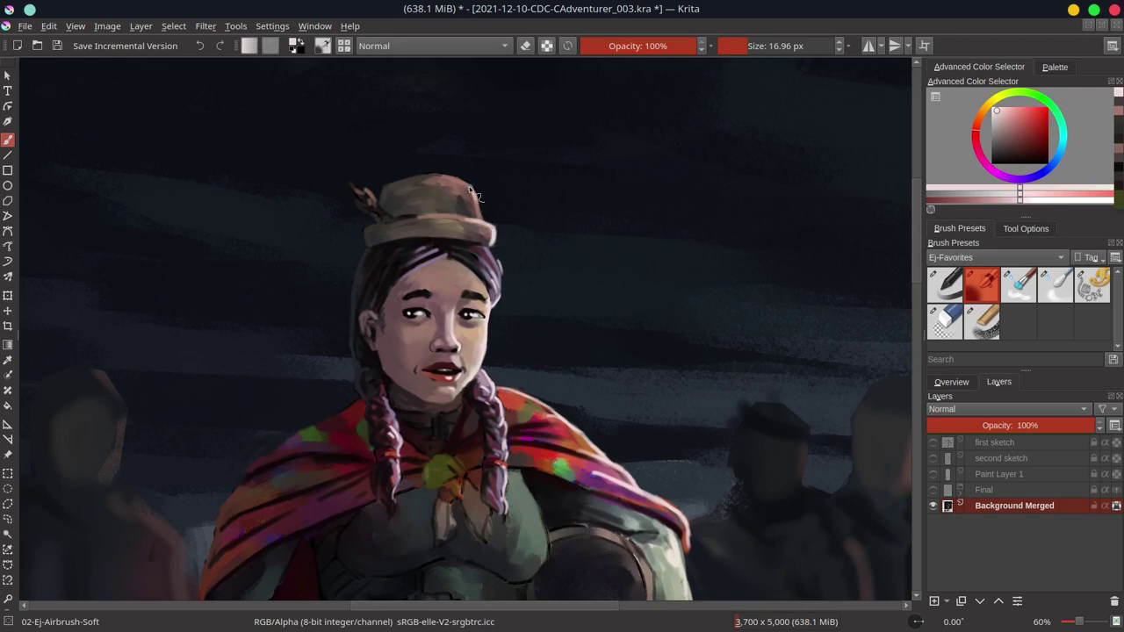
- Paint a dark teal stroke on the cape and pick pink-red cape tones
{"action": "left_click", "coordinate": [951, 382]}
{"action": "left_click_drag", "start_coordinate": [437, 416], "coordinate": [470, 283]}
{"action": "left_click", "coordinate": [470, 282], "text": "ctrl"}
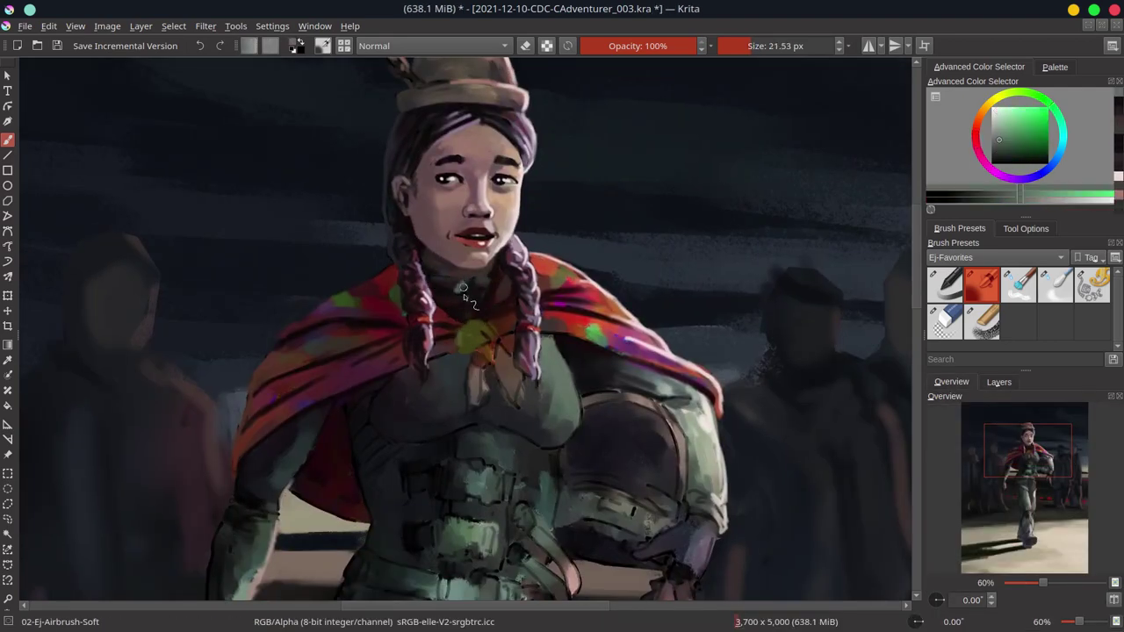
{"action": "left_click", "coordinate": [469, 293], "text": "ctrl"}
{"action": "left_click_drag", "start_coordinate": [472, 310], "coordinate": [455, 316]}
{"action": "left_click", "coordinate": [560, 325], "text": "ctrl"}
{"action": "left_click", "coordinate": [495, 342], "text": "ctrl"}
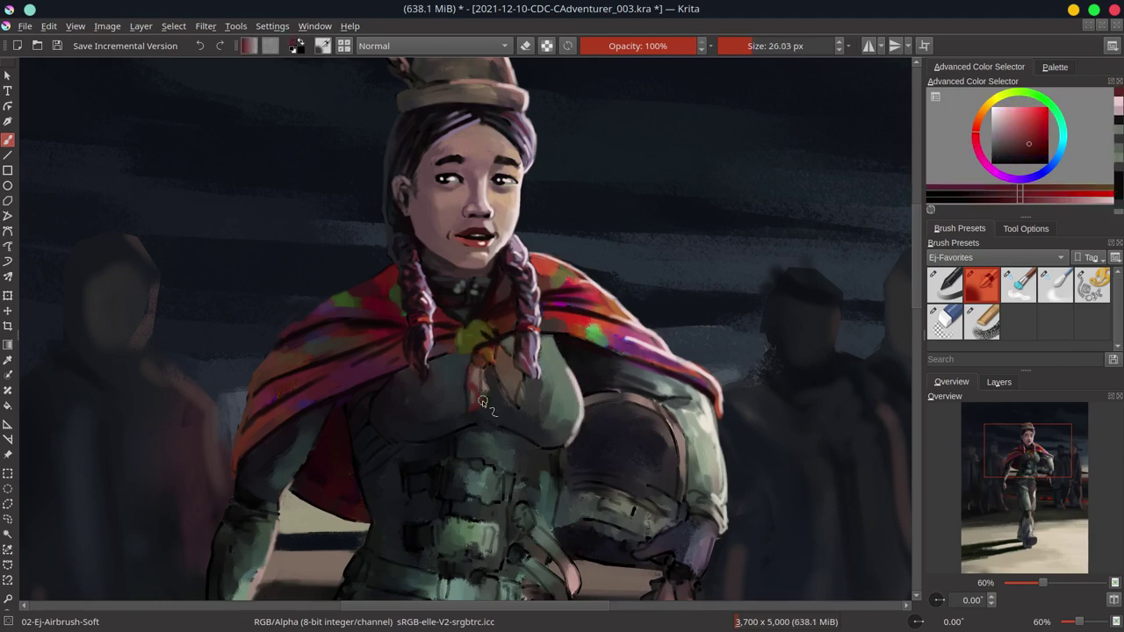
- Pick cape red, armour teal-grey and purple shading tones, then save the painting
{"action": "left_click", "coordinate": [245, 396], "text": "ctrl"}
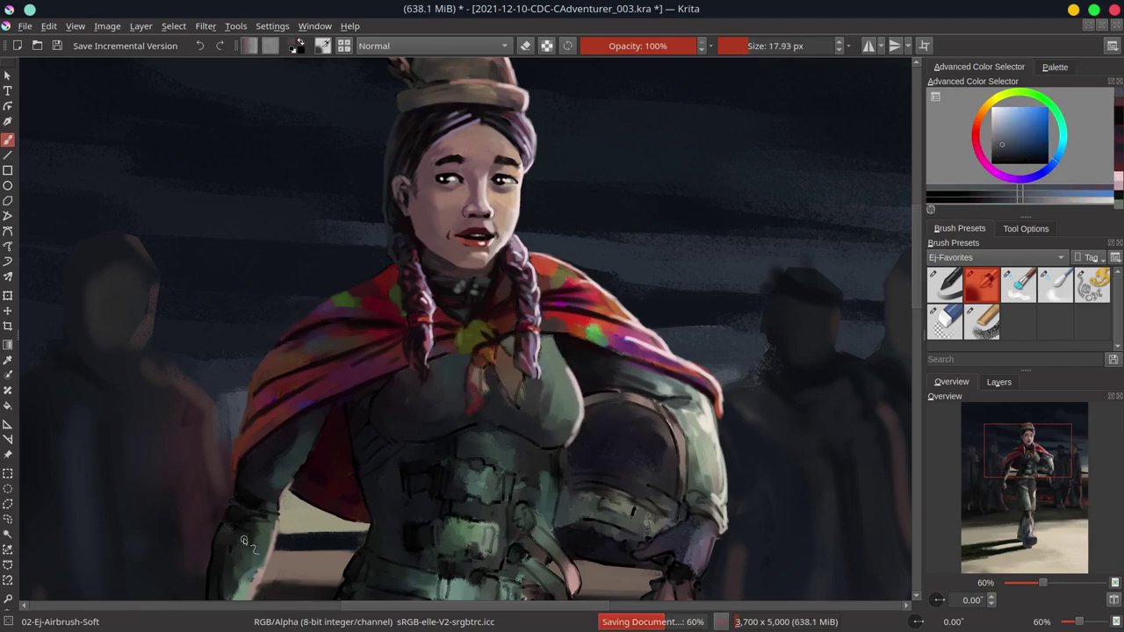
{"action": "left_click", "coordinate": [517, 313], "text": "ctrl"}
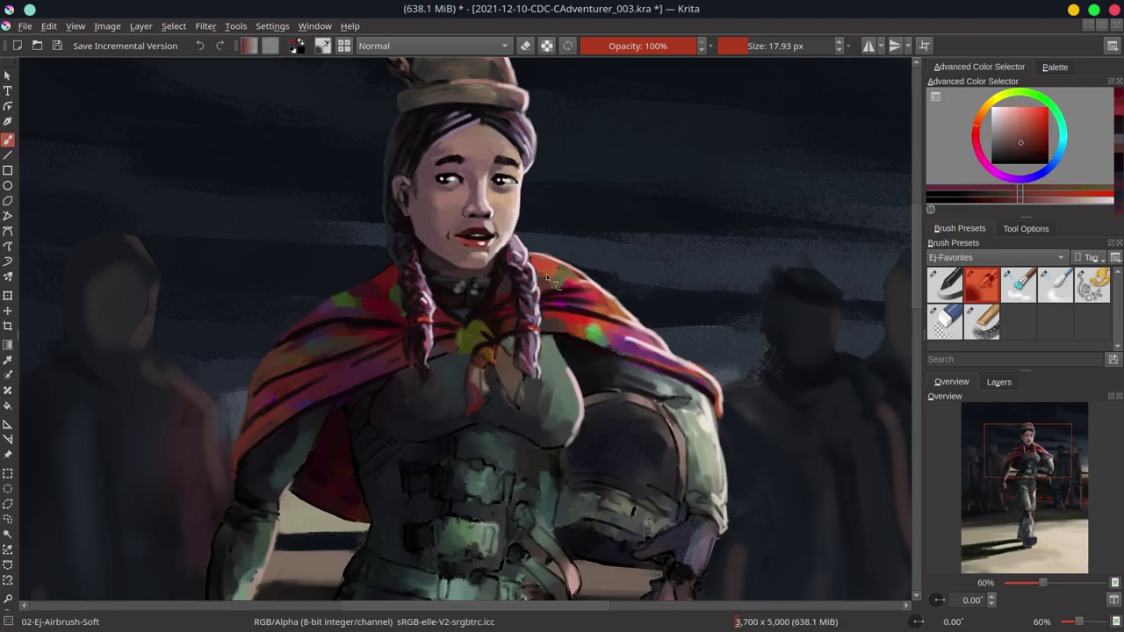
{"action": "left_click", "coordinate": [686, 389], "text": "ctrl"}
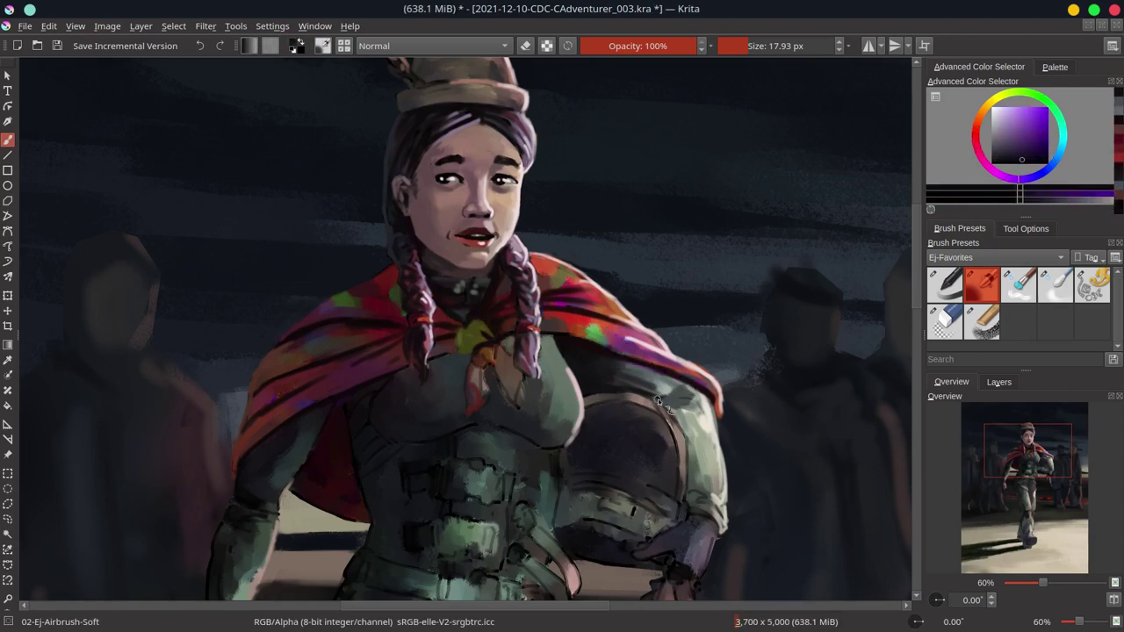
{"action": "left_click", "coordinate": [658, 386], "text": "ctrl"}
{"action": "left_click", "coordinate": [611, 365], "text": "ctrl"}
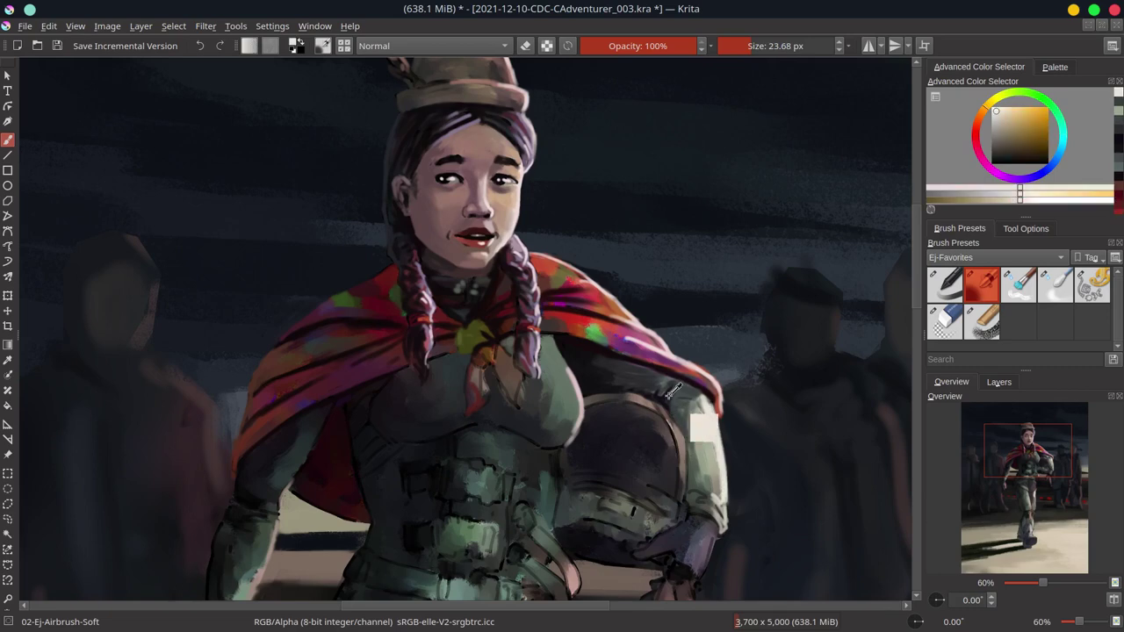
{"action": "key", "text": "ctrl+s"}
- Show the layer list and hide the Final glow layer
{"action": "scroll", "coordinate": [454, 289], "scroll_direction": "down", "scroll_amount": 5}
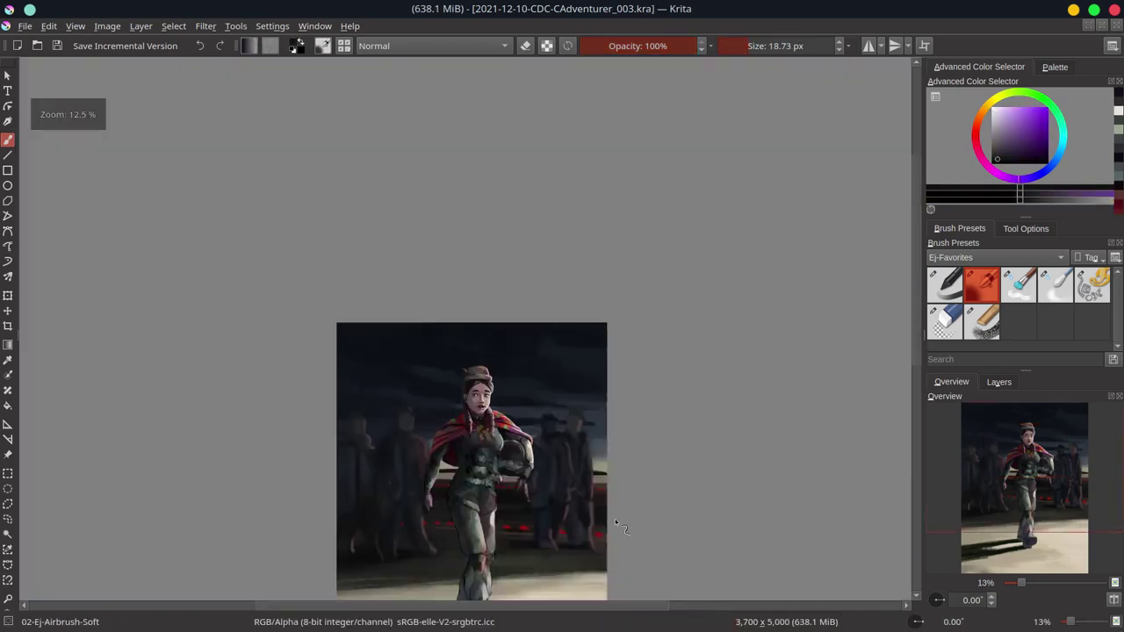
{"action": "left_click", "coordinate": [998, 382]}
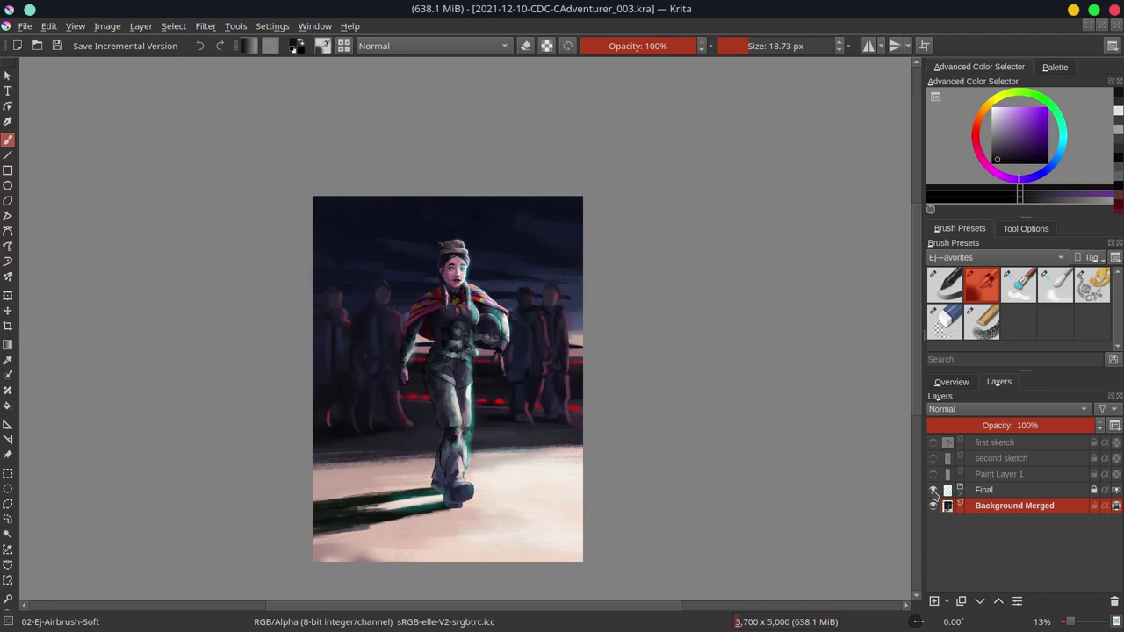
{"action": "left_click", "coordinate": [932, 490]}
{"action": "scroll", "coordinate": [448, 310], "scroll_direction": "up", "scroll_amount": 4}
- Paint red highlights on the chest armour and warm strokes on the cape, then zoom out
{"action": "left_click", "coordinate": [614, 367], "text": "ctrl"}
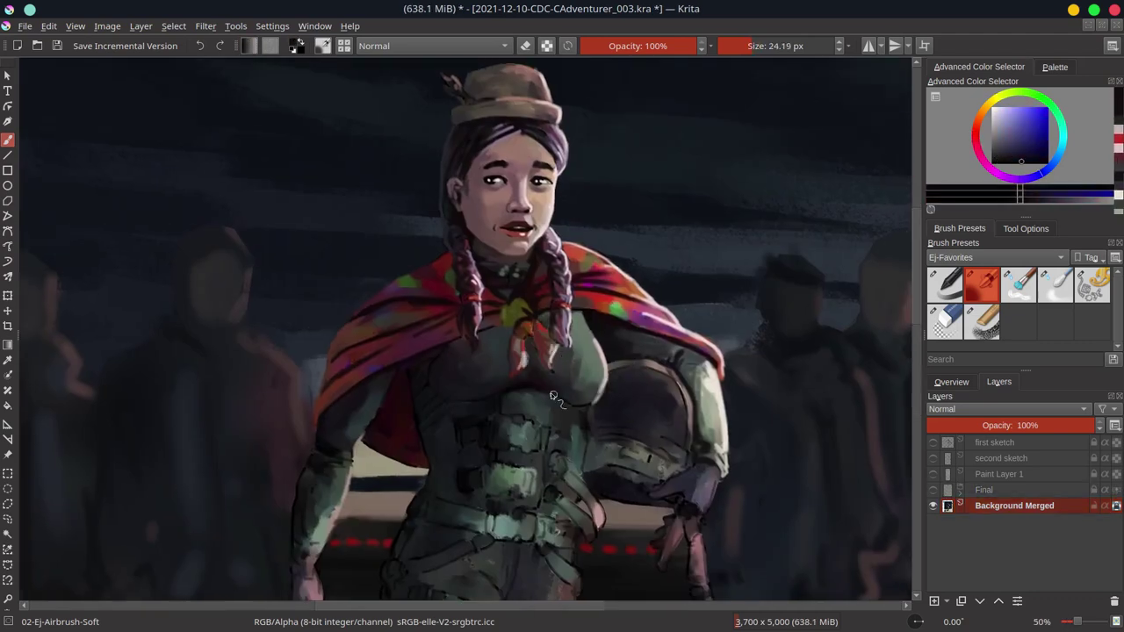
{"action": "mouse_move", "coordinate": [614, 367]}
{"action": "left_mouse_down"}
{"action": "mouse_move", "coordinate": [491, 342]}
{"action": "mouse_move", "coordinate": [553, 338]}
{"action": "left_mouse_up"}
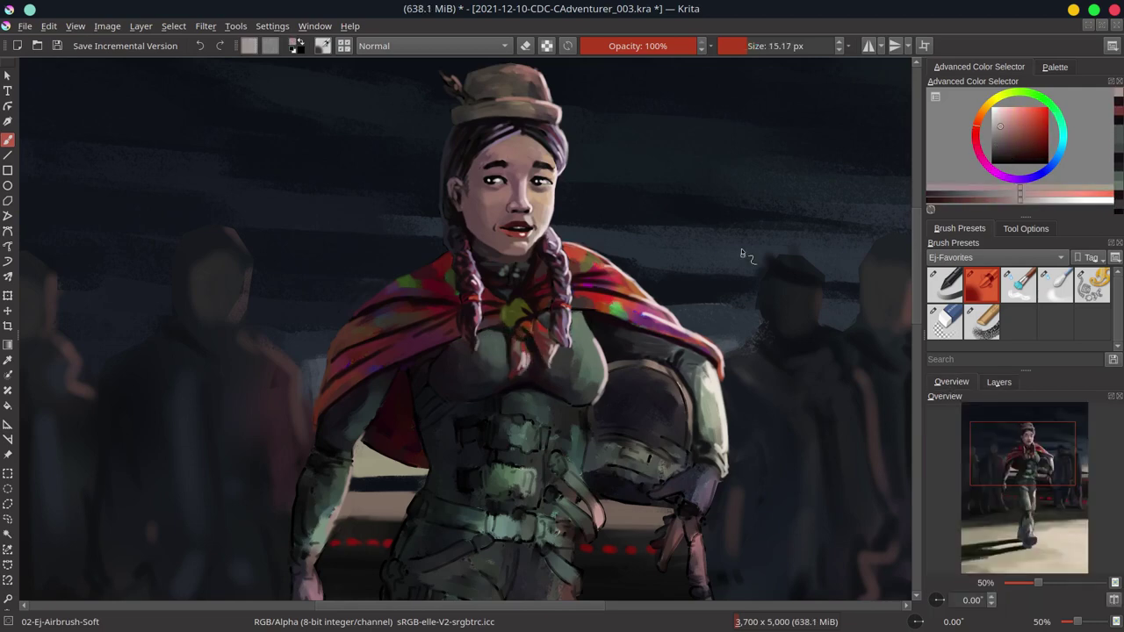
{"action": "mouse_move", "coordinate": [429, 369]}
{"action": "left_mouse_down"}
{"action": "mouse_move", "coordinate": [376, 419]}
{"action": "mouse_move", "coordinate": [485, 406]}
{"action": "left_mouse_up"}
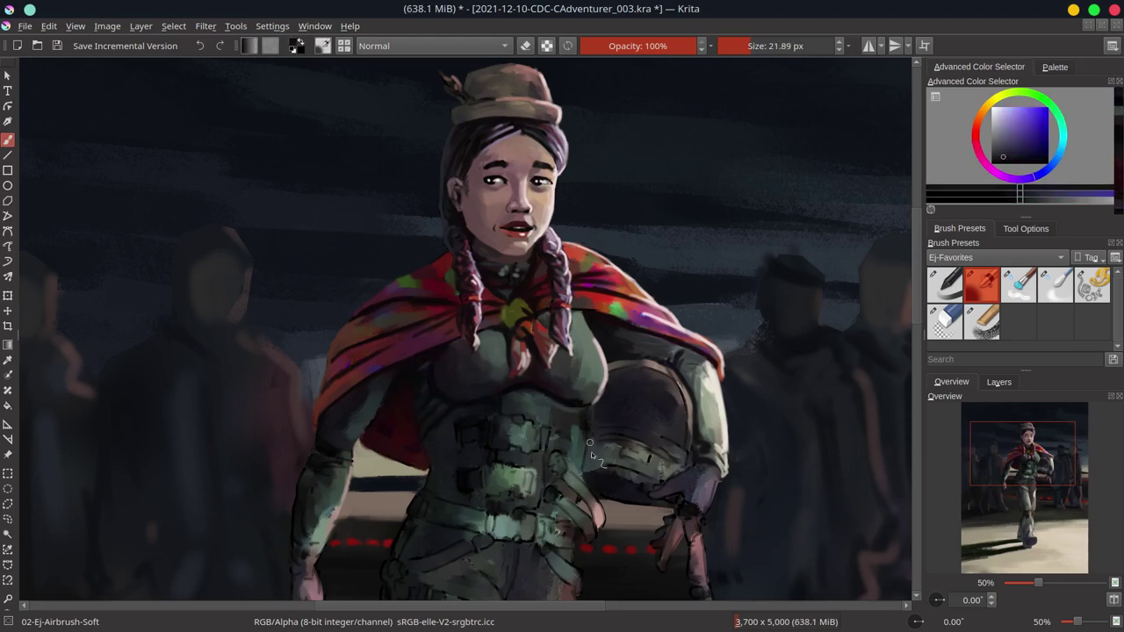
{"action": "key", "text": "minus"}
{"action": "key", "text": "minus"}
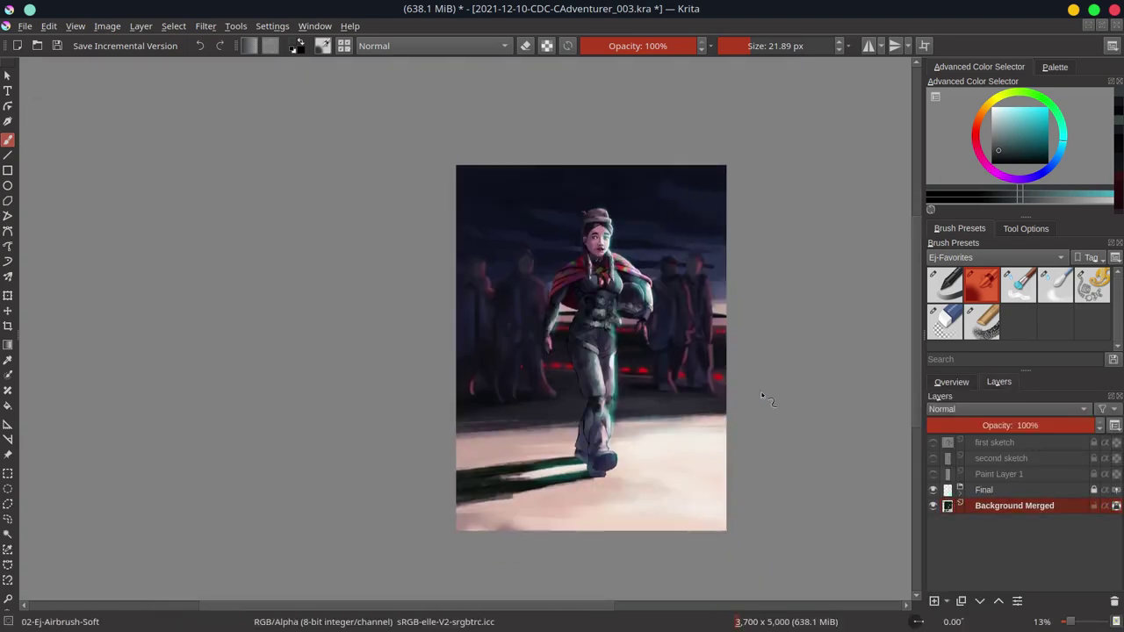
- Mirror the view and paint orange, pink and pale yellow highlights on the helmet
{"action": "left_click", "coordinate": [951, 382]}
{"action": "key", "text": "m"}
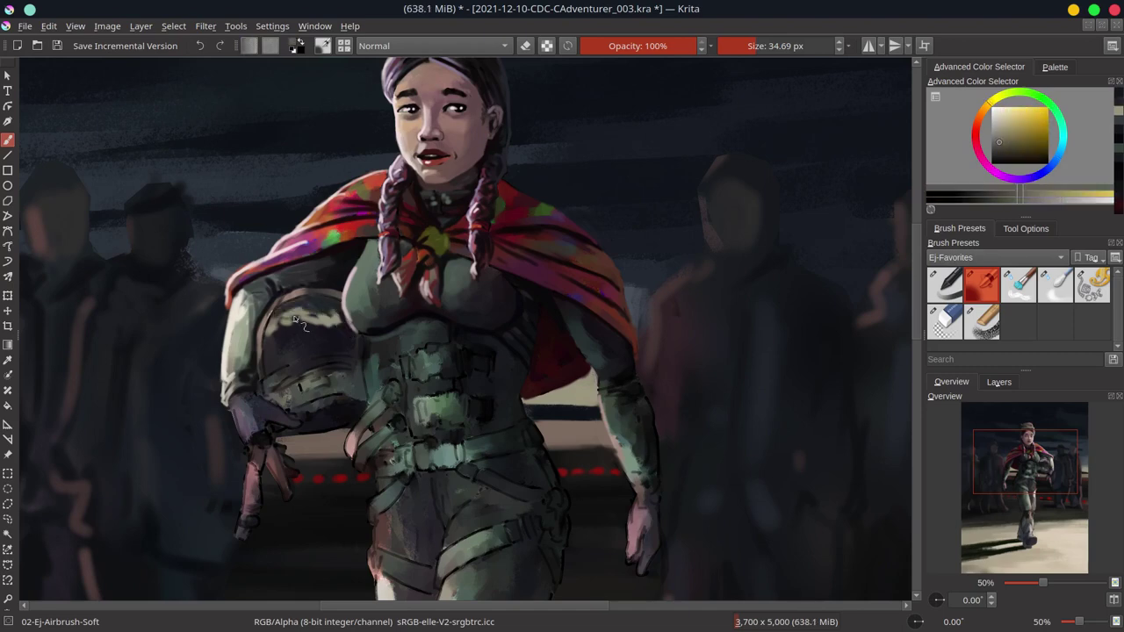
{"action": "left_click", "coordinate": [298, 323], "text": "ctrl"}
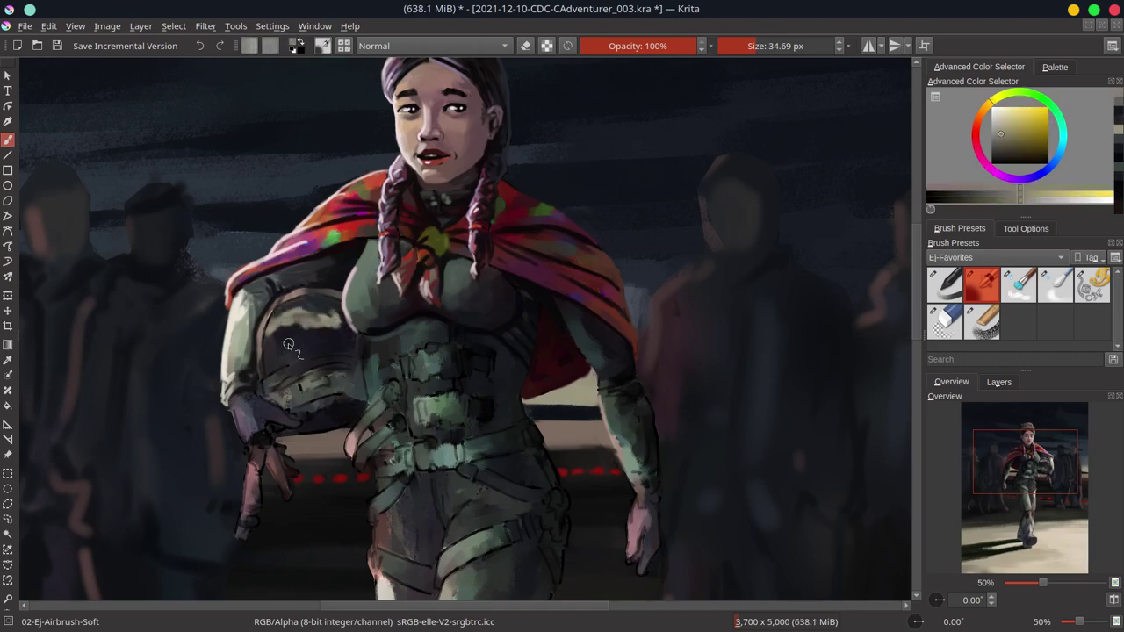
{"action": "key", "text": "bracketleft"}
{"action": "key", "text": "bracketleft"}
{"action": "key", "text": "bracketleft"}
{"action": "left_click", "coordinate": [321, 294], "text": "ctrl"}
{"action": "key", "text": "bracketleft"}
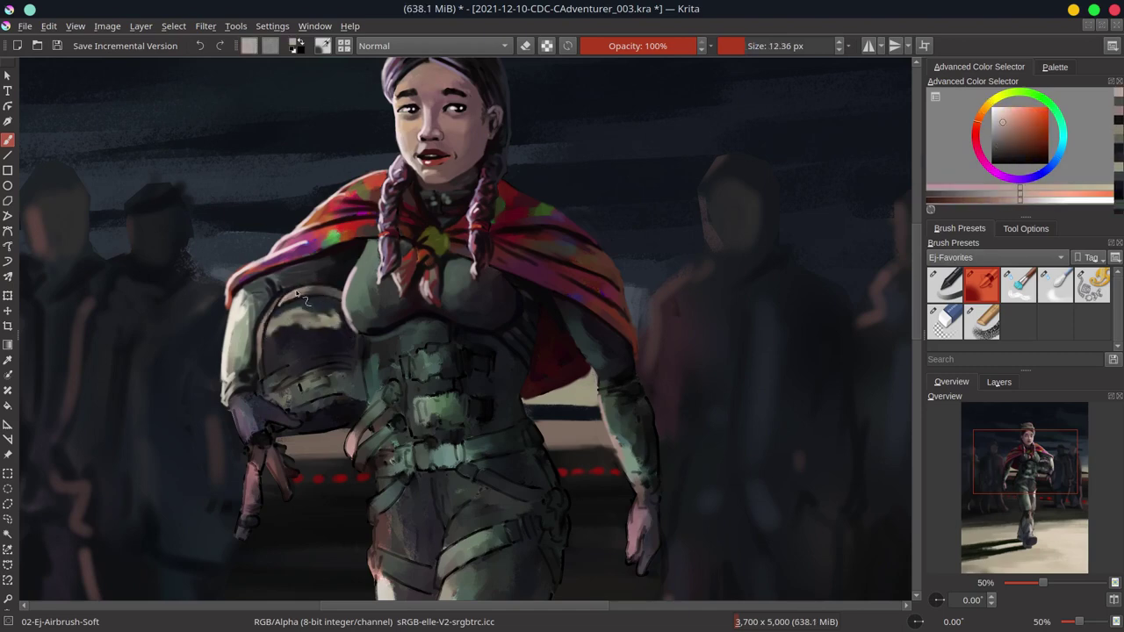
{"action": "left_click", "coordinate": [260, 344], "text": "ctrl"}
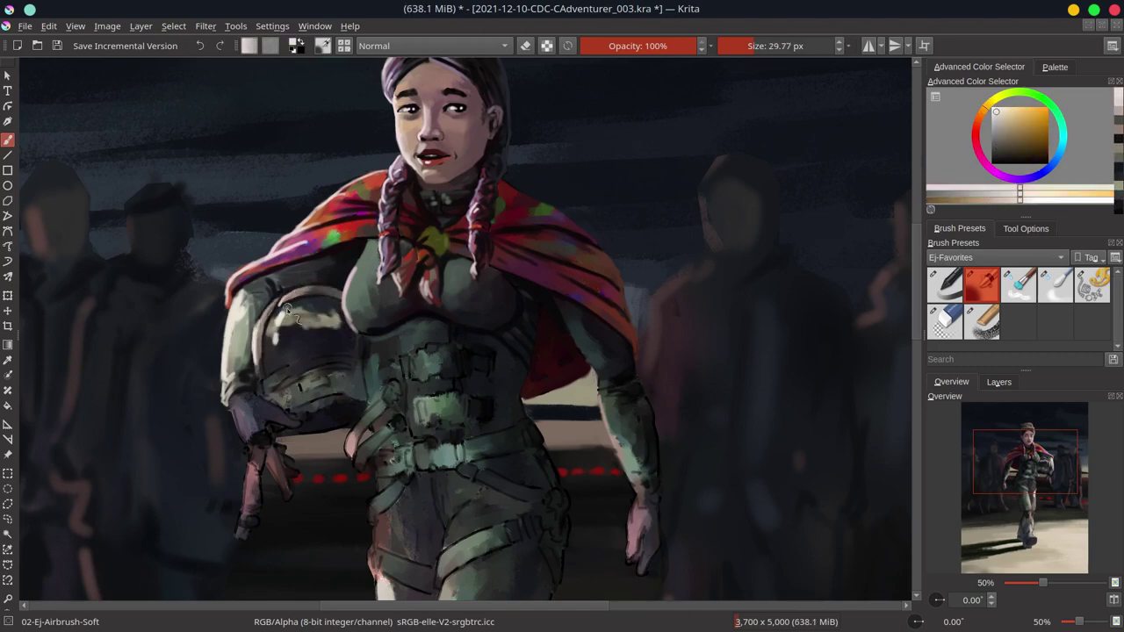
- Sample dark greens and teal from the armour with a smaller brush
{"action": "key", "text": "bracketleft"}
{"action": "left_click", "coordinate": [627, 382], "text": "ctrl"}
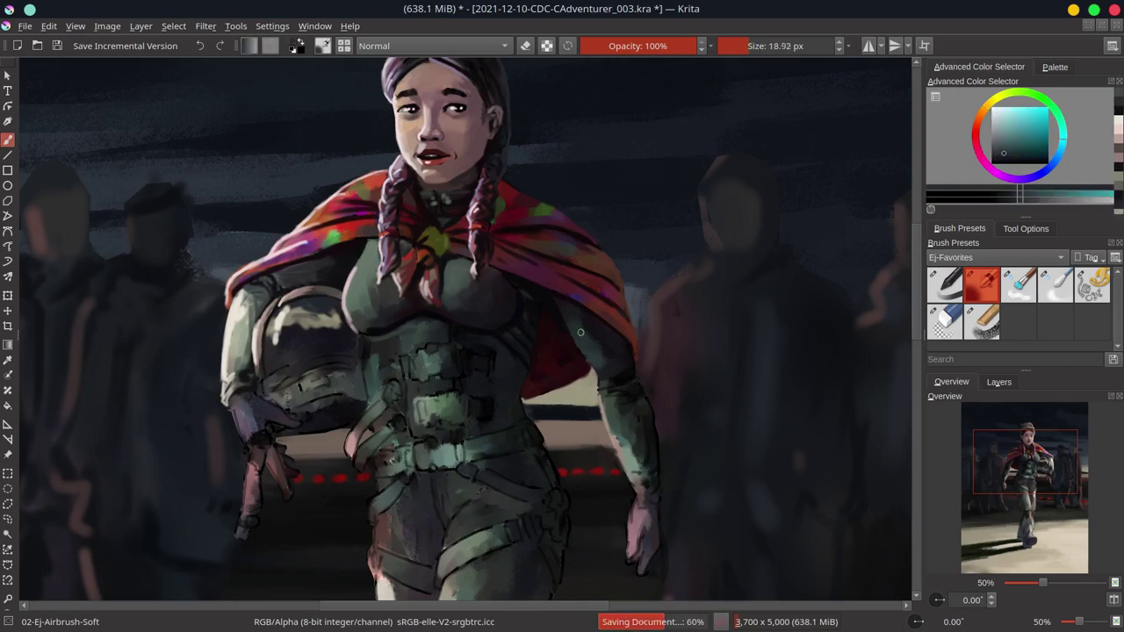
{"action": "key", "text": "bracketleft"}
{"action": "key", "text": "bracketleft"}
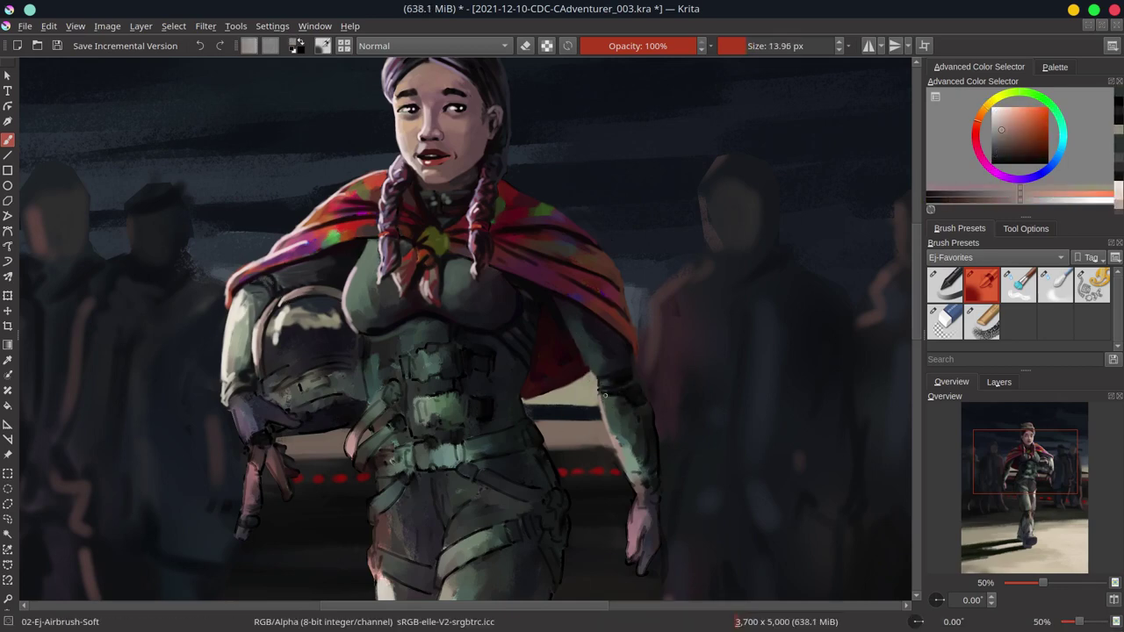
{"action": "left_click", "coordinate": [613, 421], "text": "ctrl"}
{"action": "key", "text": "bracketright"}
{"action": "left_click", "coordinate": [649, 477], "text": "ctrl"}
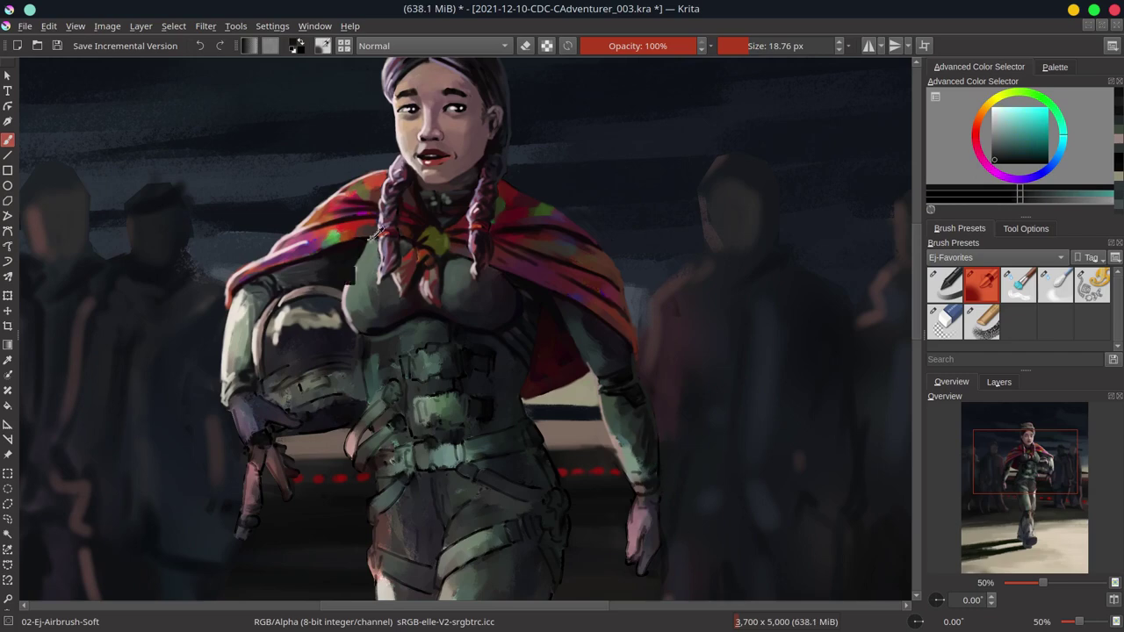
- Pick lighter green, light tan and very dark blue tones with a larger brush
{"action": "key", "text": "bracketleft"}
{"action": "left_click", "coordinate": [638, 466], "text": "ctrl"}
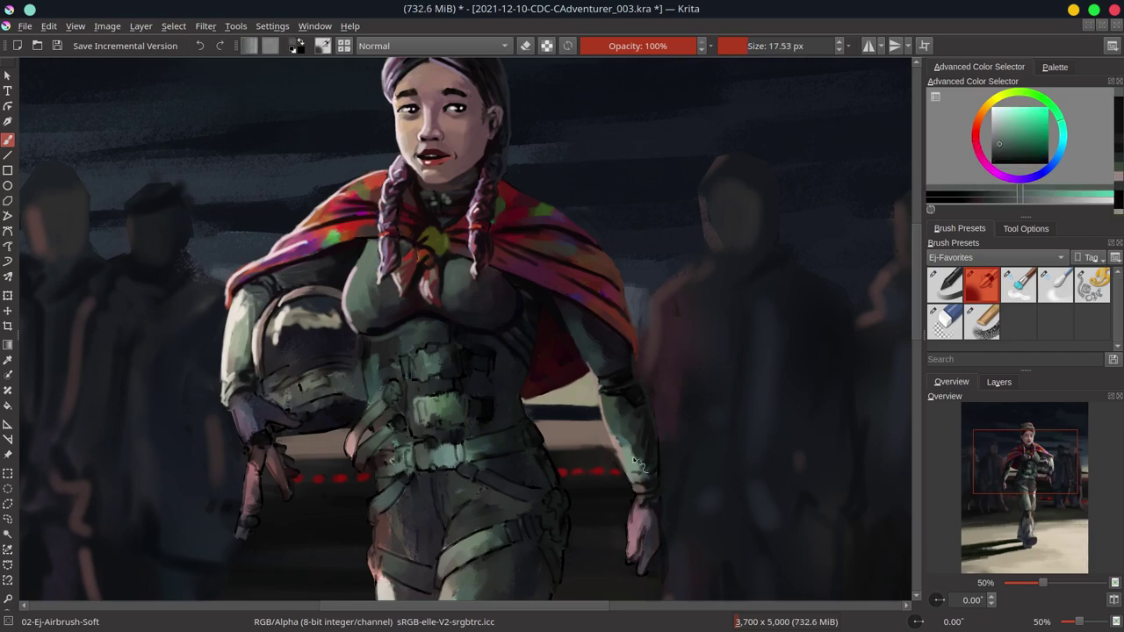
{"action": "key", "text": "bracketleft"}
{"action": "left_click", "coordinate": [615, 436], "text": "ctrl"}
{"action": "key", "text": "bracketright"}
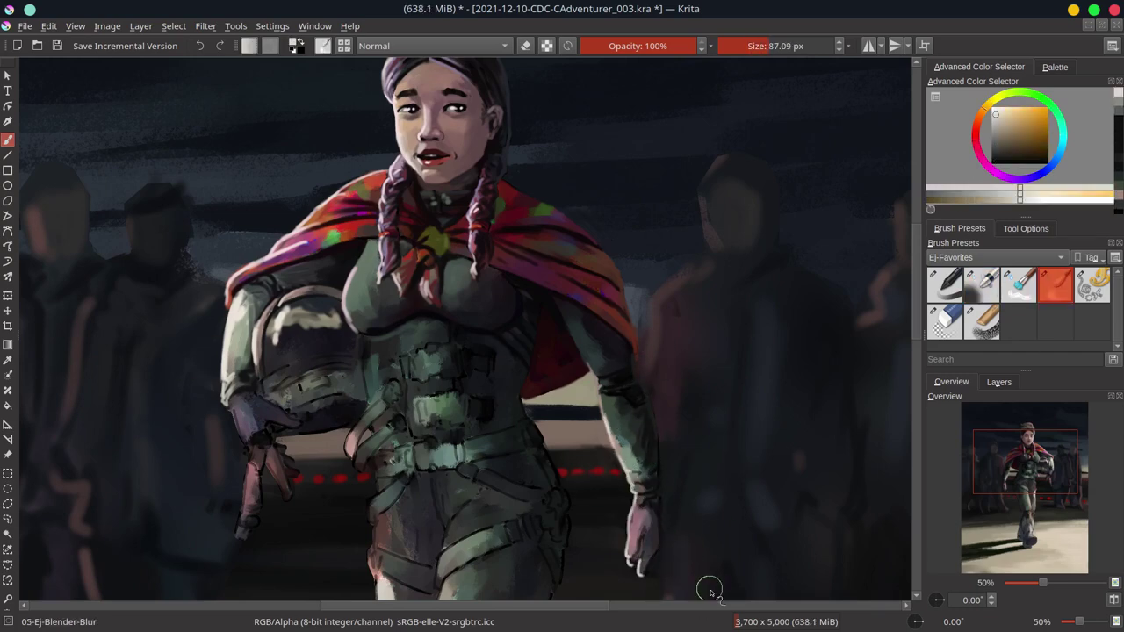
{"action": "left_click", "coordinate": [547, 339], "text": "ctrl"}
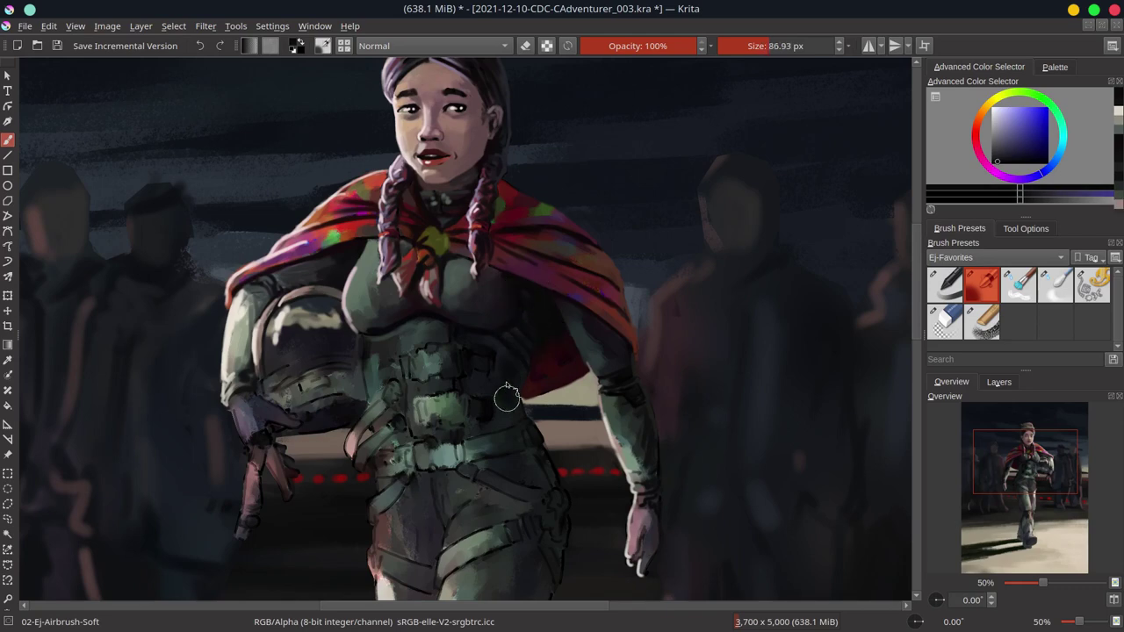
- Work dark purple and blue-violet into the armour, blending with the blur brush before returning to the soft airbrush
{"action": "left_click_drag", "start_coordinate": [634, 475], "coordinate": [657, 527]}
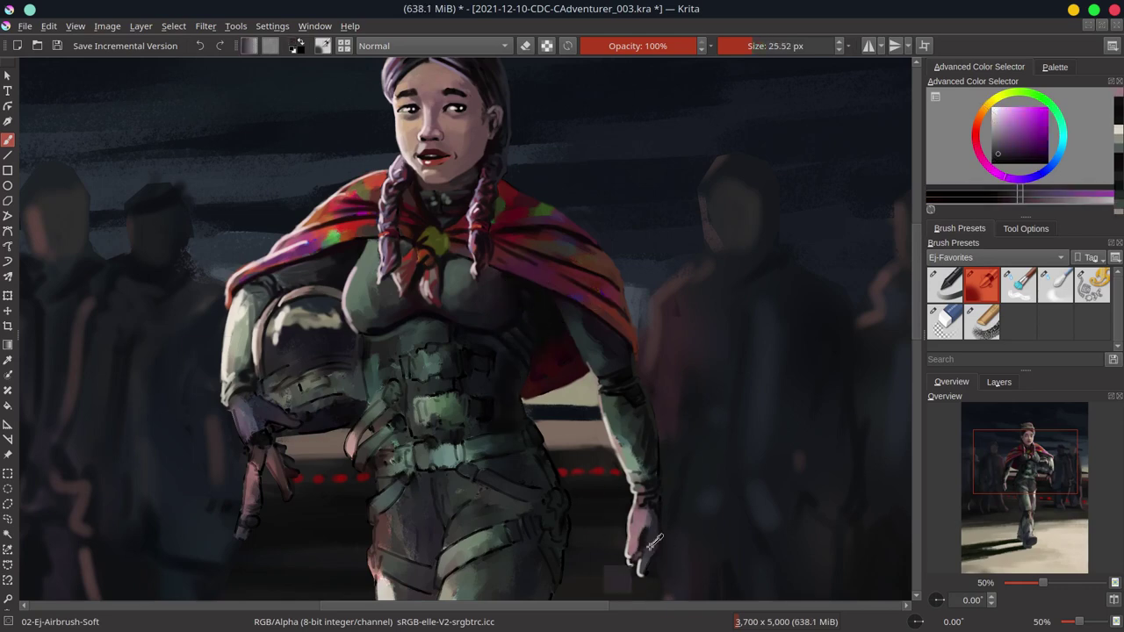
{"action": "left_click", "coordinate": [656, 526], "text": "ctrl"}
{"action": "key", "text": "bracketleft"}
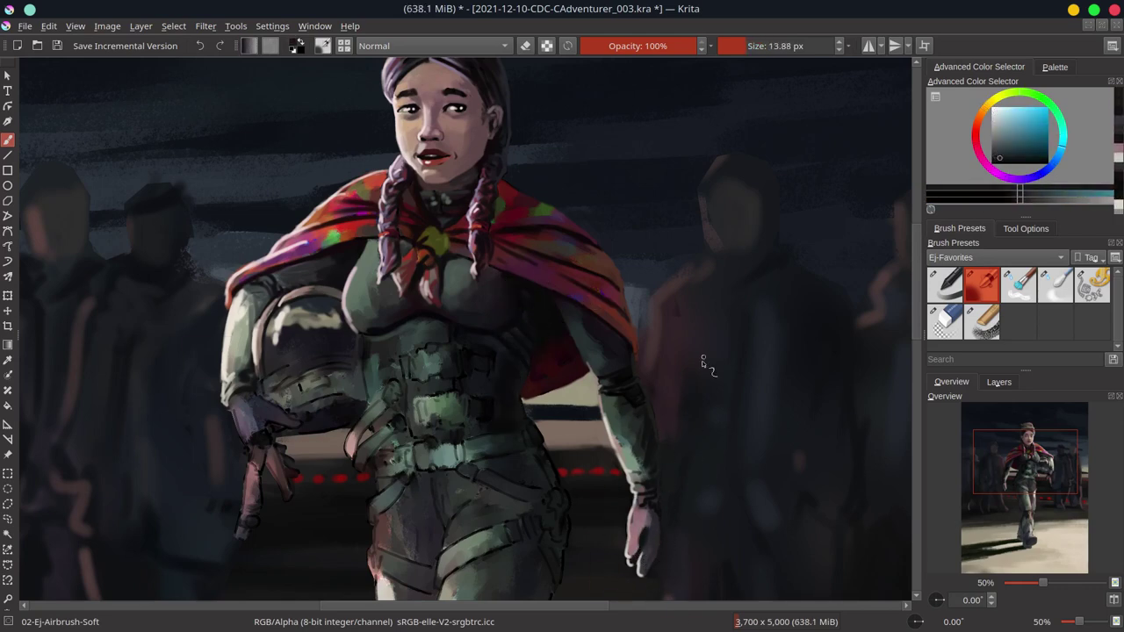
{"action": "left_click", "coordinate": [660, 474], "text": "ctrl"}
{"action": "left_click", "coordinate": [582, 369], "text": "ctrl"}
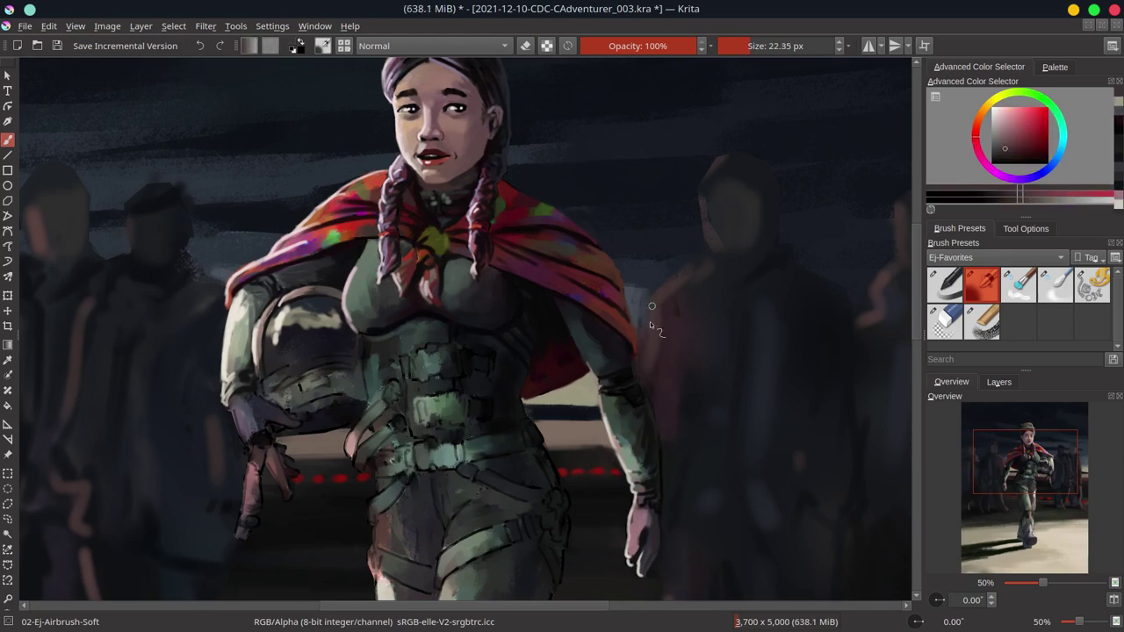
{"action": "key", "text": "slash"}
{"action": "left_click", "coordinate": [988, 299]}
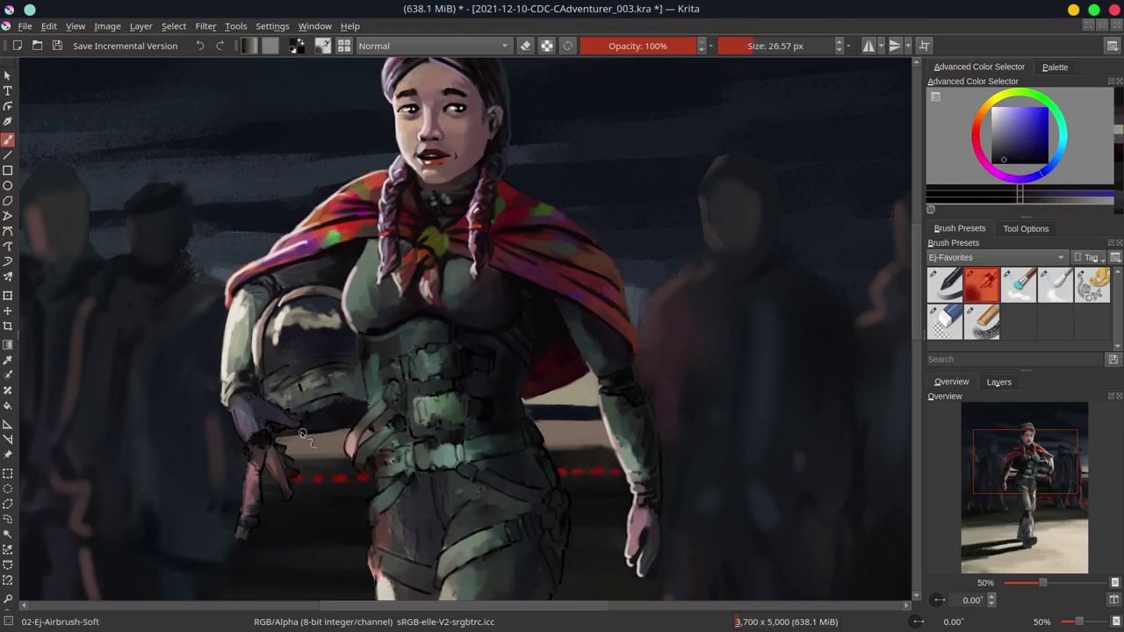
- Paint muted orange-pink on the glove and dark blue touches, then save
{"action": "left_click", "coordinate": [278, 387], "text": "ctrl"}
{"action": "key", "text": "bracketleft"}
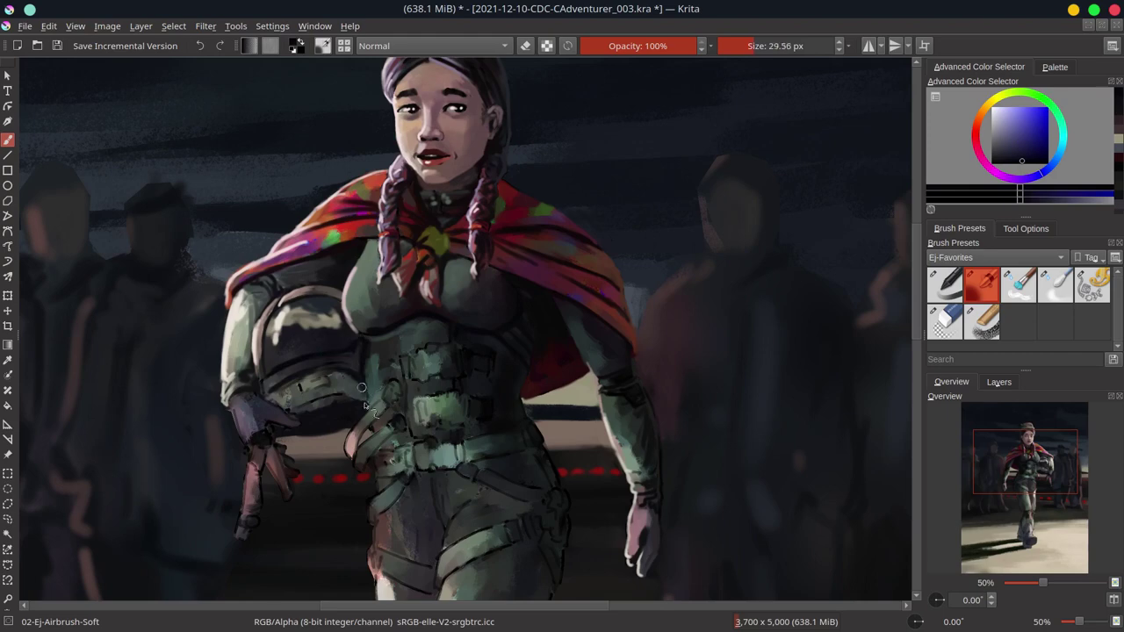
{"action": "key", "text": "bracketleft"}
{"action": "key", "text": "bracketleft"}
{"action": "key", "text": "bracketleft"}
{"action": "left_click", "coordinate": [286, 376], "text": "ctrl"}
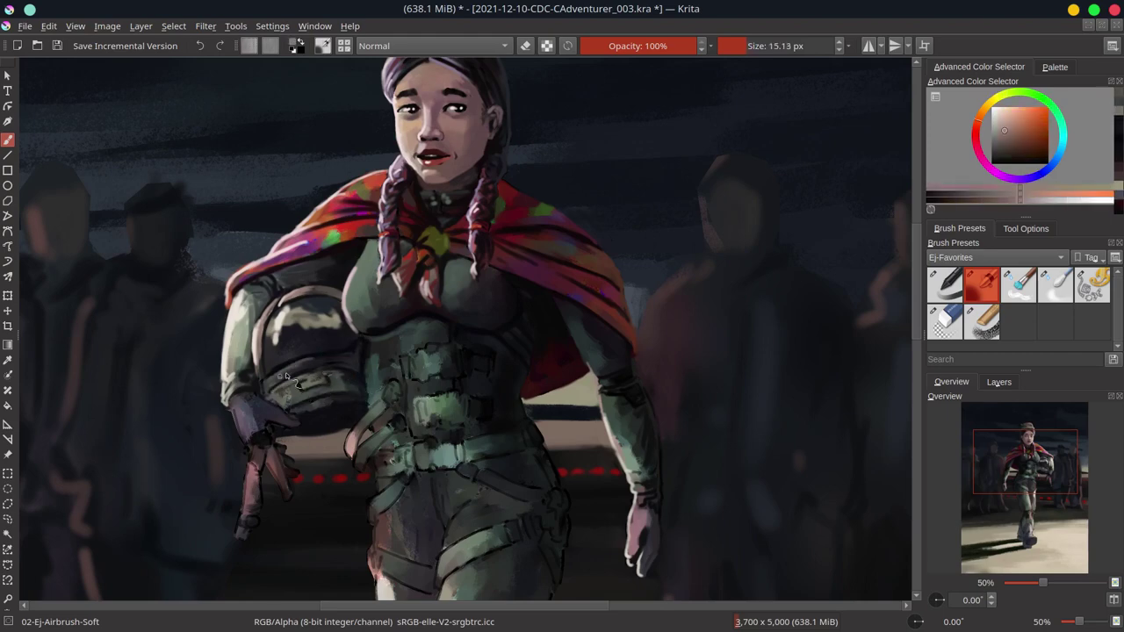
{"action": "left_click", "coordinate": [325, 402], "text": "ctrl"}
{"action": "key", "text": "bracketright"}
{"action": "key", "text": "bracketright"}
{"action": "key", "text": "ctrl+s"}
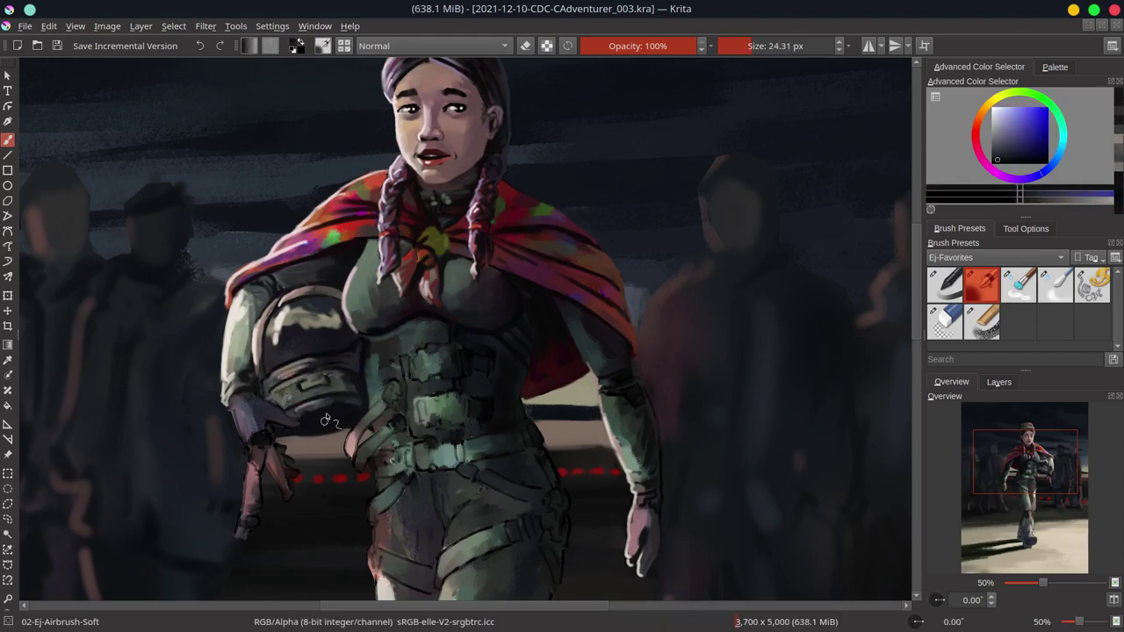
- Add a pale cream highlight on the helmet plus darker accents, zoom out and save
{"action": "key", "text": "bracketleft"}
{"action": "key", "text": "bracketleft"}
{"action": "left_click", "coordinate": [246, 521], "text": "ctrl"}
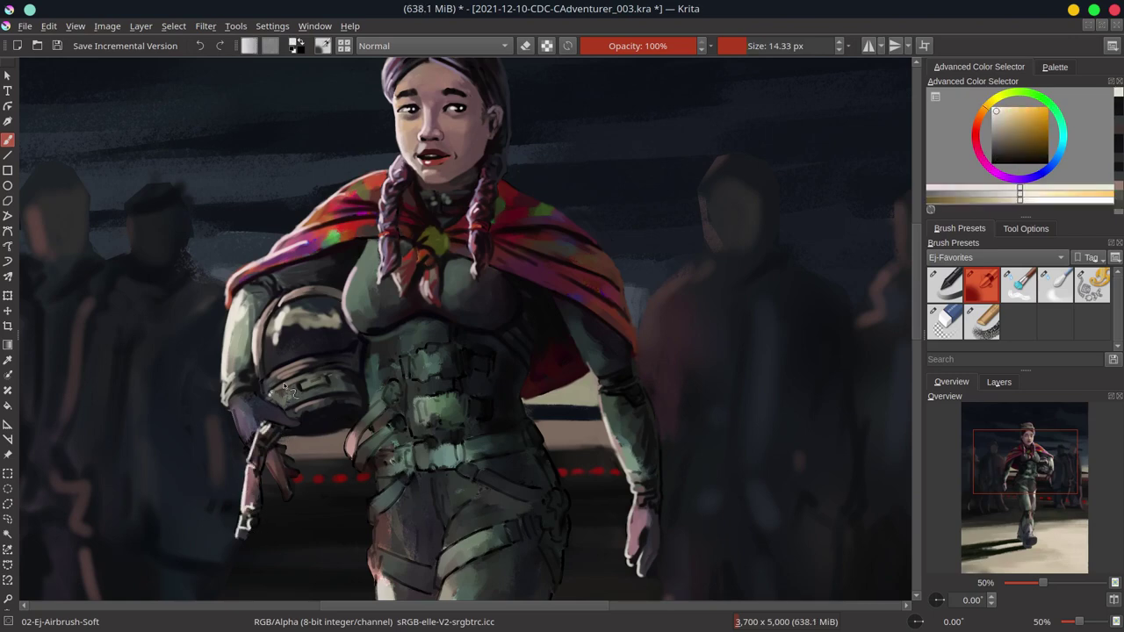
{"action": "left_click", "coordinate": [308, 409], "text": "ctrl"}
{"action": "key", "text": "bracketright"}
{"action": "key", "text": "bracketright"}
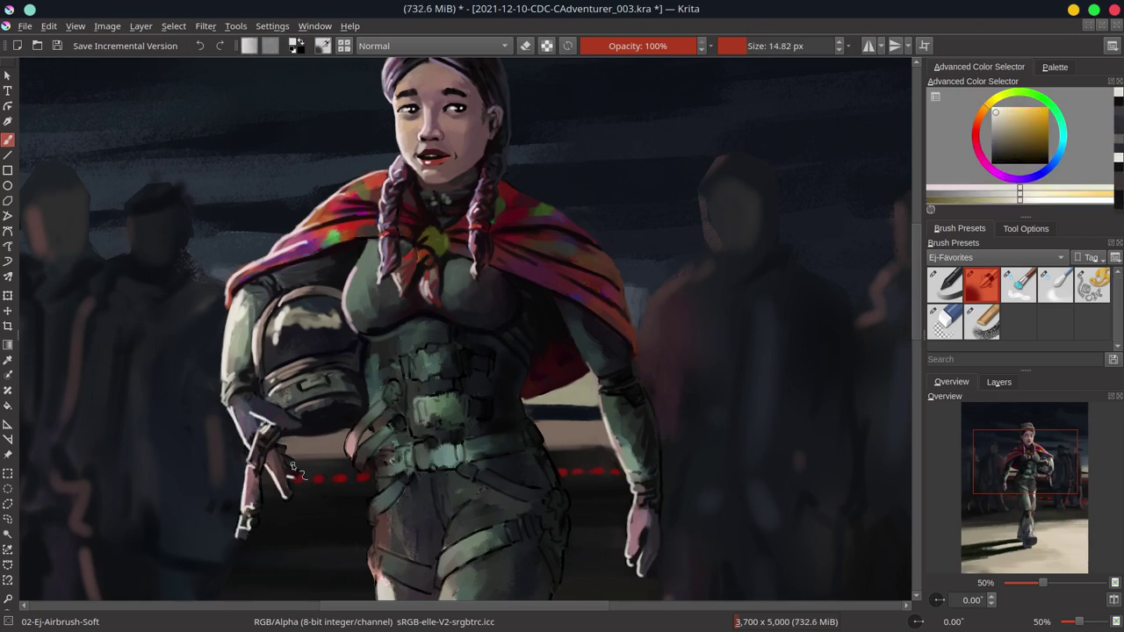
{"action": "left_click", "coordinate": [290, 472], "text": "ctrl"}
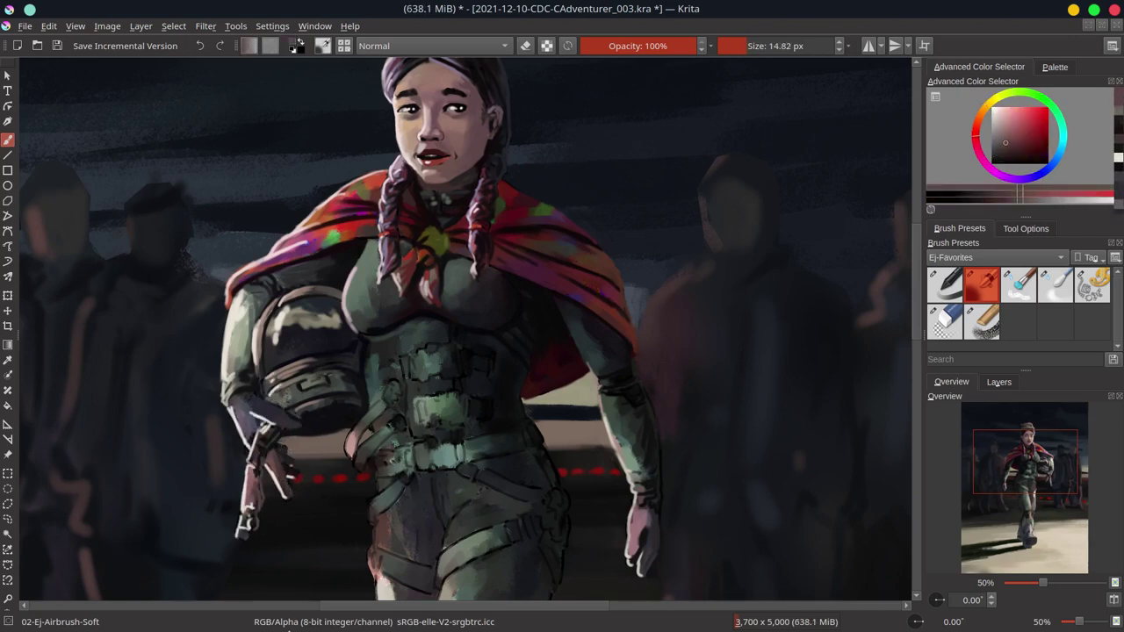
{"action": "key", "text": "minus"}
{"action": "key", "text": "minus"}
{"action": "key", "text": "minus"}
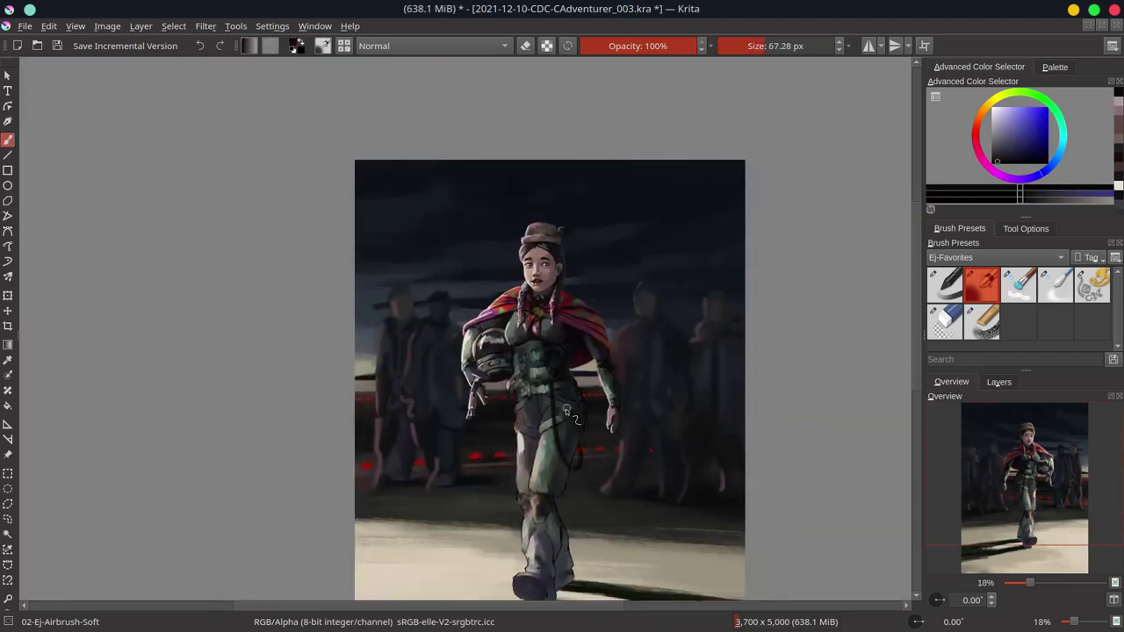
{"action": "left_click", "coordinate": [545, 398], "text": "ctrl"}
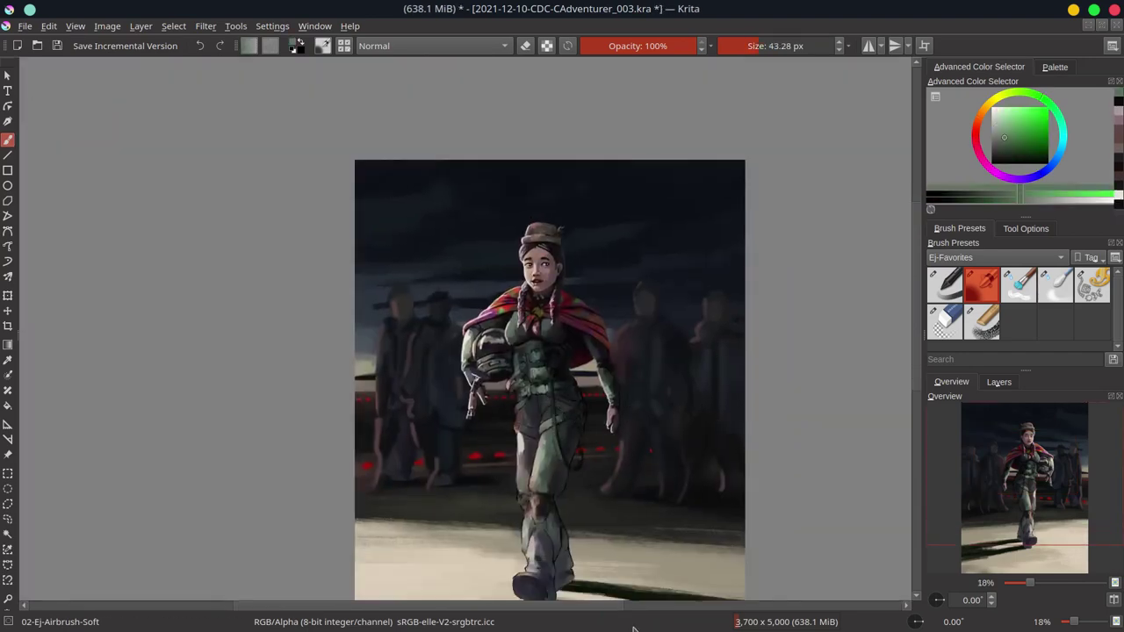
{"action": "key", "text": "ctrl+s"}
- Brush light tan highlights across the belt buckle and the hand
{"action": "scroll", "coordinate": [570, 334], "scroll_direction": "up", "scroll_amount": 3}
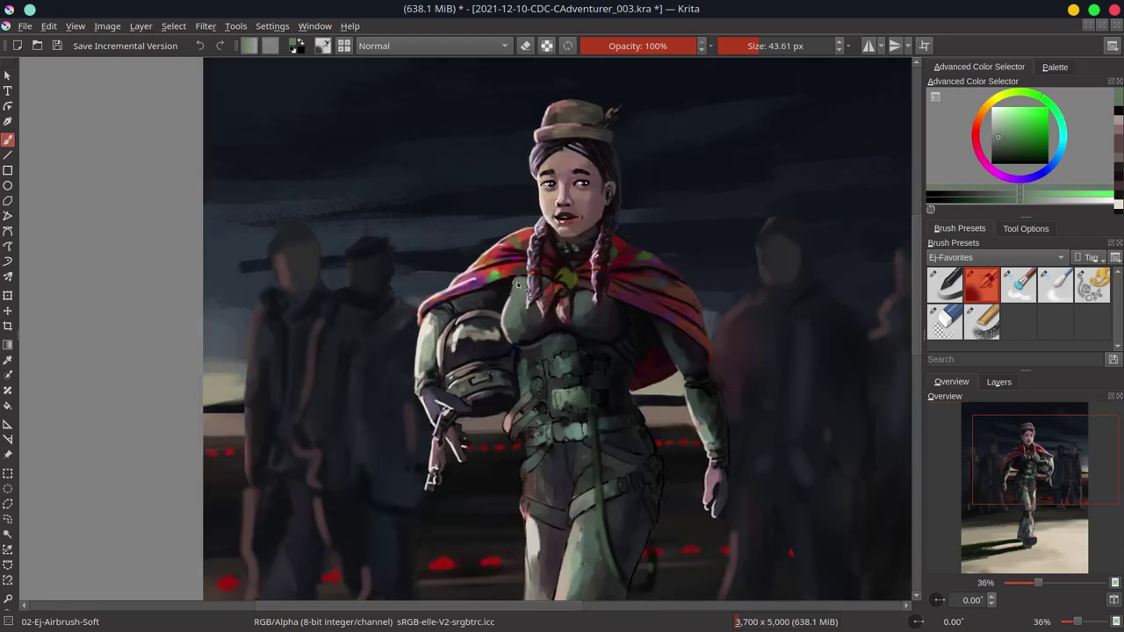
{"action": "left_click", "coordinate": [571, 334], "text": "ctrl"}
{"action": "scroll", "coordinate": [570, 335], "scroll_direction": "up", "scroll_amount": 2}
{"action": "left_click", "coordinate": [570, 334], "text": "ctrl"}
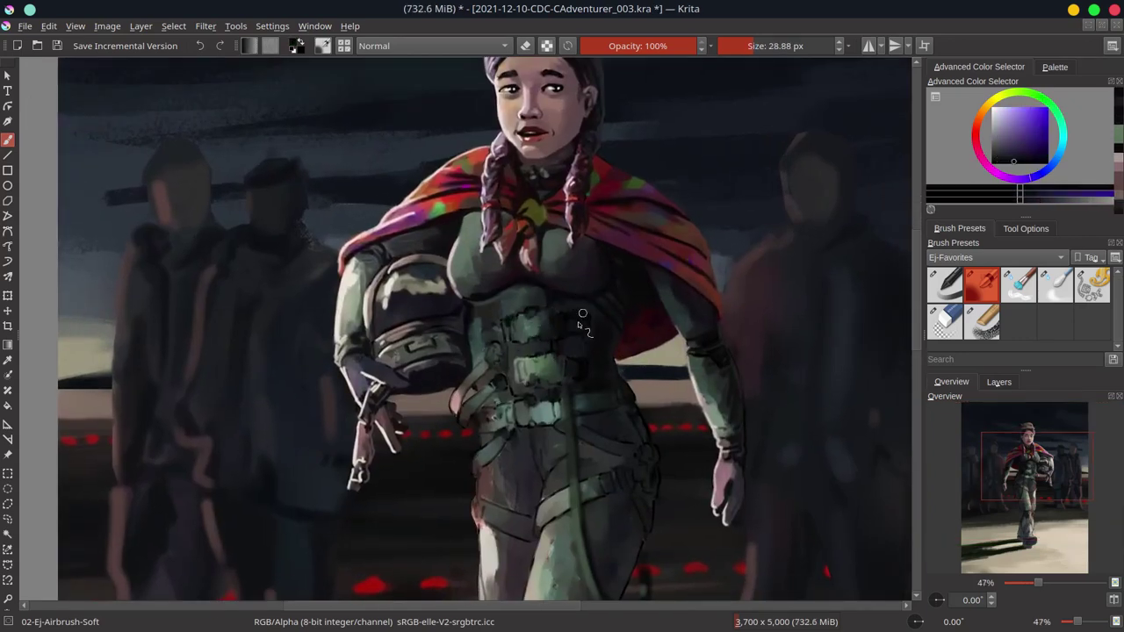
{"action": "left_click_drag", "start_coordinate": [507, 318], "coordinate": [518, 340]}
{"action": "left_click", "coordinate": [568, 362], "text": "ctrl"}
{"action": "left_click", "coordinate": [525, 379], "text": "ctrl"}
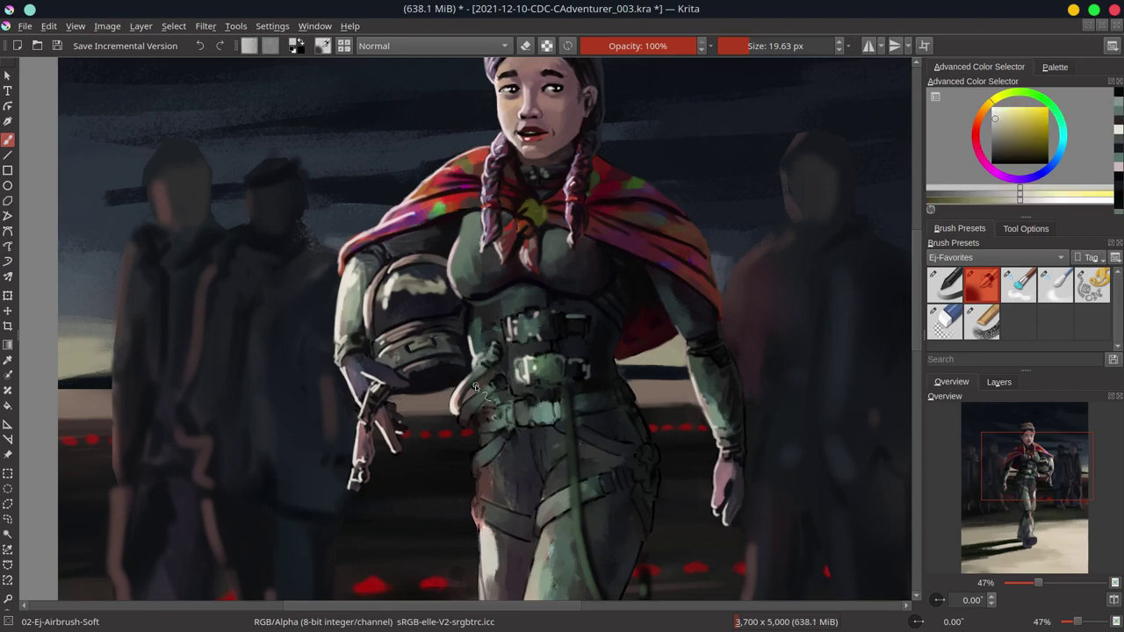
{"action": "left_click_drag", "start_coordinate": [478, 379], "coordinate": [462, 420]}
{"action": "left_click", "coordinate": [465, 428], "text": "ctrl"}
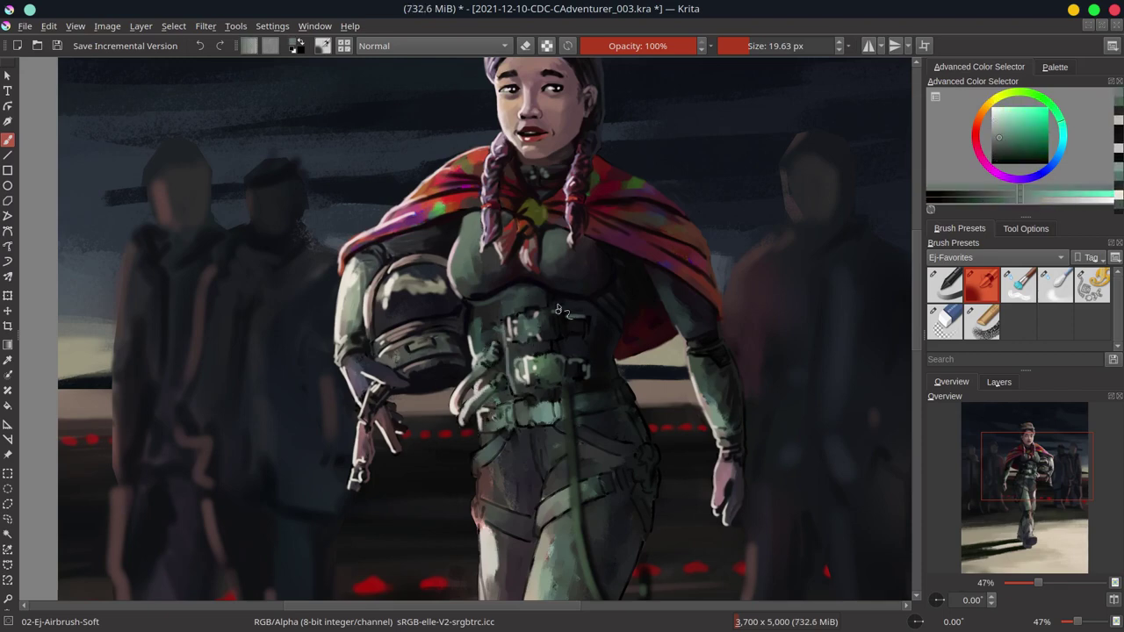
- Set a violet-blue in the Advanced Color Selector and paint a bright highlight down the strap
{"action": "left_click", "coordinate": [496, 338], "text": "ctrl"}
{"action": "left_click", "coordinate": [990, 163]}
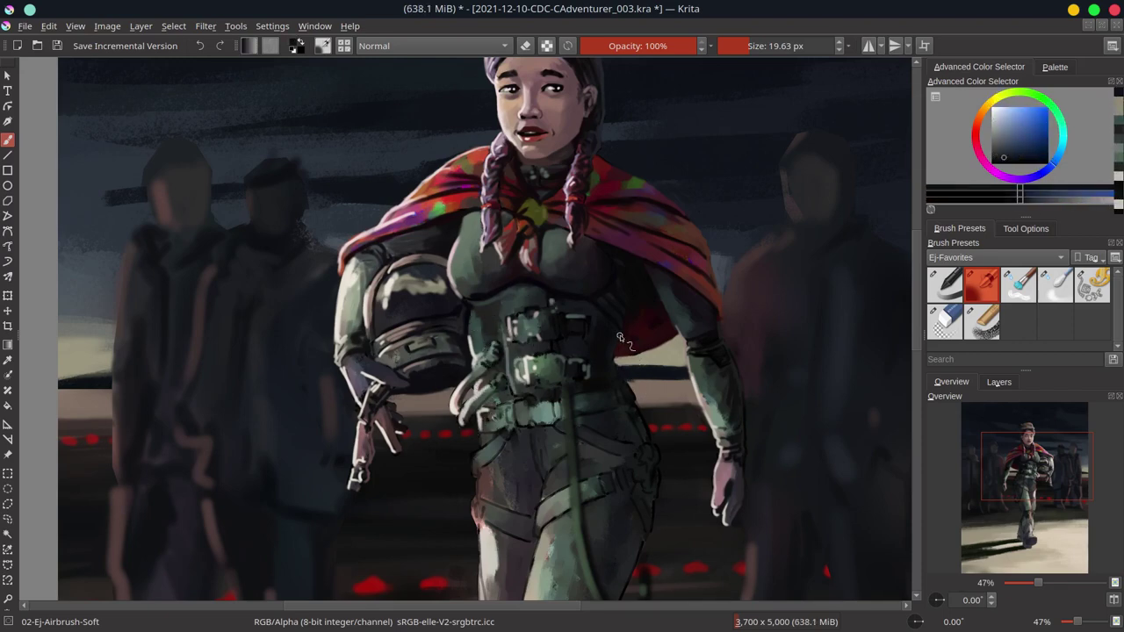
{"action": "left_click", "coordinate": [1008, 162]}
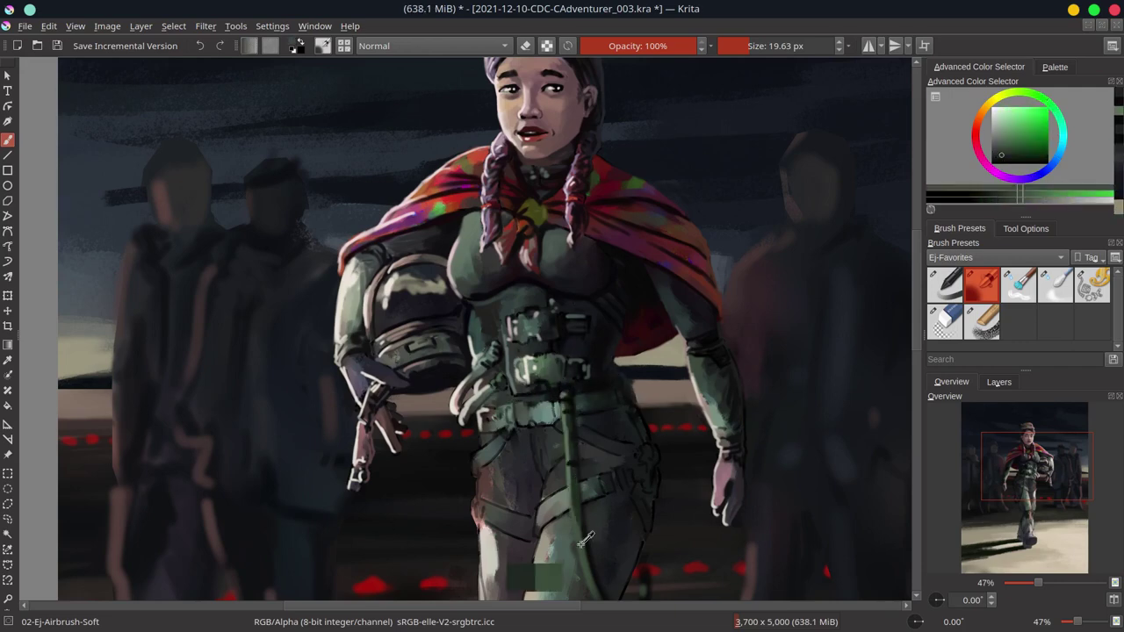
{"action": "left_click", "coordinate": [531, 360], "text": "ctrl"}
{"action": "left_click_drag", "start_coordinate": [569, 415], "coordinate": [584, 566]}
{"action": "left_click", "coordinate": [537, 386], "text": "ctrl"}
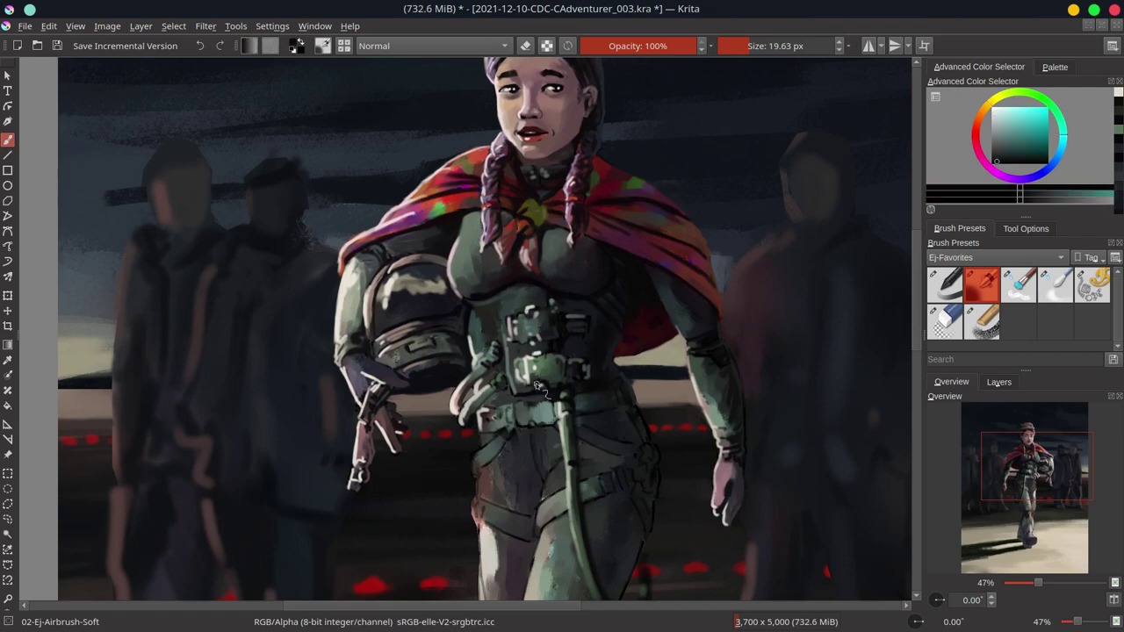
- Swap back to the light yellow colour, scroll over the whole image and save it
{"action": "key", "text": "x"}
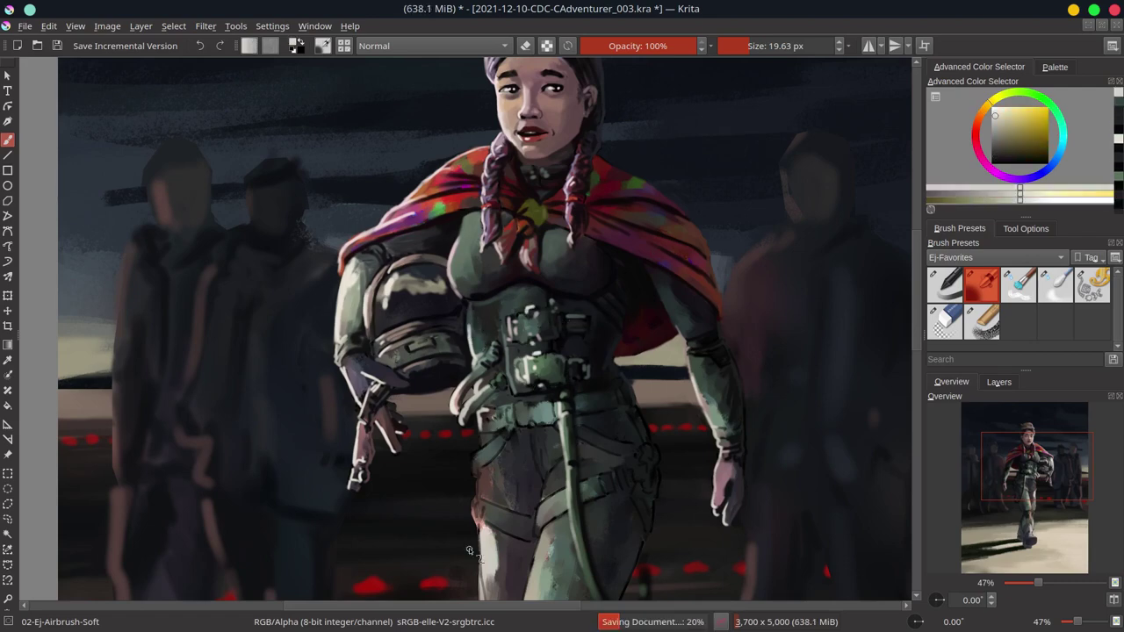
{"action": "scroll", "coordinate": [664, 553], "scroll_direction": "down", "scroll_amount": 5}
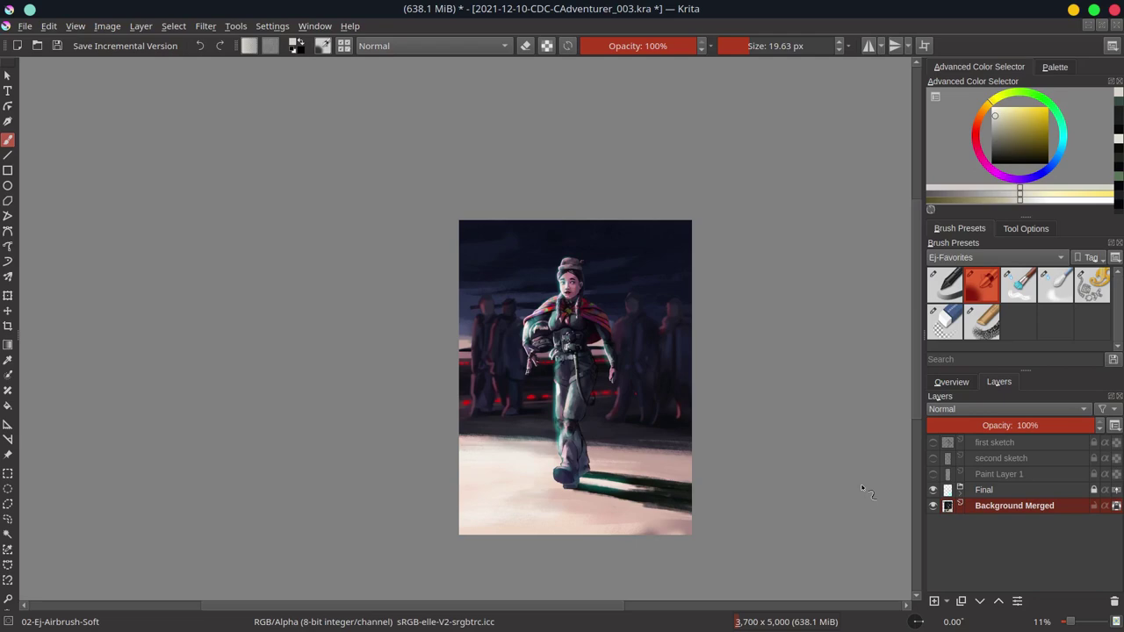
{"action": "scroll", "coordinate": [720, 421], "scroll_direction": "up", "scroll_amount": 5}
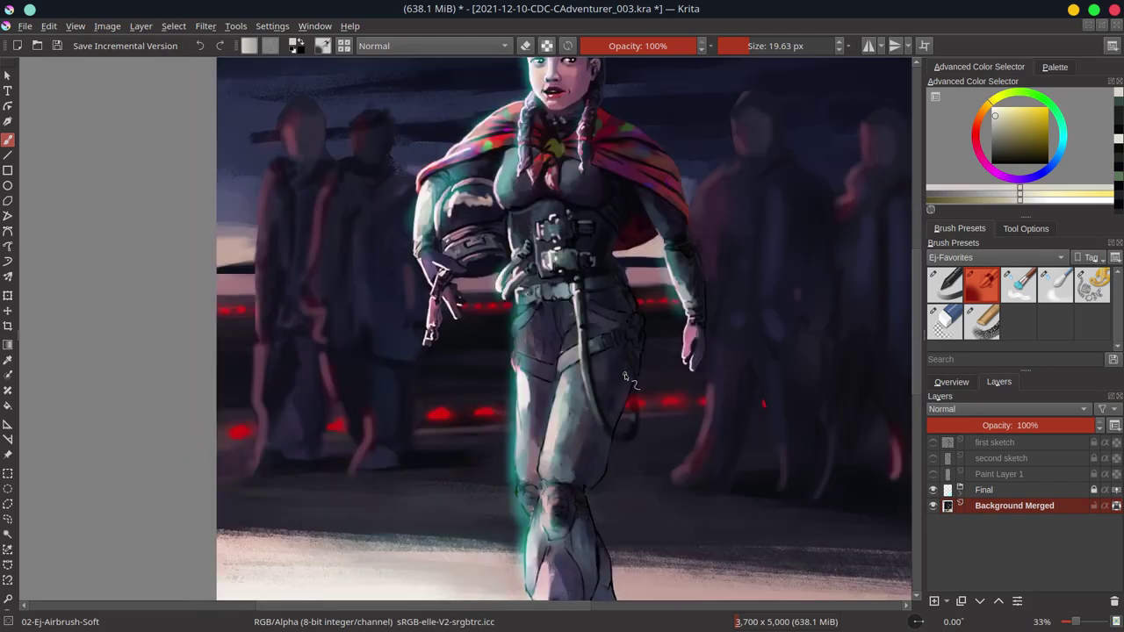
{"action": "scroll", "coordinate": [625, 378], "scroll_direction": "down", "scroll_amount": 2}
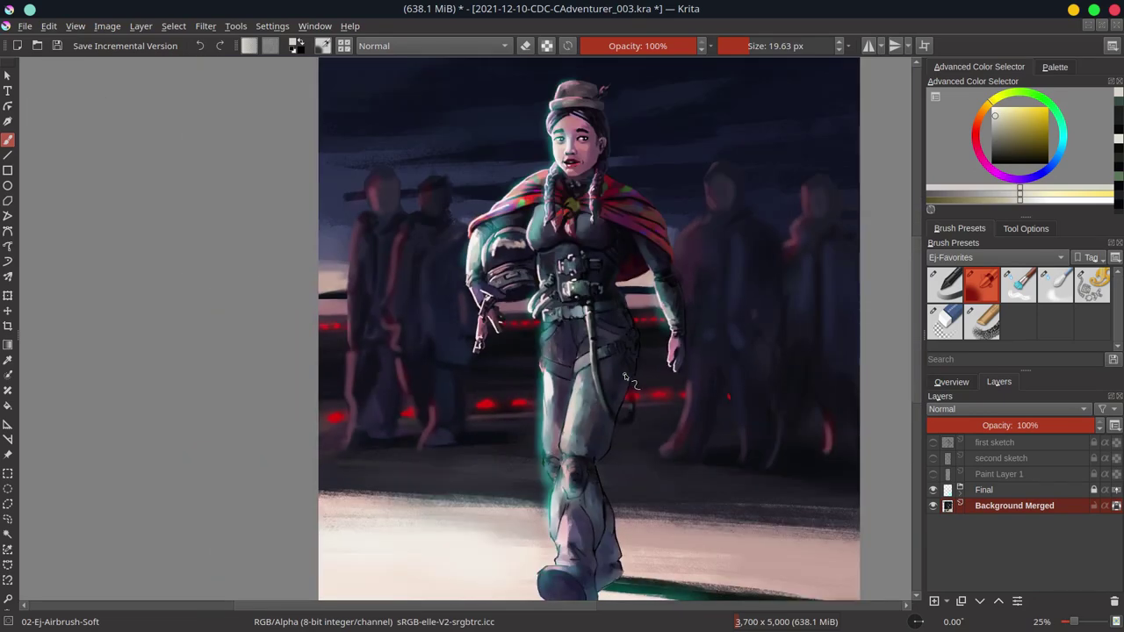
{"action": "scroll", "coordinate": [625, 377], "scroll_direction": "down", "scroll_amount": 2}
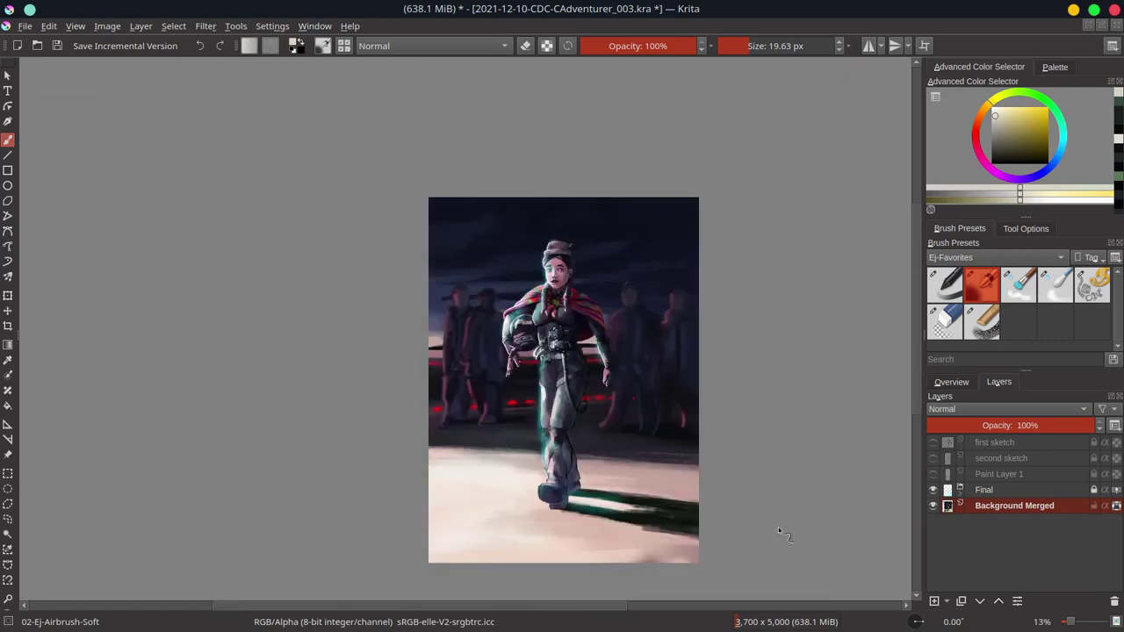
{"action": "key", "text": "ctrl+s"}
- Hide the Final layer and deselect the selection around the hand
{"action": "left_click", "coordinate": [932, 489]}
{"action": "scroll", "coordinate": [509, 369], "scroll_direction": "up", "scroll_amount": 5}
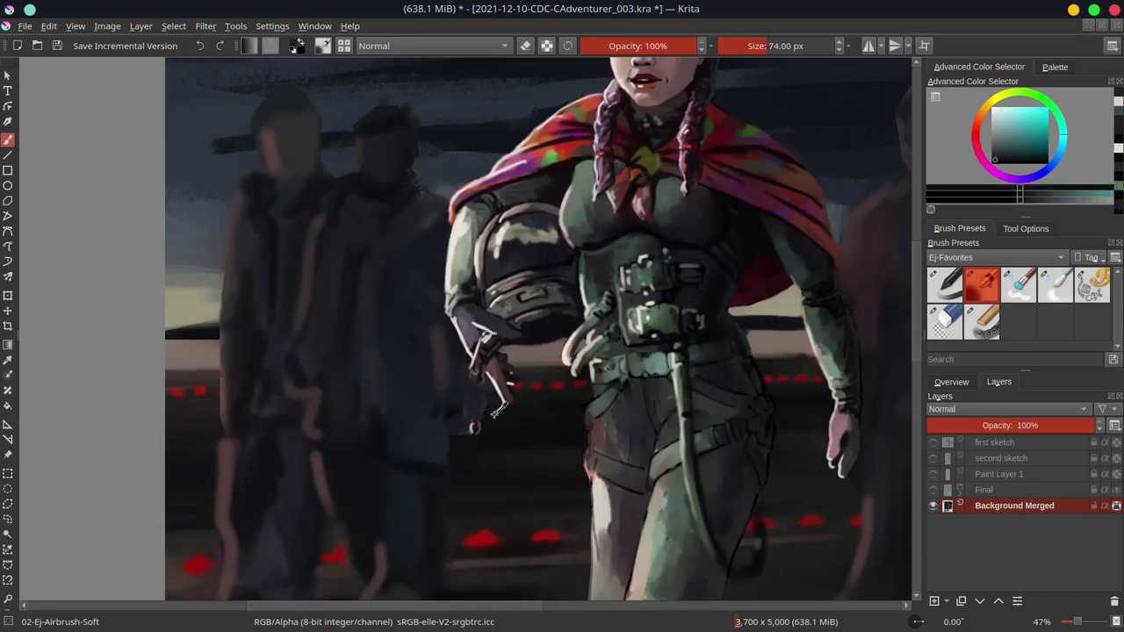
{"action": "scroll", "coordinate": [505, 410], "scroll_direction": "up", "scroll_amount": 1}
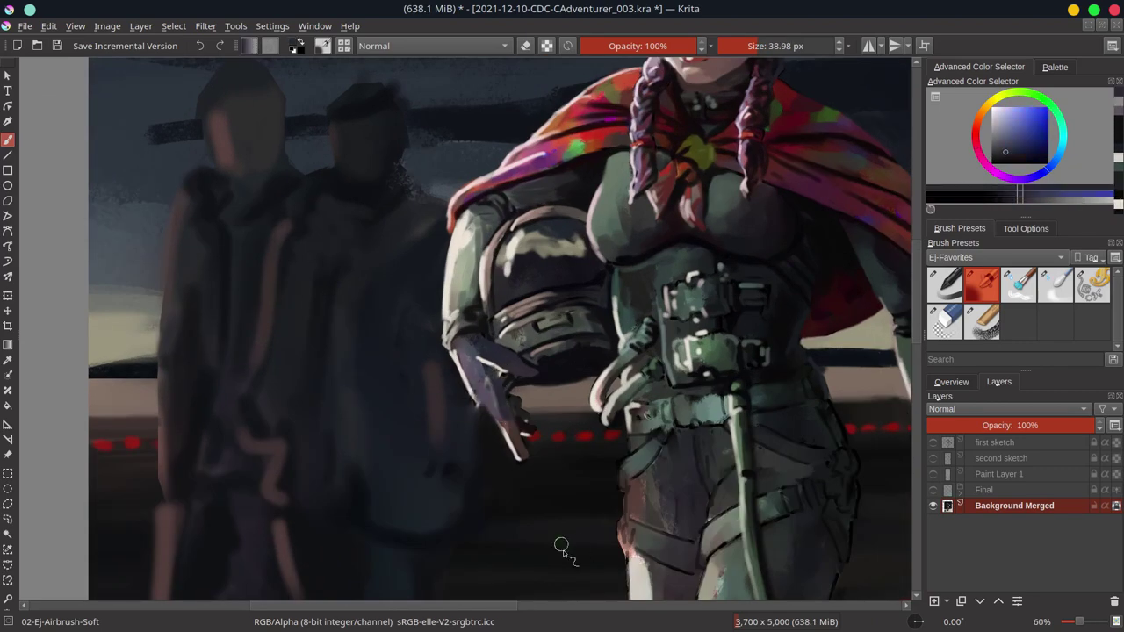
{"action": "left_click", "coordinate": [37, 27]}
{"action": "left_click", "coordinate": [173, 26]}
{"action": "left_click", "coordinate": [185, 62]}
{"action": "scroll", "coordinate": [377, 338], "scroll_direction": "down", "scroll_amount": 1}
- Repaint the fingers of the lowered gloved hand with the soft airbrush and save
{"action": "key", "text": "b"}
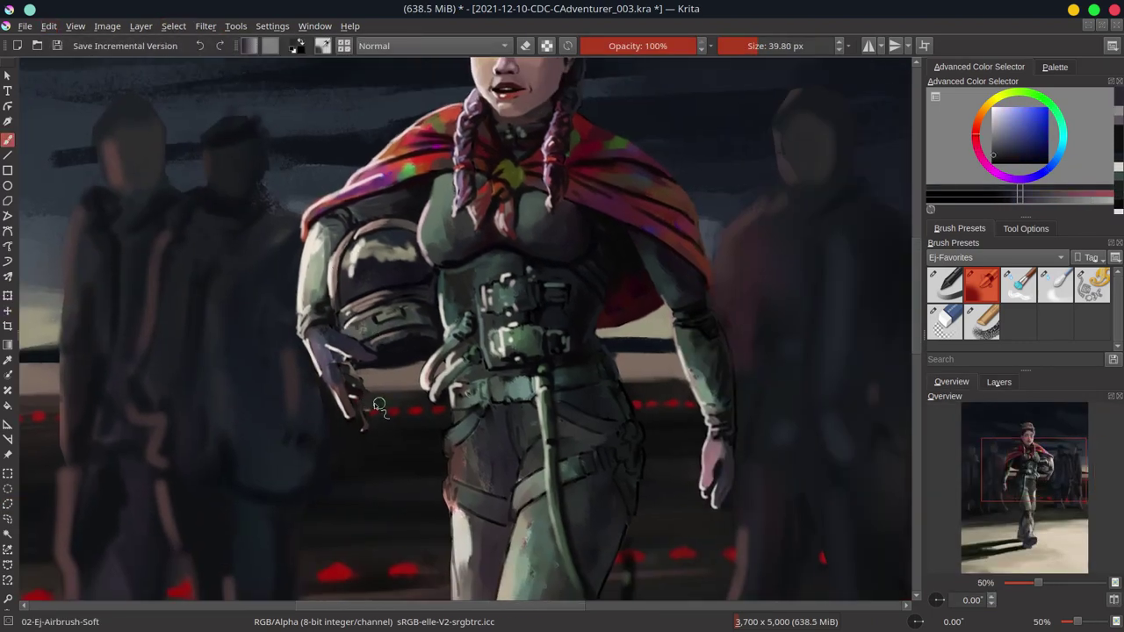
{"action": "mouse_move", "coordinate": [379, 407]}
{"action": "left_mouse_down"}
{"action": "mouse_move", "coordinate": [332, 326]}
{"action": "mouse_move", "coordinate": [549, 364]}
{"action": "left_mouse_up"}
{"action": "key", "text": "minus"}
{"action": "key", "text": "minus"}
{"action": "key", "text": "minus"}
{"action": "key", "text": "ctrl+s"}
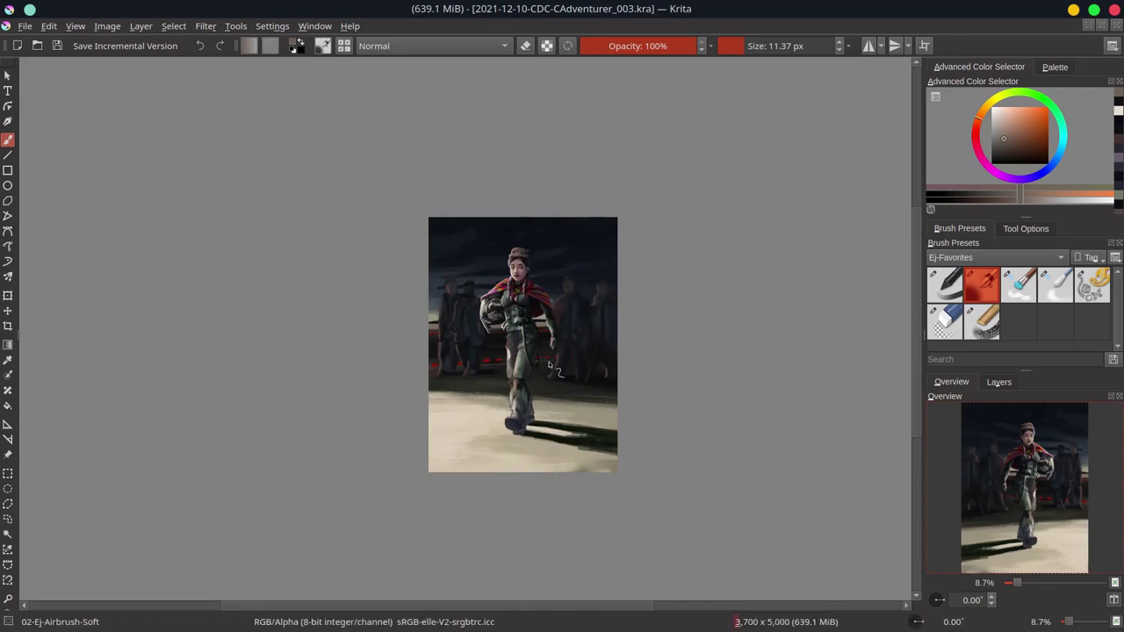
{"action": "mouse_move", "coordinate": [551, 3]}
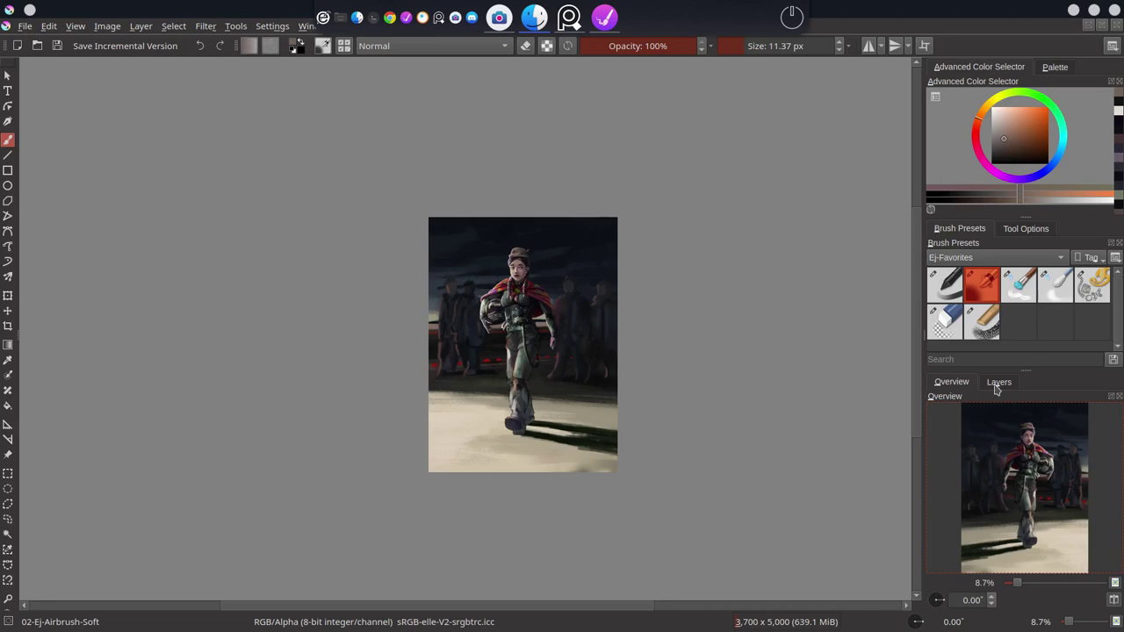
- Import a light-effects image as a new layer and set its blend mode to Screen
{"action": "left_click", "coordinate": [999, 383]}
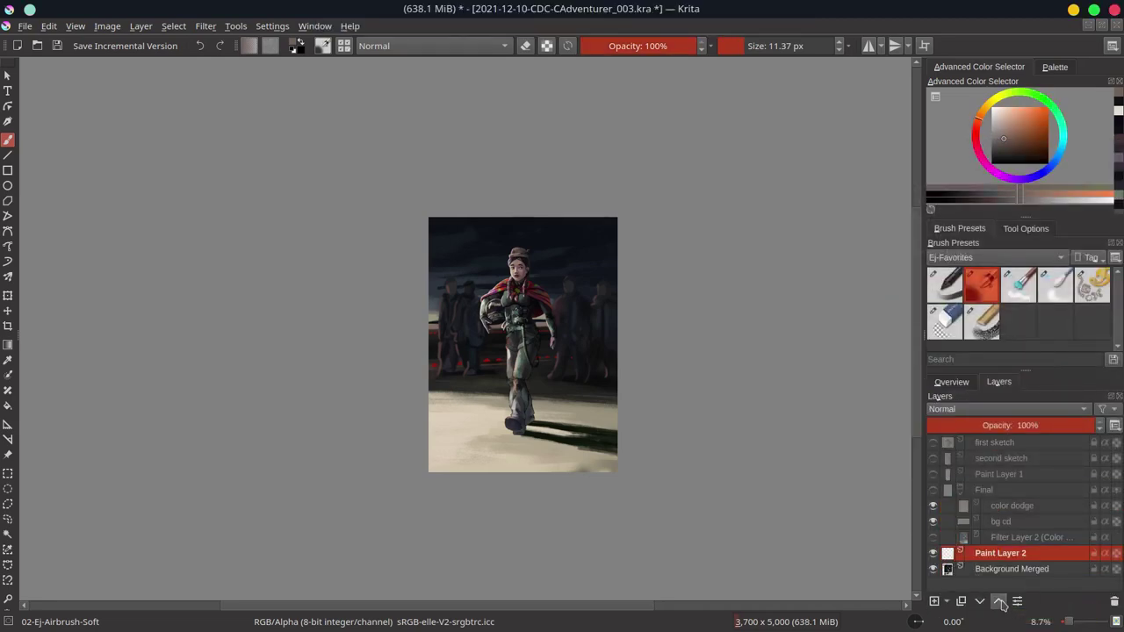
{"action": "left_click", "coordinate": [140, 25]}
{"action": "left_click", "coordinate": [404, 184]}
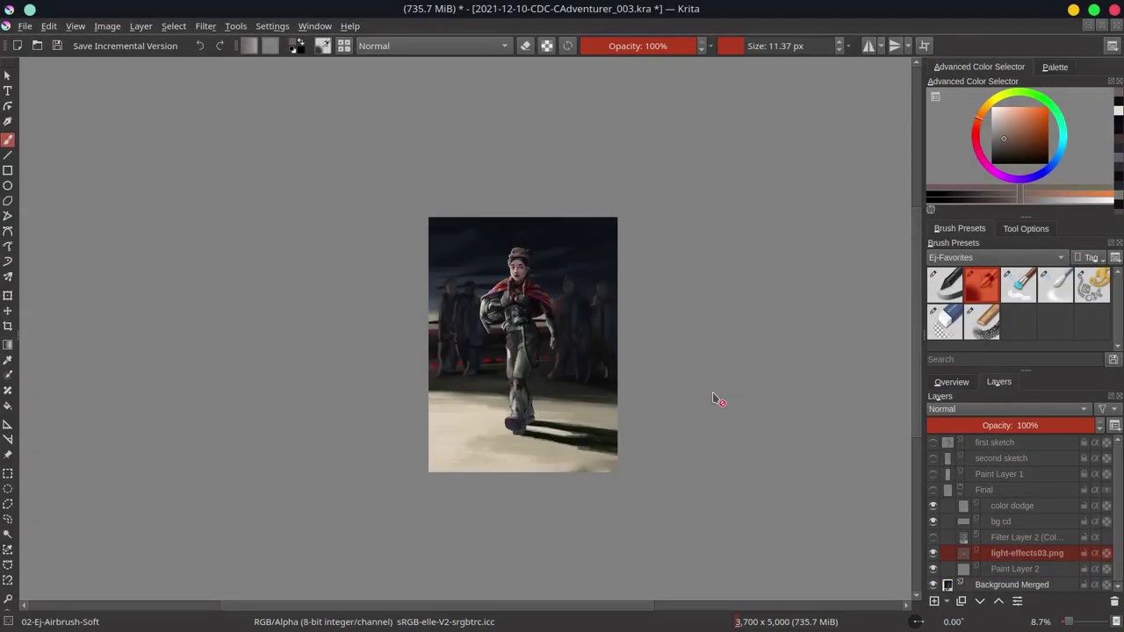
{"action": "key", "text": "Return"}
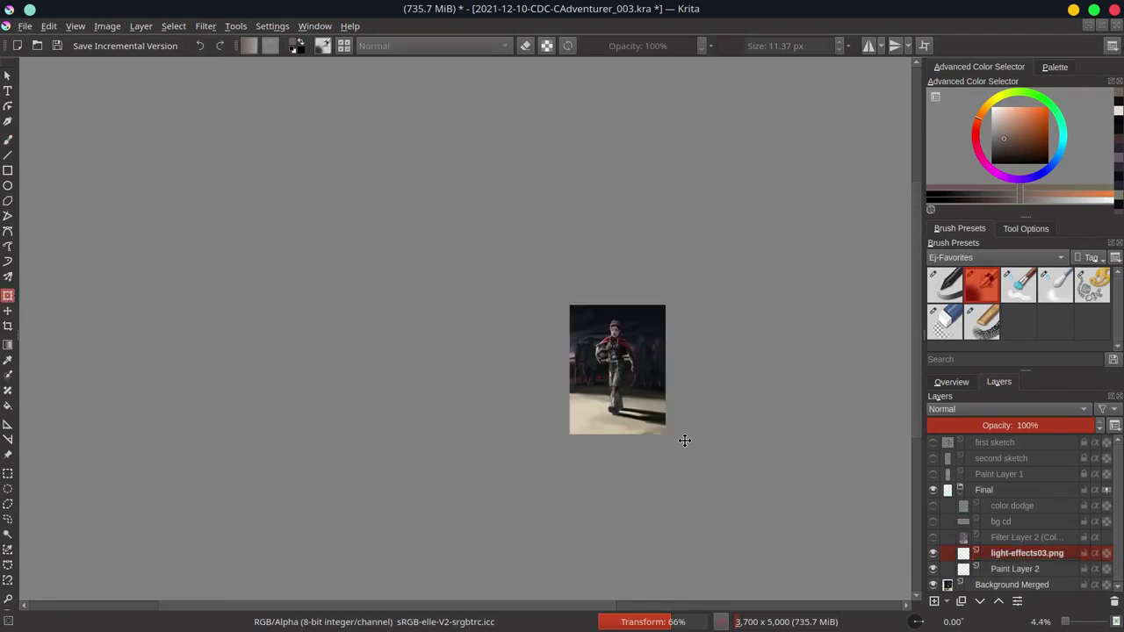
{"action": "left_click", "coordinate": [1006, 410]}
{"action": "left_click", "coordinate": [966, 457]}
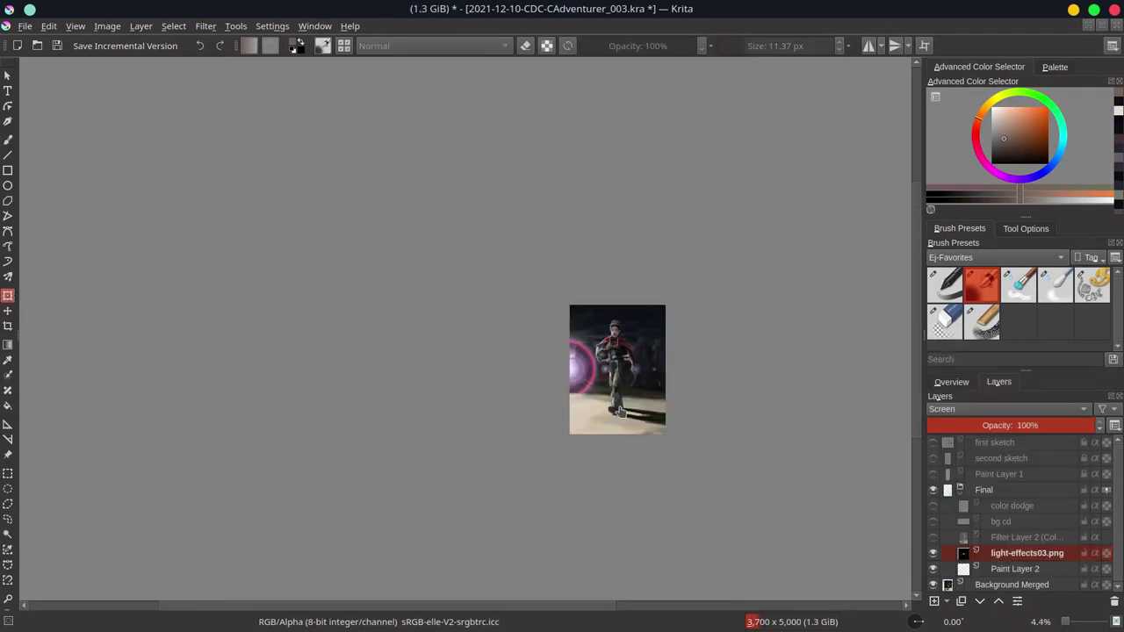
{"action": "key", "text": "t"}
- Import light-effects02.png and light-effects04.png, enlarging the latter well beyond the canvas, and save
{"action": "left_click", "coordinate": [140, 25]}
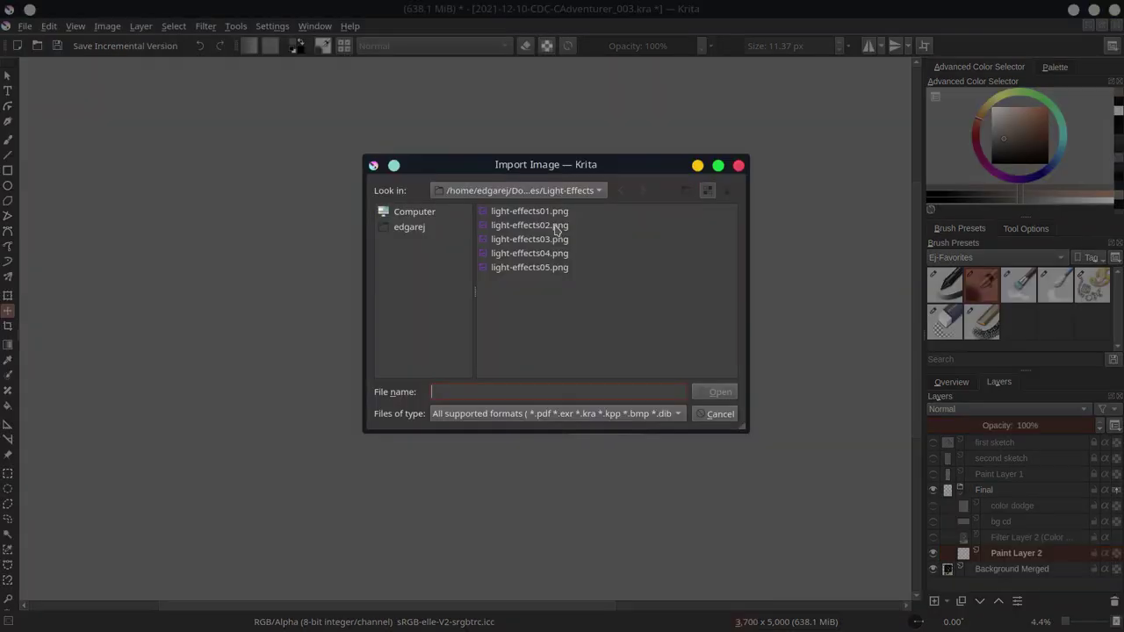
{"action": "double_click", "coordinate": [526, 229]}
{"action": "left_click", "coordinate": [108, 26]}
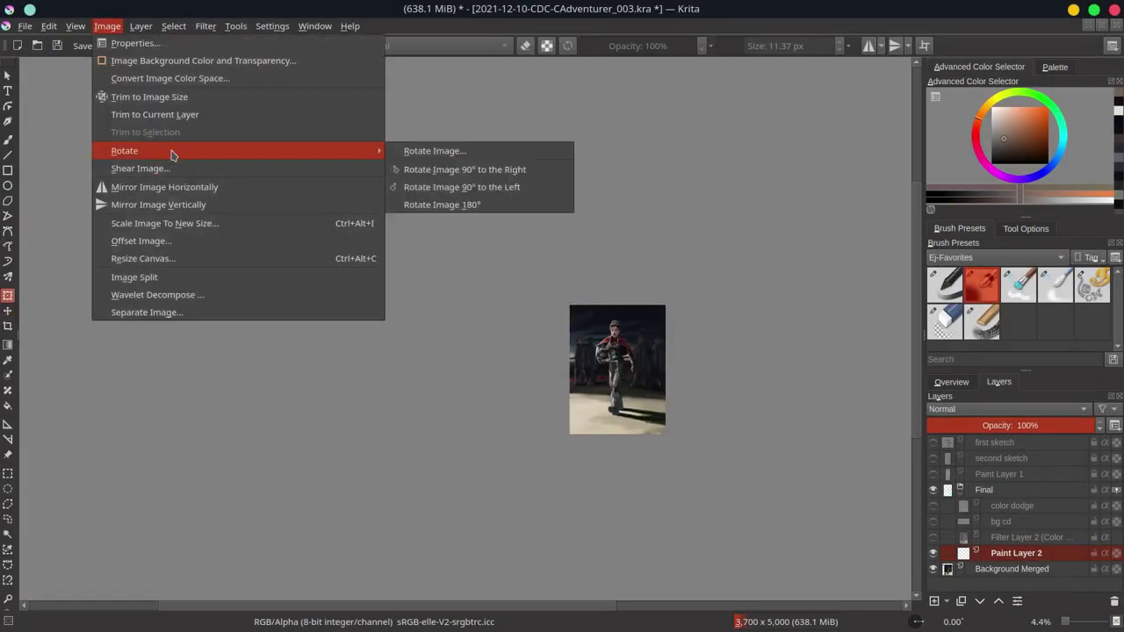
{"action": "left_click", "coordinate": [290, 105]}
{"action": "left_click", "coordinate": [720, 392]}
{"action": "left_click_drag", "start_coordinate": [540, 311], "coordinate": [750, 446]}
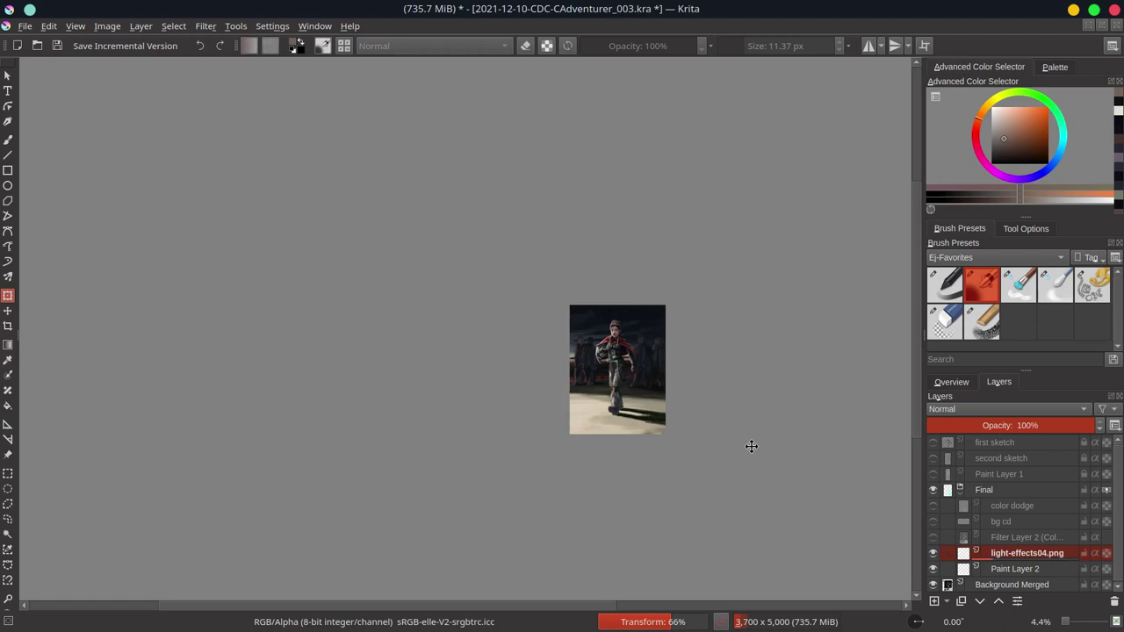
{"action": "scroll", "coordinate": [742, 355], "scroll_direction": "up", "scroll_amount": 2}
{"action": "key", "text": "ctrl+s"}
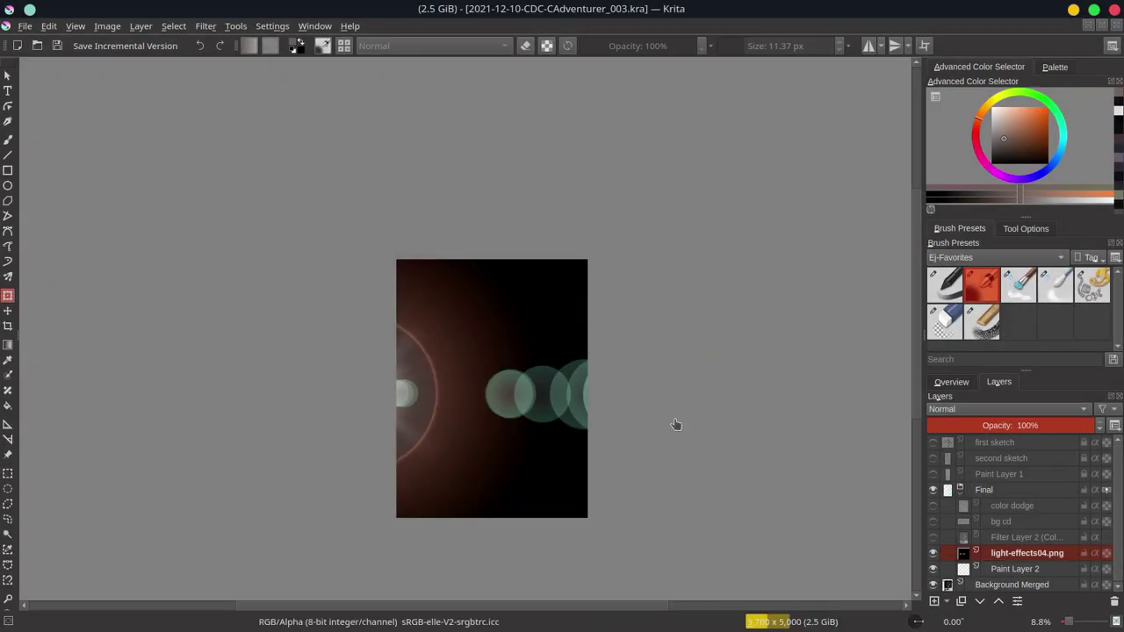
- Set Screen blending, then delete the light-effects and Paint Layer 2 layers and save
{"action": "left_click", "coordinate": [1010, 409]}
{"action": "left_click", "coordinate": [1009, 509]}
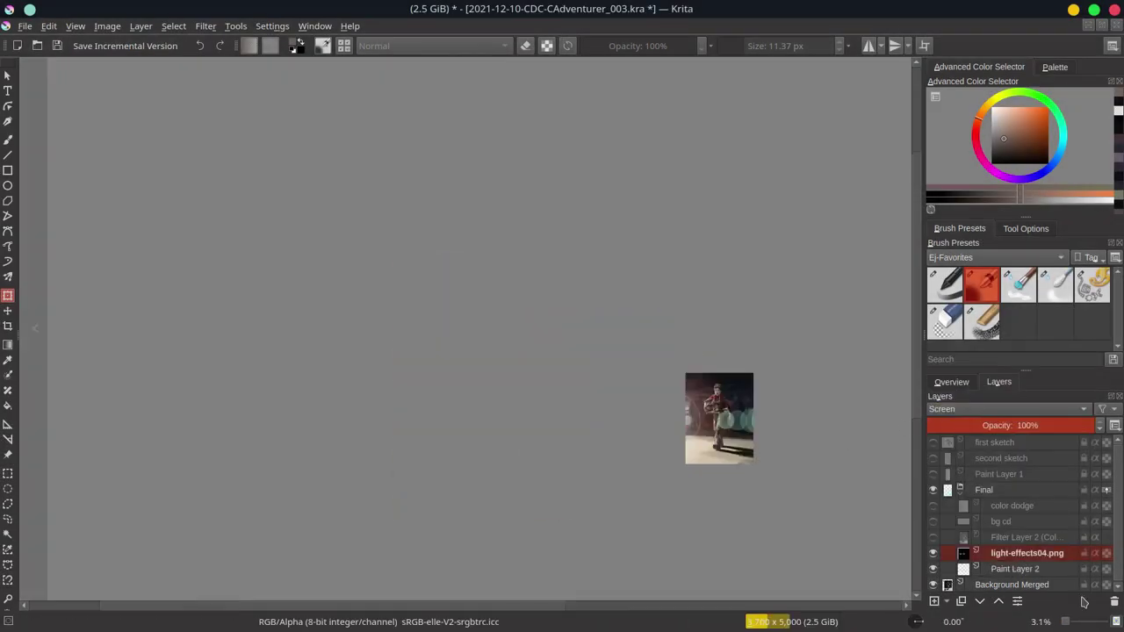
{"action": "left_click", "coordinate": [1114, 601]}
{"action": "key", "text": "ctrl+s"}
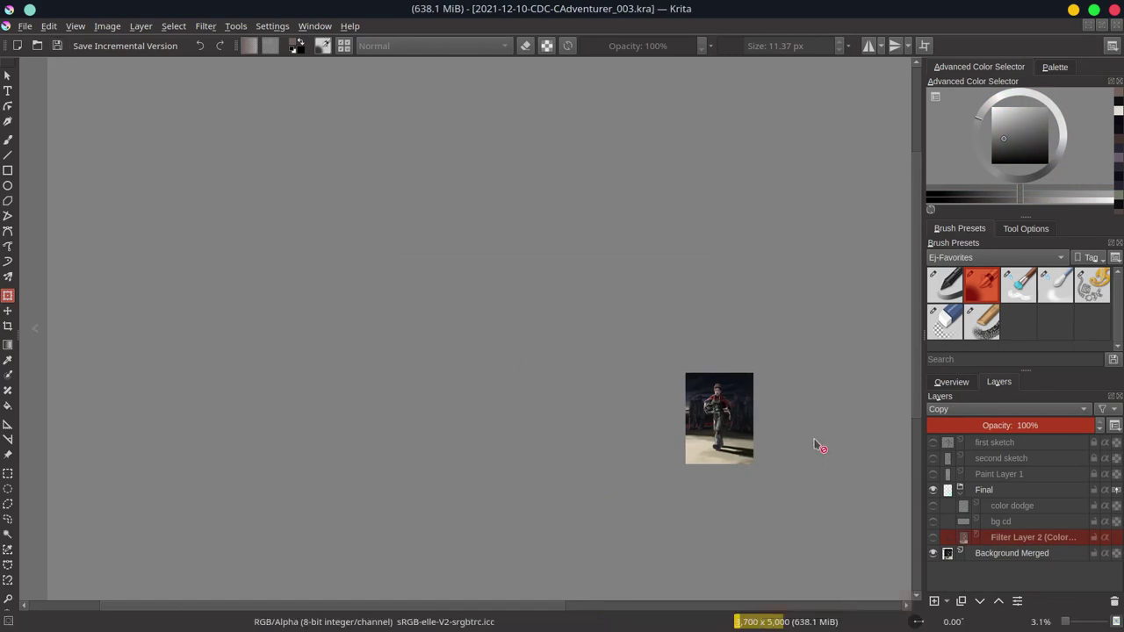
{"action": "key", "text": "b"}
{"action": "key", "text": "2"}
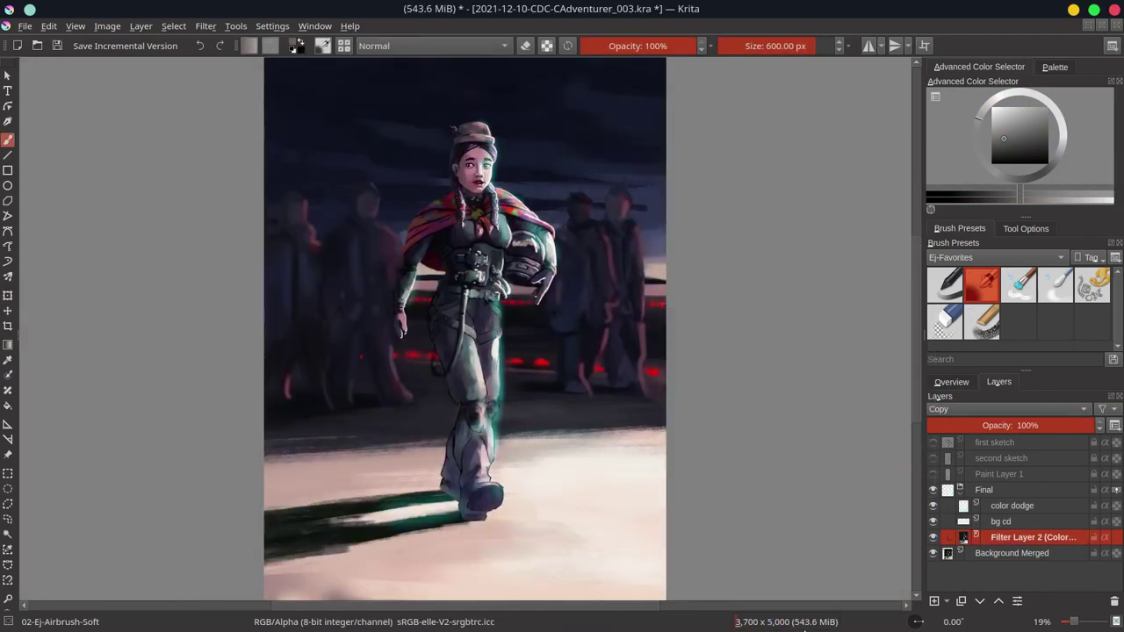
- Collapse and hide the Final group, then make Background Merged the active layer
{"action": "left_click", "coordinate": [960, 490]}
{"action": "left_click", "coordinate": [933, 489]}
{"action": "left_click", "coordinate": [1014, 505]}
{"action": "scroll", "coordinate": [752, 296], "scroll_direction": "up", "scroll_amount": 5}
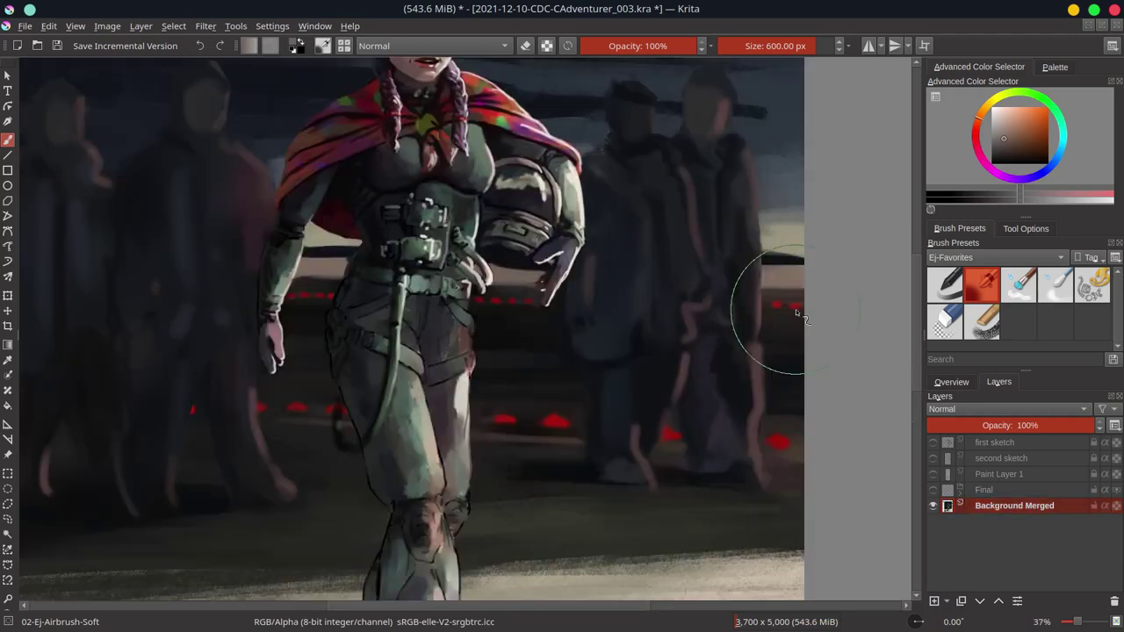
- Dab pale yellow and pink highlights onto the hand's edge, then save
{"action": "left_click", "coordinate": [553, 280], "text": "ctrl"}
{"action": "left_click", "coordinate": [580, 294], "text": "ctrl"}
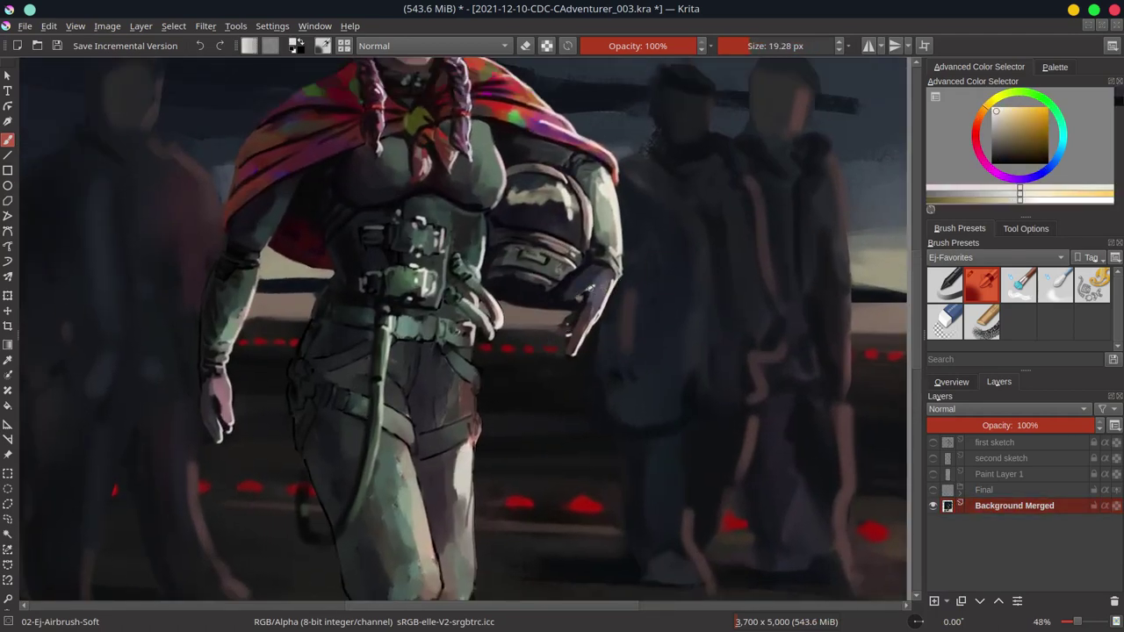
{"action": "left_click", "coordinate": [572, 303], "text": "ctrl"}
{"action": "left_click", "coordinate": [217, 398], "text": "ctrl"}
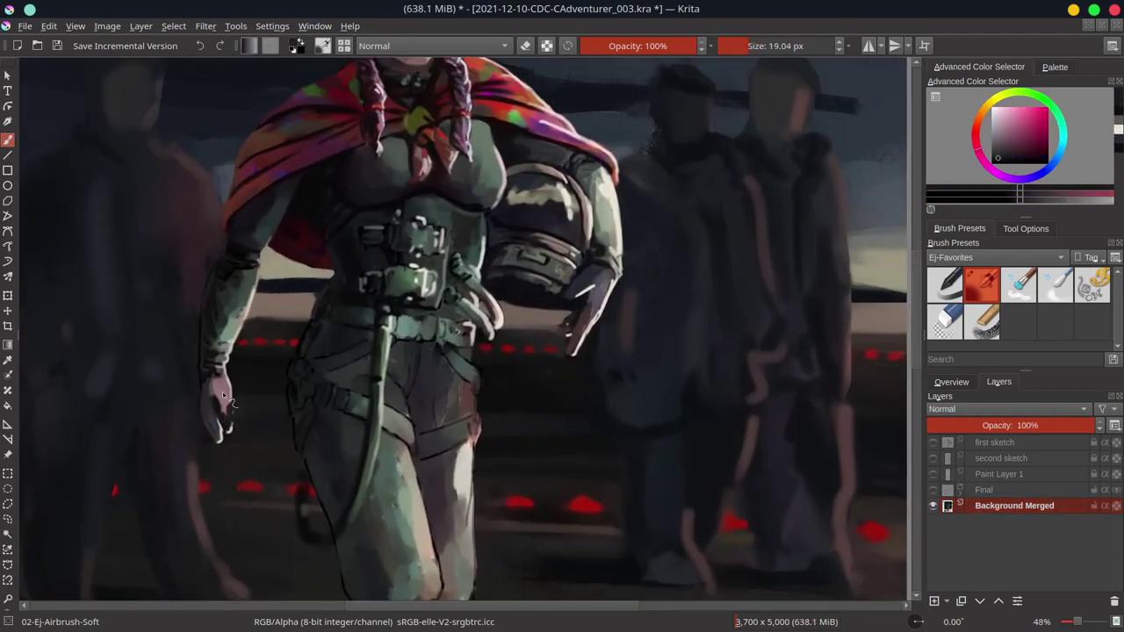
{"action": "left_click", "coordinate": [222, 391], "text": "ctrl"}
{"action": "left_click", "coordinate": [227, 420], "text": "ctrl"}
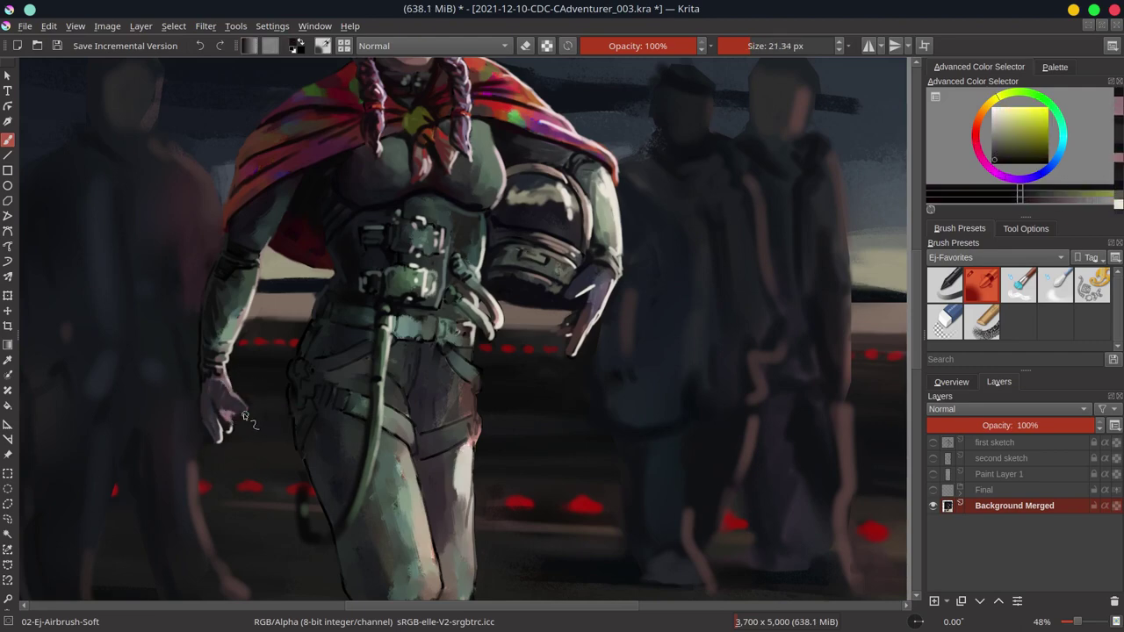
{"action": "left_click", "coordinate": [221, 401], "text": "ctrl"}
{"action": "left_click", "coordinate": [230, 429], "text": "ctrl"}
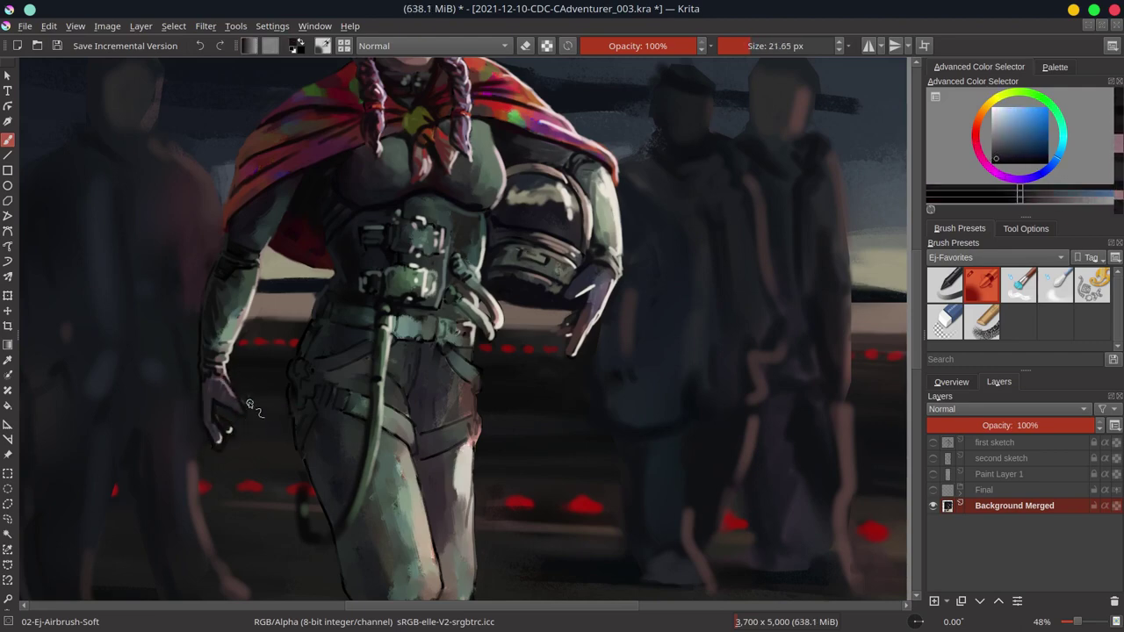
{"action": "left_click", "coordinate": [230, 399], "text": "ctrl"}
{"action": "left_click", "coordinate": [579, 186], "text": "ctrl"}
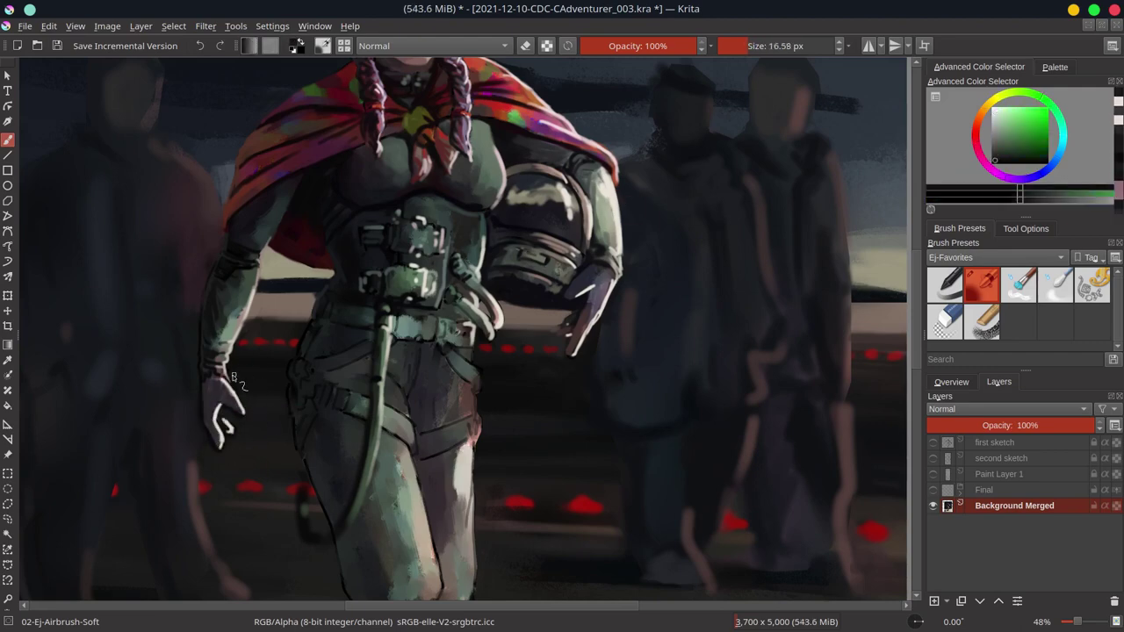
{"action": "left_click", "coordinate": [594, 206], "text": "ctrl"}
{"action": "key", "text": "ctrl+s"}
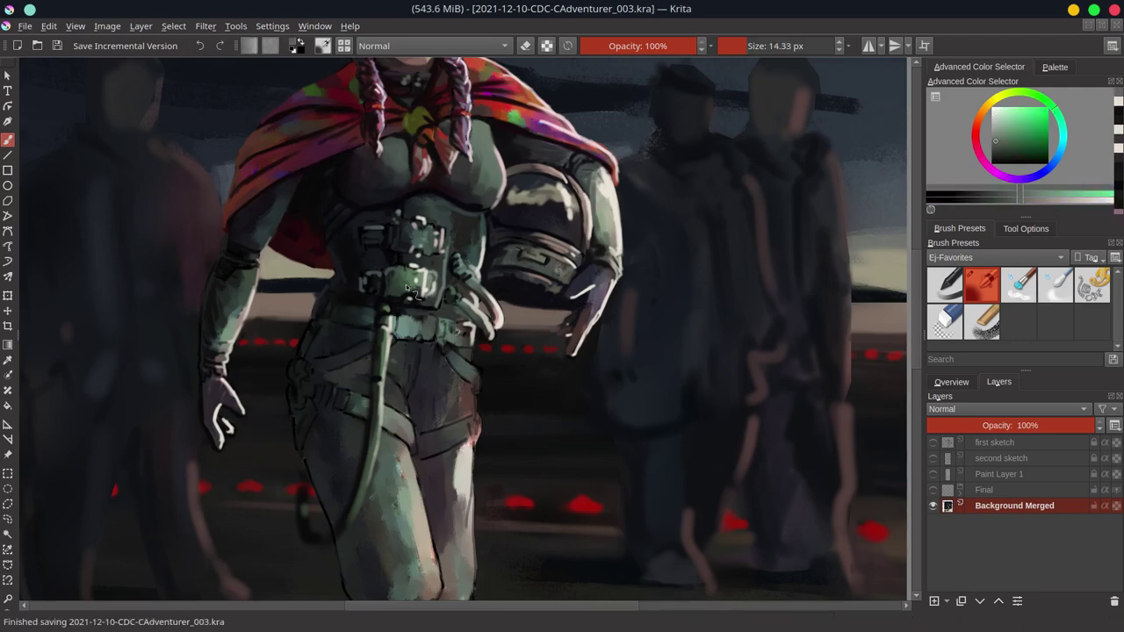
- Sample dark tones and harness colours along the belt harness
{"action": "left_click", "coordinate": [324, 327], "text": "ctrl"}
{"action": "left_click", "coordinate": [307, 343], "text": "ctrl"}
{"action": "left_click", "coordinate": [378, 305], "text": "ctrl"}
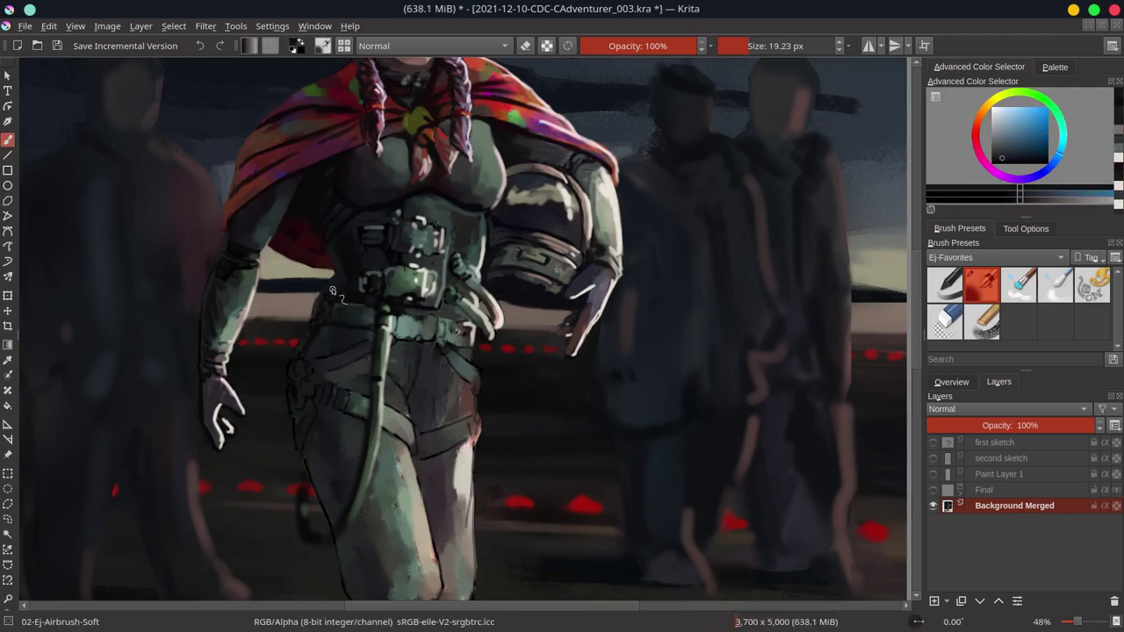
{"action": "left_click", "coordinate": [422, 322], "text": "ctrl"}
{"action": "left_click", "coordinate": [395, 342], "text": "ctrl"}
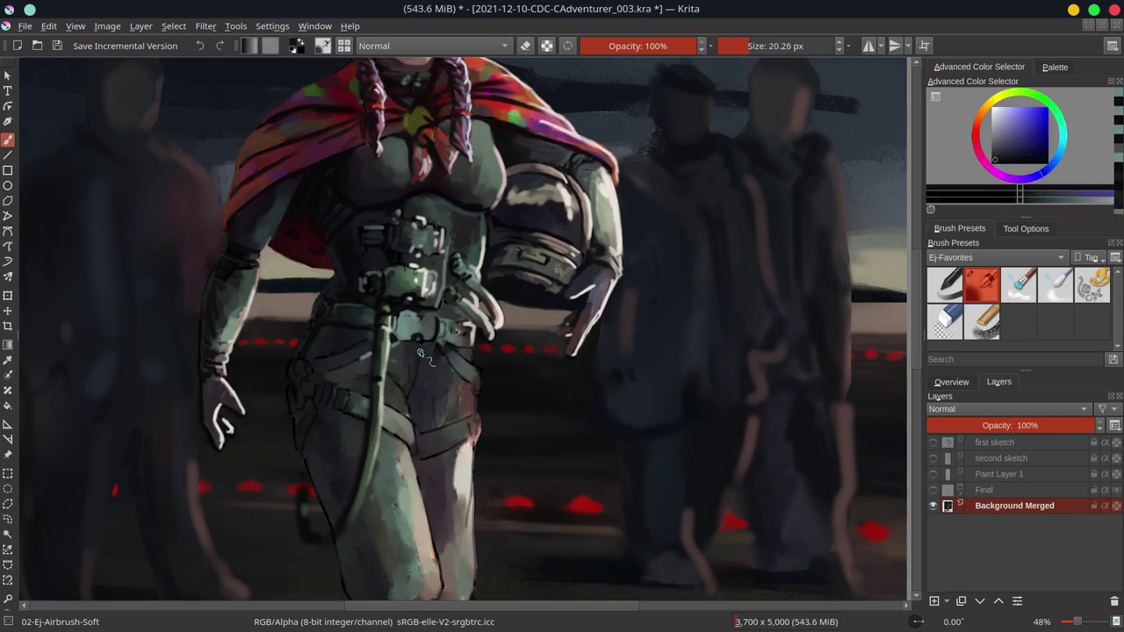
{"action": "left_click", "coordinate": [411, 406], "text": "ctrl"}
{"action": "left_click", "coordinate": [951, 381]}
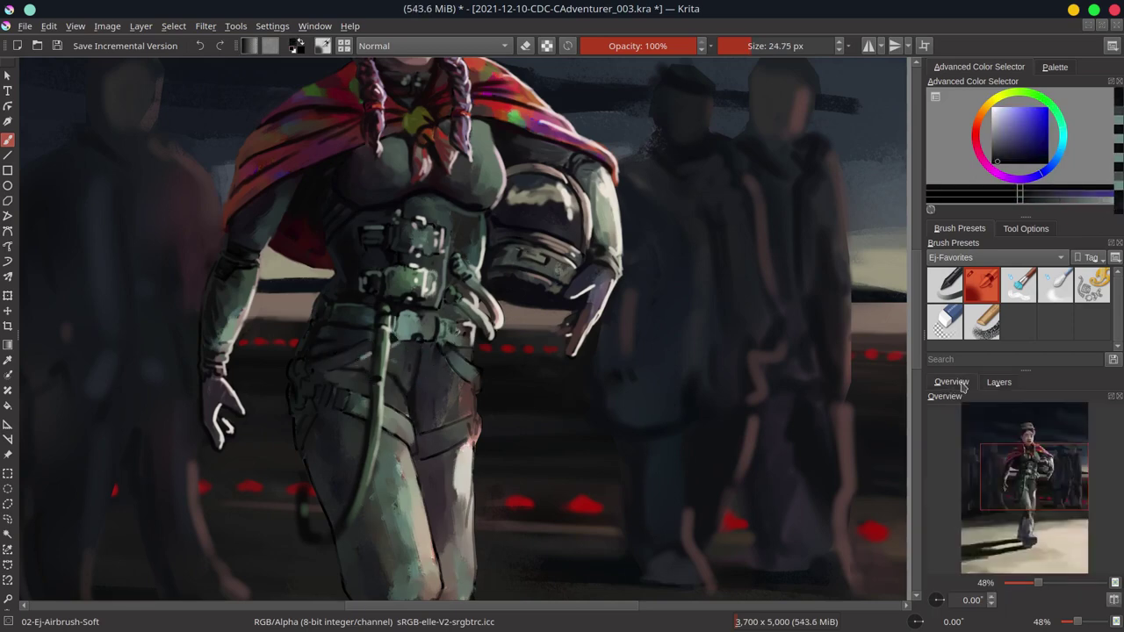
- Paint teal and blue-violet shading on the belt and hip strap, plus a light stroke down the leg
{"action": "left_click", "coordinate": [347, 516], "text": "ctrl"}
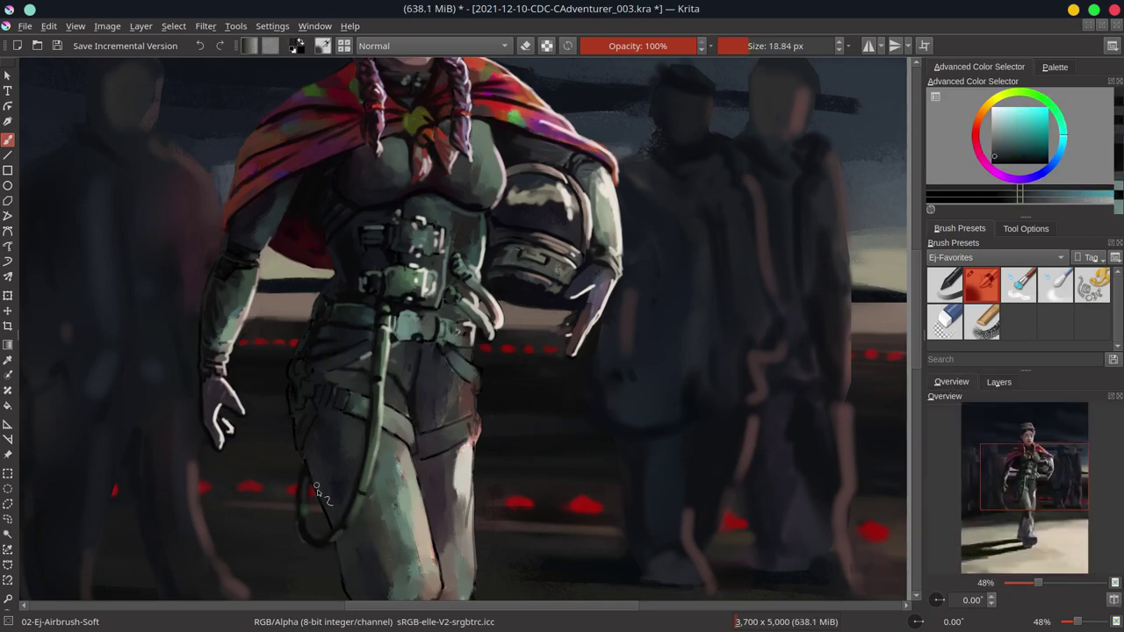
{"action": "left_click", "coordinate": [289, 397], "text": "ctrl"}
{"action": "left_click", "coordinate": [203, 429], "text": "ctrl"}
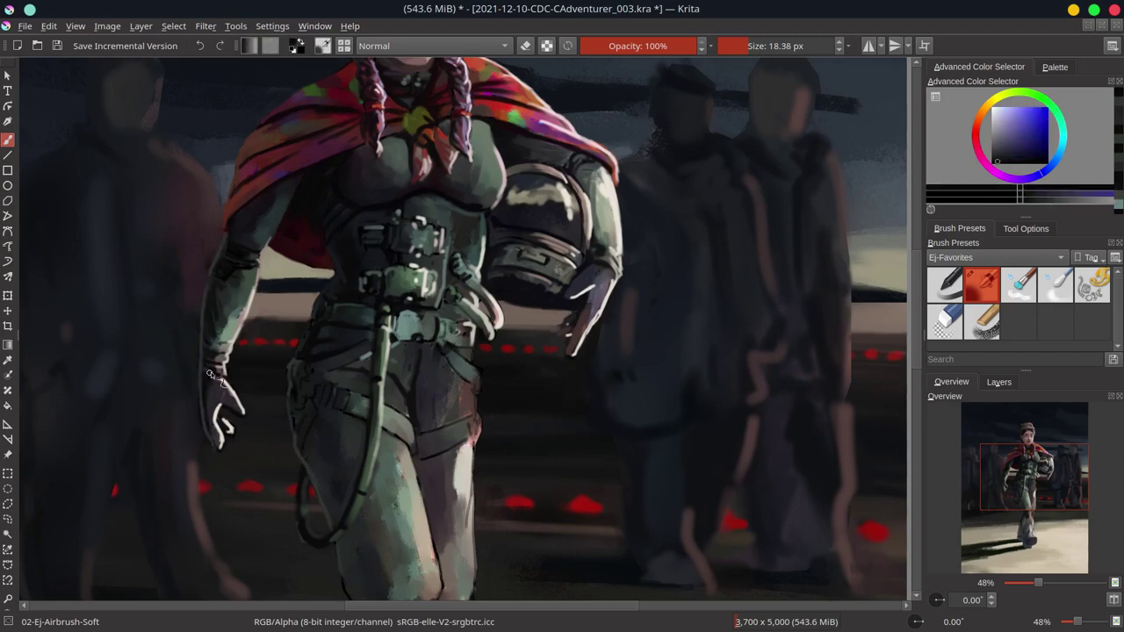
{"action": "left_click_drag", "start_coordinate": [282, 472], "coordinate": [453, 331]}
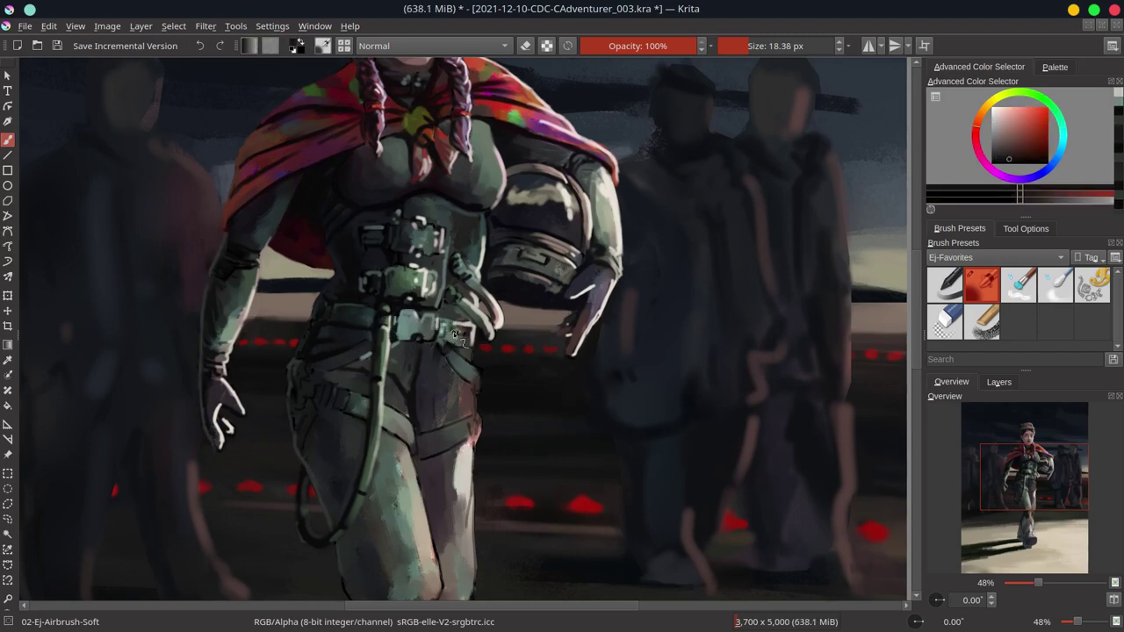
{"action": "left_click", "coordinate": [452, 344], "text": "ctrl"}
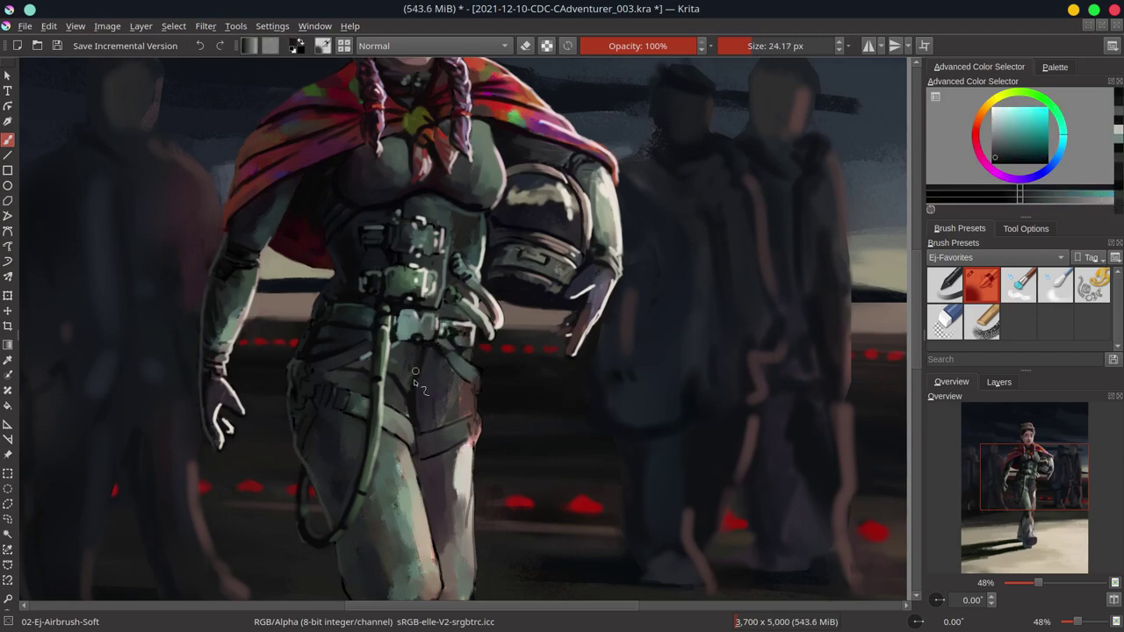
{"action": "left_click_drag", "start_coordinate": [412, 345], "coordinate": [474, 341]}
{"action": "left_click", "coordinate": [434, 345], "text": "ctrl"}
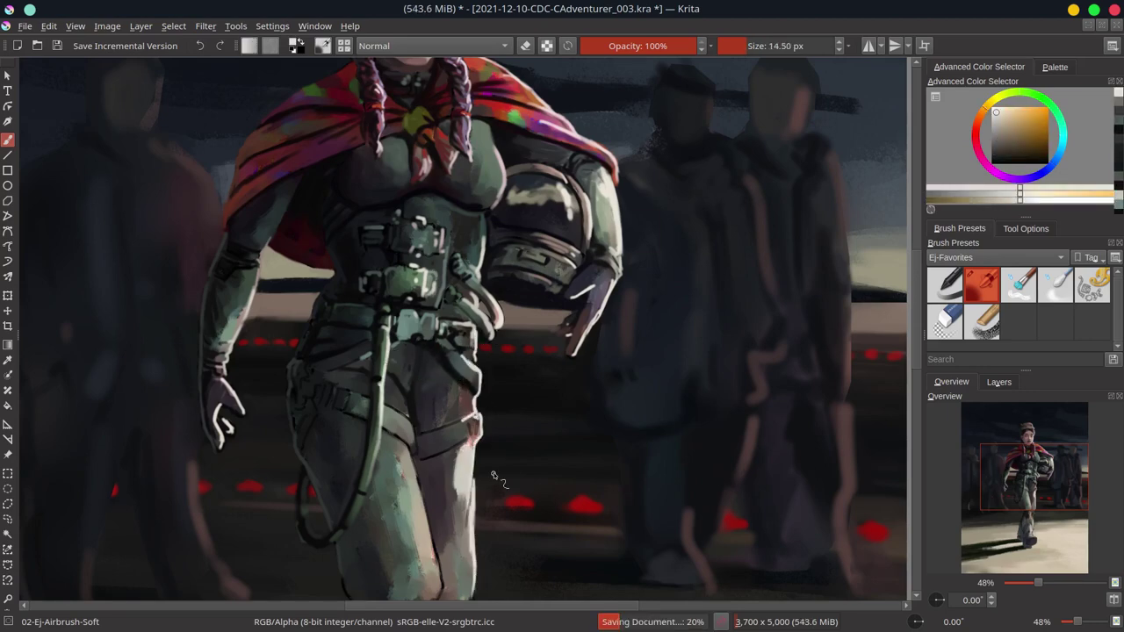
{"action": "left_click_drag", "start_coordinate": [395, 409], "coordinate": [418, 469]}
{"action": "left_click_drag", "start_coordinate": [435, 303], "coordinate": [450, 301]}
{"action": "left_click", "coordinate": [449, 301], "text": "ctrl"}
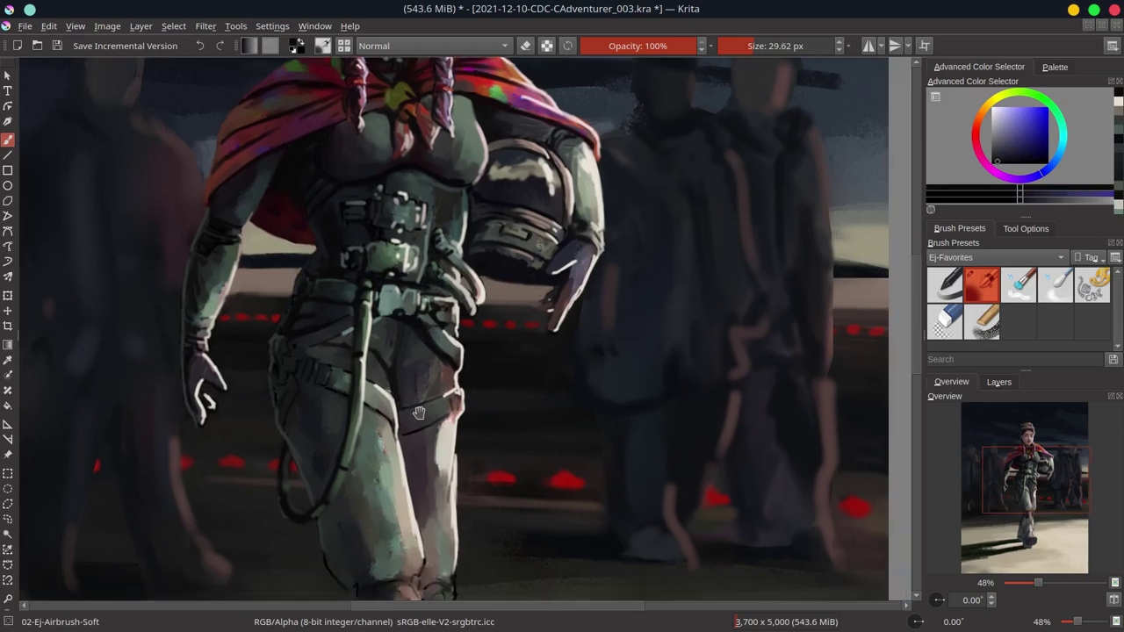
- Repaint the thigh lighter in warm tan with a smaller brush, then save
{"action": "left_click_drag", "start_coordinate": [448, 455], "coordinate": [431, 430]}
{"action": "left_click_drag", "start_coordinate": [439, 525], "coordinate": [413, 525]}
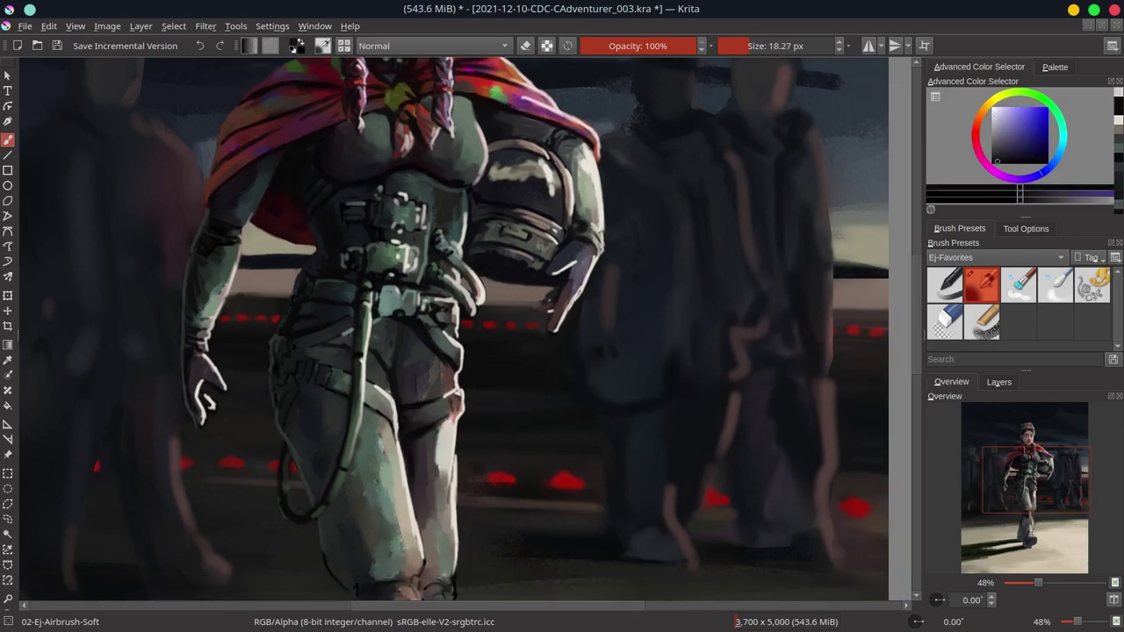
{"action": "left_click", "coordinate": [281, 349], "text": "ctrl"}
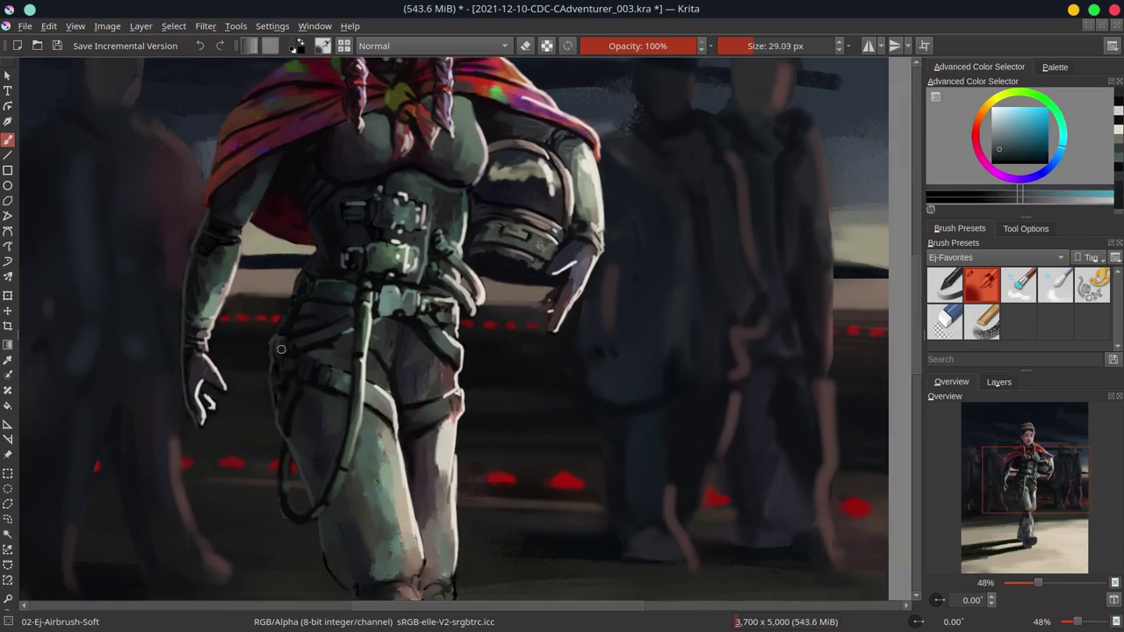
{"action": "left_click", "coordinate": [312, 382], "text": "ctrl"}
{"action": "left_click_drag", "start_coordinate": [307, 378], "coordinate": [351, 368]}
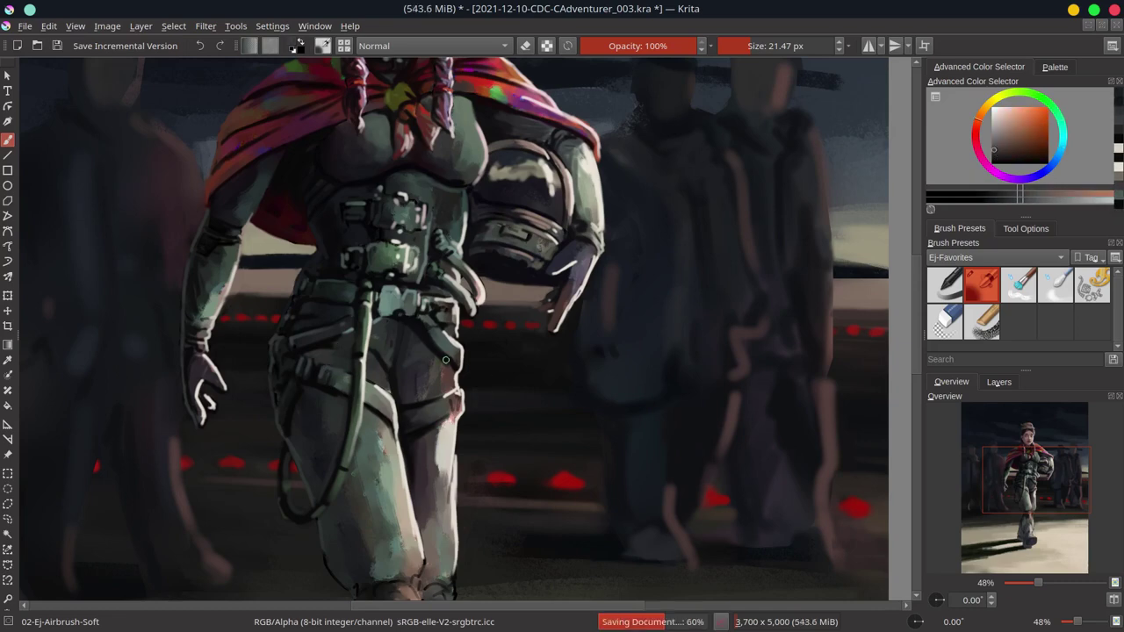
{"action": "left_click", "coordinate": [453, 397], "text": "ctrl"}
{"action": "scroll", "coordinate": [454, 397], "scroll_direction": "down", "scroll_amount": 2}
{"action": "left_click", "coordinate": [439, 397], "text": "ctrl"}
{"action": "scroll", "coordinate": [429, 396], "scroll_direction": "down", "scroll_amount": 3}
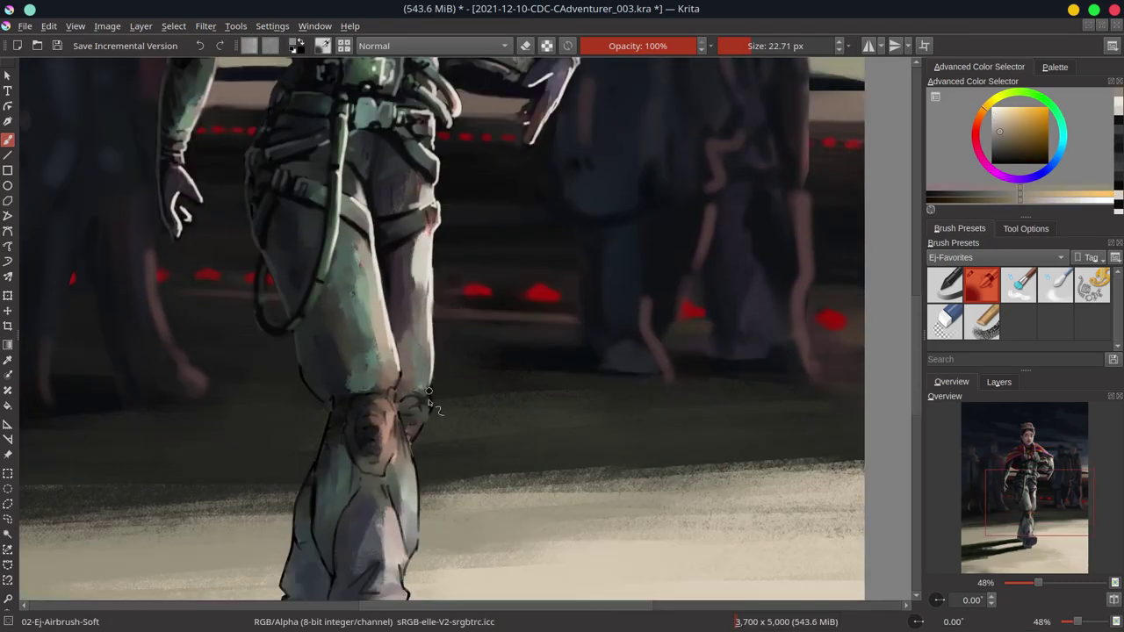
{"action": "key", "text": "ctrl+s"}
- Transform the small area near the hand, then resume airbrushing the fingers with sampled magenta and brown
{"action": "scroll", "coordinate": [431, 229], "scroll_direction": "down", "scroll_amount": 5}
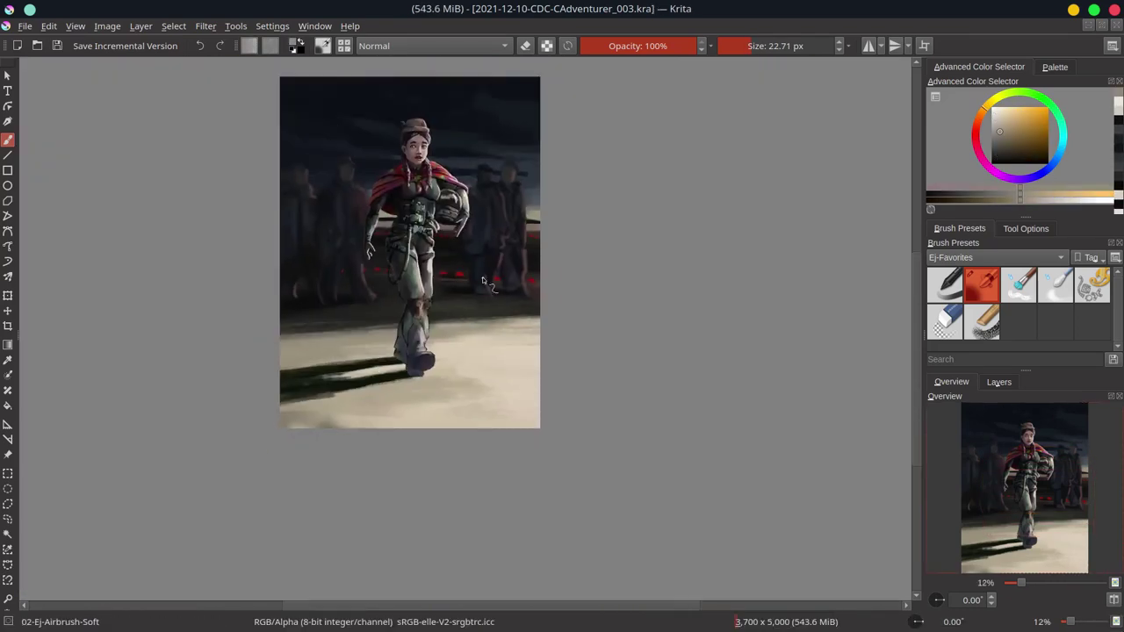
{"action": "scroll", "coordinate": [434, 269], "scroll_direction": "up", "scroll_amount": 3}
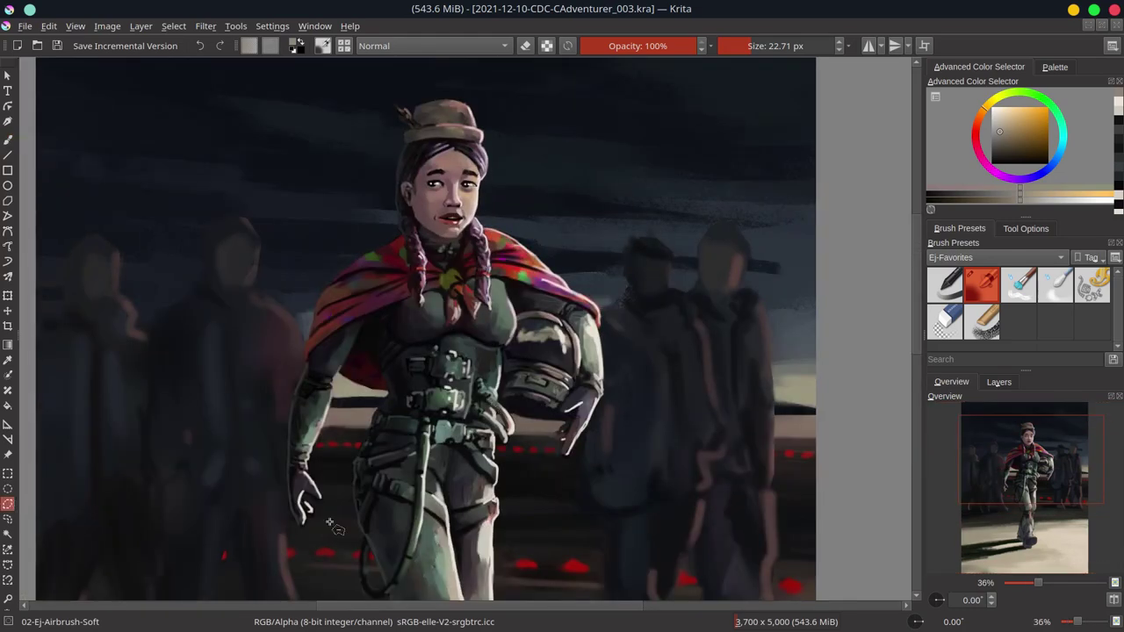
{"action": "left_click", "coordinate": [49, 26]}
{"action": "left_click", "coordinate": [132, 147]}
{"action": "key", "text": "ctrl+t"}
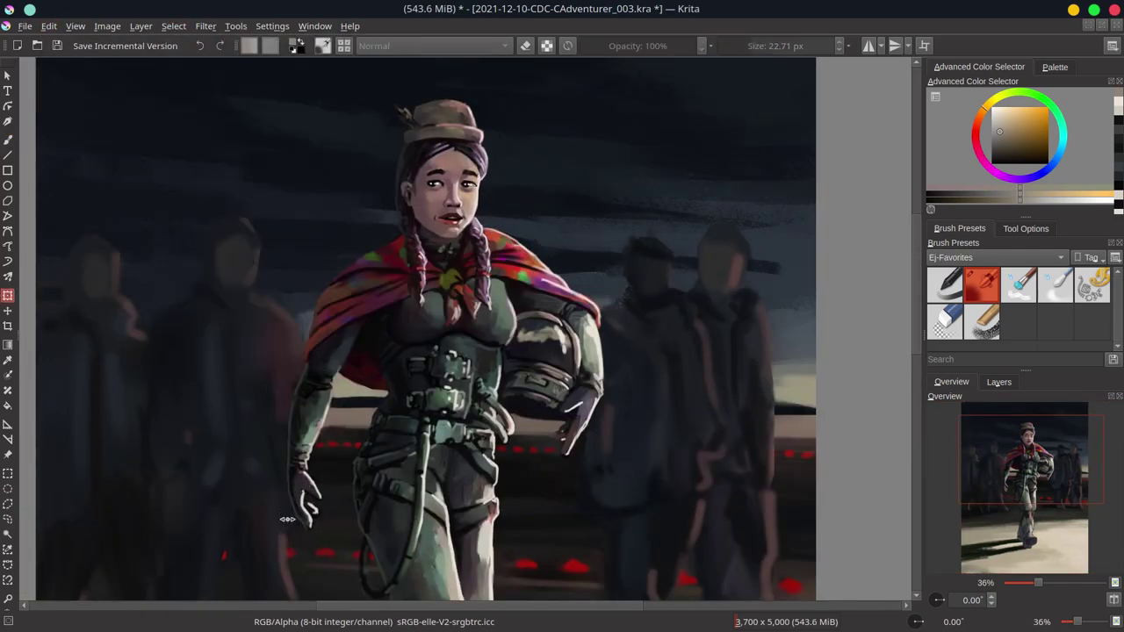
{"action": "left_click", "coordinate": [48, 25]}
{"action": "left_click", "coordinate": [79, 117]}
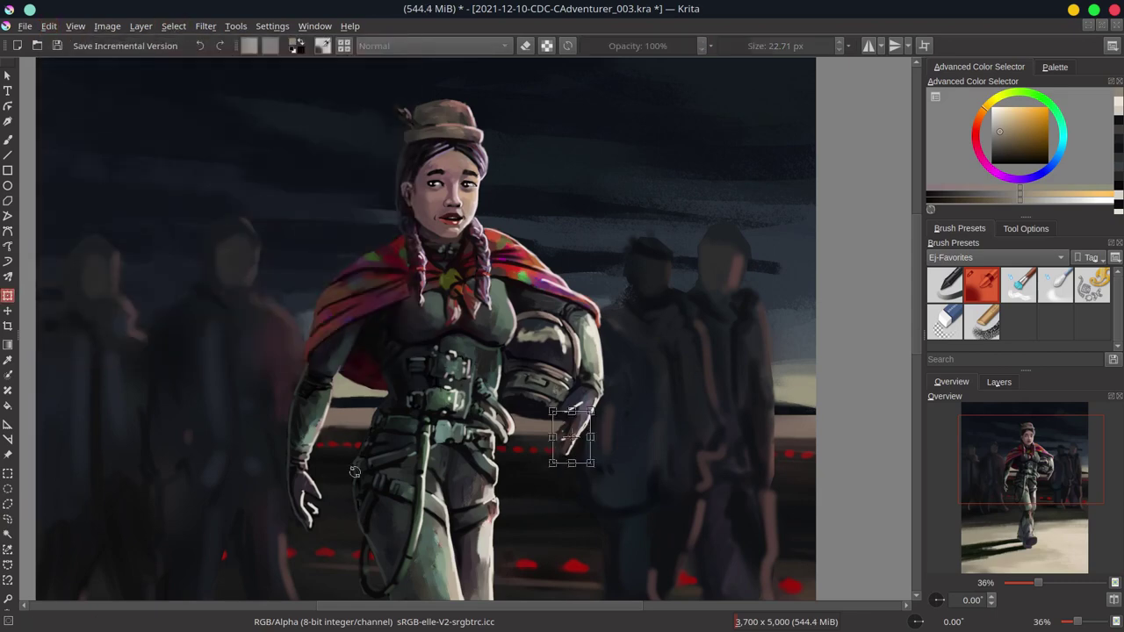
{"action": "key", "text": "b"}
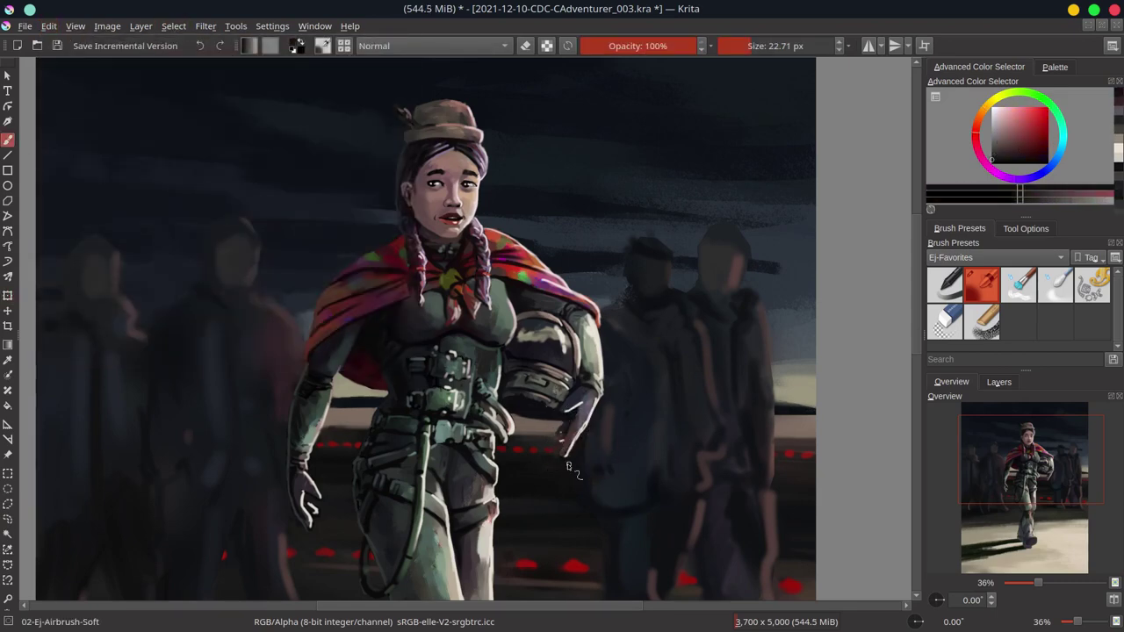
{"action": "left_click", "coordinate": [560, 436], "text": "ctrl"}
{"action": "left_click", "coordinate": [299, 536], "text": "ctrl"}
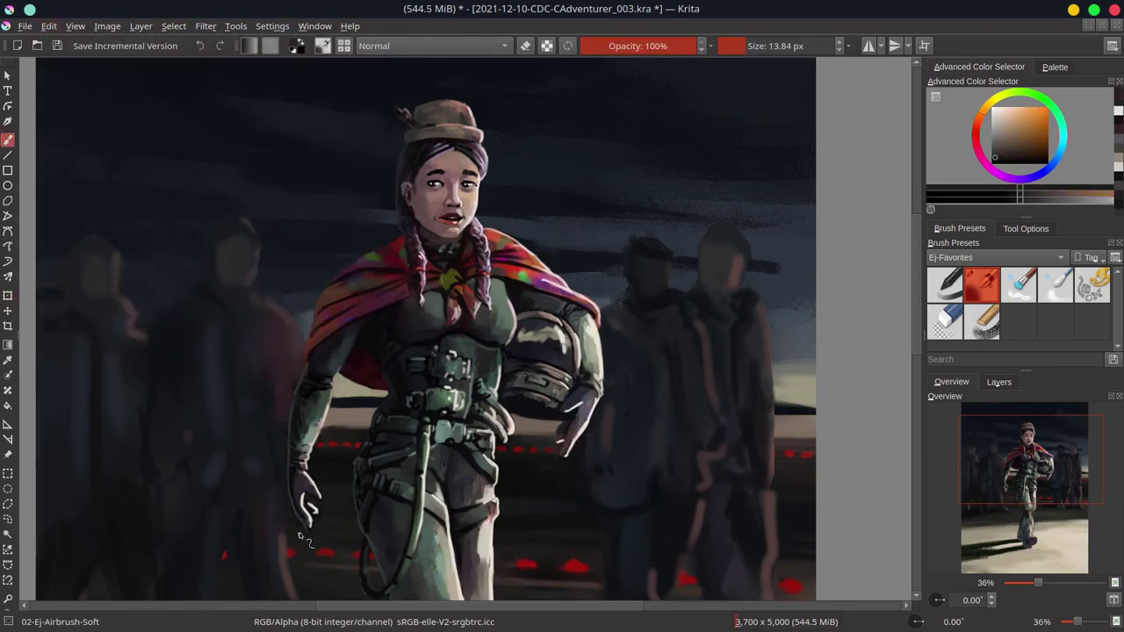
{"action": "left_click", "coordinate": [518, 280], "text": "ctrl"}
{"action": "scroll", "coordinate": [518, 280], "scroll_direction": "up", "scroll_amount": 2}
{"action": "left_click", "coordinate": [461, 320], "text": "ctrl"}
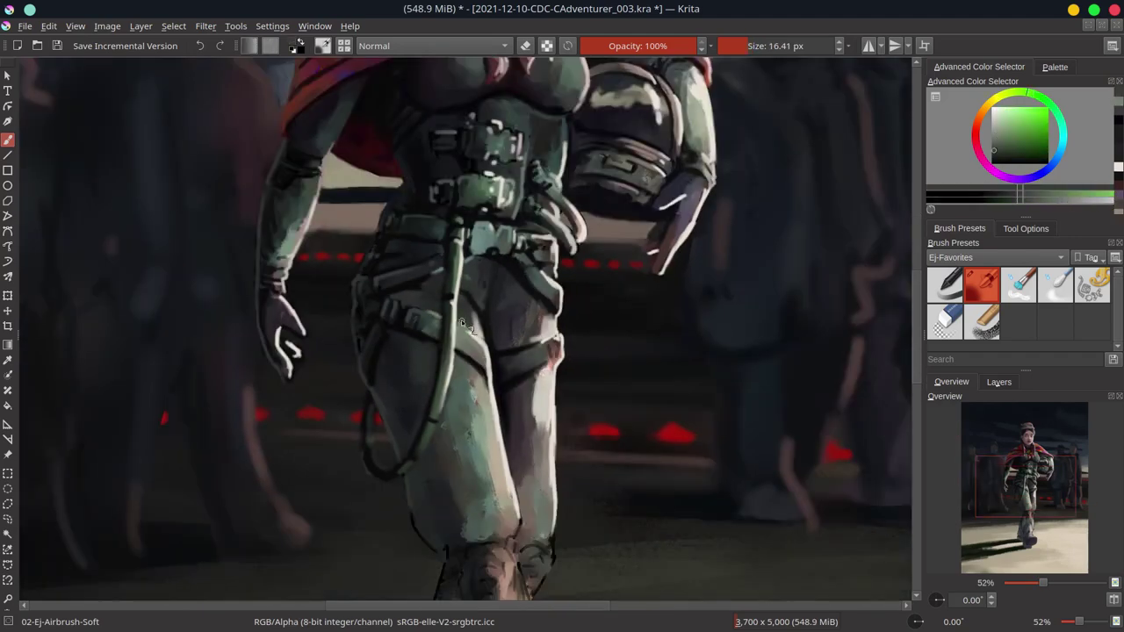
{"action": "scroll", "coordinate": [461, 320], "scroll_direction": "down", "scroll_amount": 3}
{"action": "left_click", "coordinate": [439, 386], "text": "ctrl"}
{"action": "scroll", "coordinate": [439, 386], "scroll_direction": "down", "scroll_amount": 3}
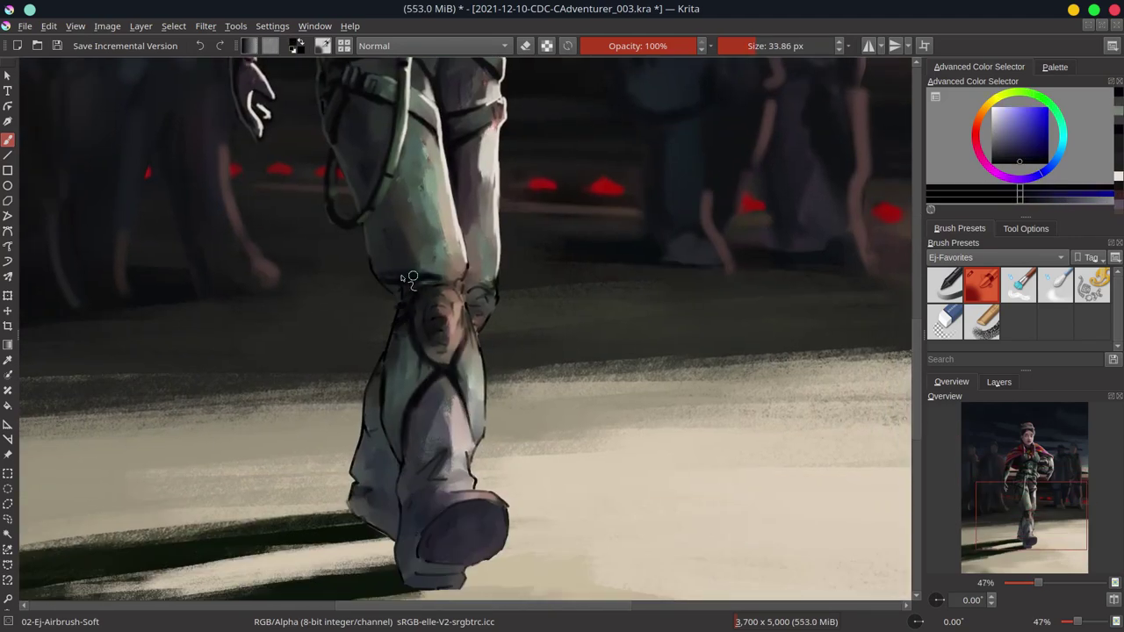
{"action": "left_click_drag", "start_coordinate": [438, 326], "coordinate": [392, 465]}
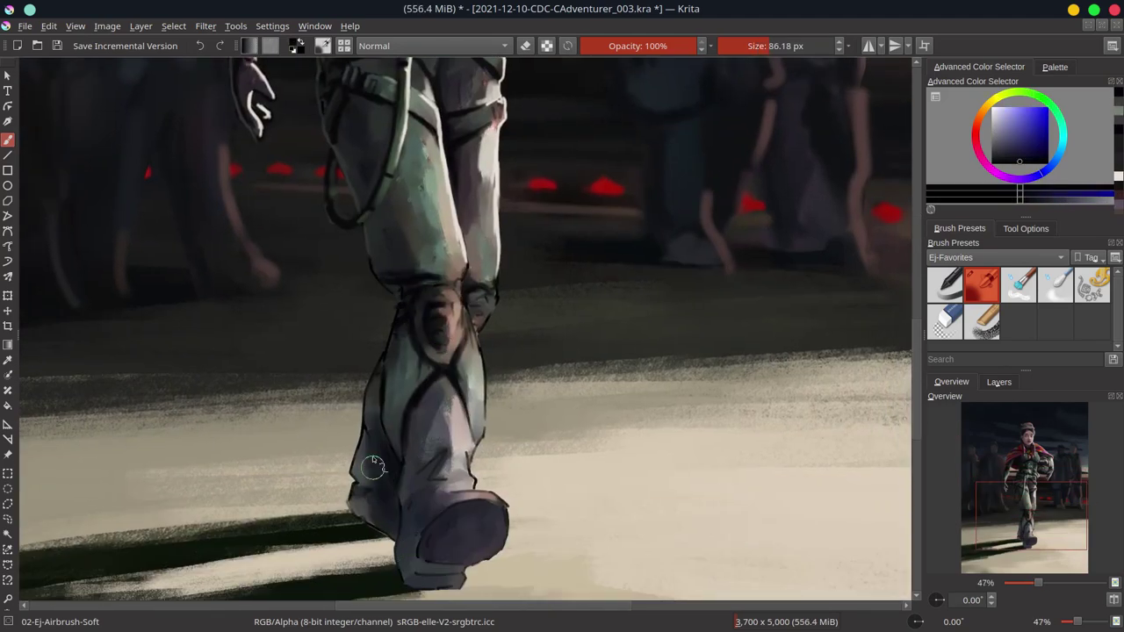
{"action": "left_click", "coordinate": [375, 222], "text": "ctrl"}
{"action": "left_click_drag", "start_coordinate": [375, 222], "coordinate": [324, 179]}
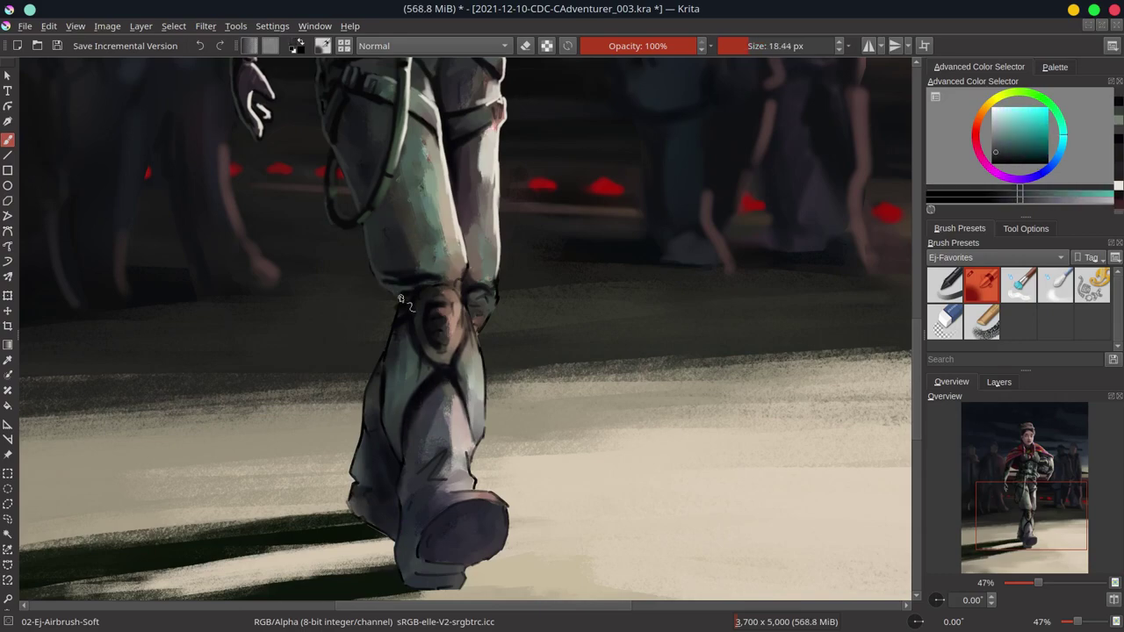
{"action": "left_click", "coordinate": [391, 344], "text": "ctrl"}
{"action": "mouse_move", "coordinate": [430, 358]}
{"action": "left_mouse_down"}
{"action": "mouse_move", "coordinate": [569, 395]}
{"action": "mouse_move", "coordinate": [532, 372]}
{"action": "mouse_move", "coordinate": [494, 265]}
{"action": "left_mouse_up"}
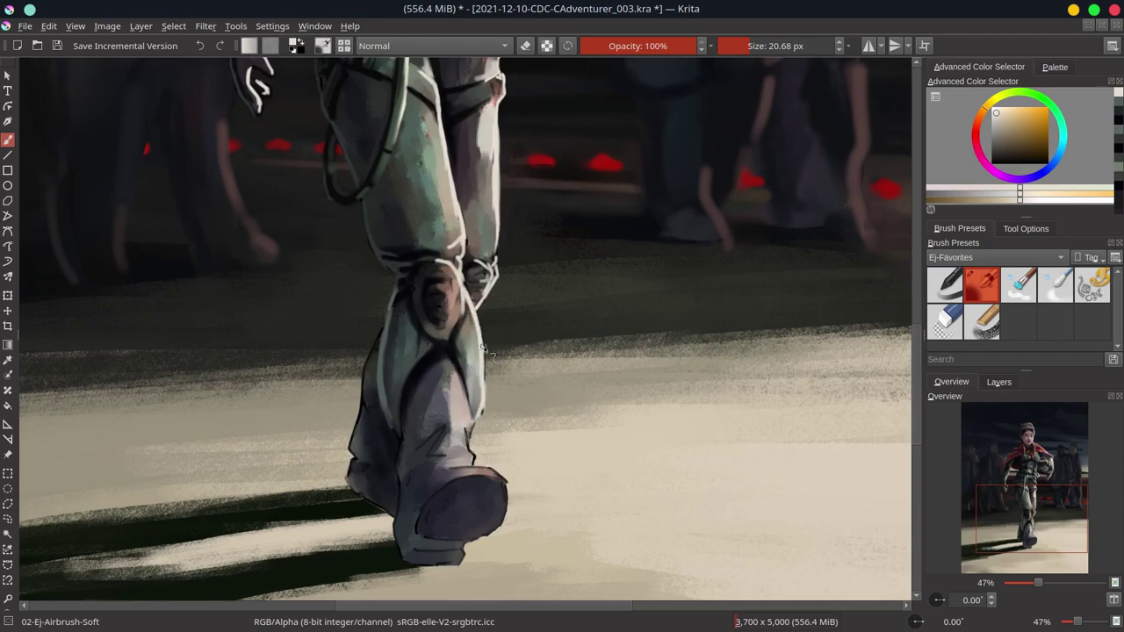
{"action": "mouse_move", "coordinate": [458, 580]}
{"action": "left_mouse_down"}
{"action": "mouse_move", "coordinate": [460, 292]}
{"action": "mouse_move", "coordinate": [424, 431]}
{"action": "mouse_move", "coordinate": [492, 535]}
{"action": "left_mouse_up"}
{"action": "left_click_drag", "start_coordinate": [422, 549], "coordinate": [488, 527]}
{"action": "left_click", "coordinate": [527, 527], "text": "ctrl"}
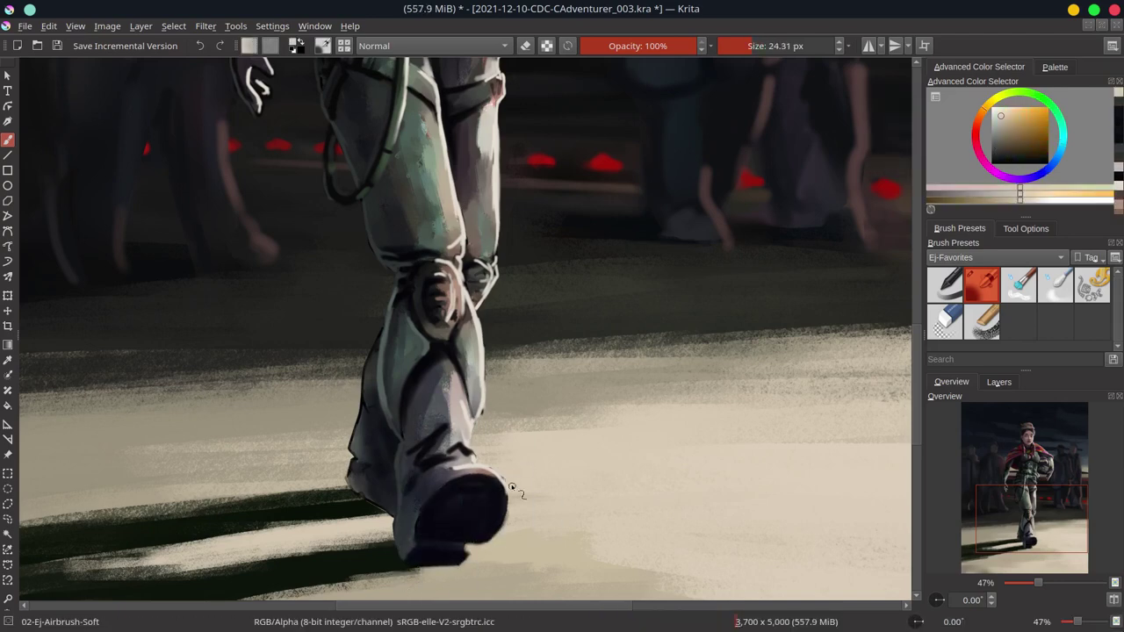
{"action": "scroll", "coordinate": [544, 474], "scroll_direction": "down", "scroll_amount": 5}
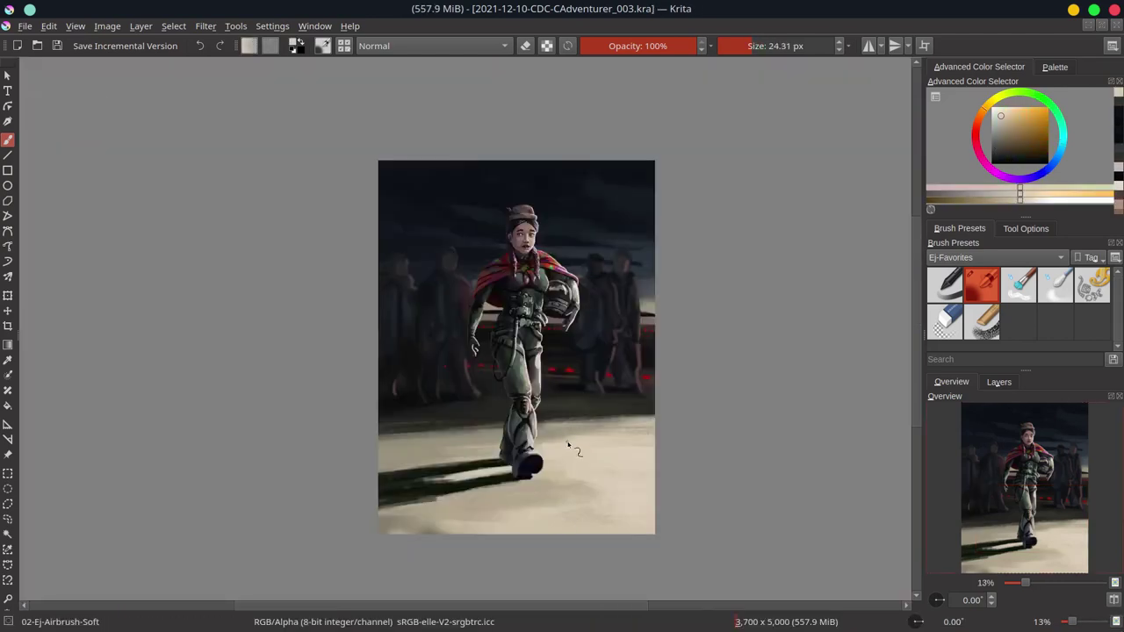
- Reshape the lasso-selected boot with a transform and apply it
{"action": "left_click", "coordinate": [48, 25]}
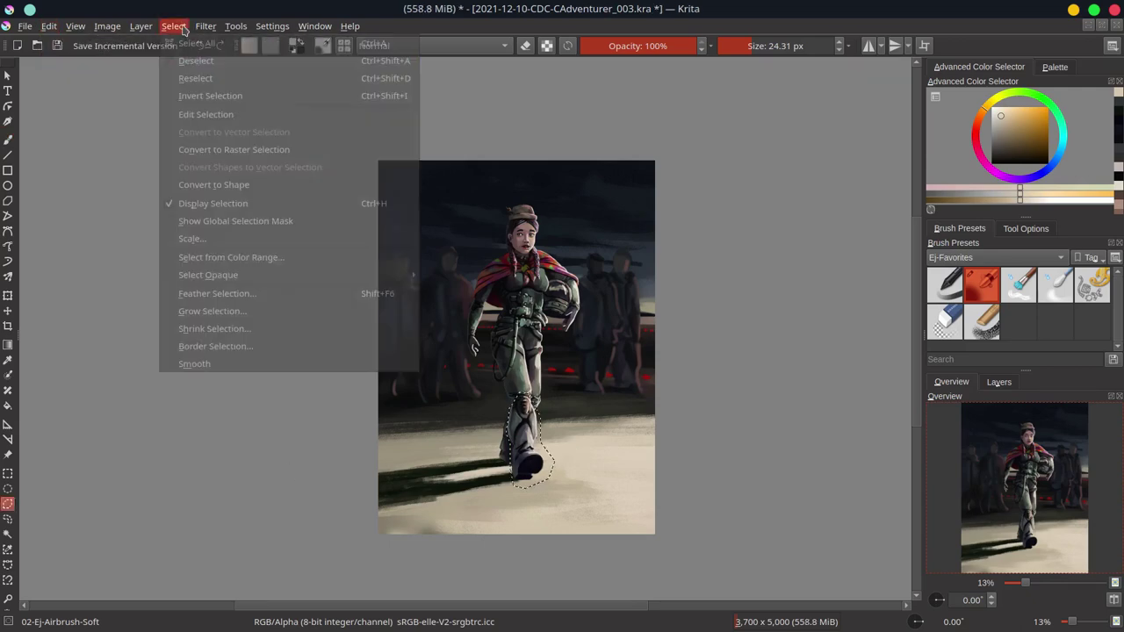
{"action": "left_click", "coordinate": [8, 295]}
{"action": "left_click", "coordinate": [173, 26]}
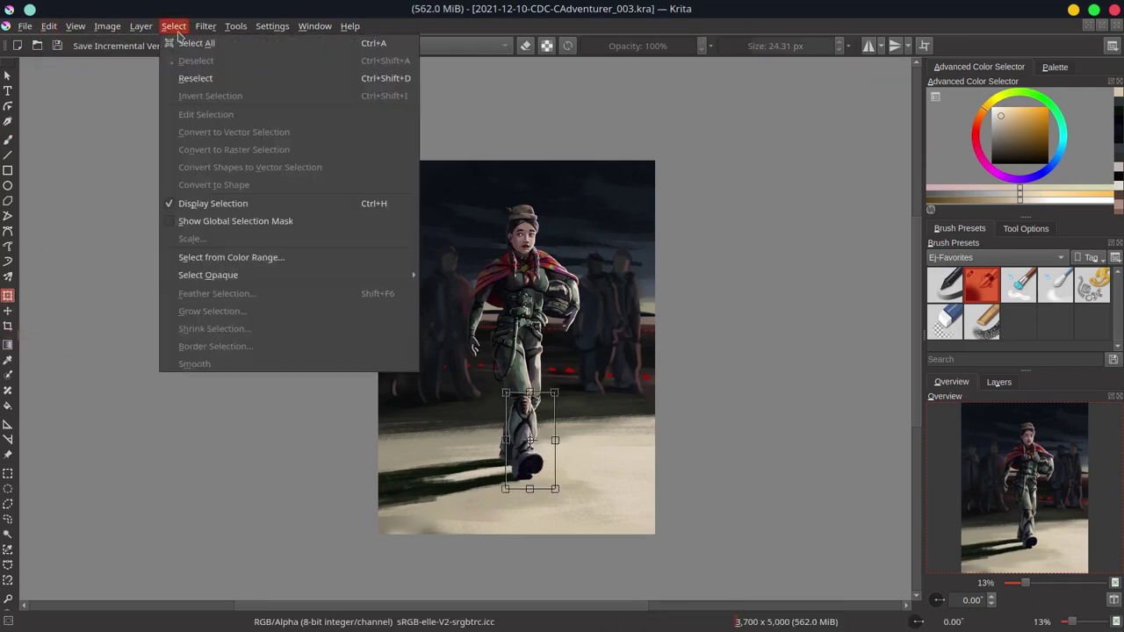
{"action": "left_click", "coordinate": [48, 25]}
{"action": "left_click", "coordinate": [88, 163]}
{"action": "left_click", "coordinate": [998, 382]}
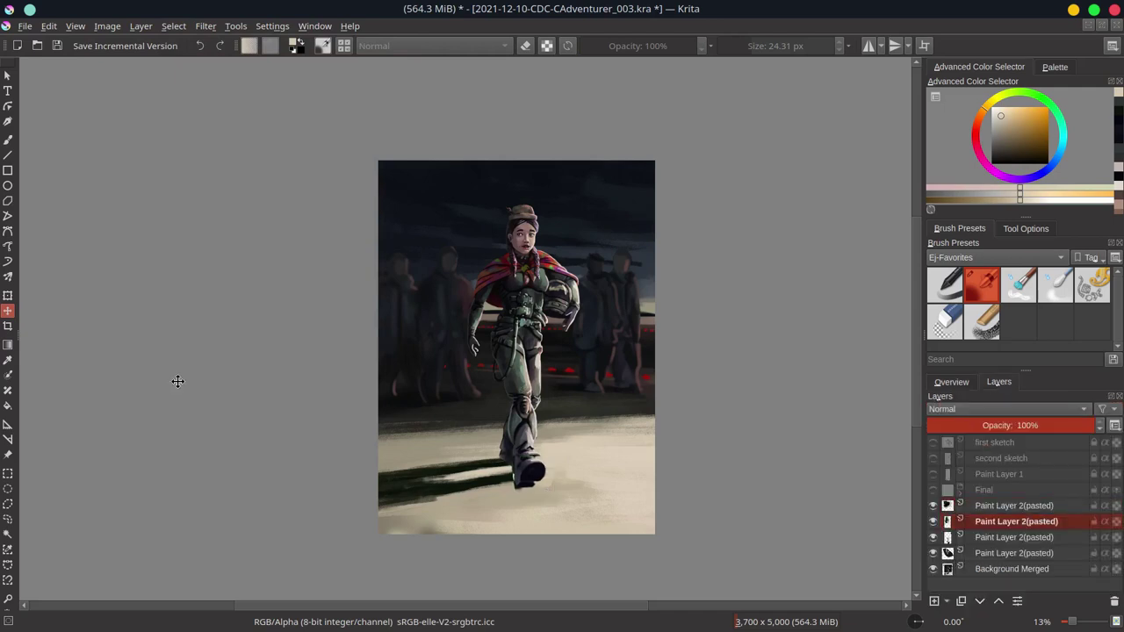
{"action": "key", "text": "ctrl+t"}
- Extend the ground shadow beside the boot in dark green with the Chalk Grainy brush
{"action": "key", "text": "Page_Up"}
{"action": "key", "text": "/"}
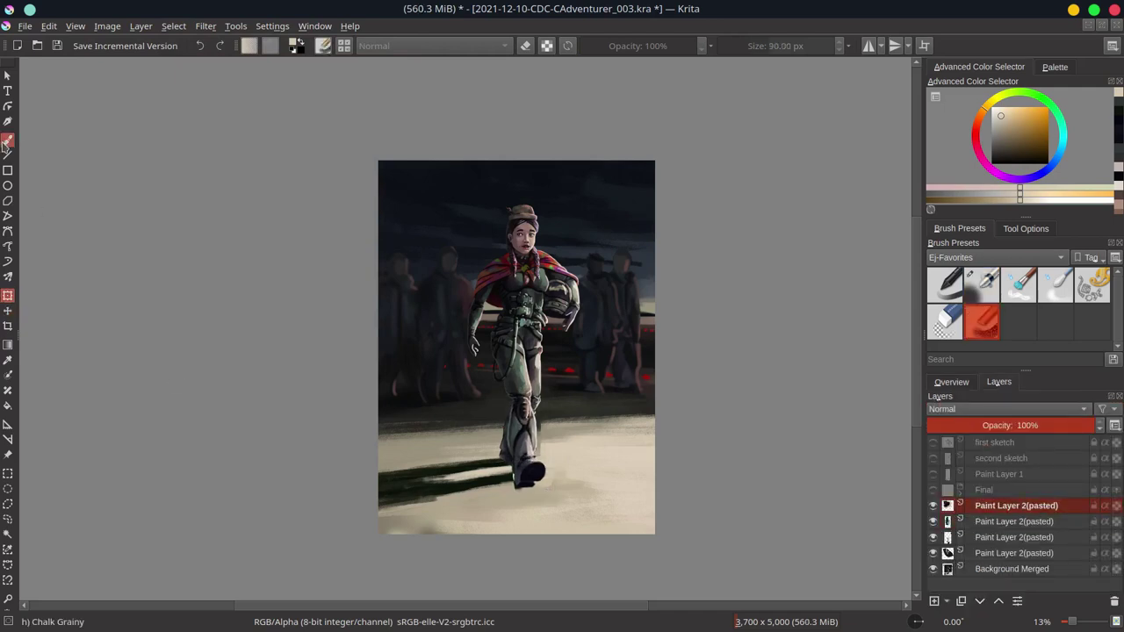
{"action": "left_click", "coordinate": [567, 483], "text": "ctrl"}
{"action": "scroll", "coordinate": [513, 452], "scroll_direction": "up", "scroll_amount": 2}
{"action": "left_click", "coordinate": [533, 460], "text": "ctrl"}
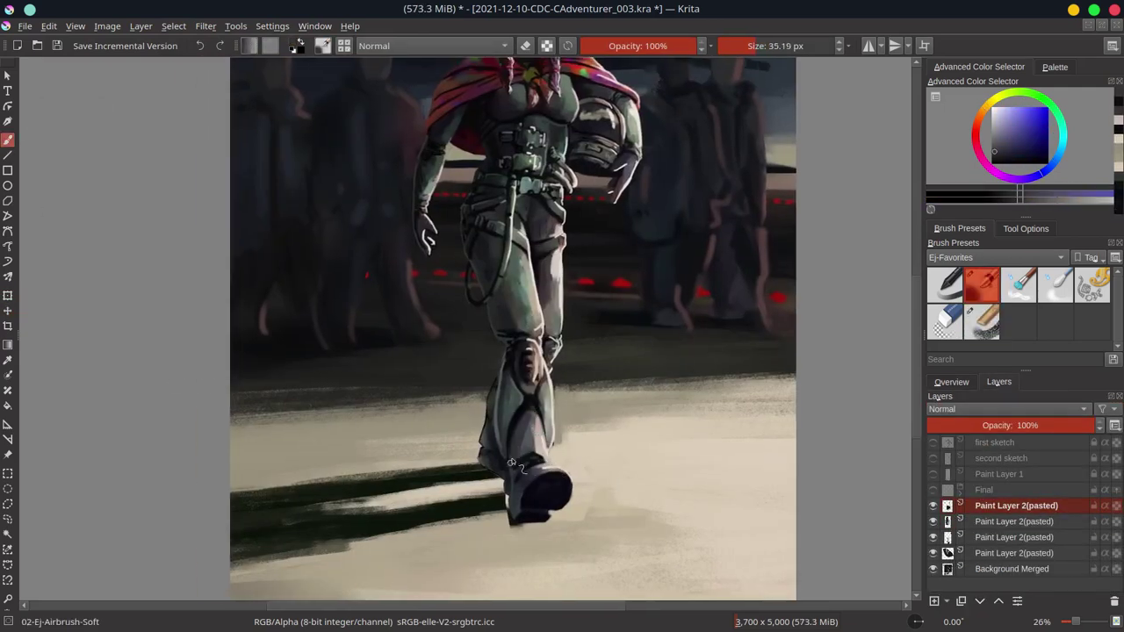
{"action": "key", "text": "/"}
{"action": "left_click", "coordinate": [454, 491], "text": "ctrl"}
{"action": "left_click_drag", "start_coordinate": [394, 524], "coordinate": [474, 518]}
- Repaint the walking leg with the soft airbrush using sampled beige and dark green
{"action": "left_click", "coordinate": [654, 423], "text": "ctrl"}
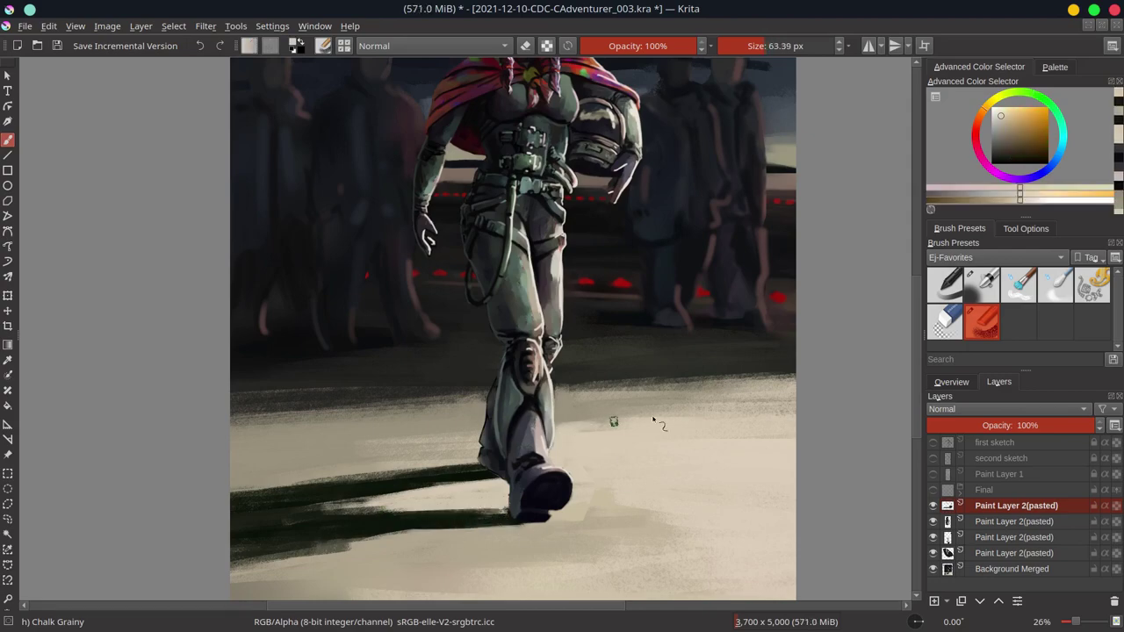
{"action": "scroll", "coordinate": [680, 327], "scroll_direction": "up", "scroll_amount": 2}
{"action": "key", "text": "/"}
{"action": "left_click", "coordinate": [606, 384], "text": "ctrl"}
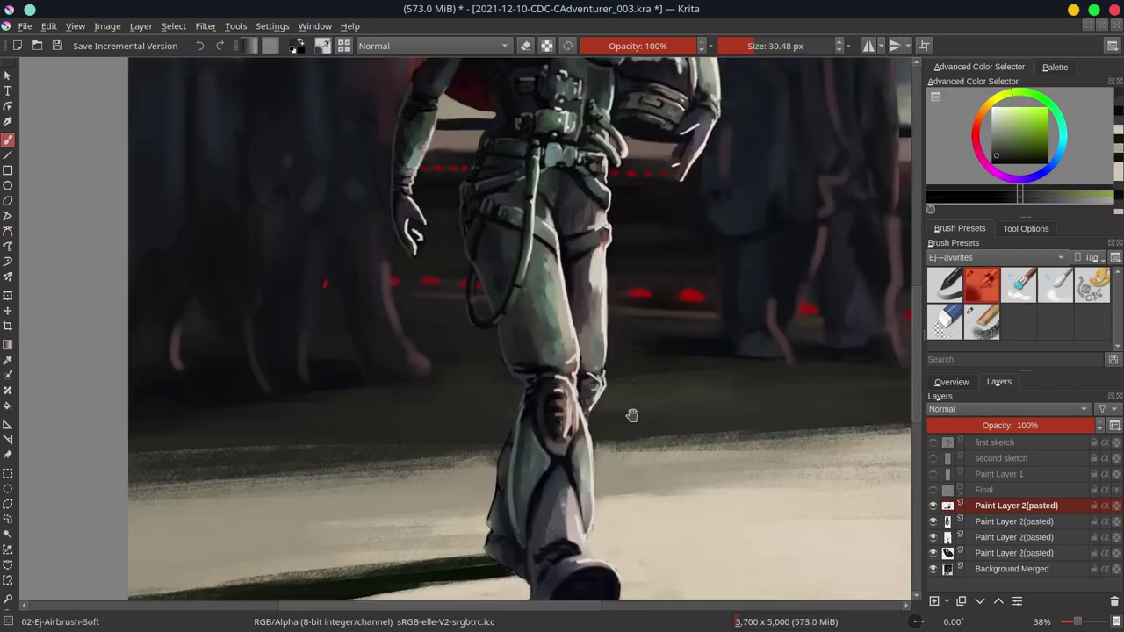
{"action": "scroll", "coordinate": [576, 404], "scroll_direction": "down", "scroll_amount": 1}
{"action": "scroll", "coordinate": [553, 404], "scroll_direction": "down", "scroll_amount": 1}
{"action": "left_click", "coordinate": [539, 374], "text": "ctrl"}
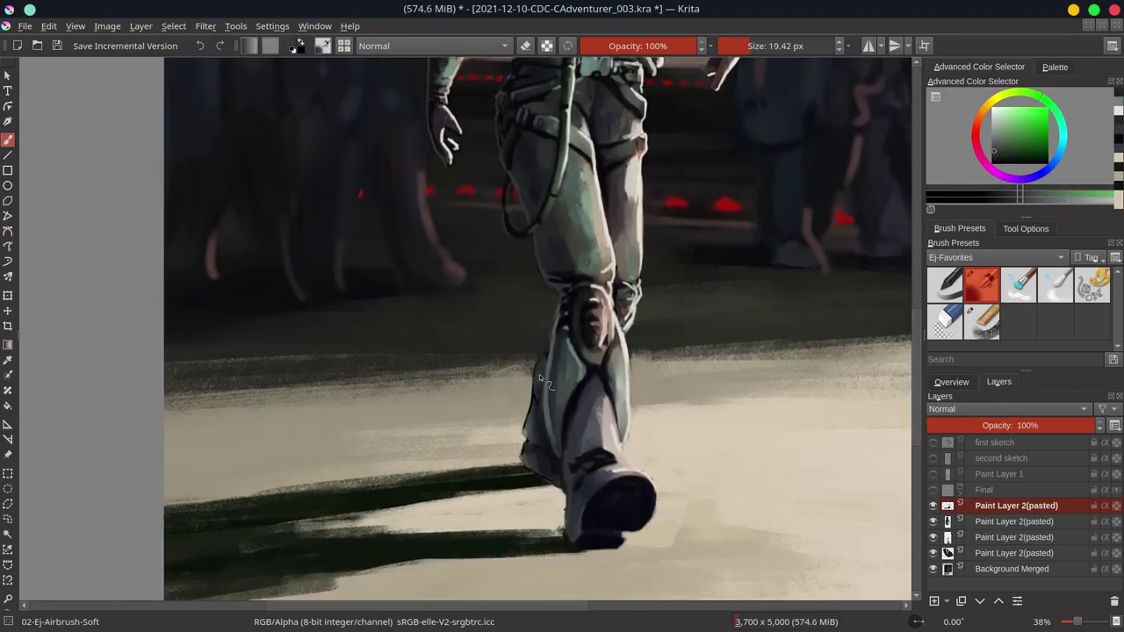
- Hide the lower pasted paint layer and pick a light beige-grey
{"action": "left_click", "coordinate": [481, 526], "text": "ctrl"}
{"action": "scroll", "coordinate": [482, 527], "scroll_direction": "down", "scroll_amount": 1}
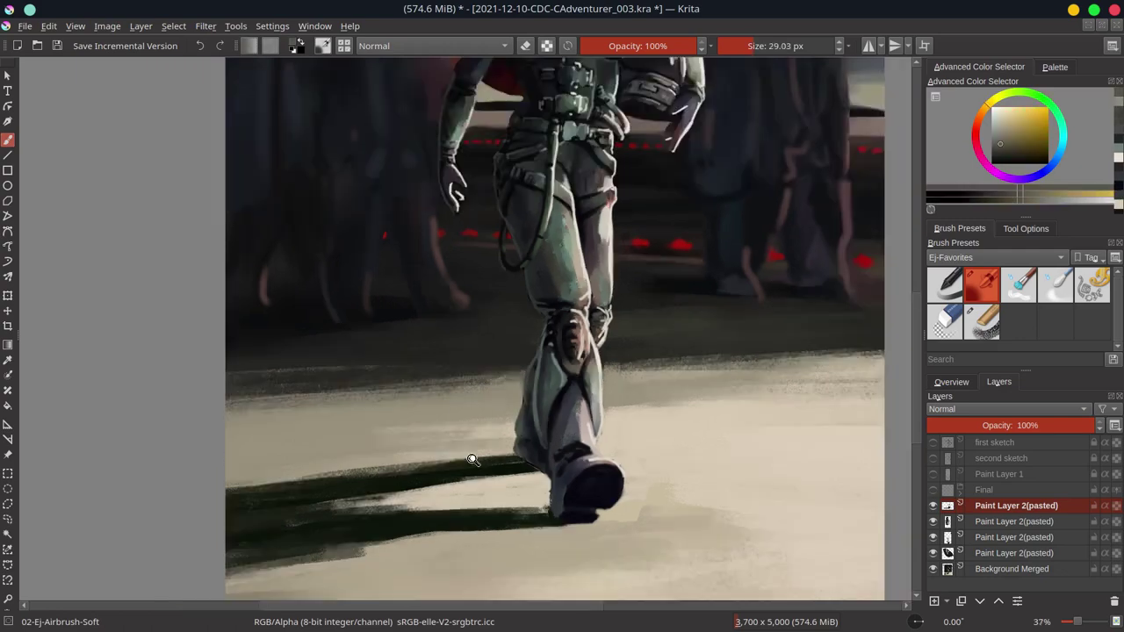
{"action": "scroll", "coordinate": [482, 526], "scroll_direction": "down", "scroll_amount": 3}
{"action": "left_click", "coordinate": [932, 522]}
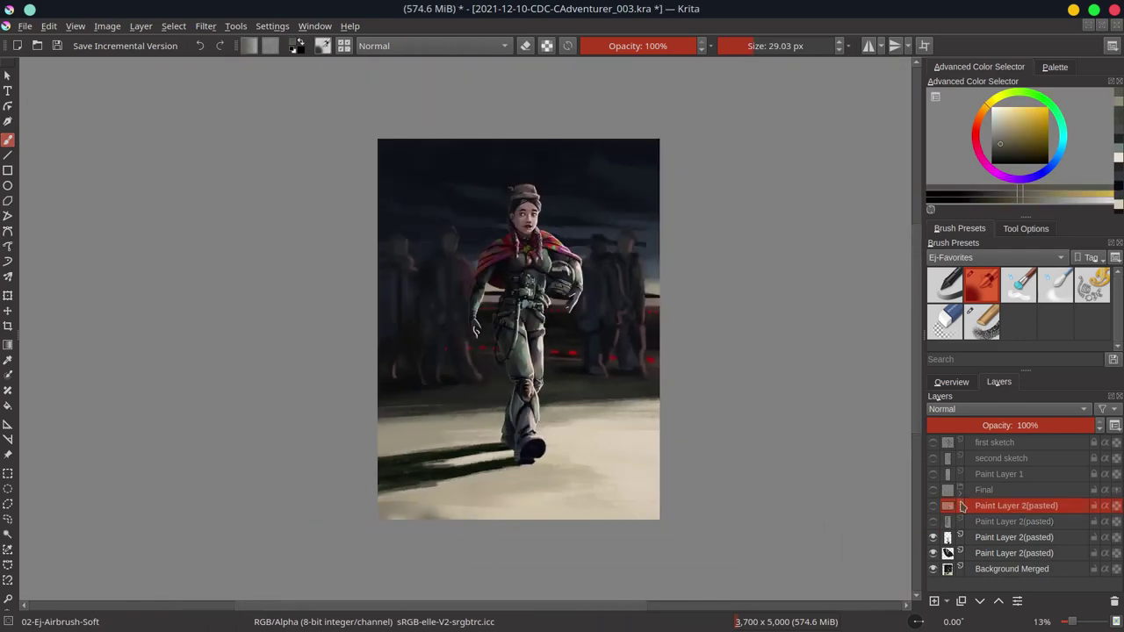
- Merge the two pasted paint layers down with Ctrl+E
{"action": "key", "text": "ctrl+e"}
{"action": "key", "text": "ctrl+e"}
{"action": "scroll", "coordinate": [568, 372], "scroll_direction": "up", "scroll_amount": 2}
{"action": "scroll", "coordinate": [569, 373], "scroll_direction": "up", "scroll_amount": 2}
{"action": "left_click", "coordinate": [569, 373], "text": "ctrl"}
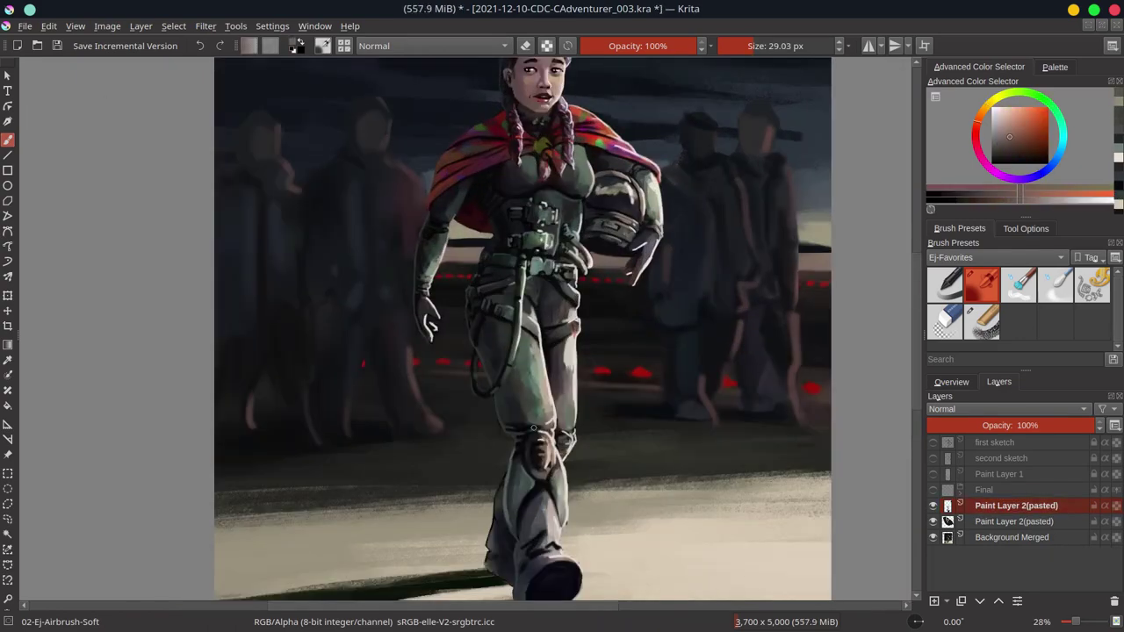
- Freehand-select the knee, copy it to a new layer, and reshape it in Liquify mode
{"action": "left_click", "coordinate": [7, 506]}
{"action": "scroll", "coordinate": [562, 395], "scroll_direction": "down", "scroll_amount": 1}
{"action": "left_click_drag", "start_coordinate": [523, 382], "coordinate": [563, 446]}
{"action": "key", "text": "ctrl+alt+j"}
{"action": "key", "text": "t"}
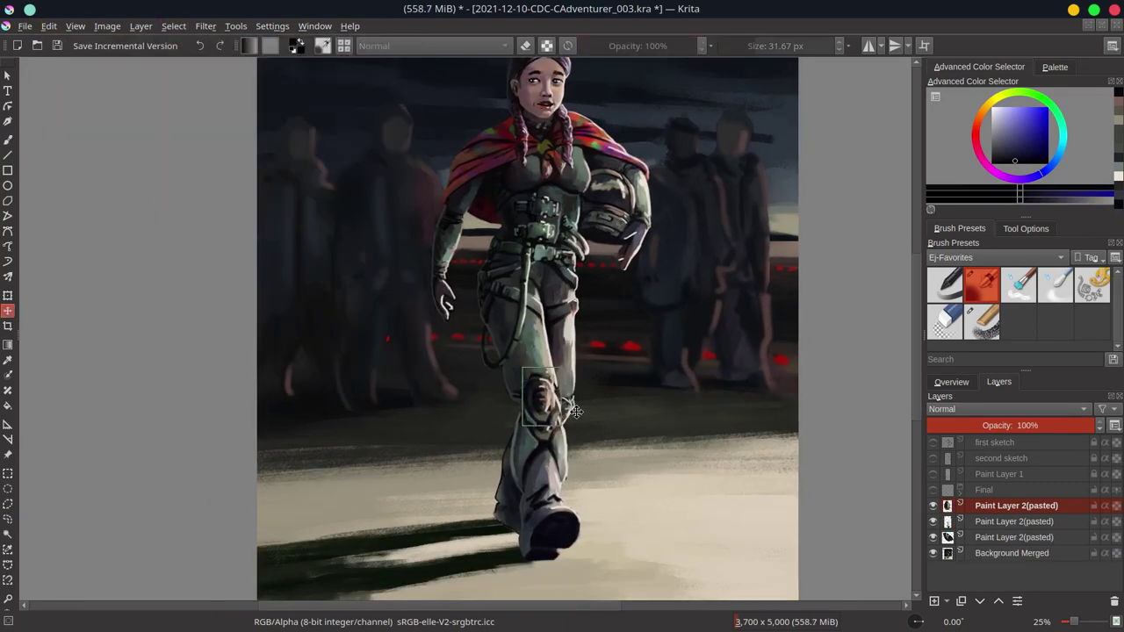
{"action": "key", "text": "ctrl+t"}
{"action": "key", "text": "b"}
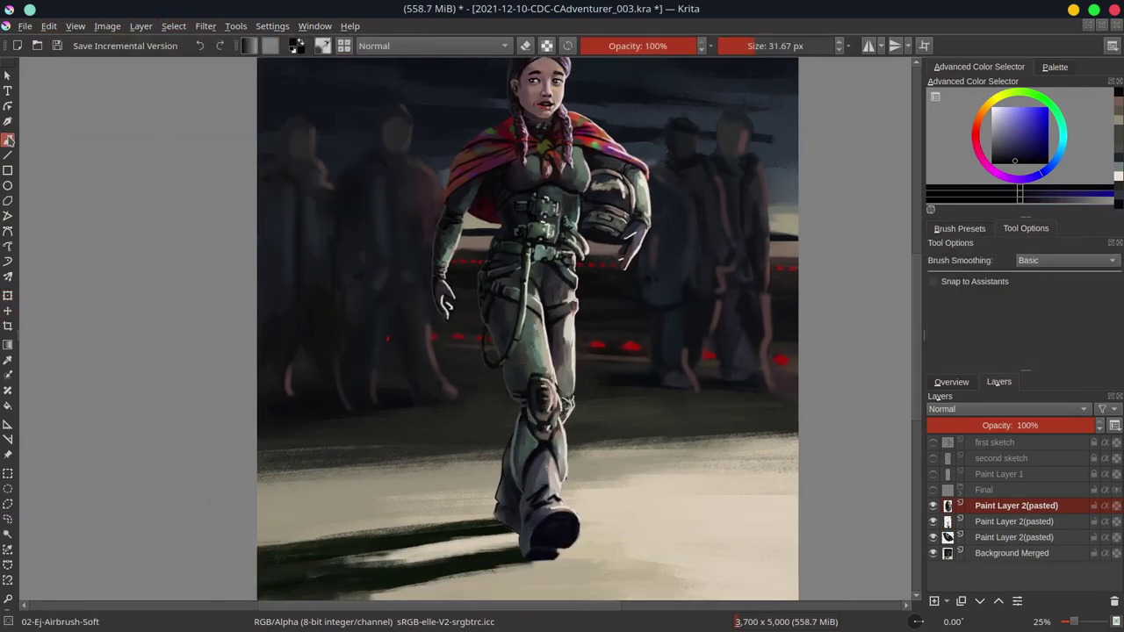
- Outline the knee pad with sampled dark purple, yellow-grey and green-grey tones
{"action": "left_click", "coordinate": [951, 382]}
{"action": "left_click", "coordinate": [542, 432], "text": "ctrl"}
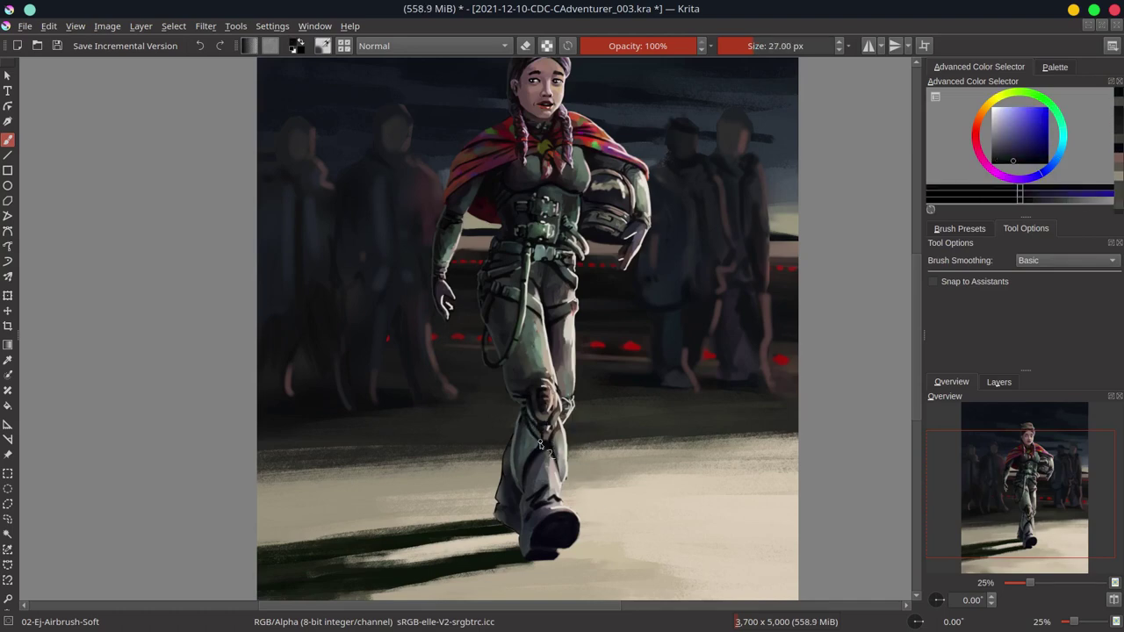
{"action": "left_click", "coordinate": [553, 328], "text": "ctrl"}
{"action": "left_click", "coordinate": [544, 425], "text": "ctrl"}
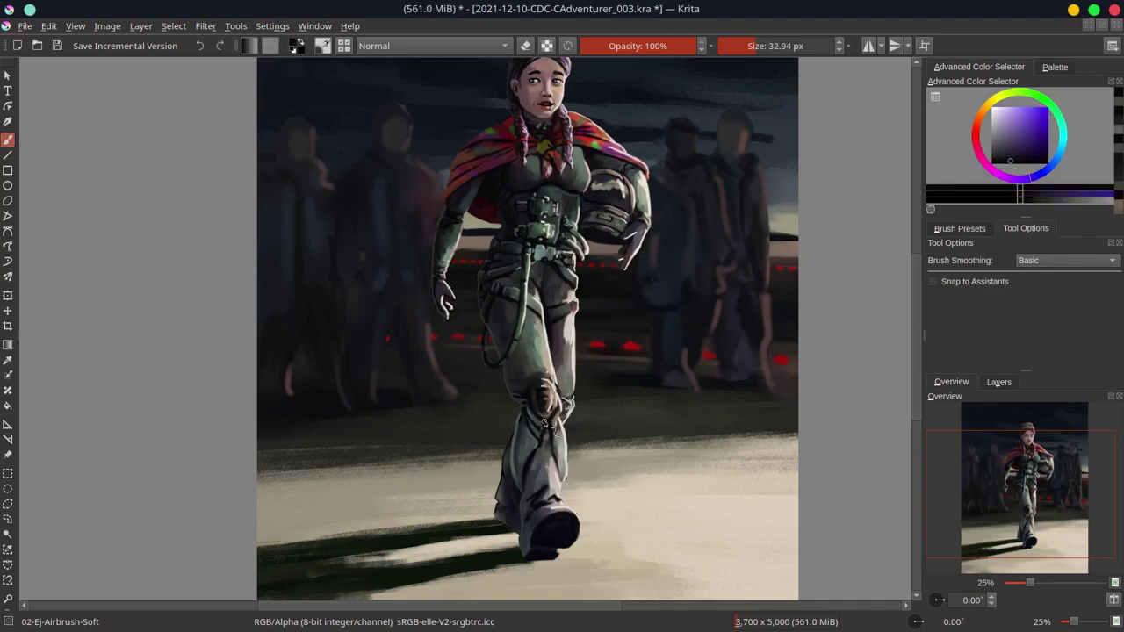
{"action": "scroll", "coordinate": [567, 381], "scroll_direction": "up", "scroll_amount": 3, "text": "ctrl"}
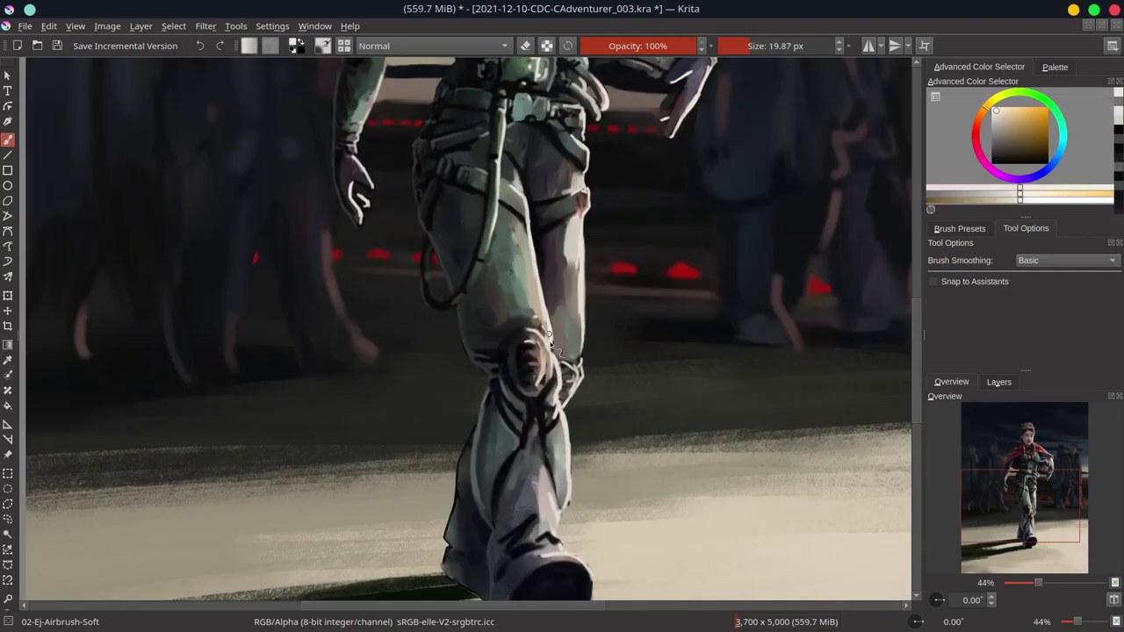
{"action": "left_click", "coordinate": [519, 308], "text": "ctrl"}
- Add light grey and pinkish skin-tone highlights to the knee and lower leg
{"action": "scroll", "coordinate": [519, 308], "scroll_direction": "down", "scroll_amount": 6}
{"action": "scroll", "coordinate": [519, 309], "scroll_direction": "up", "scroll_amount": 5}
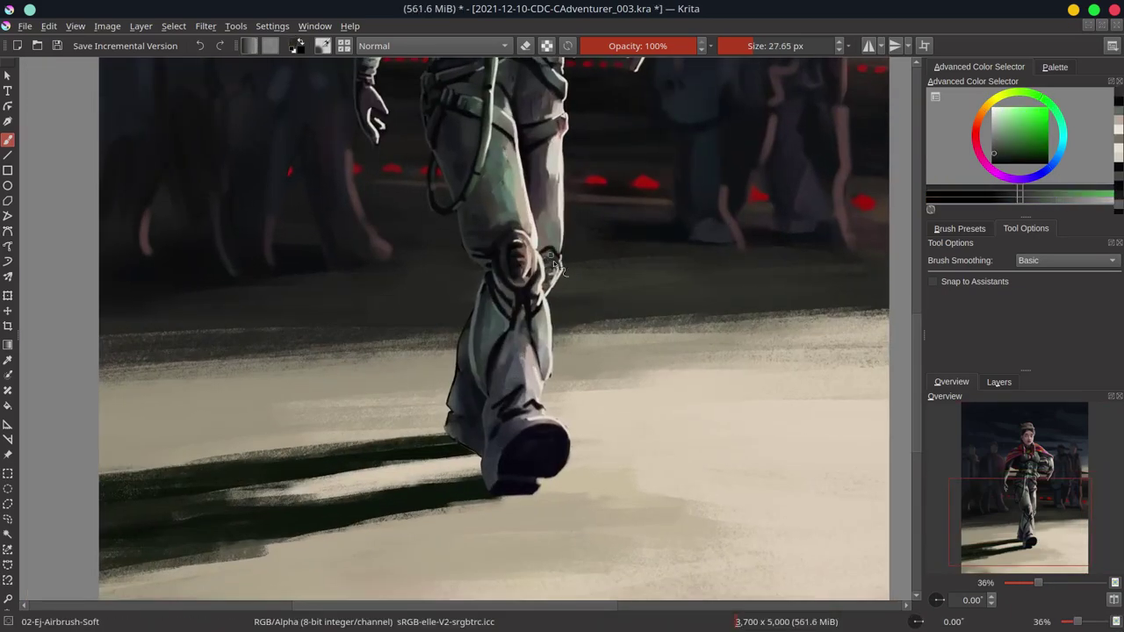
{"action": "left_click", "coordinate": [533, 235], "text": "ctrl"}
{"action": "scroll", "coordinate": [602, 383], "scroll_direction": "down", "scroll_amount": 3}
{"action": "scroll", "coordinate": [597, 413], "scroll_direction": "down", "scroll_amount": 2}
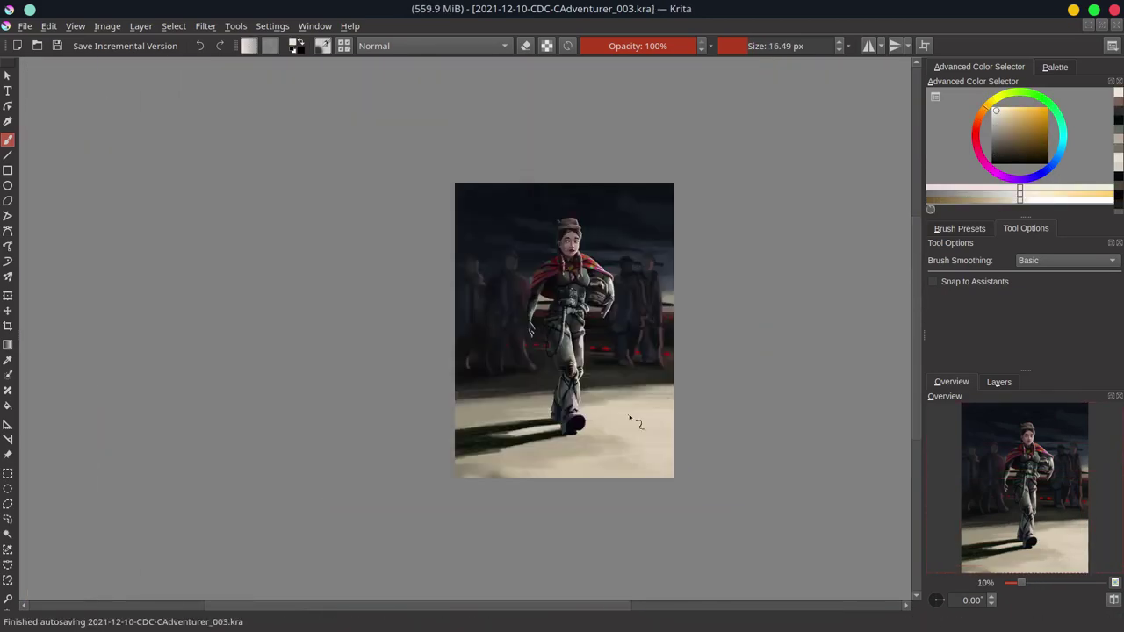
{"action": "scroll", "coordinate": [557, 334], "scroll_direction": "up", "scroll_amount": 4}
{"action": "scroll", "coordinate": [558, 333], "scroll_direction": "down", "scroll_amount": 2}
{"action": "left_click", "coordinate": [575, 260], "text": "ctrl"}
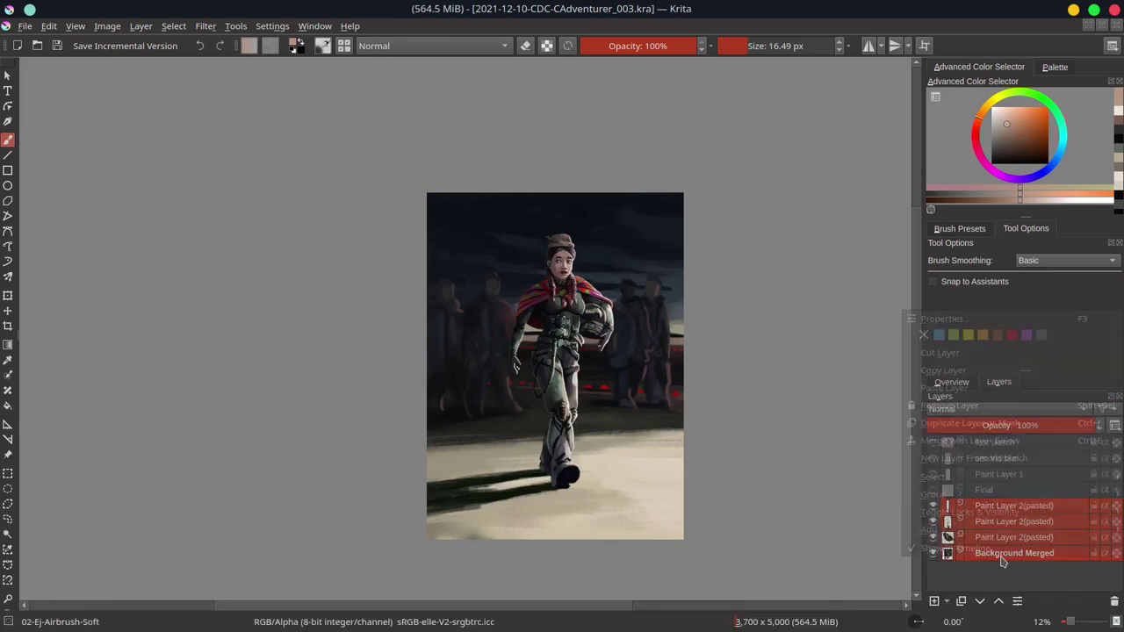
- Clear the selection and choose the circular eraser brush preset
{"action": "left_click", "coordinate": [173, 25]}
{"action": "left_click", "coordinate": [202, 63]}
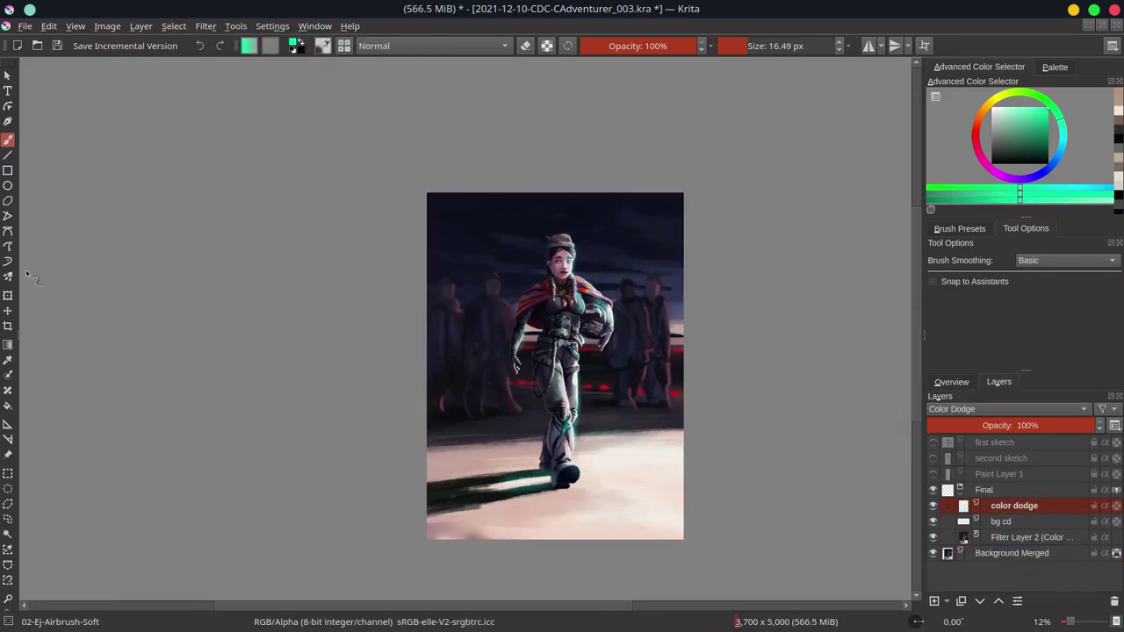
{"action": "left_click", "coordinate": [959, 228]}
{"action": "left_click", "coordinate": [945, 321]}
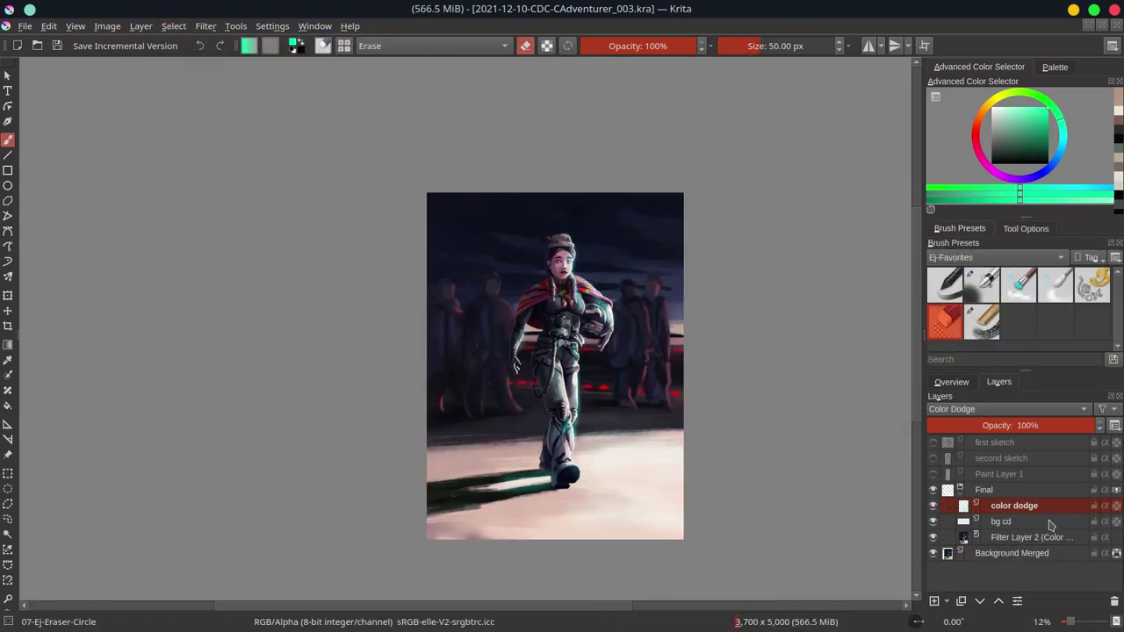
- Zoom in on the face and airbrush a glow under the lips and chin
{"action": "key", "text": "1"}
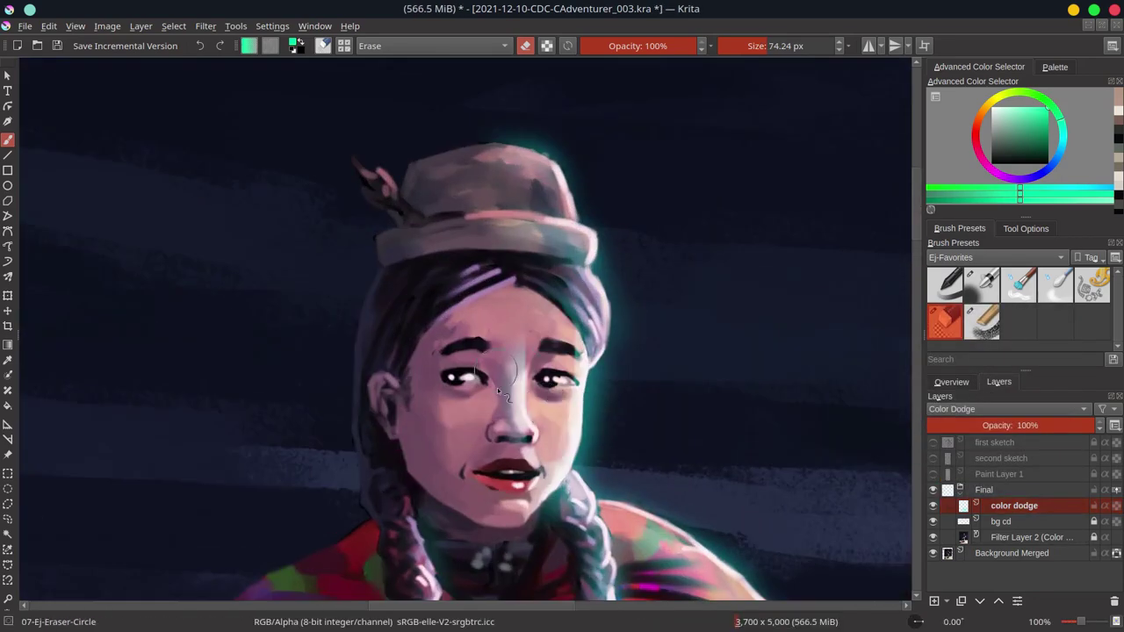
{"action": "key", "text": "slash"}
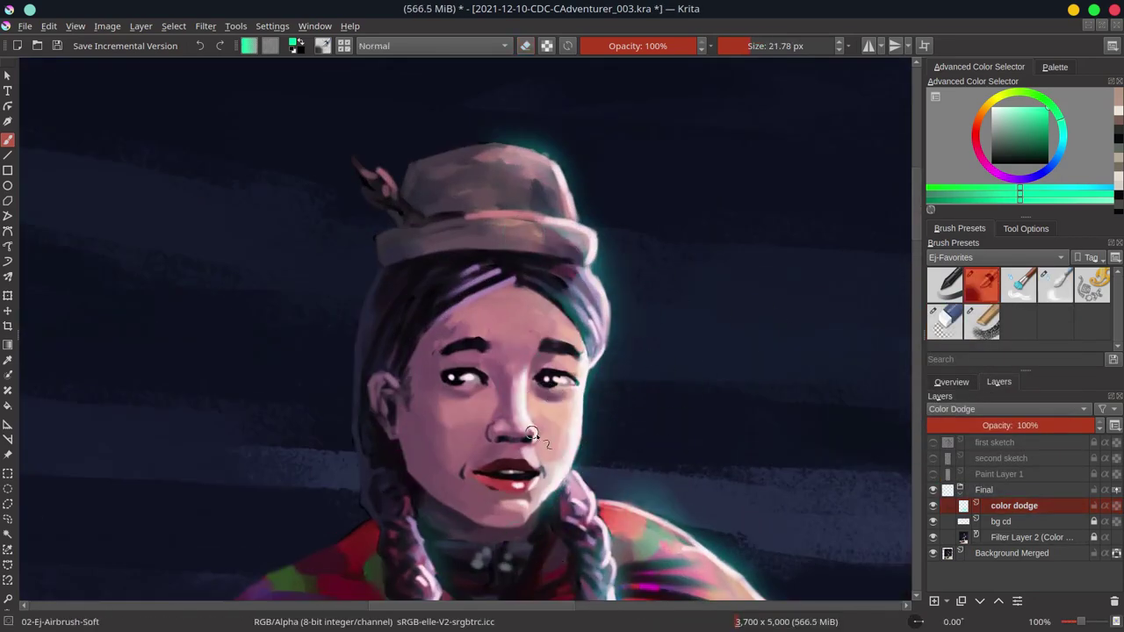
{"action": "left_click_drag", "start_coordinate": [559, 473], "coordinate": [639, 415]}
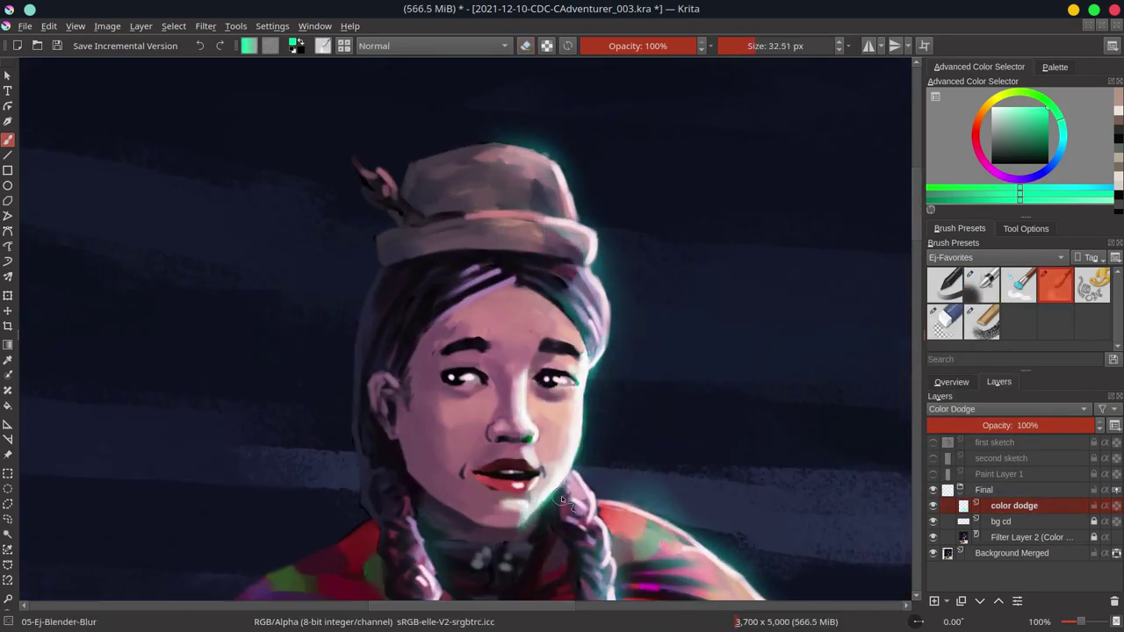
{"action": "scroll", "coordinate": [772, 344], "scroll_direction": "down", "scroll_amount": 2}
{"action": "scroll", "coordinate": [772, 345], "scroll_direction": "down", "scroll_amount": 2}
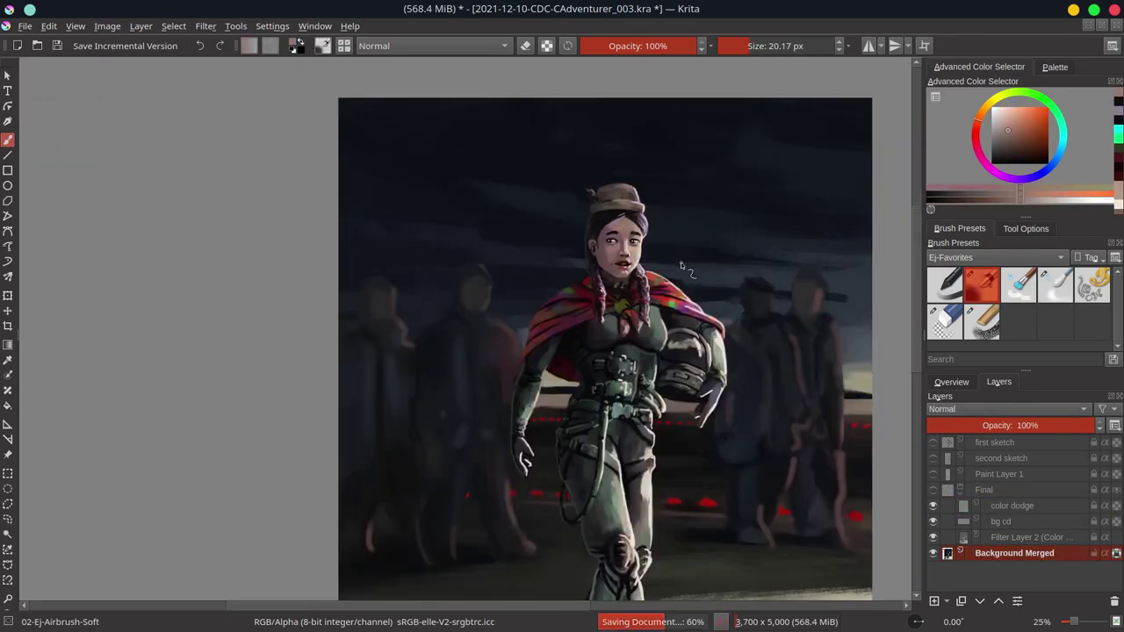
- Save the painting's .kra file with Ctrl+S
{"action": "key", "text": "ctrl+s"}
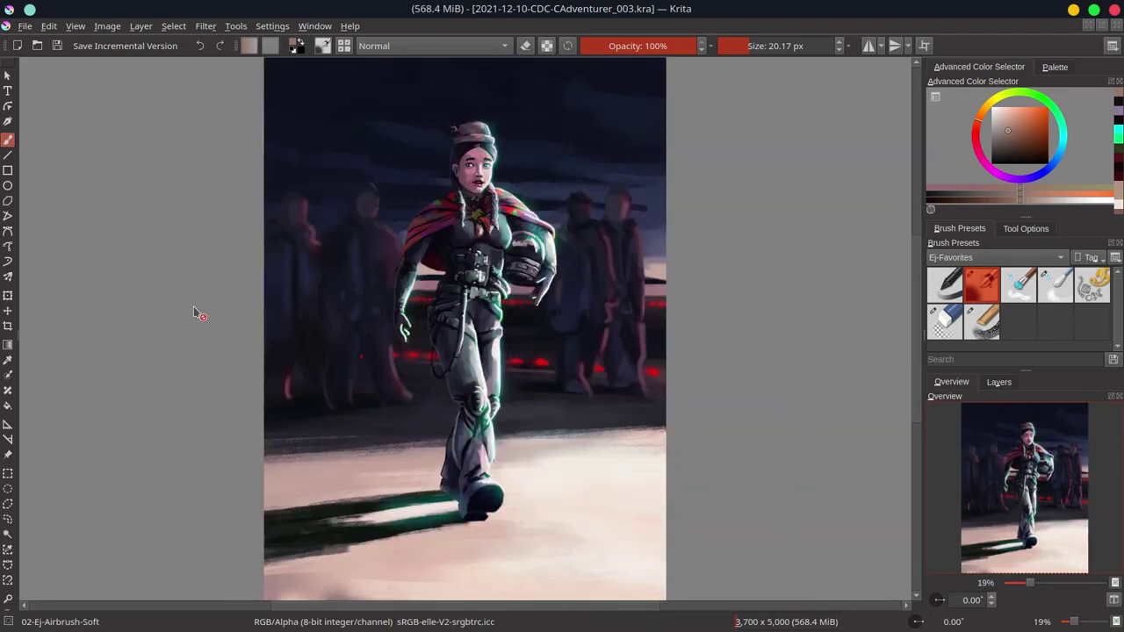